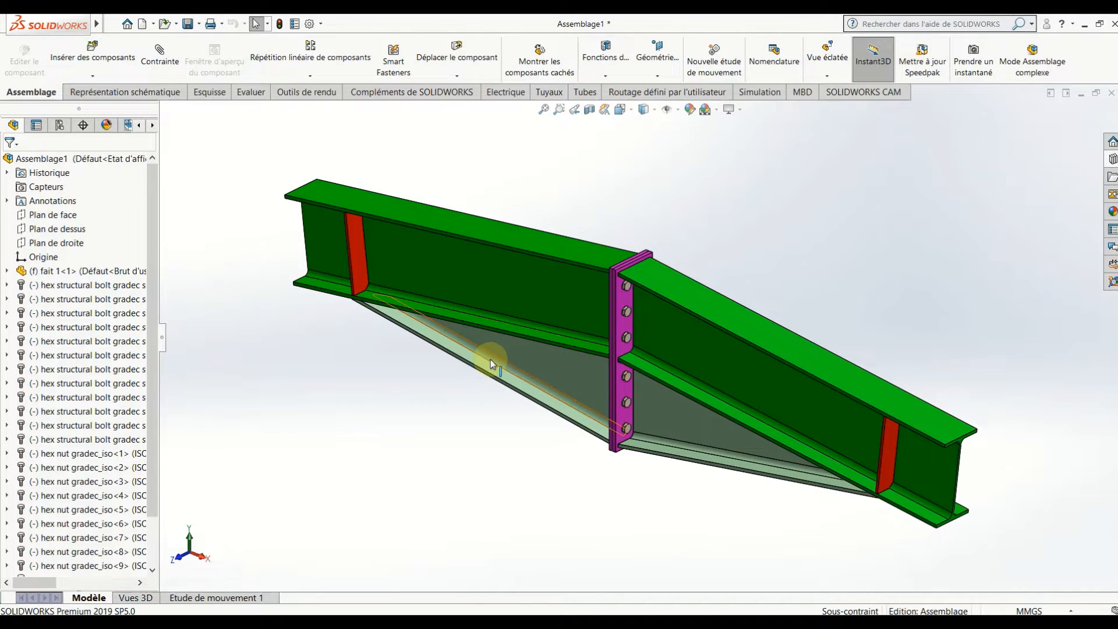
# Step: Examine the finished beam joint from several angles, including the stiffeners, the bolted end plates and the haunches
pyautogui.moveTo(490, 359); pyautogui.dragTo(493, 394, button='middle')
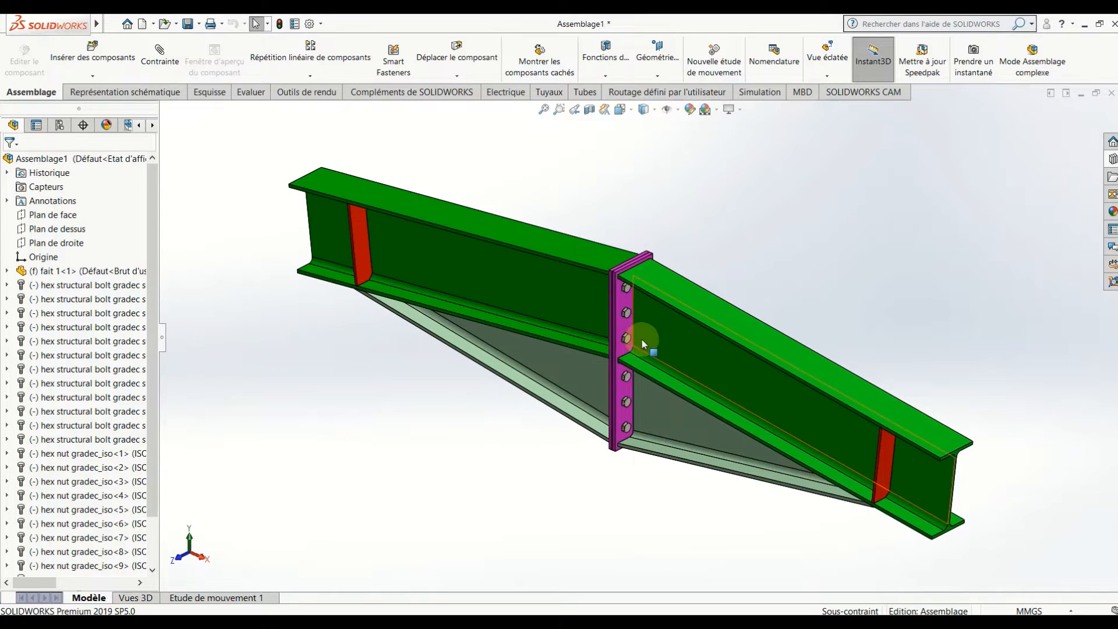
pyautogui.scroll(-3, 642, 340)
pyautogui.scroll(3, 606, 386)
pyautogui.moveTo(588, 417); pyautogui.dragTo(648, 372, button='middle')
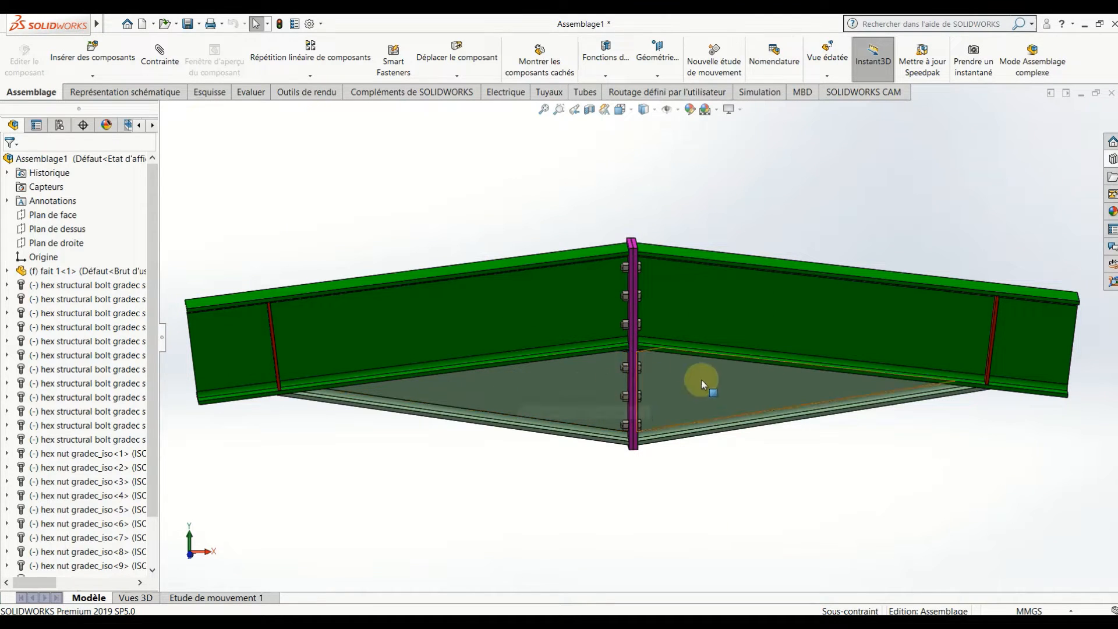
pyautogui.scroll(-3, 634, 247)
pyautogui.moveTo(641, 276); pyautogui.dragTo(696, 380, button='middle')
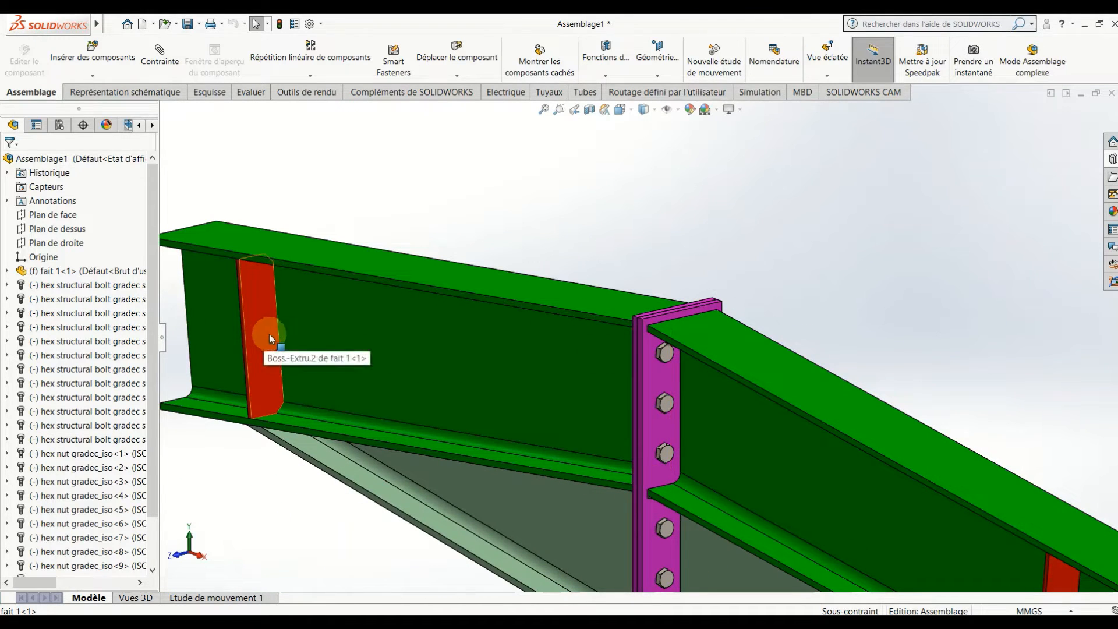
pyautogui.scroll(-2, 324, 396)
pyautogui.scroll(-7, 322, 402)
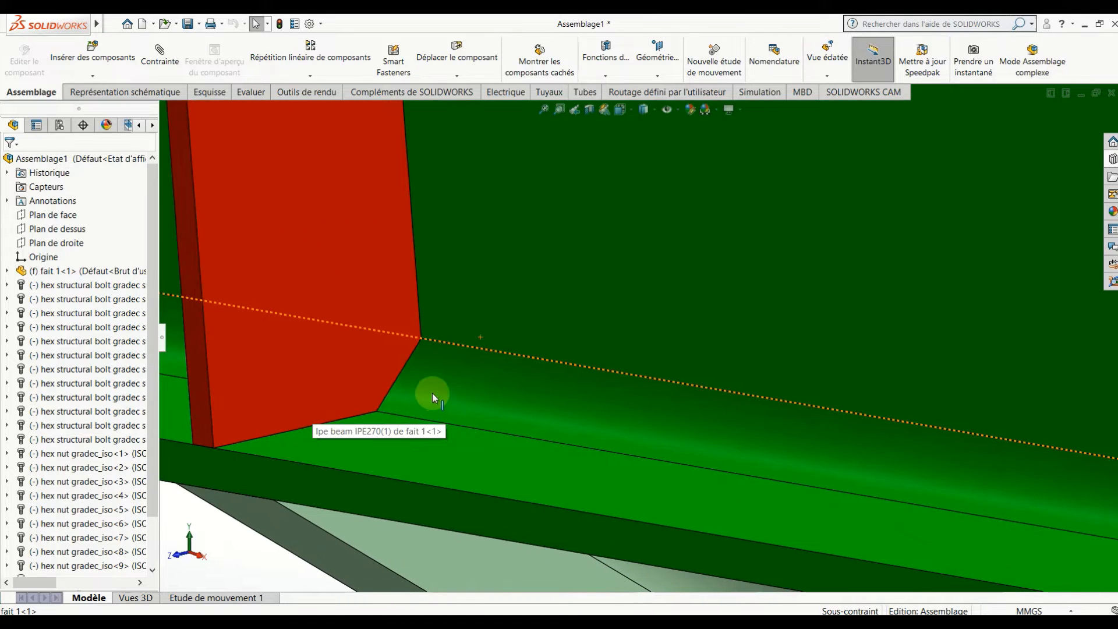
pyautogui.scroll(7, 466, 383)
pyautogui.middleClick(612, 335)
pyautogui.scroll(8, 612, 335)
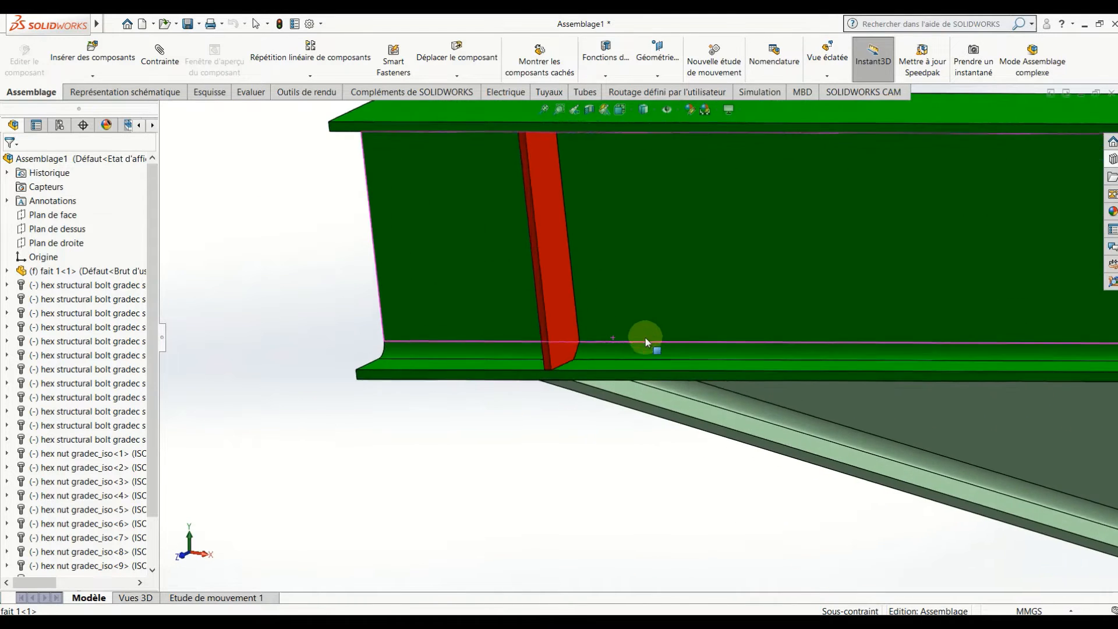
pyautogui.moveTo(897, 368); pyautogui.dragTo(949, 367, button='middle')
pyautogui.scroll(-6, 819, 310)
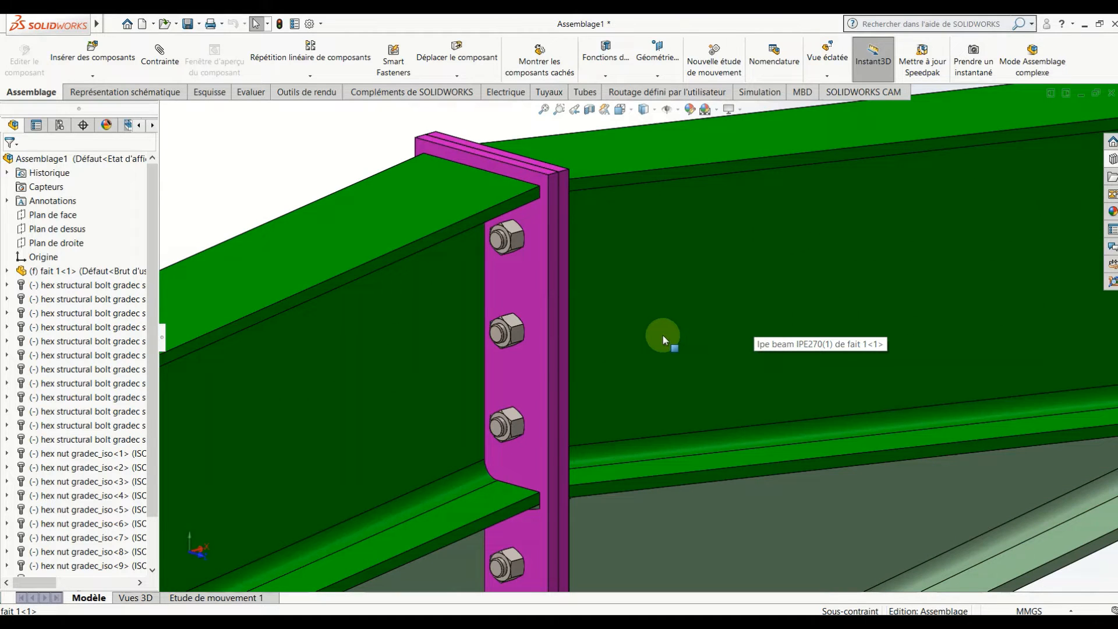
pyautogui.scroll(8, 579, 306)
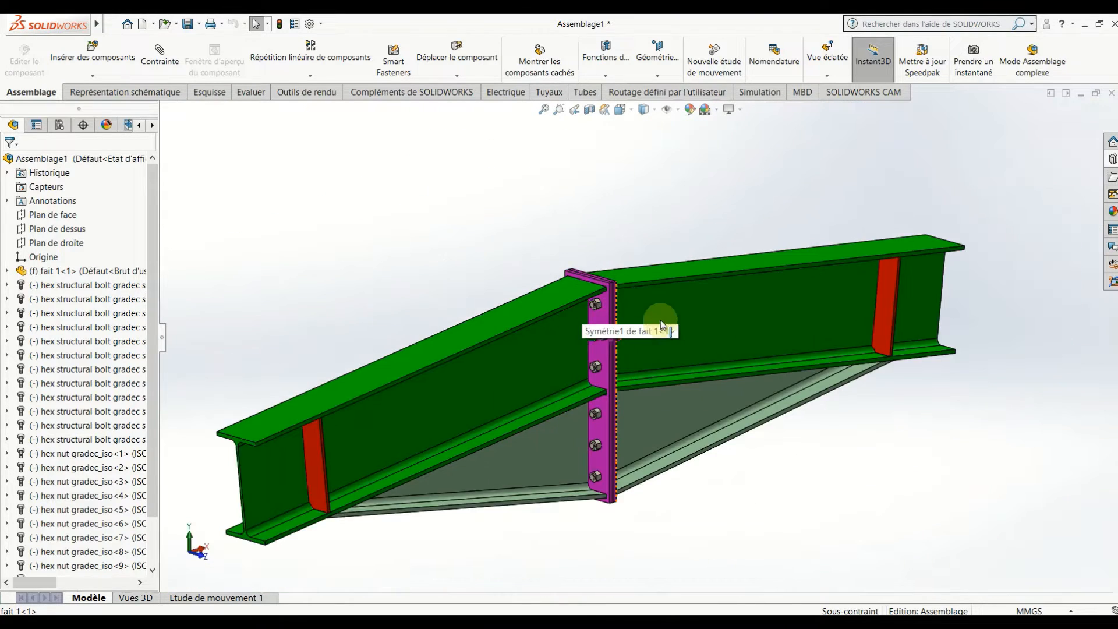
pyautogui.moveTo(842, 323); pyautogui.dragTo(540, 292, button='middle')
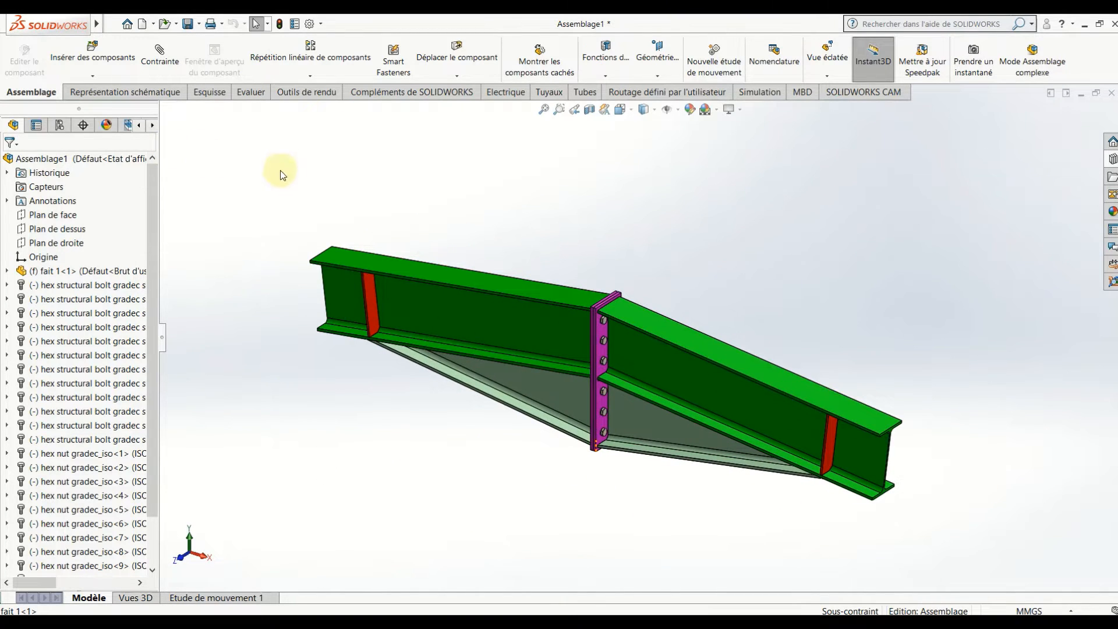
# Step: Create a new empty assembly document without inserting any existing component
pyautogui.click(142, 23)
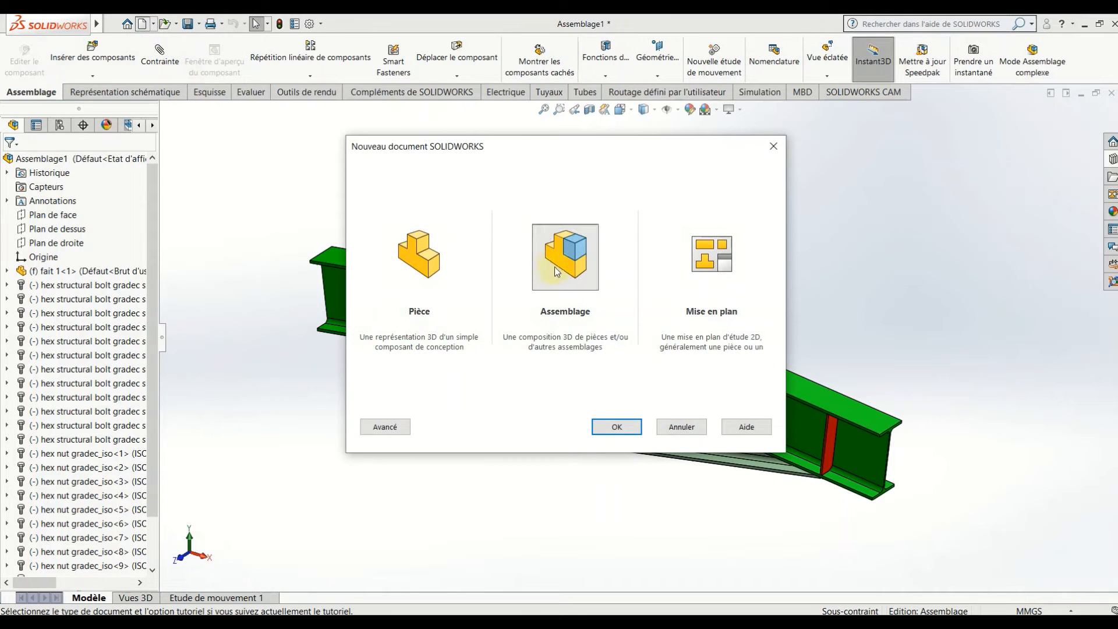
pyautogui.click(613, 425)
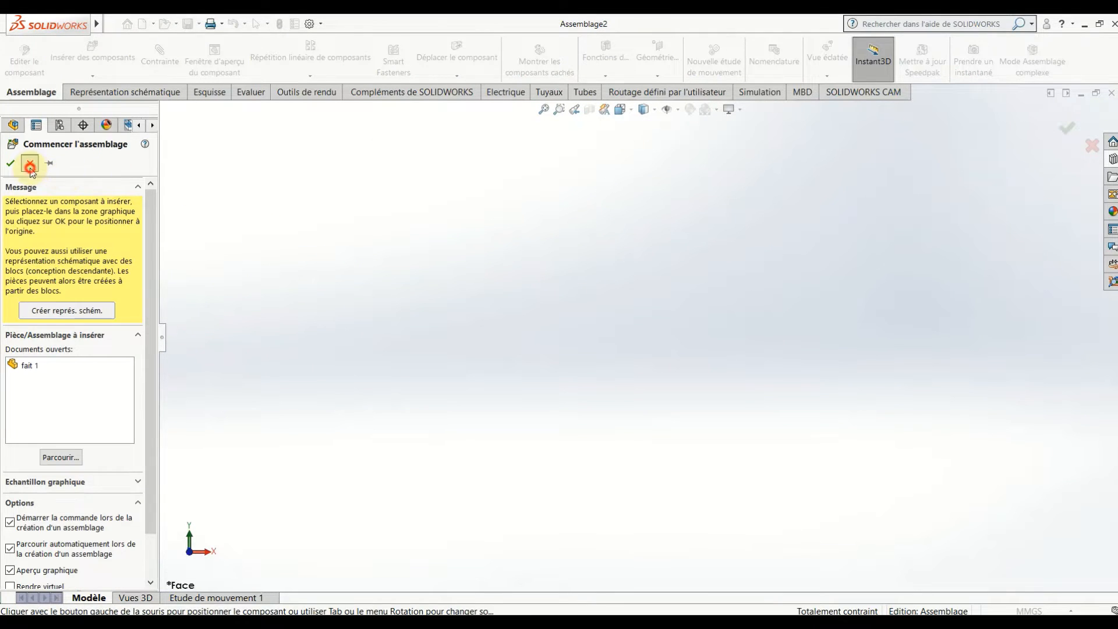
pyautogui.click(30, 165)
# Step: Insert a new part into the assembly and place its first sketch on the front plane (Plan de face)
pyautogui.click(95, 77)
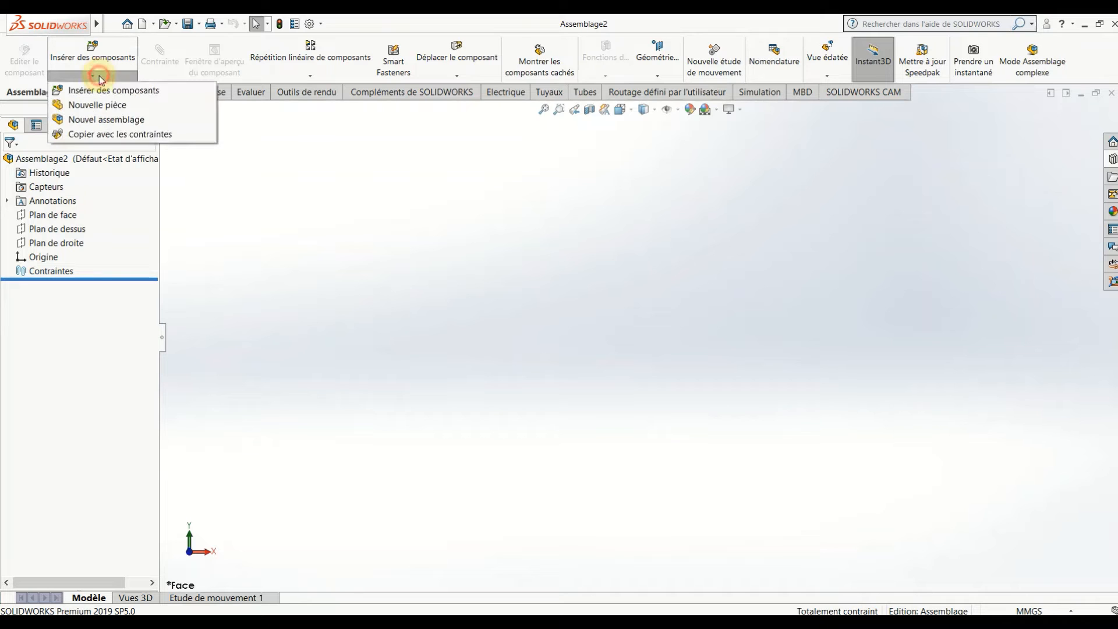
pyautogui.click(87, 104)
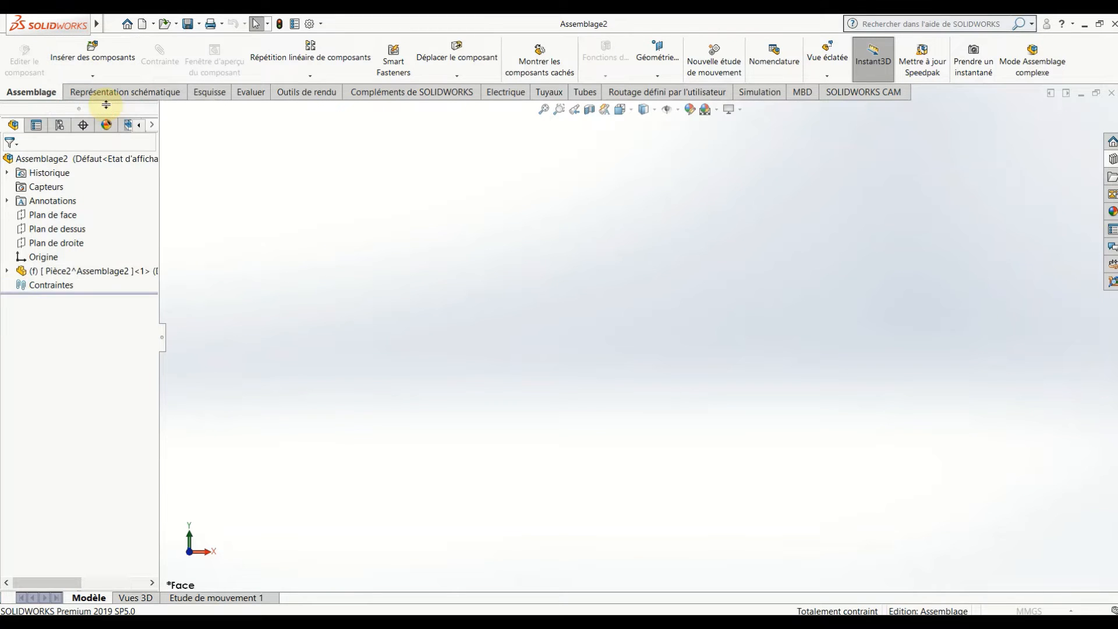
pyautogui.click(65, 217)
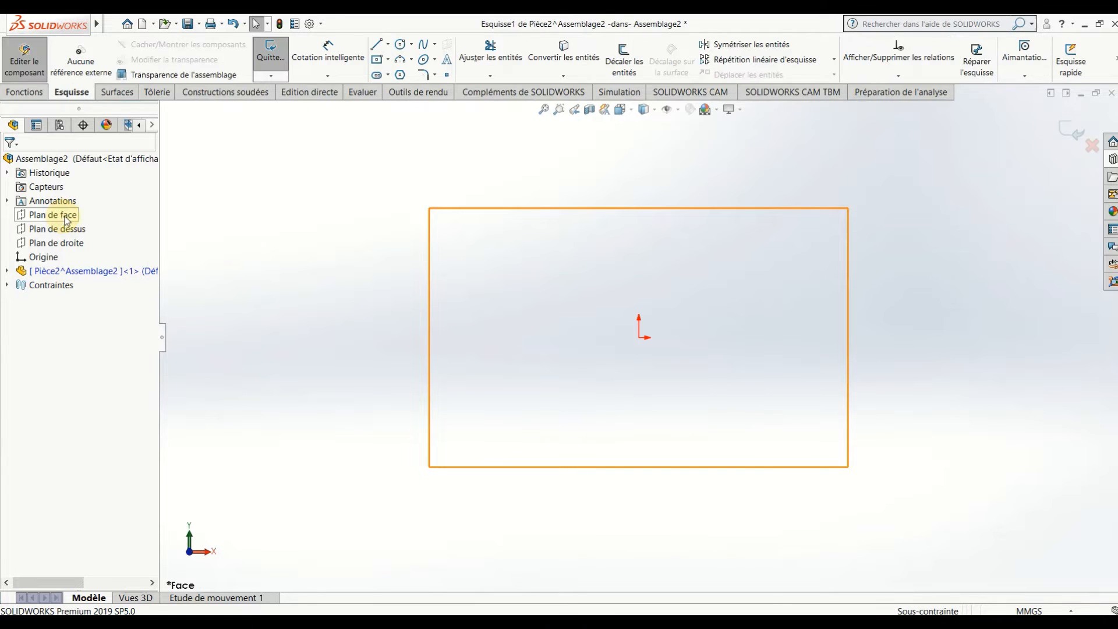
pyautogui.click(417, 240)
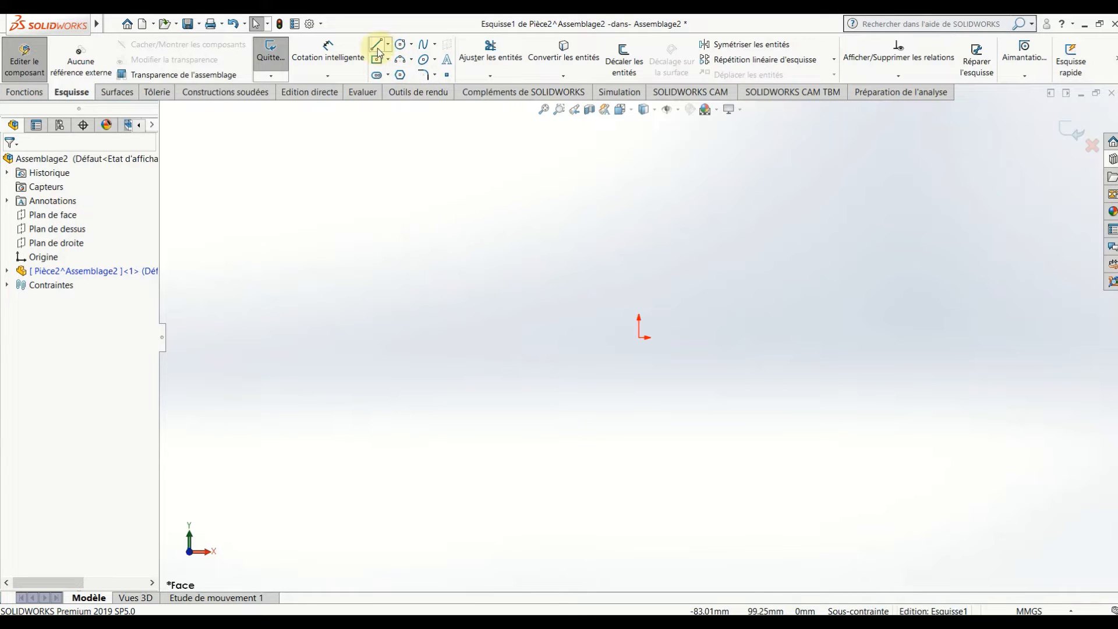
# Step: Sketch a vertical line up from the origin, continued by a line about 192 mm long sloping down to the left
pyautogui.click(639, 337)
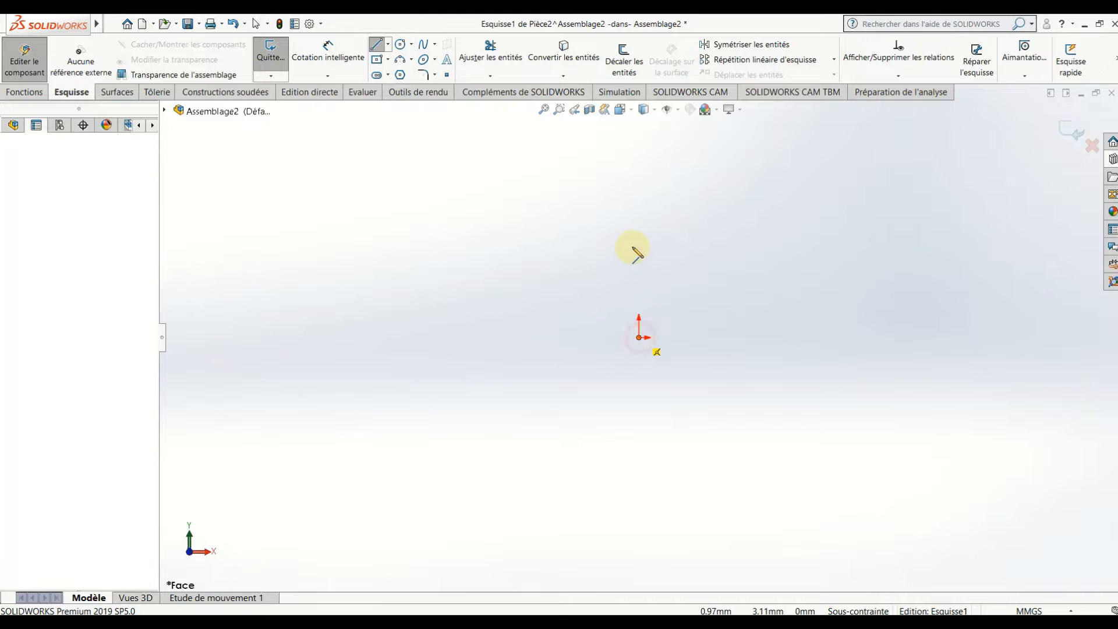
pyautogui.click(639, 215)
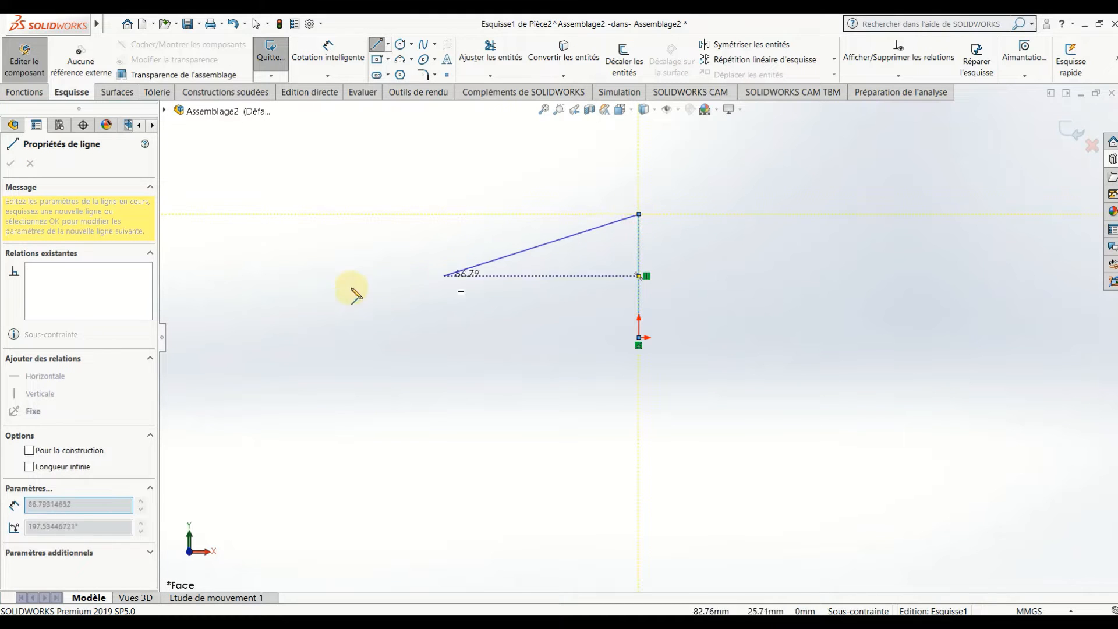
pyautogui.click(199, 315)
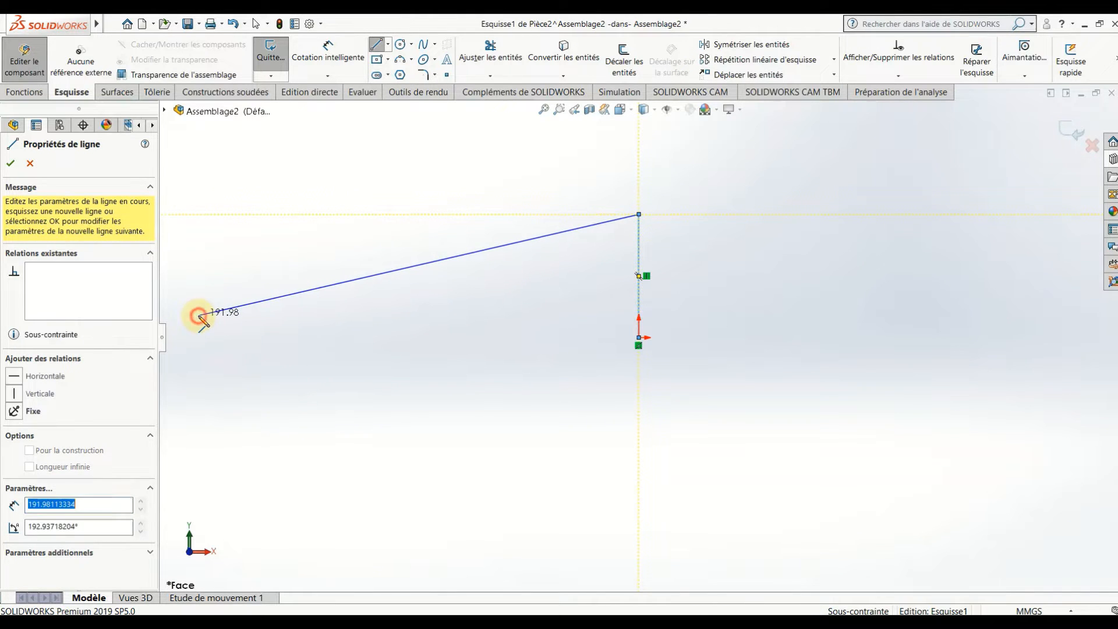
pyautogui.press('Escape')
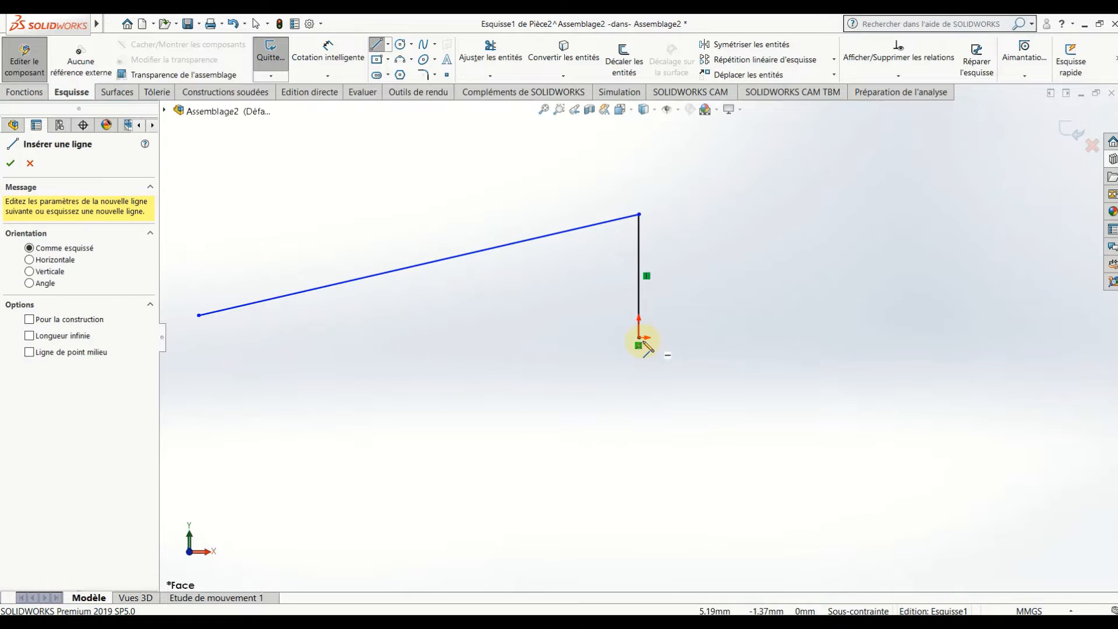
# Step: Sketch a line about 104 mm long from the origin to a point on the long sloping line
pyautogui.click(639, 339)
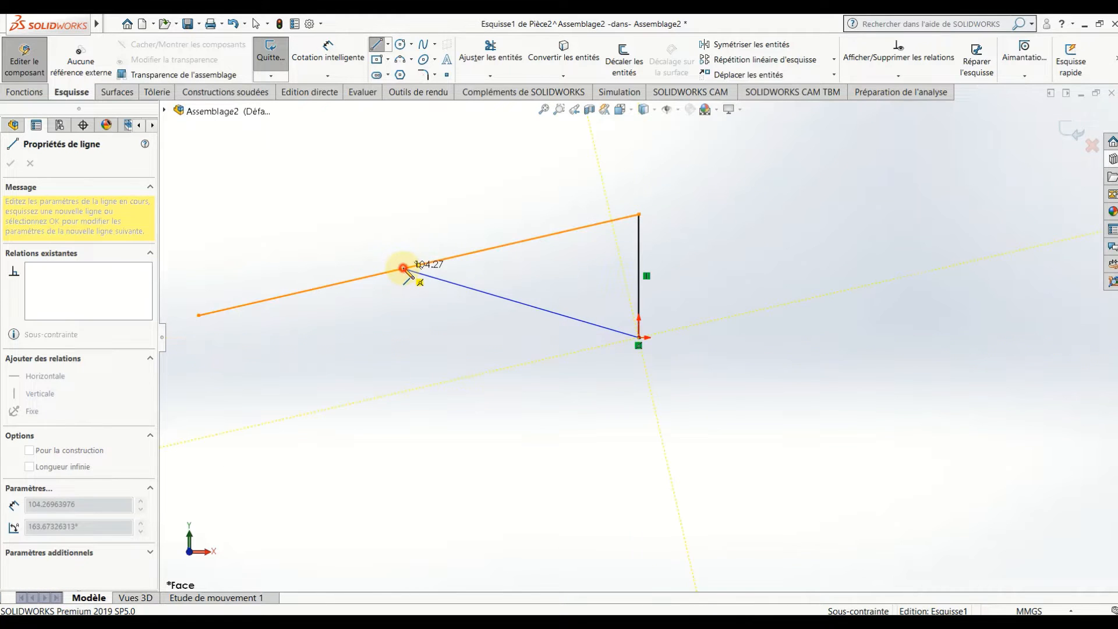
pyautogui.click(403, 268)
pyautogui.press('Escape')
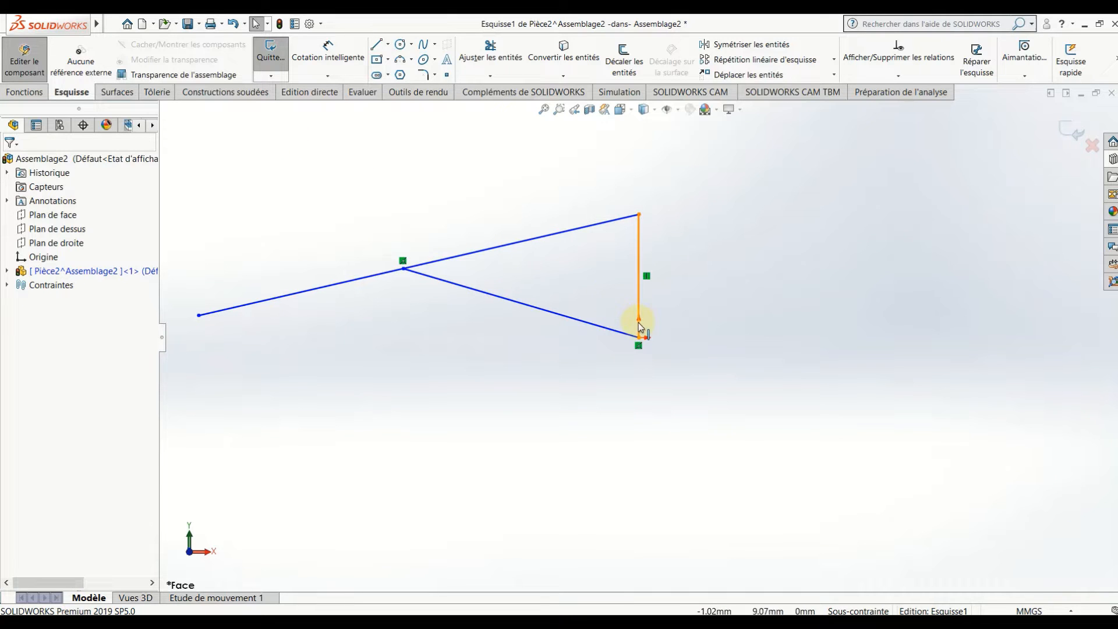
# Step: Dimension the upper sloping line's length to 1200 mm
pyautogui.click(320, 60)
pyautogui.click(460, 254)
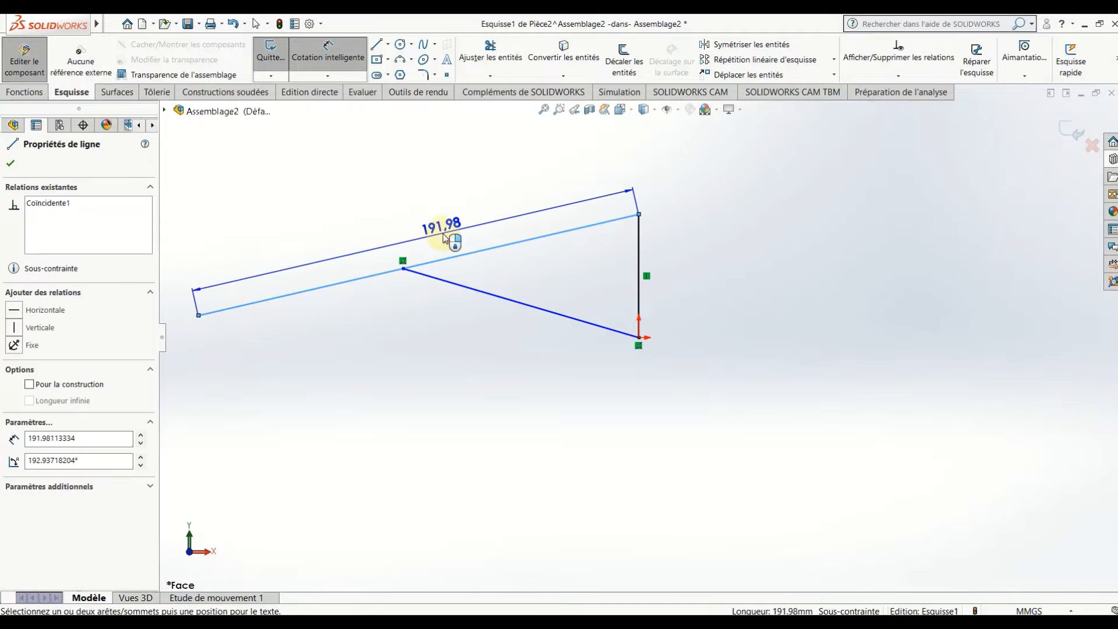
pyautogui.click(444, 233)
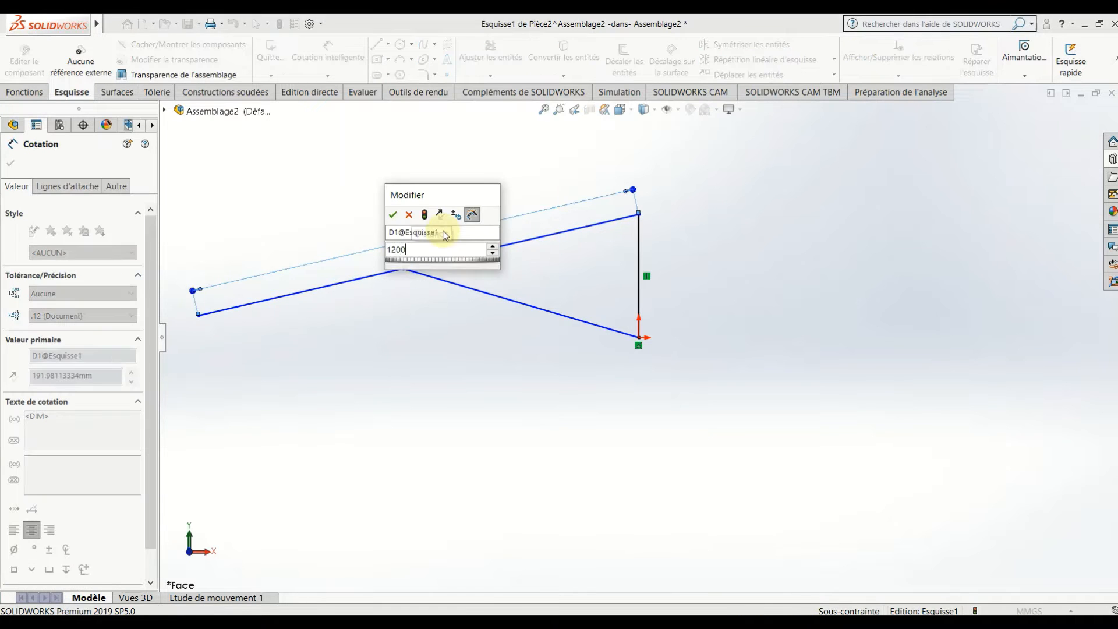
pyautogui.write('1200')
pyautogui.press('Return')
# Step: Dimension the lower sloping line's horizontal span to 980 mm
pyautogui.click(498, 300)
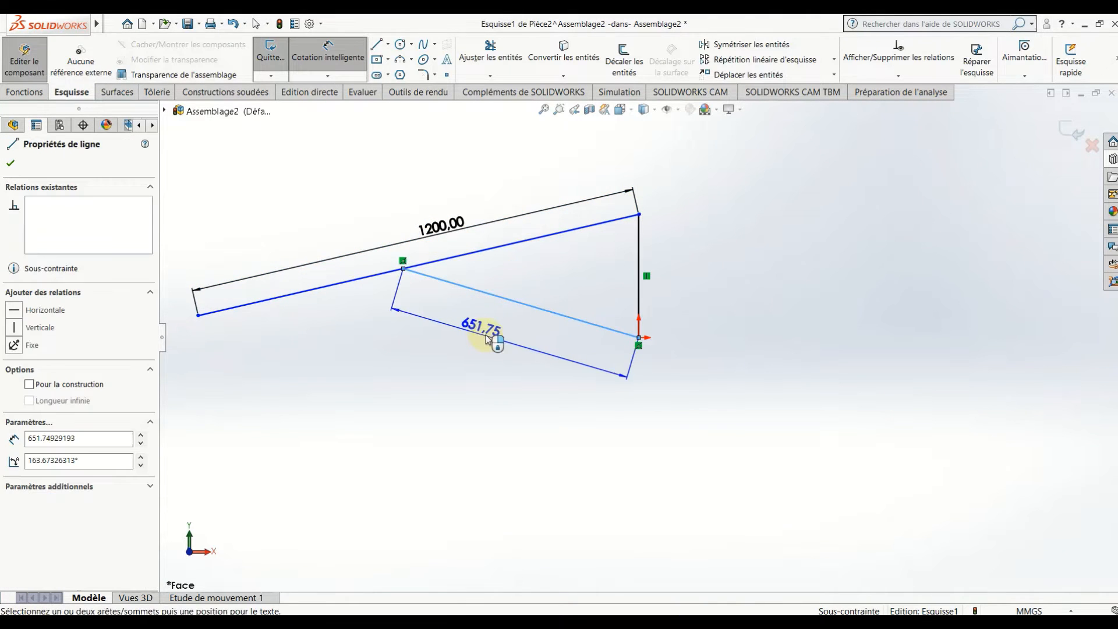
pyautogui.click(507, 381)
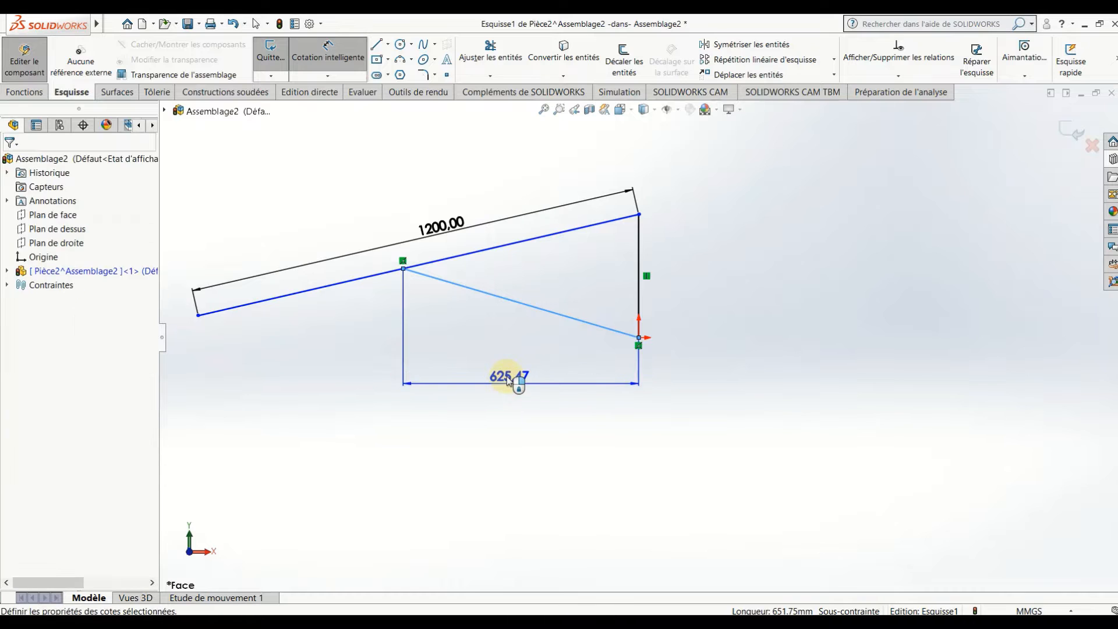
pyautogui.press('Return')
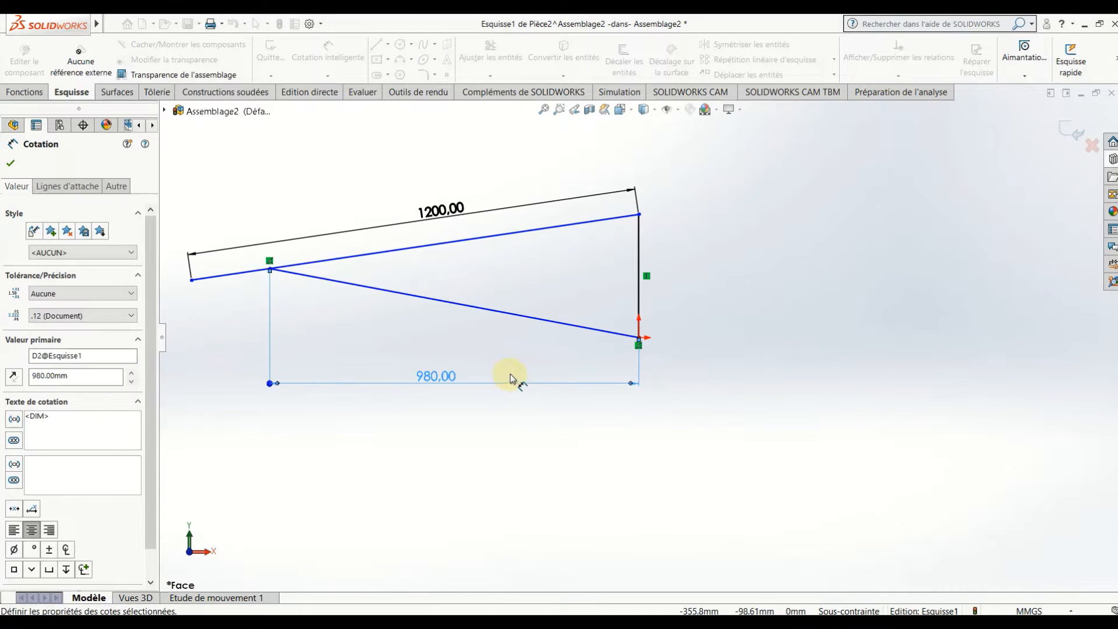
# Step: Dimension the angle between the upper sloping line and the vertical line to 83°
pyautogui.click(606, 219)
pyautogui.click(637, 256)
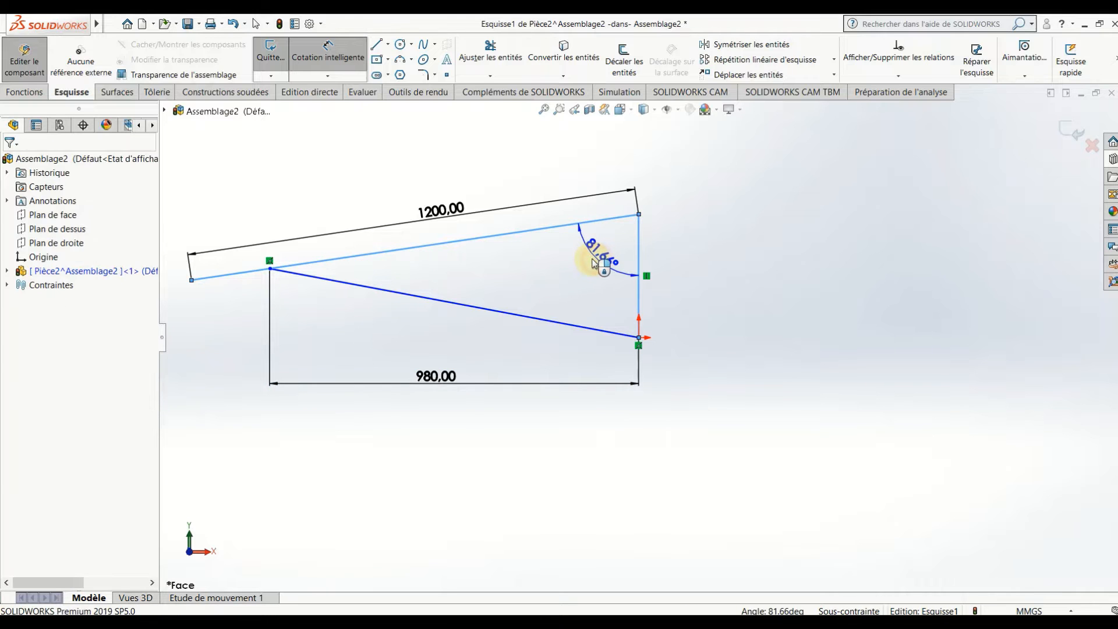
pyautogui.click(594, 249)
pyautogui.write('83')
pyautogui.press('Return')
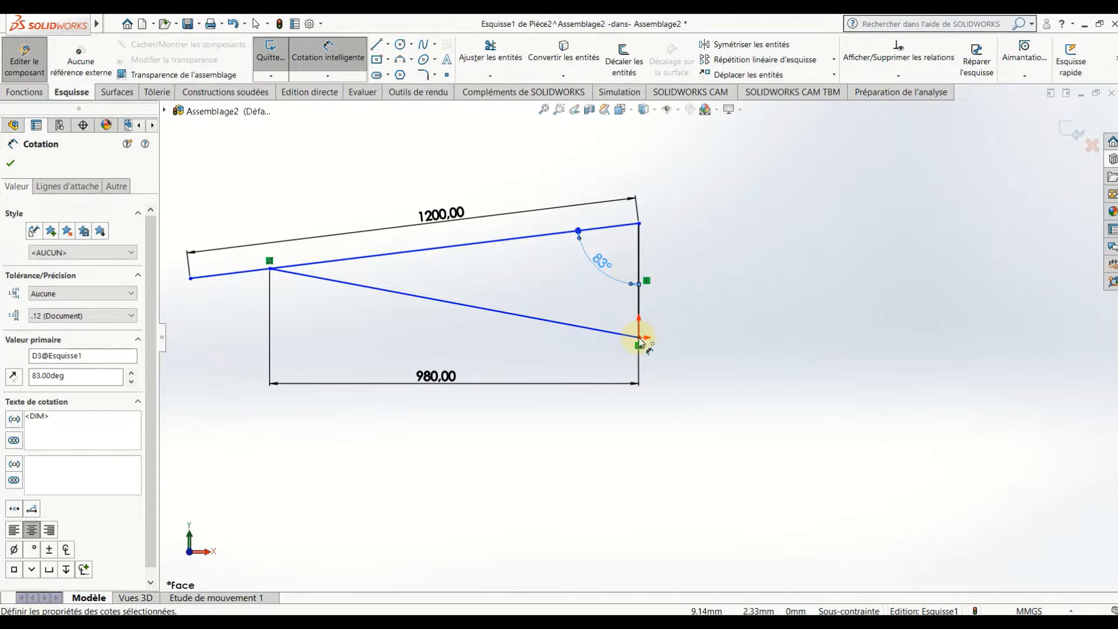
# Step: Dimension the vertical distance between the origin and the vertical line's upper endpoint to 260 mm
pyautogui.click(639, 224)
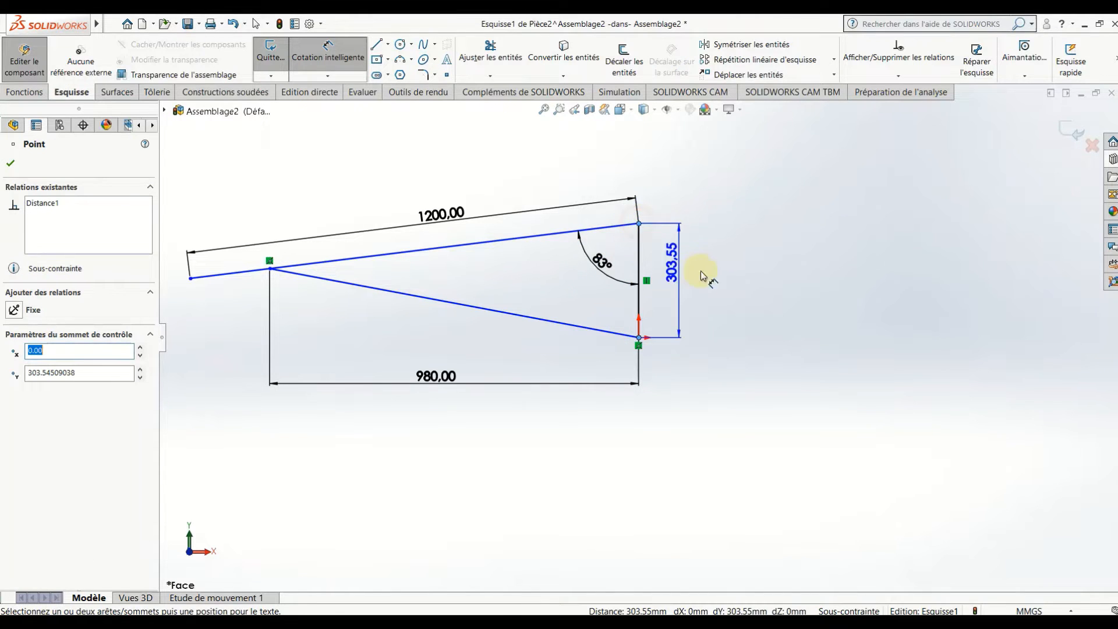
pyautogui.click(725, 274)
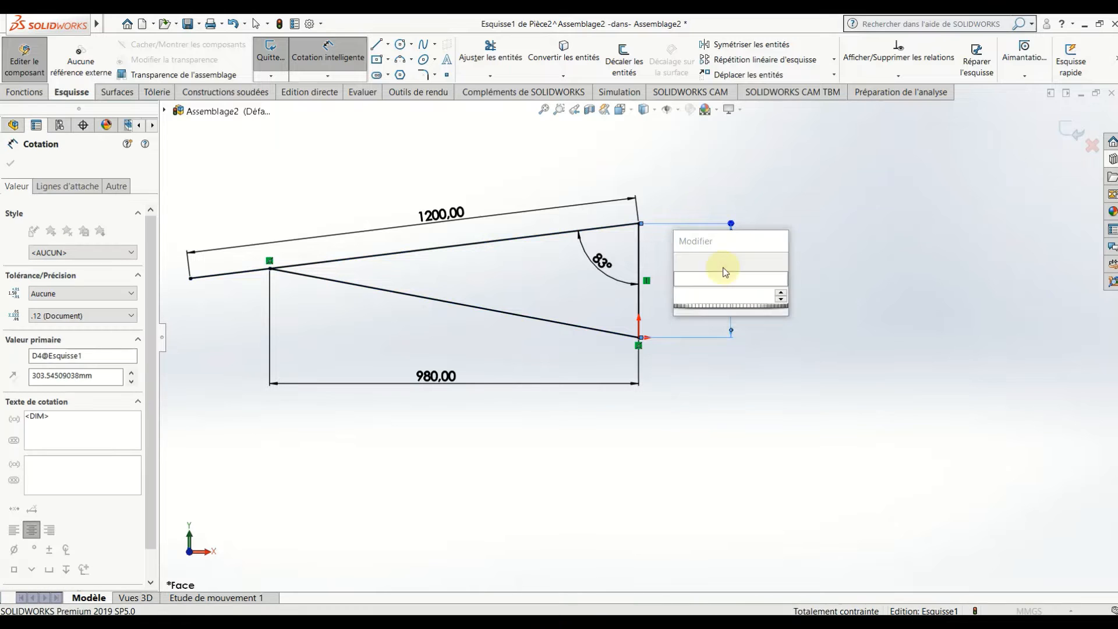
pyautogui.write('260')
pyautogui.press('Return')
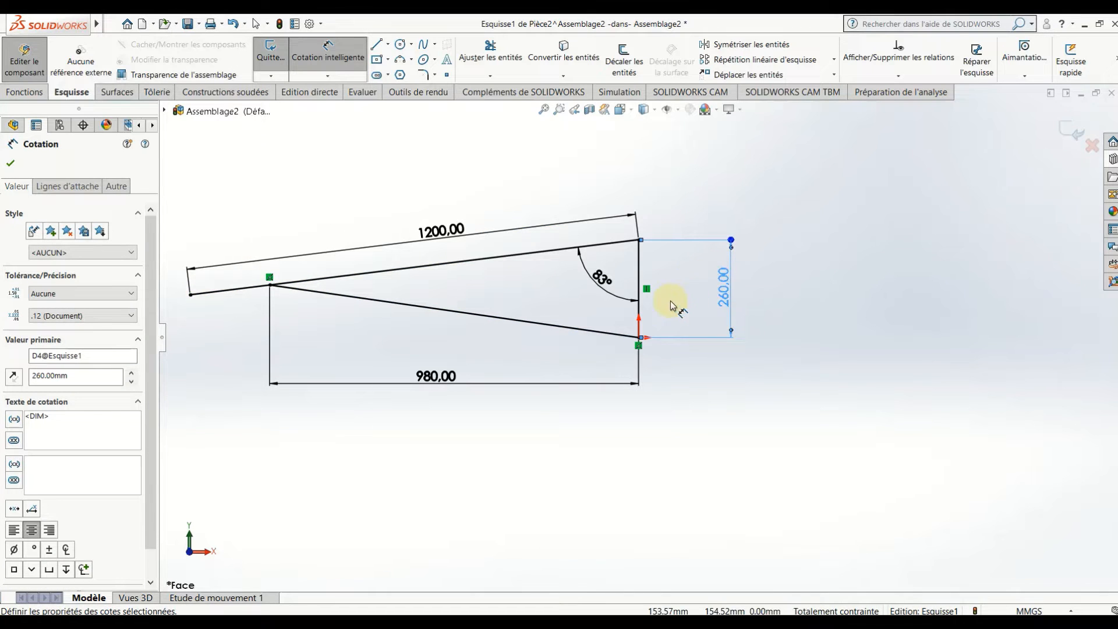
pyautogui.press('Escape')
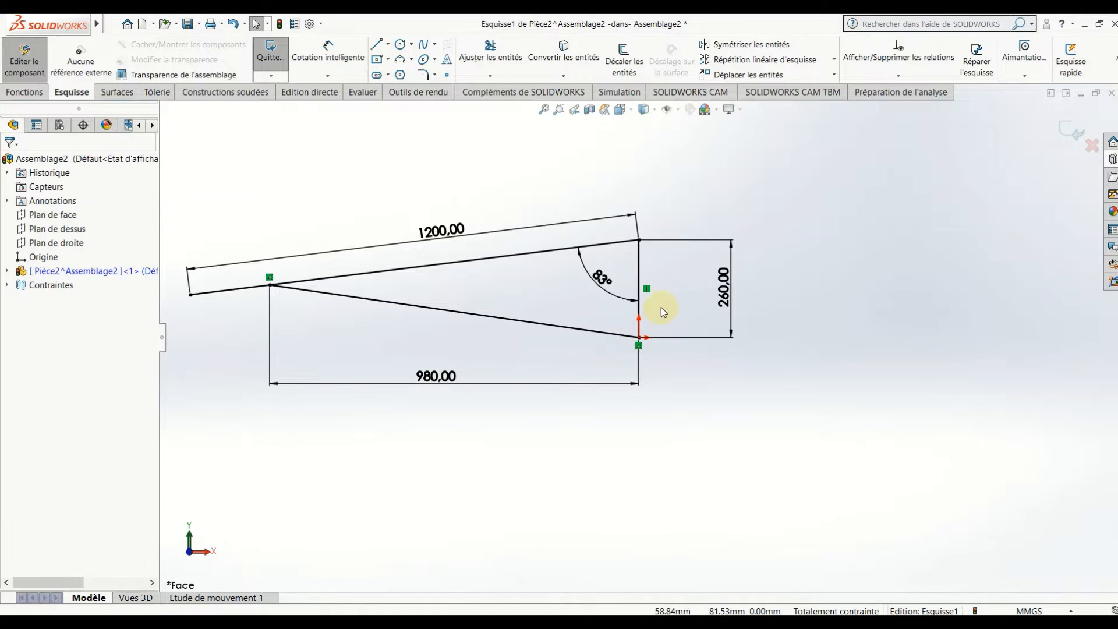
# Step: Convert the vertical line above the origin into construction geometry
pyautogui.click(640, 286)
pyautogui.rightClick(643, 285)
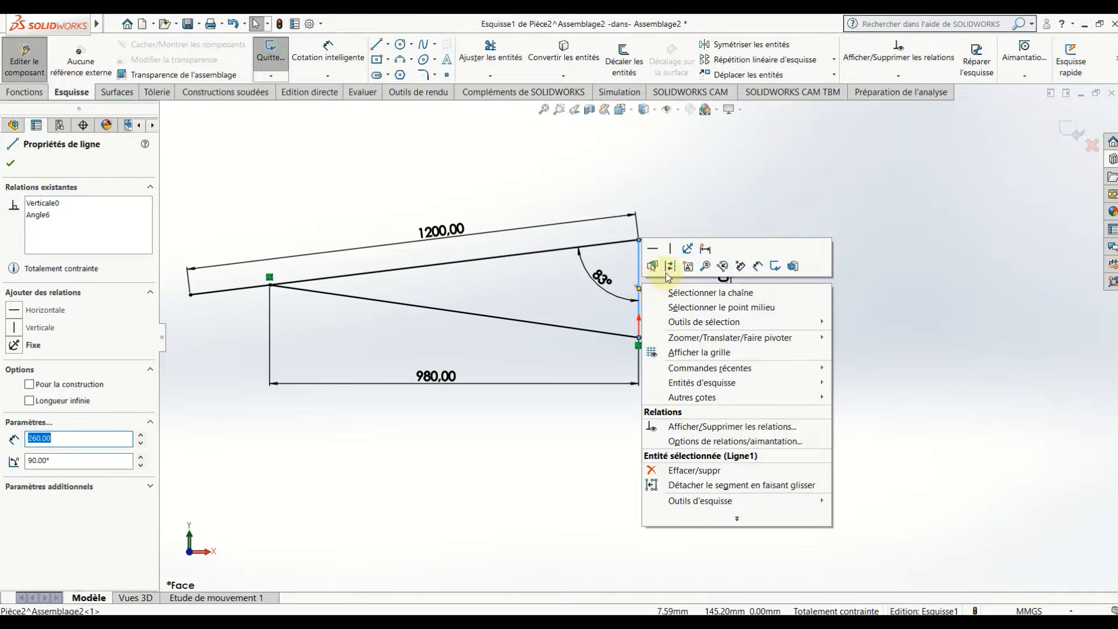
pyautogui.click(669, 272)
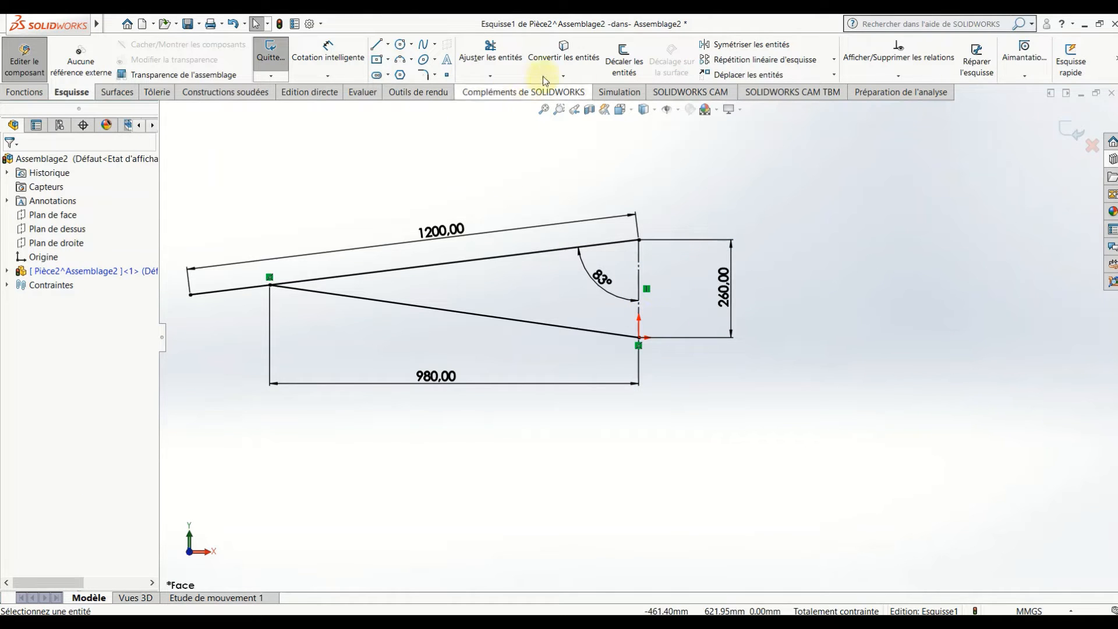
# Step: Mirror the upper and lower sloping lines about the vertical construction line and exit the sketch
pyautogui.click(715, 47)
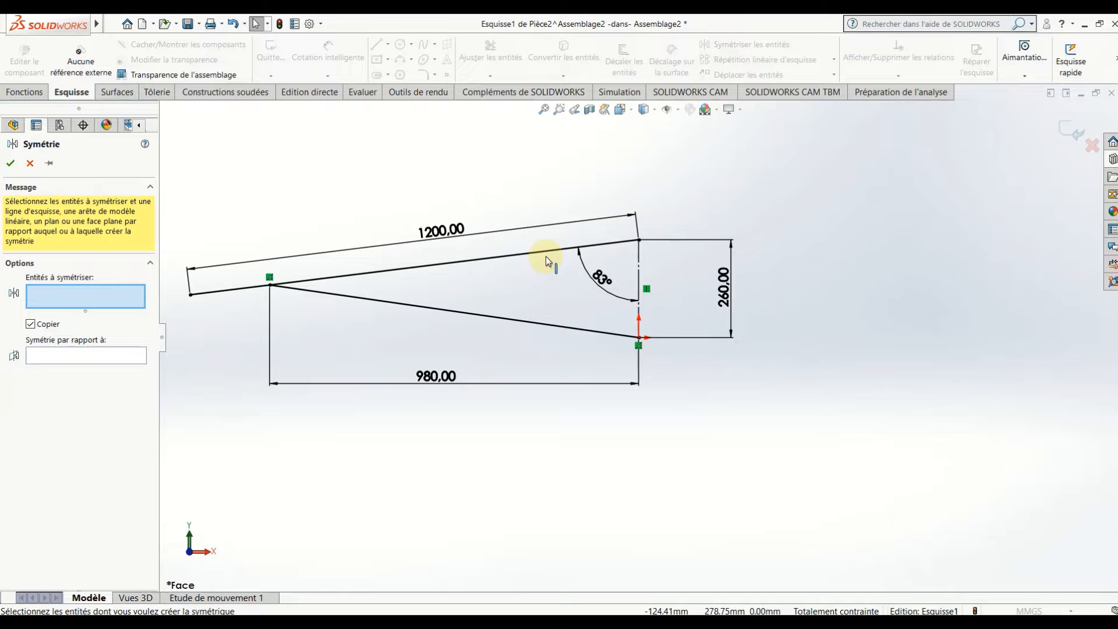
pyautogui.click(516, 255)
pyautogui.click(497, 318)
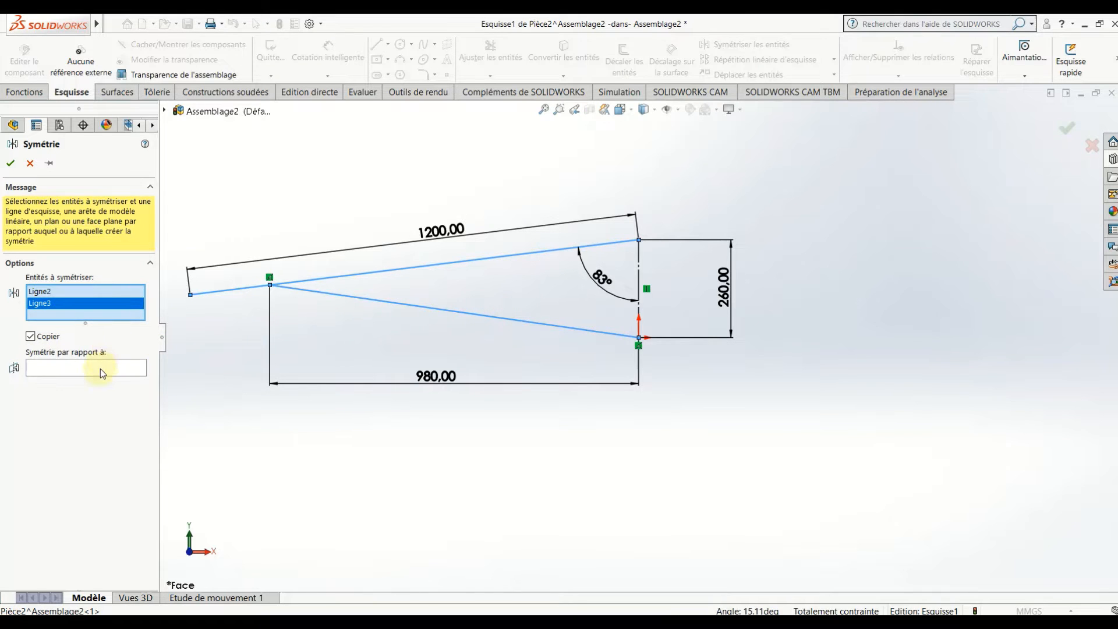
pyautogui.click(103, 371)
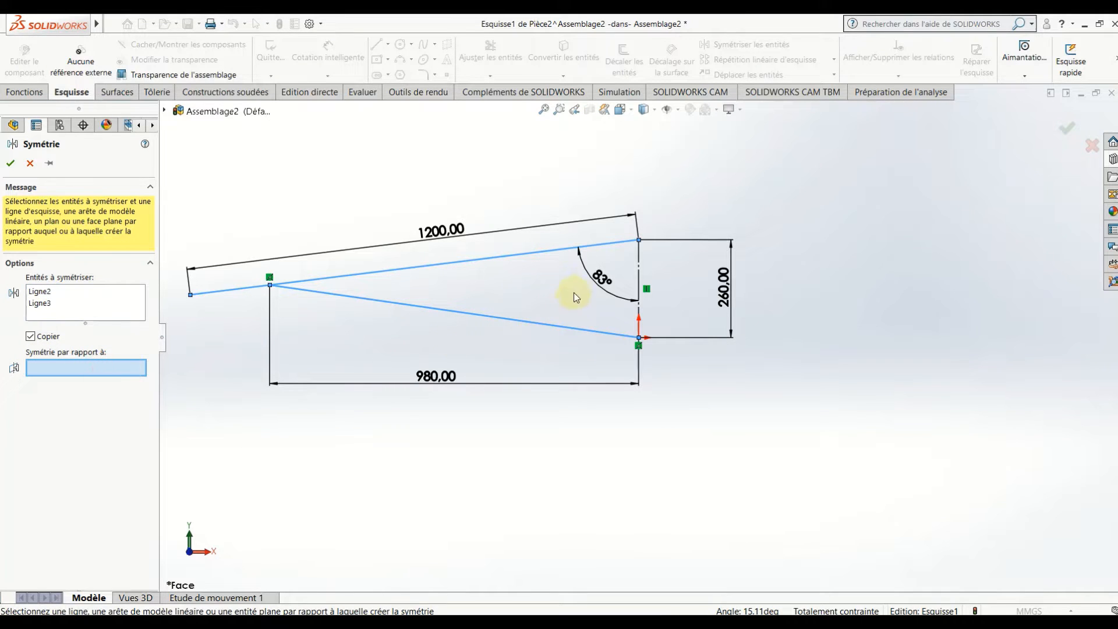
pyautogui.click(638, 270)
pyautogui.click(10, 163)
pyautogui.scroll(3, 531, 312)
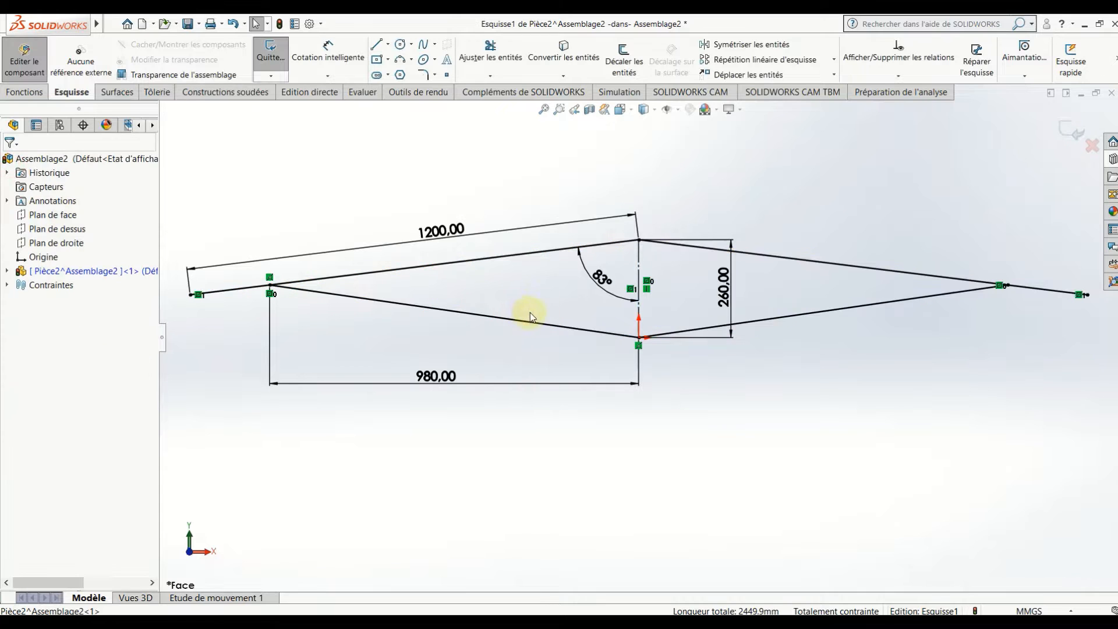
pyautogui.scroll(-4, 748, 300)
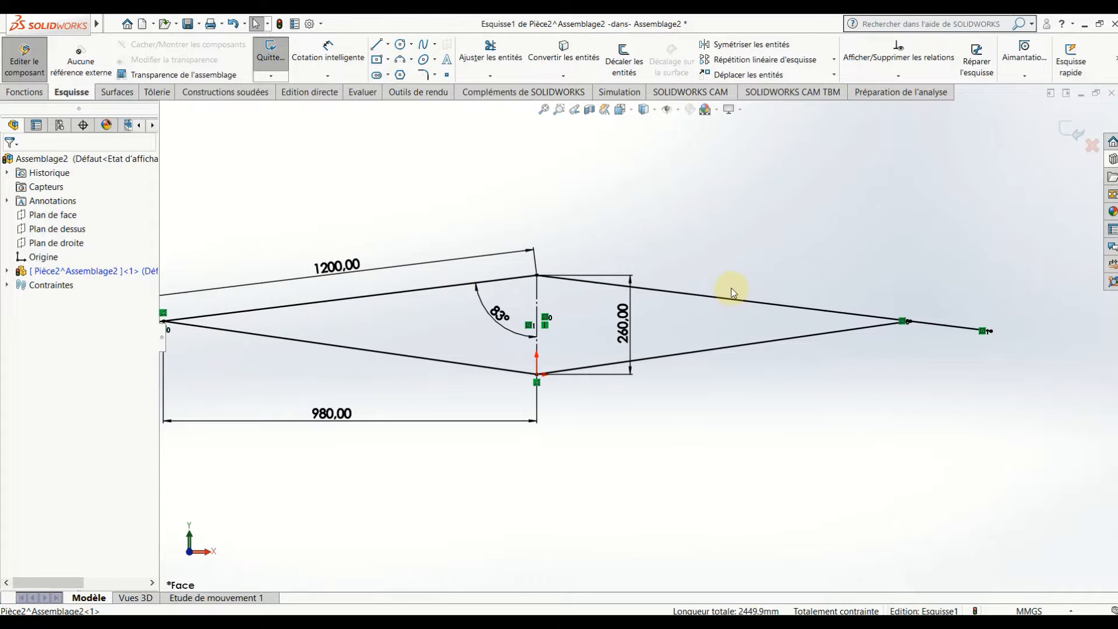
pyautogui.scroll(2, 678, 289)
pyautogui.click(1071, 129)
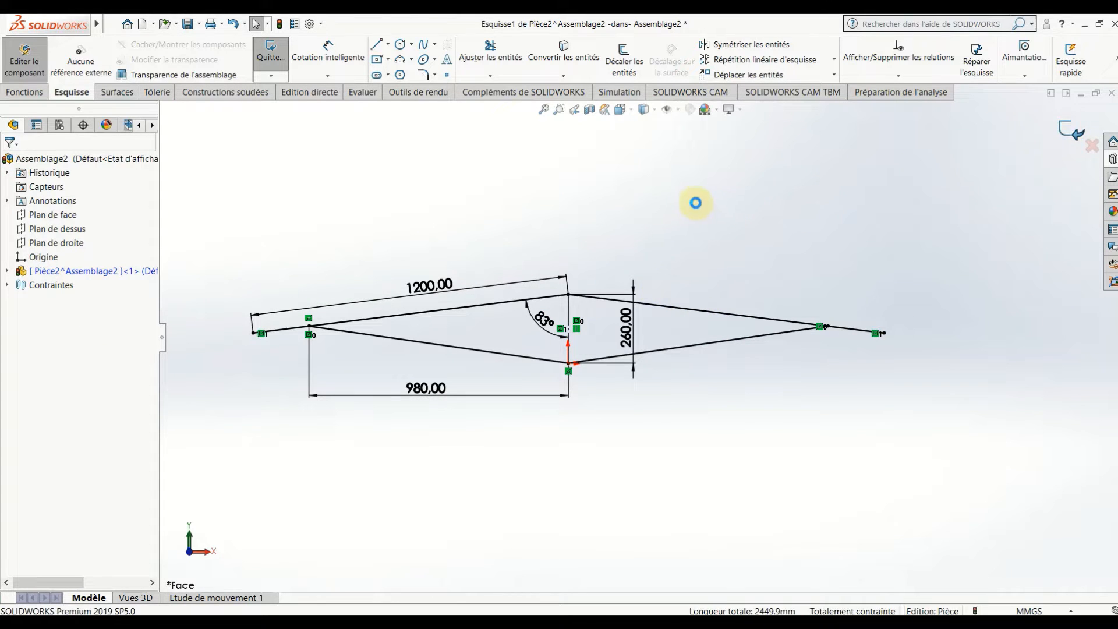
# Step: Start a weldment structural member with the DIN IPE Beam profile, size IPE270, along the left upper sloping line
pyautogui.click(241, 96)
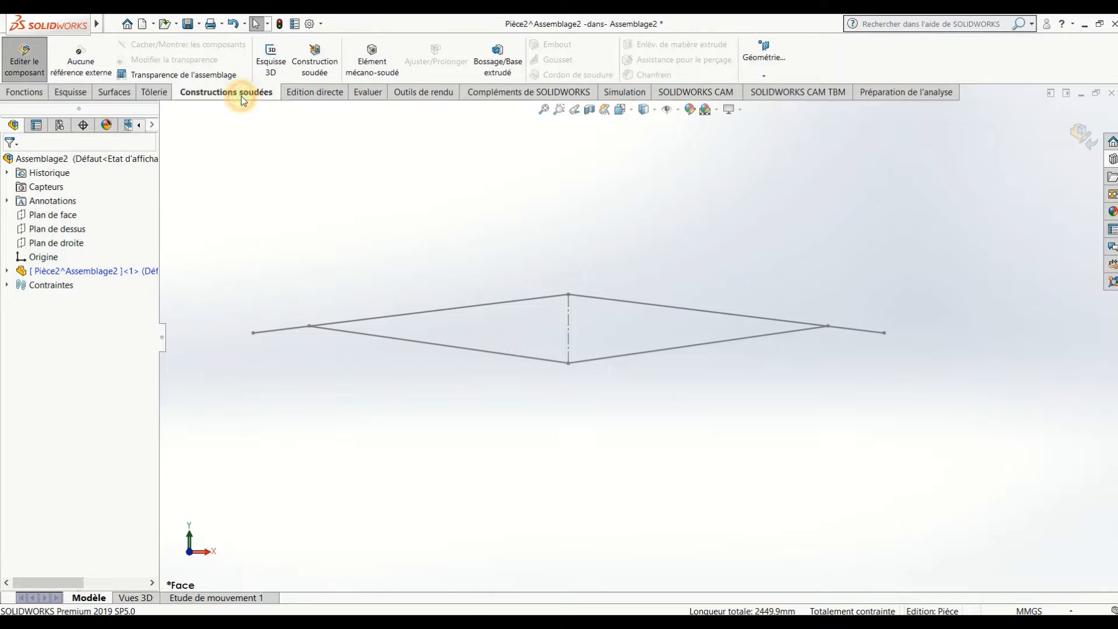
pyautogui.click(378, 62)
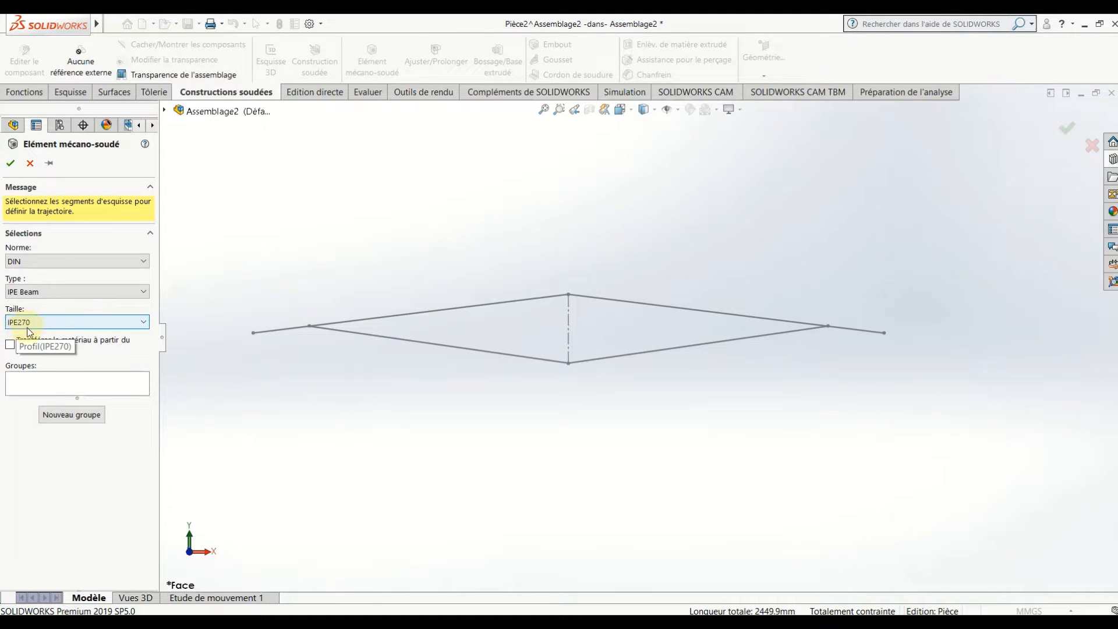
pyautogui.click(73, 385)
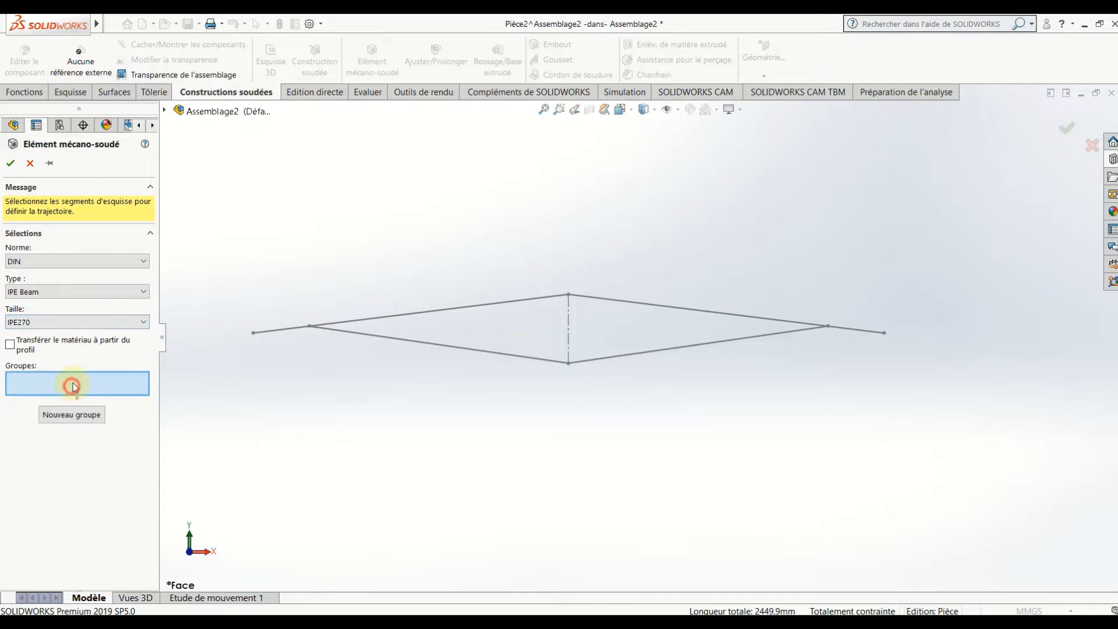
pyautogui.click(523, 302)
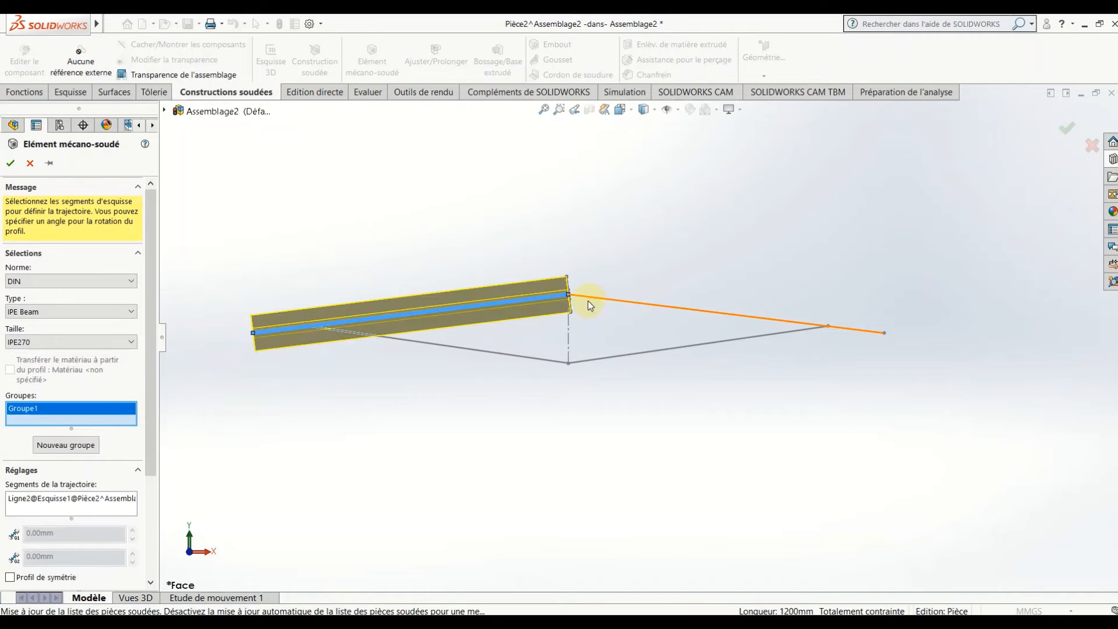
# Step: Set the first group's profile rotation angle to 90°
pyautogui.scroll(-3, 151, 332)
pyautogui.click(88, 547)
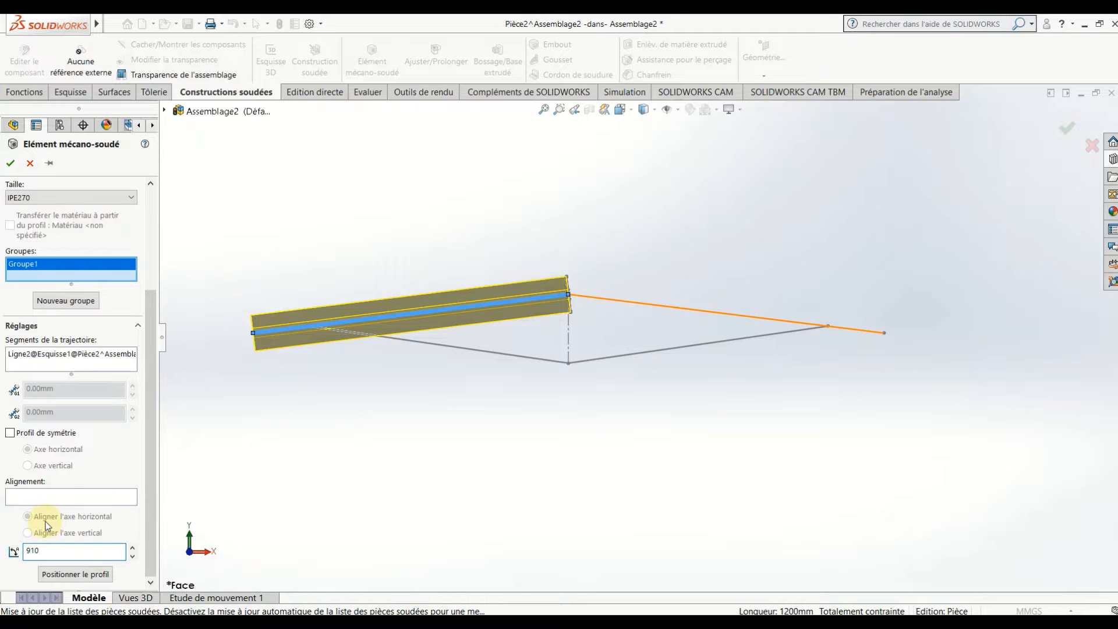
pyautogui.press('BackSpace')
pyautogui.press('BackSpace')
pyautogui.write('0')
pyautogui.press('Return')
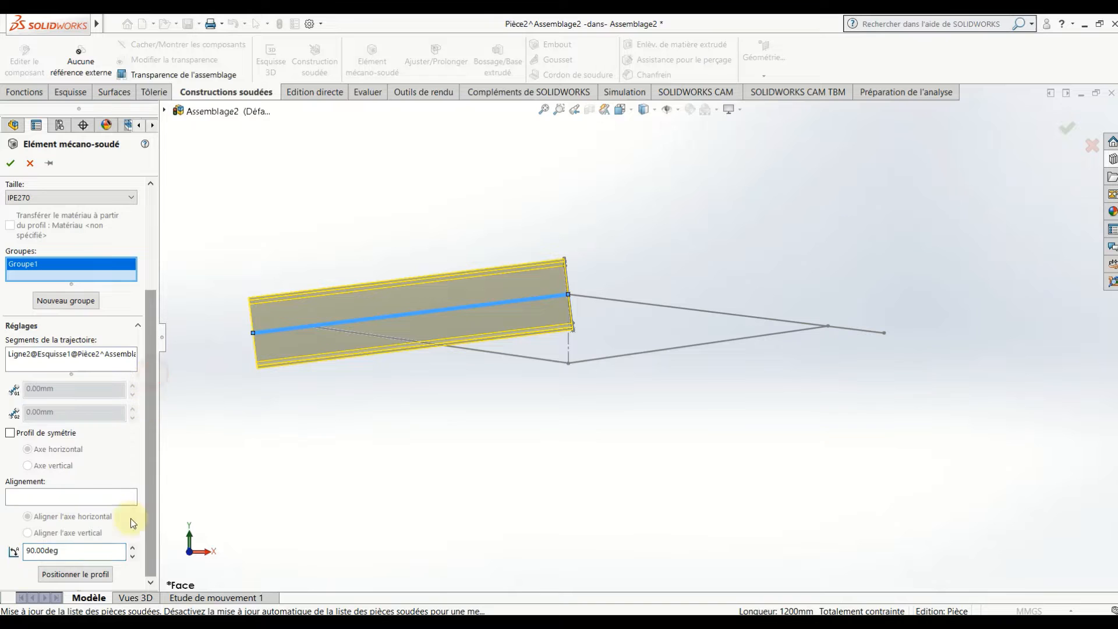
# Step: Reposition the first beam's profile so the sketch line runs through the midpoint of its bottom flange's outer edge
pyautogui.moveTo(365, 291); pyautogui.dragTo(367, 294, button='middle')
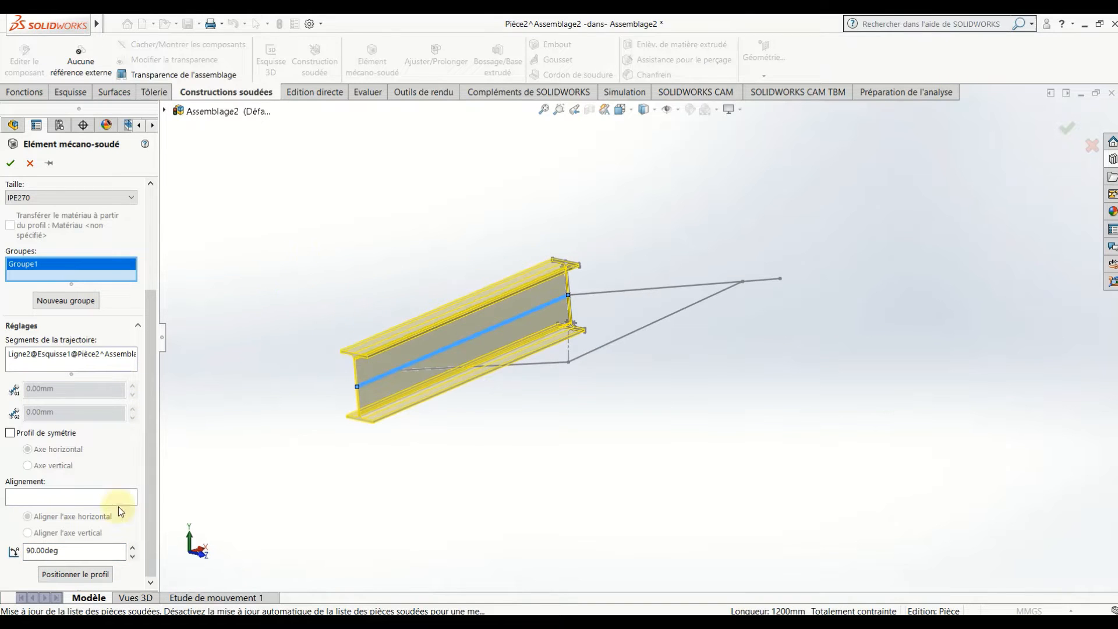
pyautogui.click(74, 573)
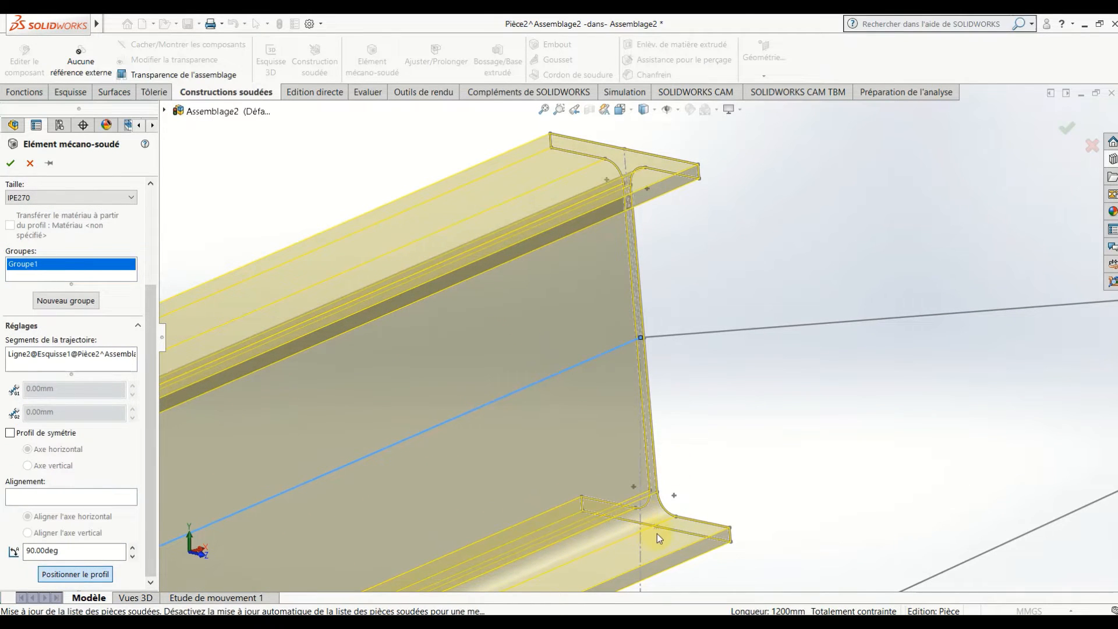
pyautogui.click(657, 529)
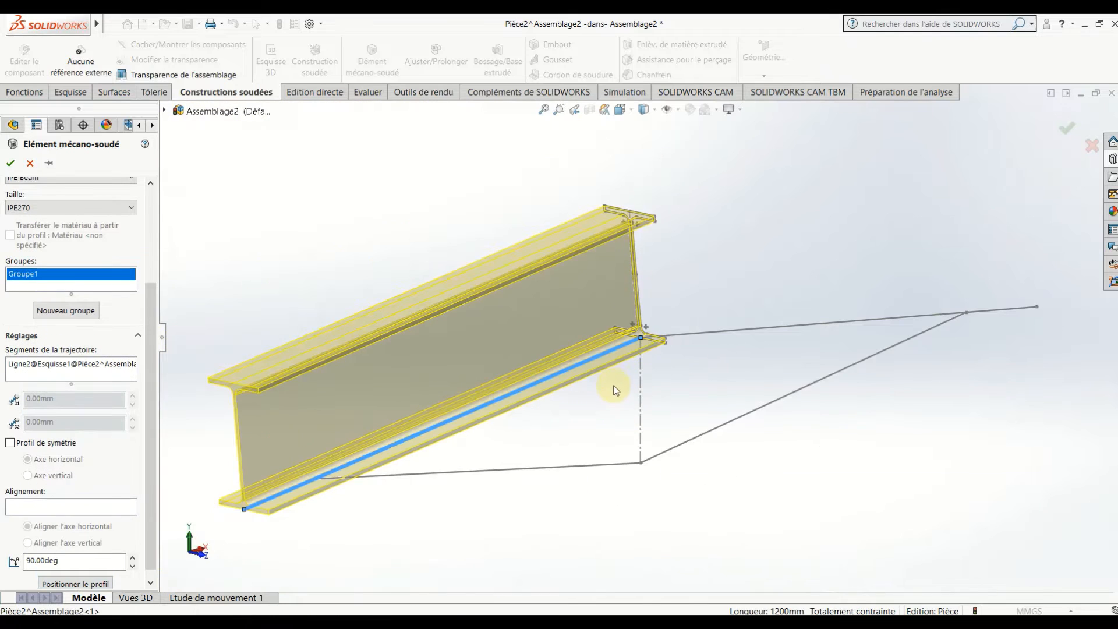
pyautogui.moveTo(606, 369); pyautogui.dragTo(536, 369, button='middle')
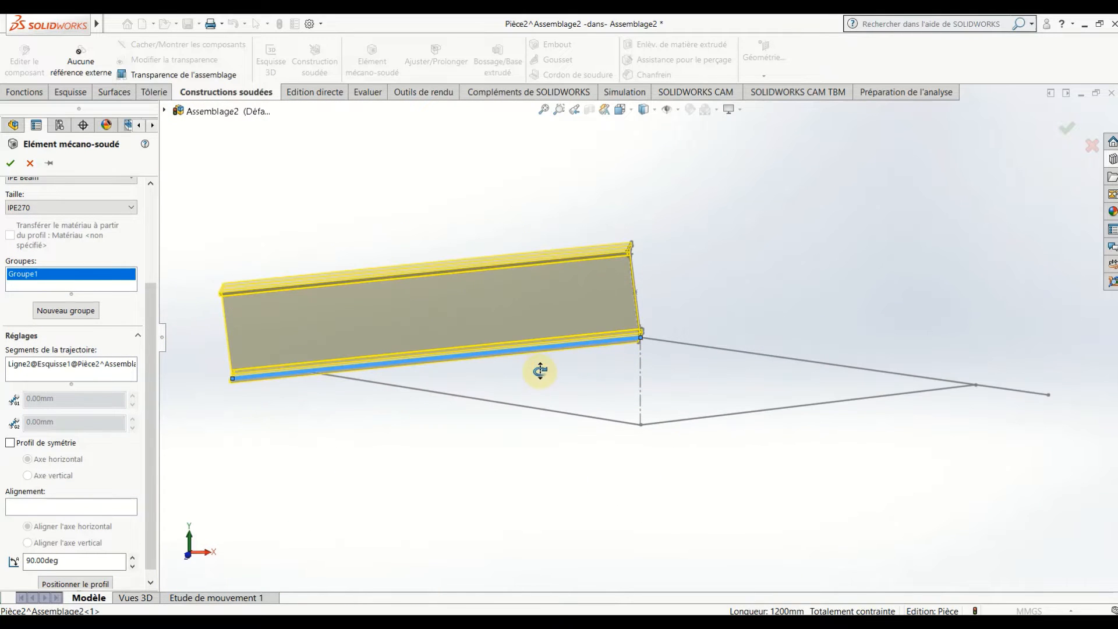
# Step: Add a second group along the right upper sloping line with a 90° profile rotation
pyautogui.click(85, 312)
pyautogui.click(684, 347)
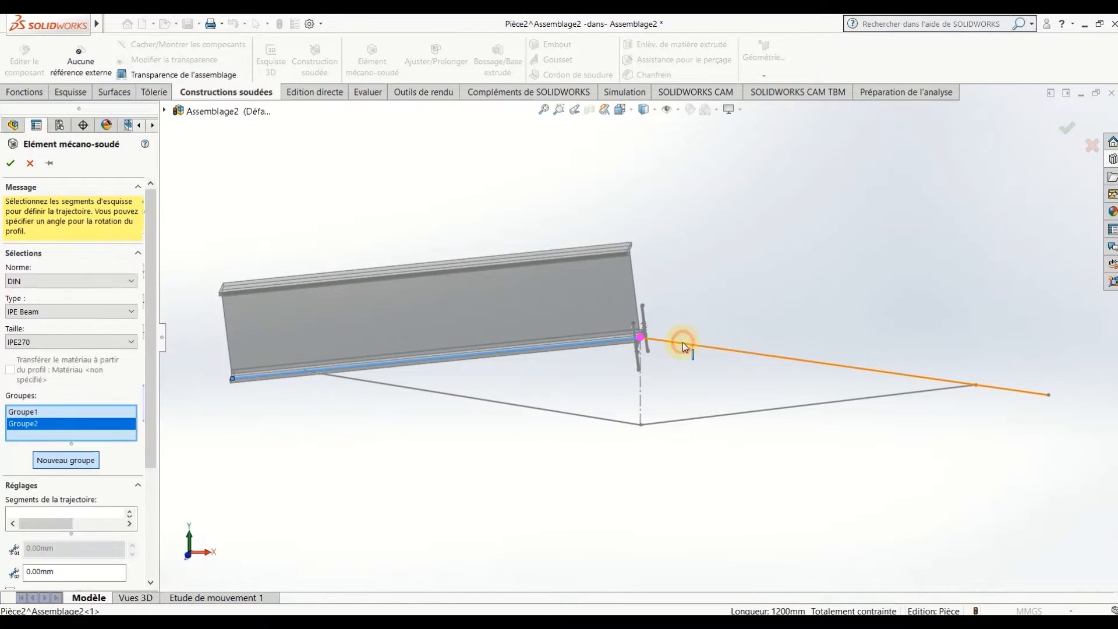
pyautogui.scroll(-3, 131, 443)
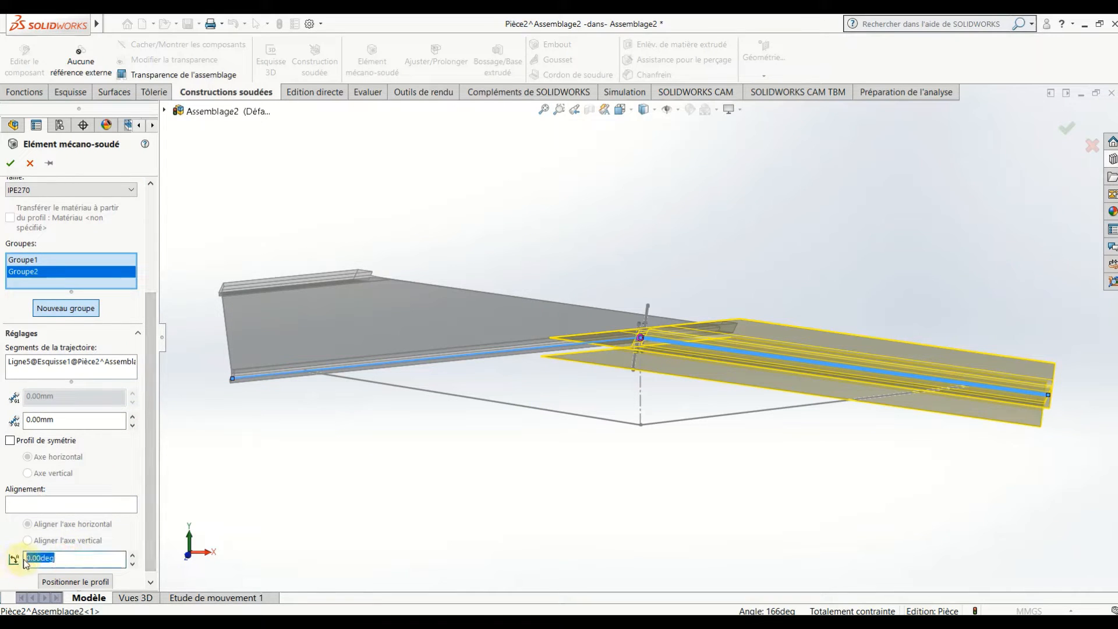
pyautogui.click(30, 557)
pyautogui.write('90')
pyautogui.press('Return')
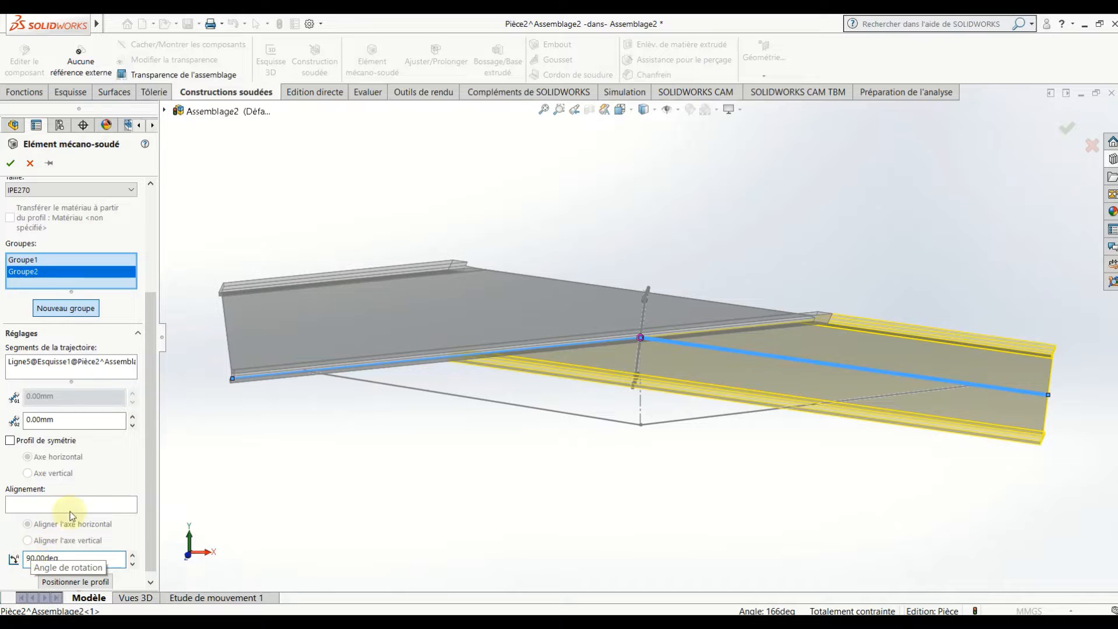
# Step: Locate the second group's profile at the midpoint of its bottom flange's outer edge and finish the structural member
pyautogui.click(69, 583)
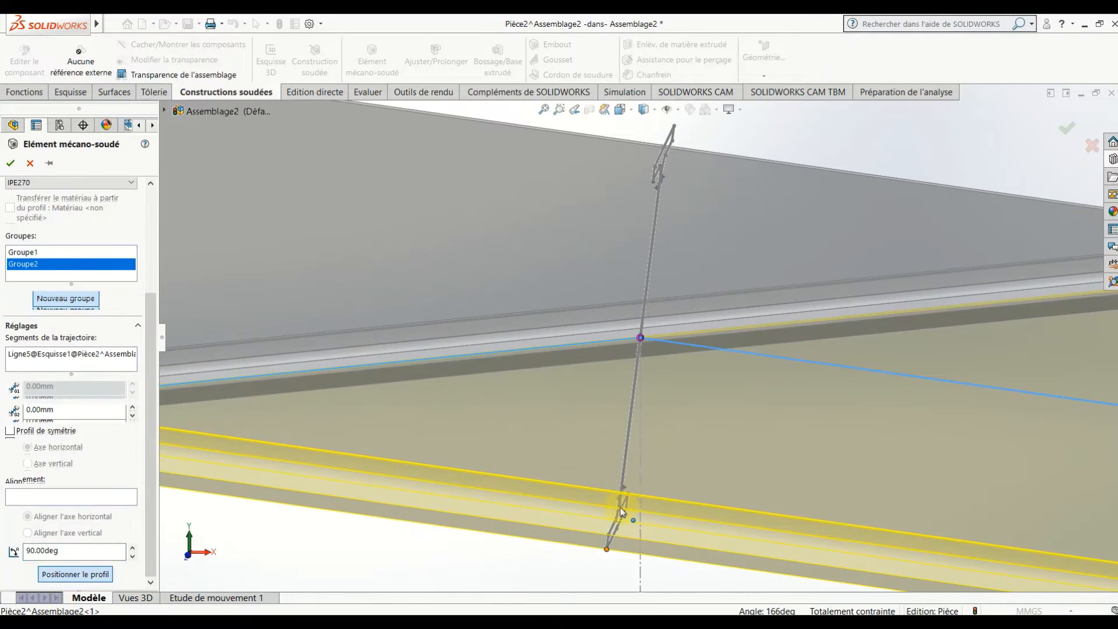
pyautogui.click(628, 532)
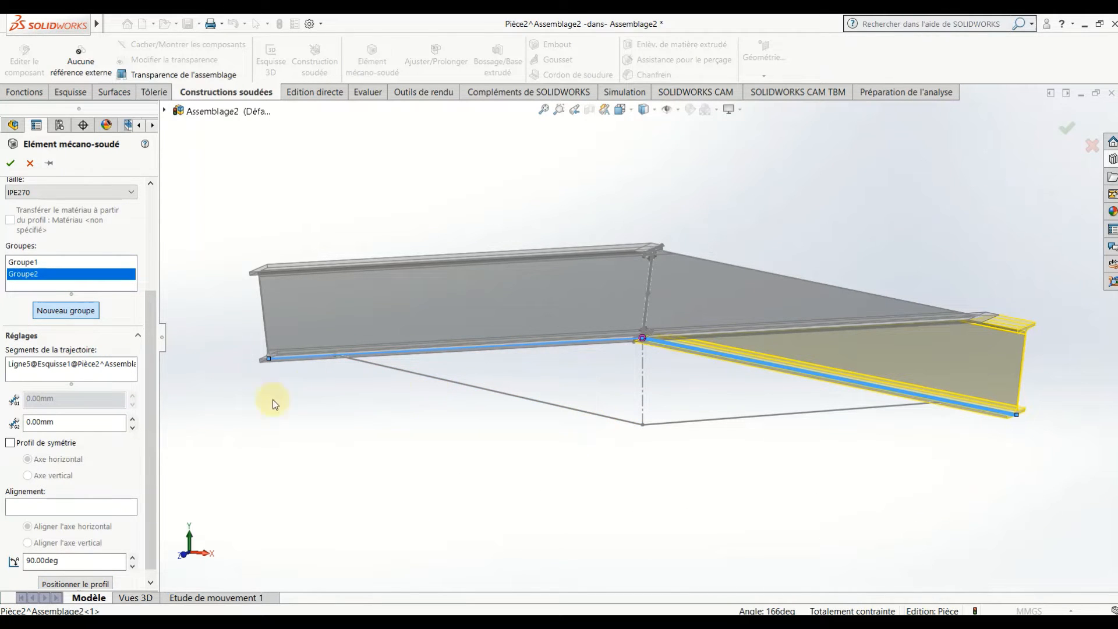
pyautogui.click(10, 164)
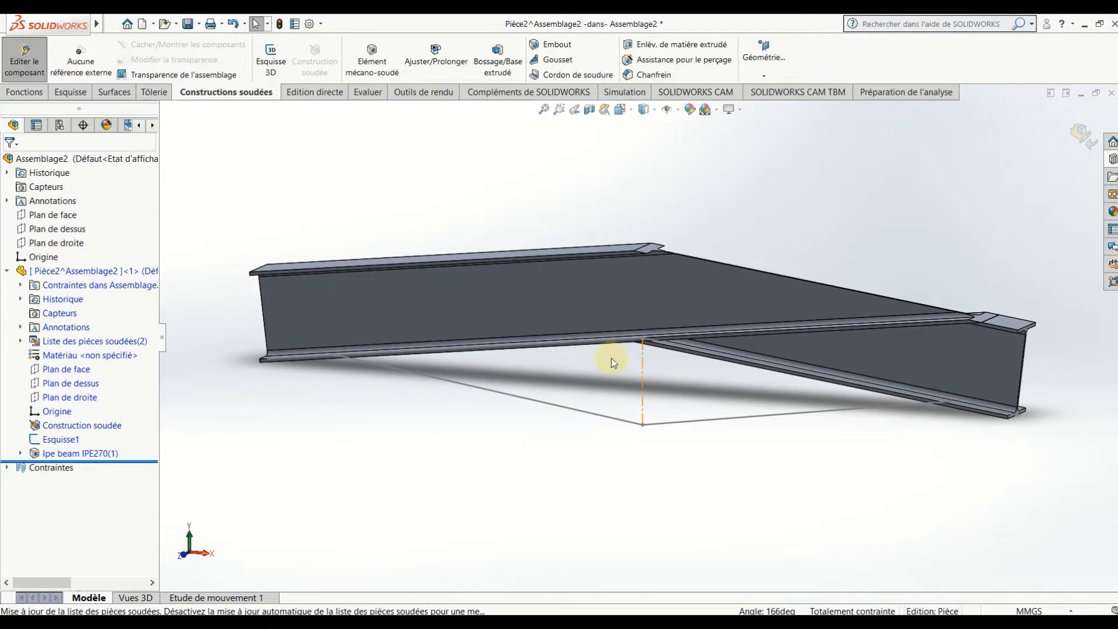
# Step: Edit the IPE270 structural member and set Group 2's trim order to 1 at the corner joining the two upper beams
pyautogui.rightClick(58, 453)
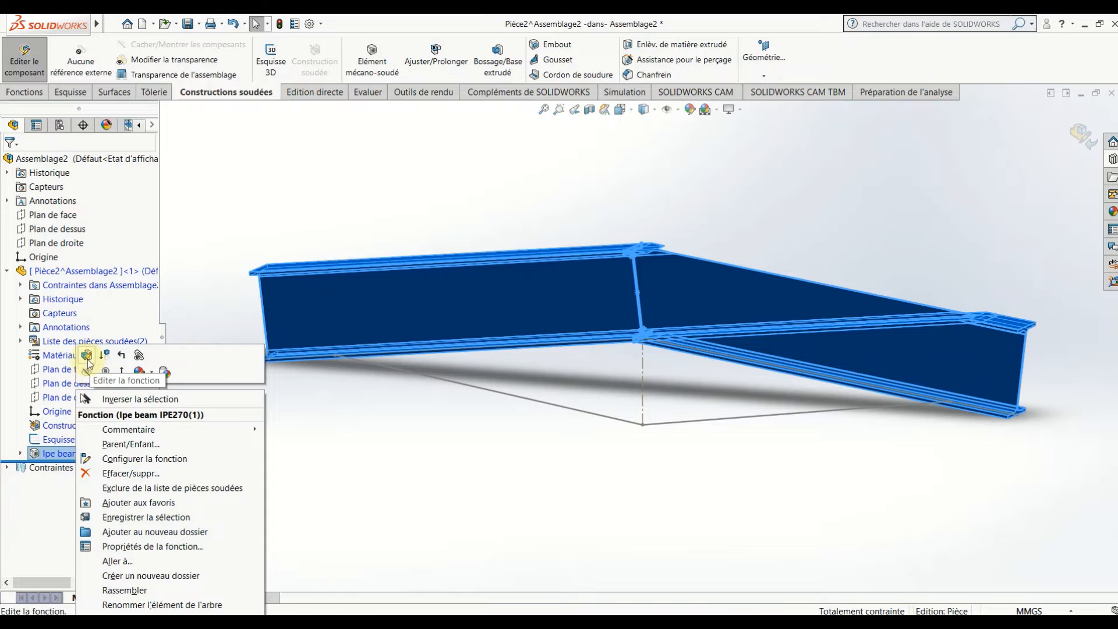
pyautogui.click(89, 363)
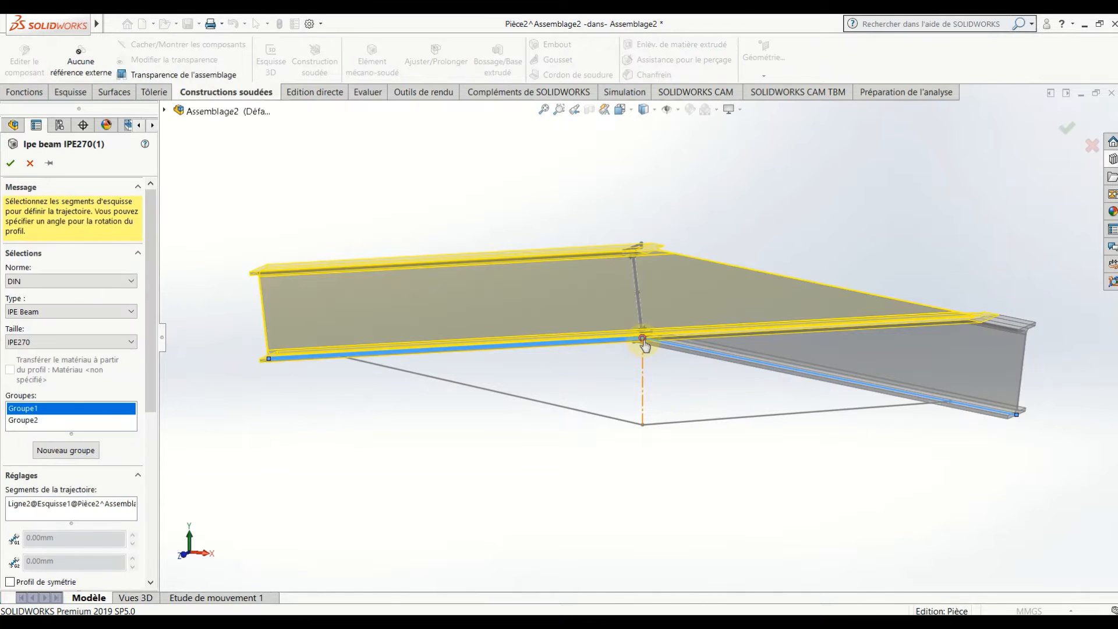
pyautogui.click(643, 339)
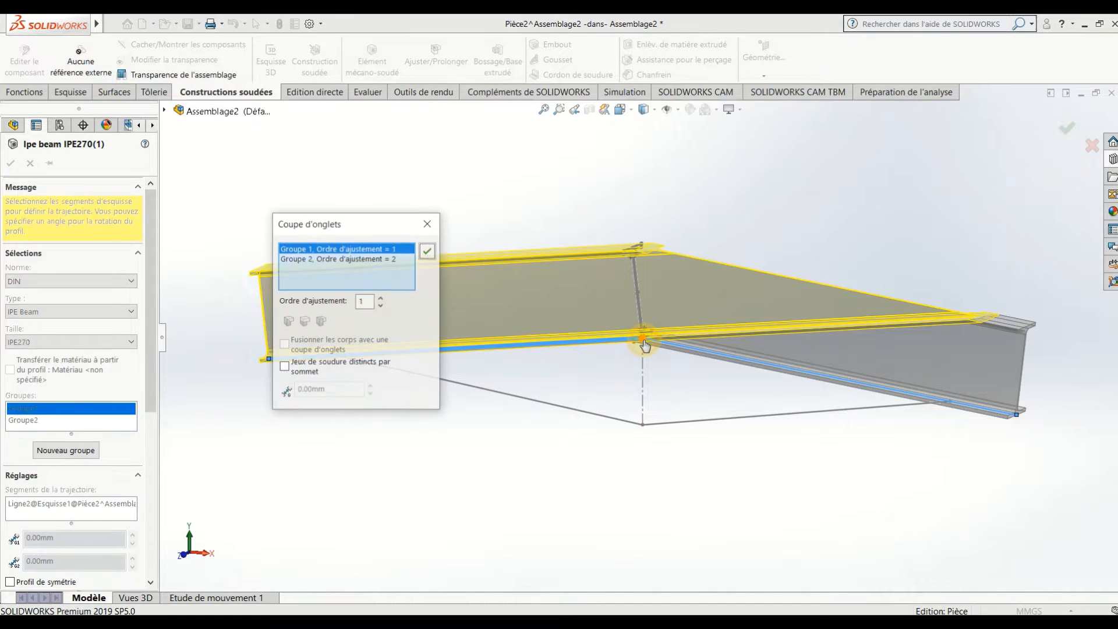
pyautogui.click(365, 260)
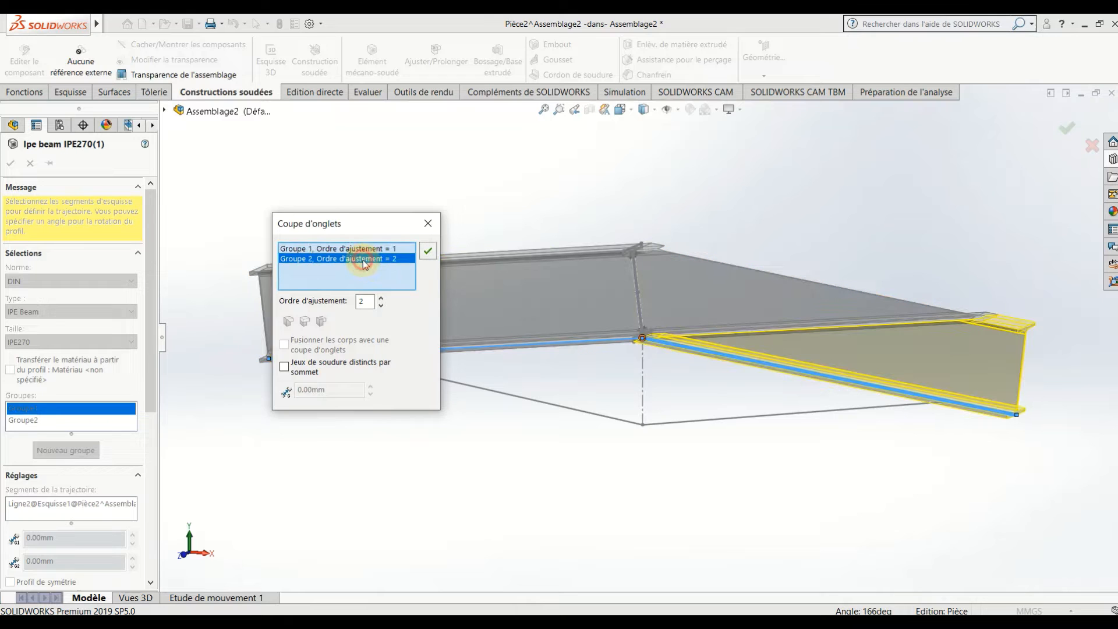
pyautogui.click(381, 306)
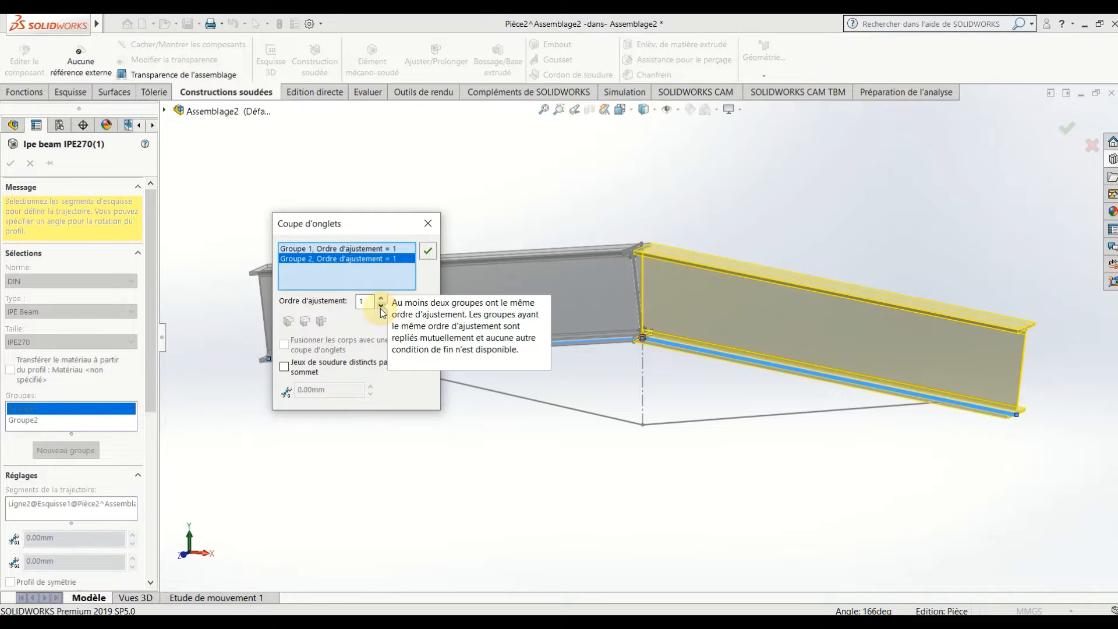
pyautogui.click(427, 252)
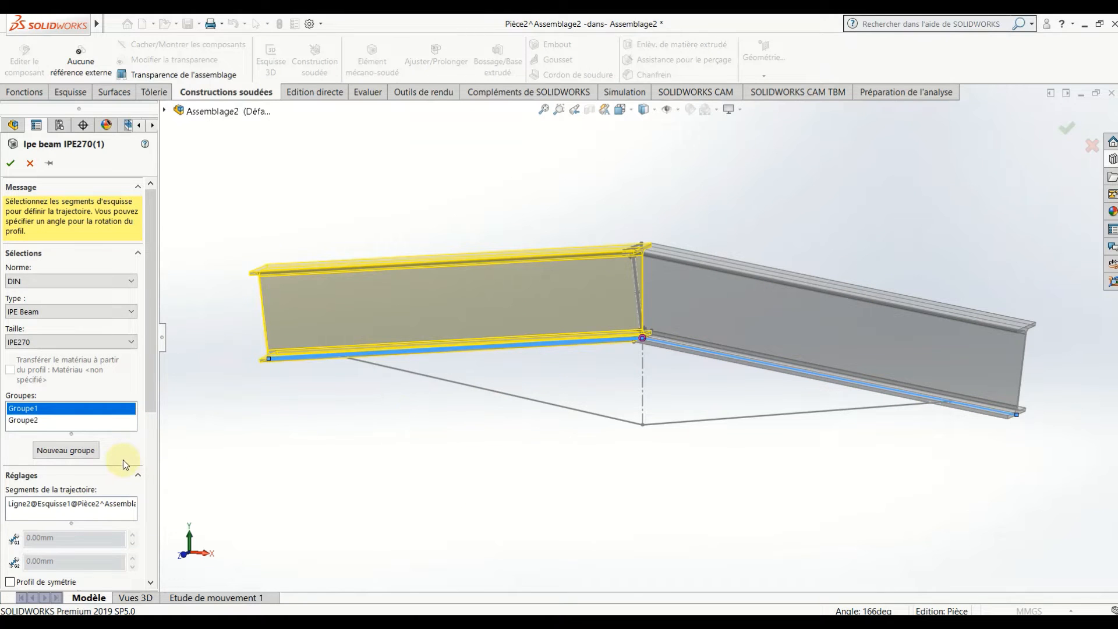
# Step: Add a third group along the left lower haunch line, rotated 90° and located at the midpoint of its bottom flange's outer edge
pyautogui.click(78, 453)
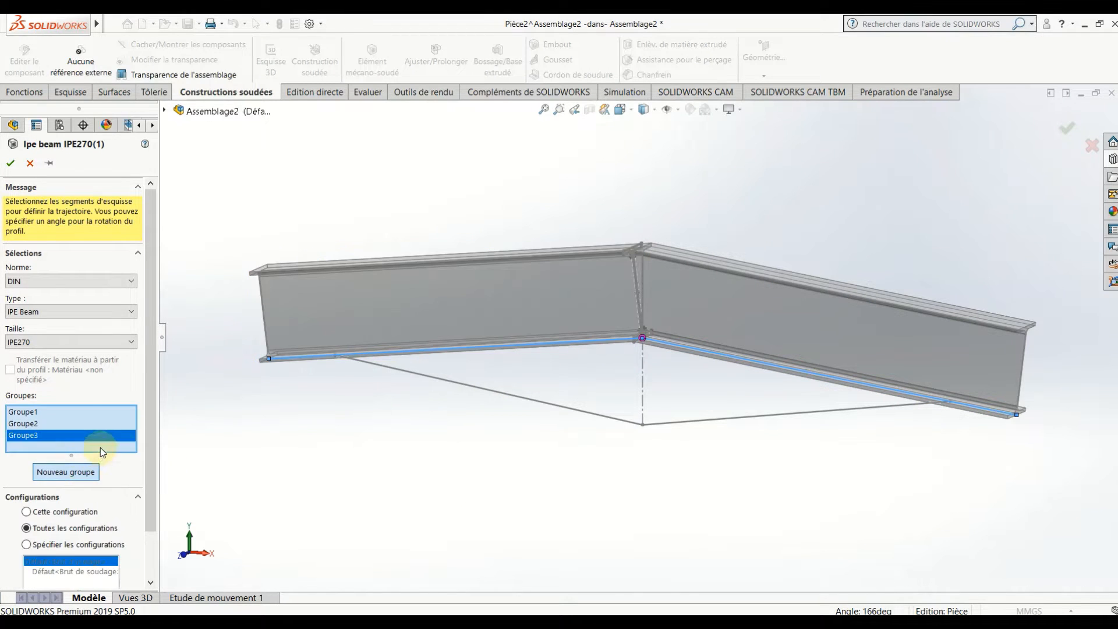
pyautogui.click(582, 414)
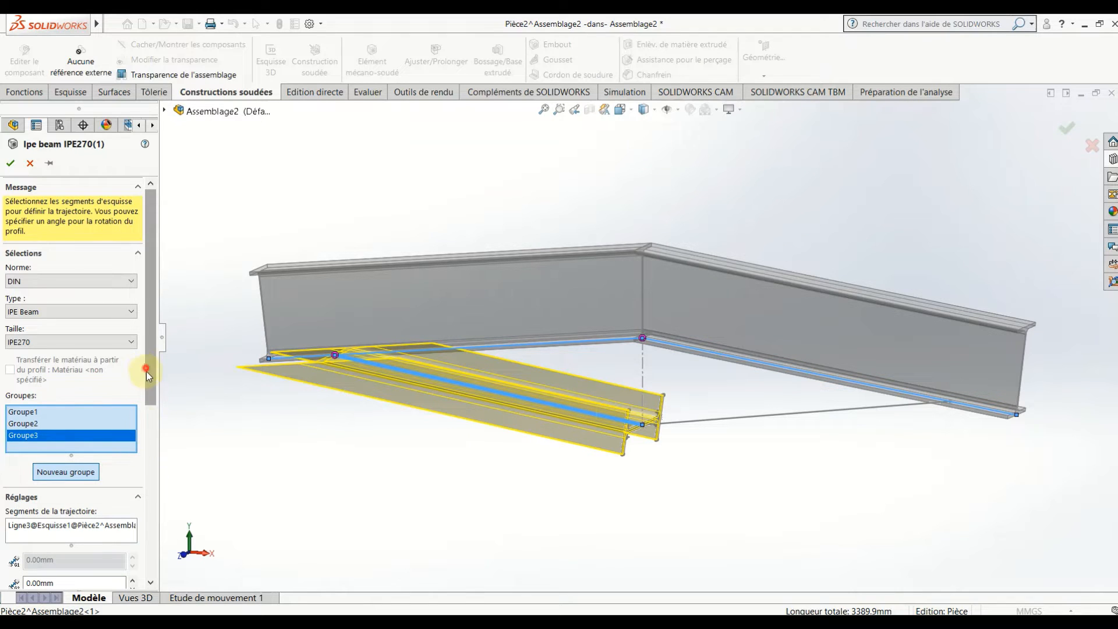
pyautogui.scroll(-5, 146, 376)
pyautogui.doubleClick(56, 417)
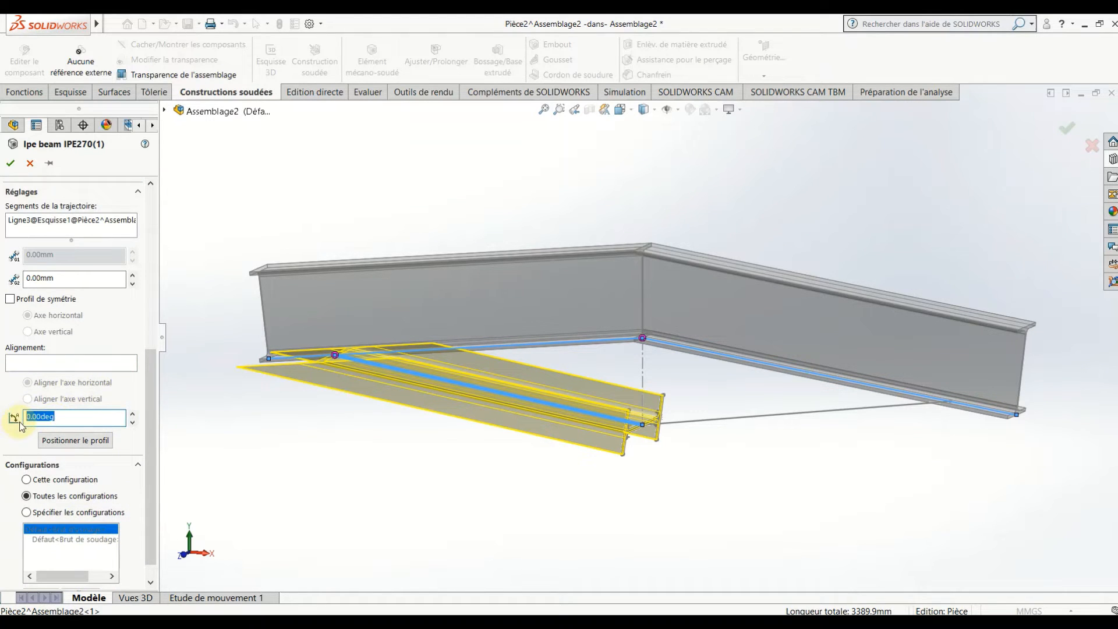
pyautogui.write('90')
pyautogui.press('Return')
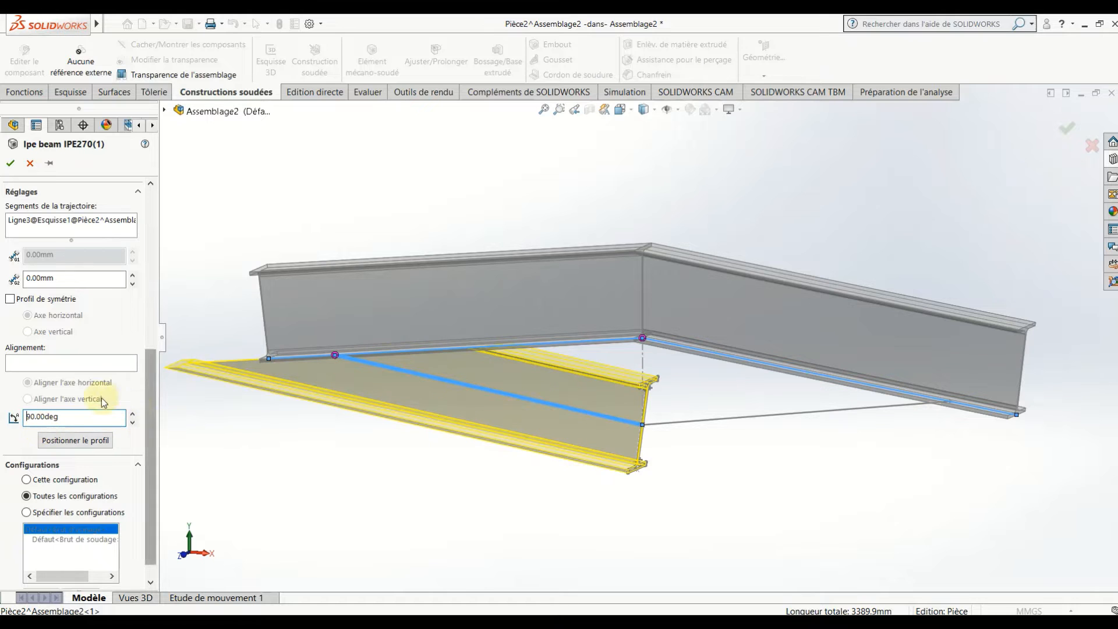
pyautogui.click(96, 446)
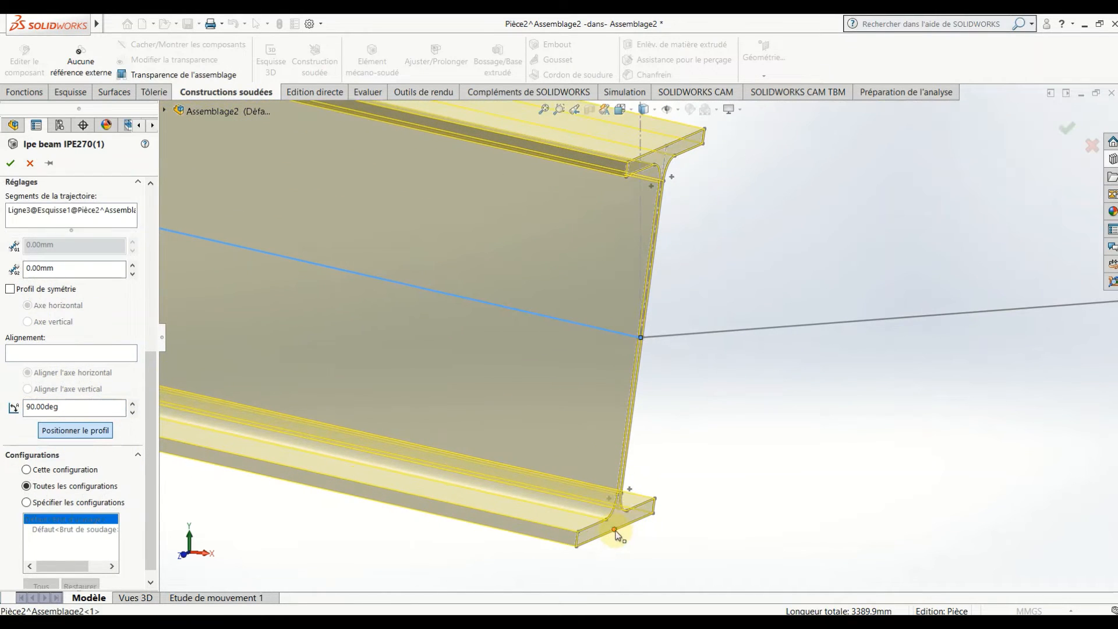
pyautogui.click(615, 531)
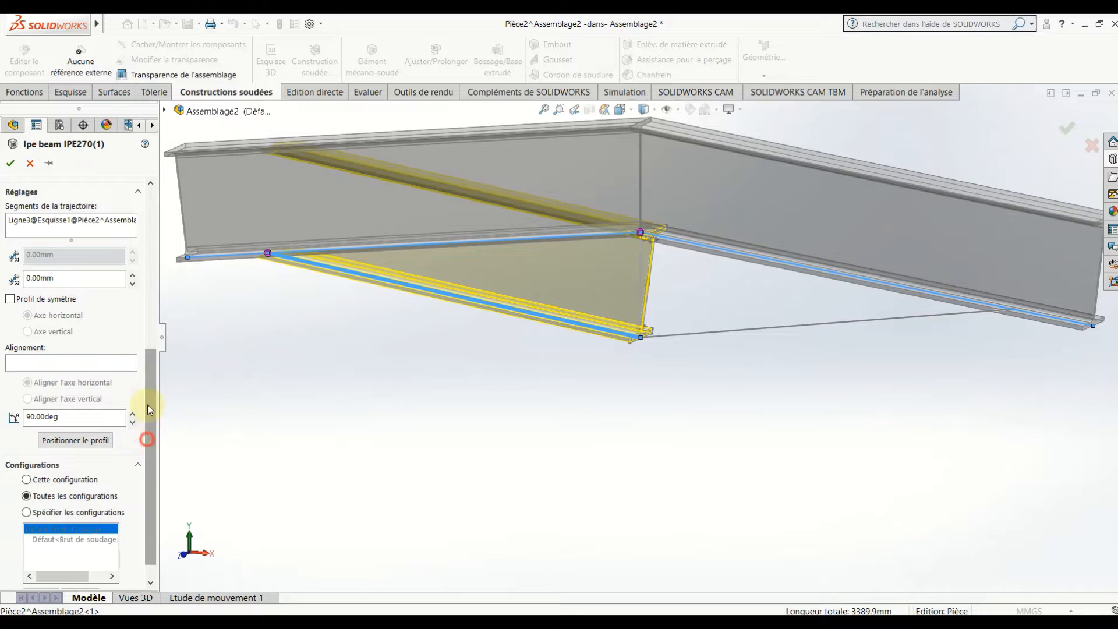
# Step: Add a fourth group along the right lower haunch line, rotated 90° and located at the midpoint of its bottom flange's outer edge
pyautogui.scroll(5, 148, 405)
pyautogui.click(68, 291)
pyautogui.click(675, 338)
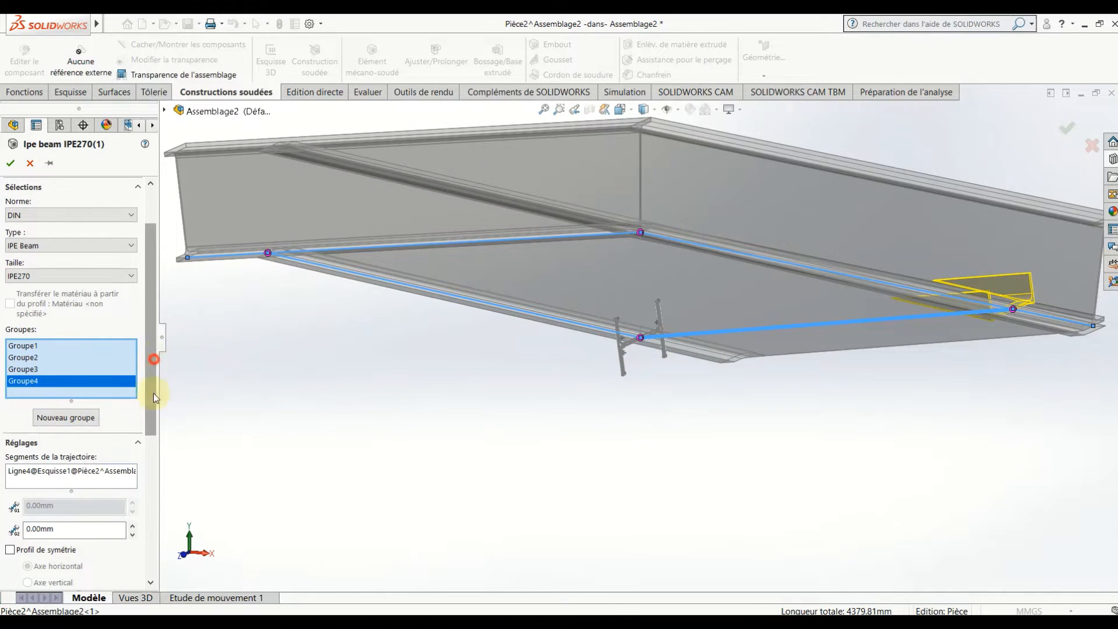
pyautogui.scroll(-5, 155, 397)
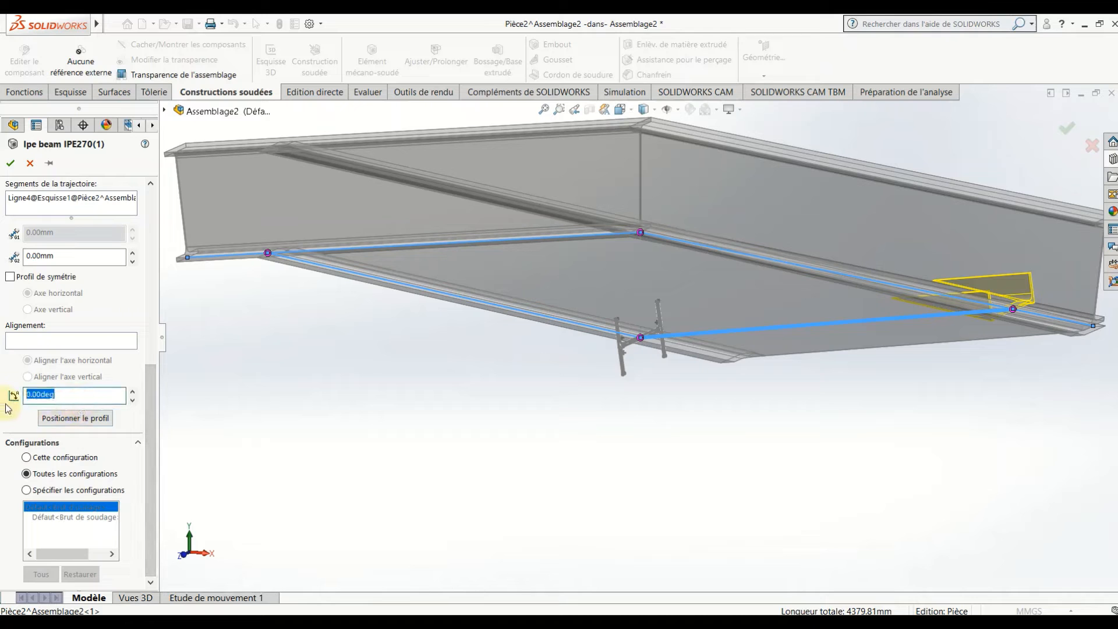
pyautogui.press('Return')
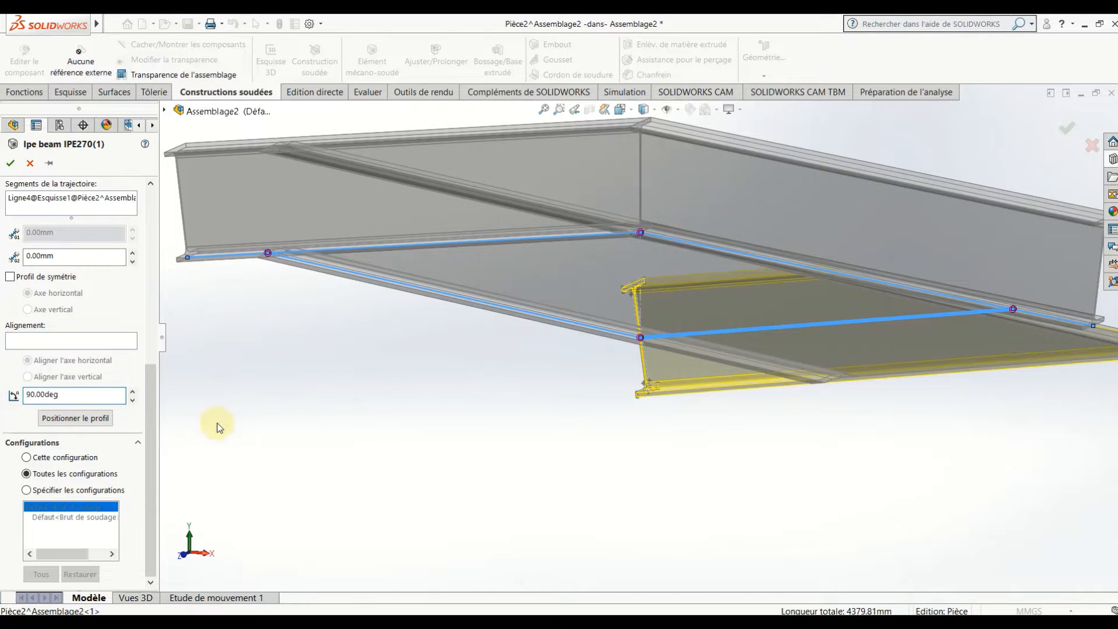
pyautogui.click(91, 421)
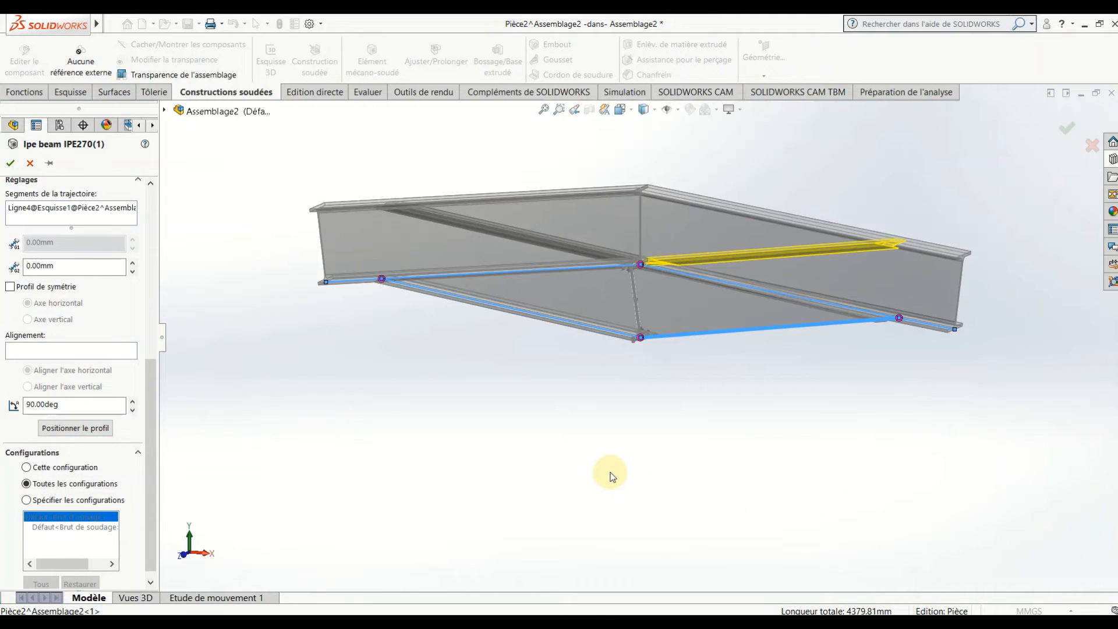
# Step: Try trim order 1 for Group 2 at the lower corner joining the two haunches, and restore it to 2
pyautogui.click(640, 339)
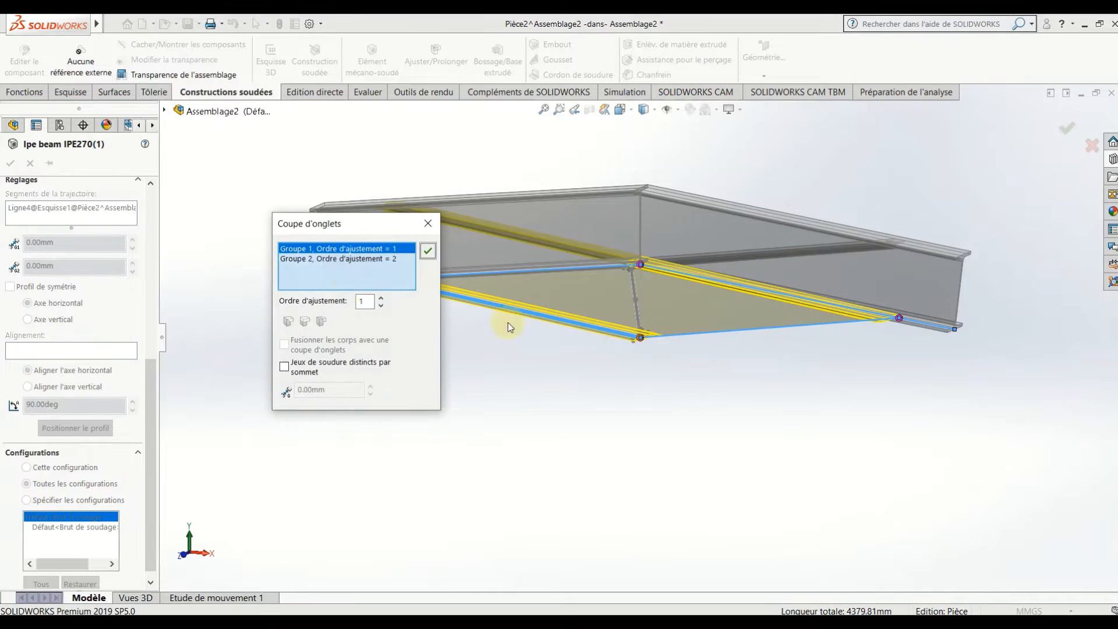
pyautogui.click(339, 262)
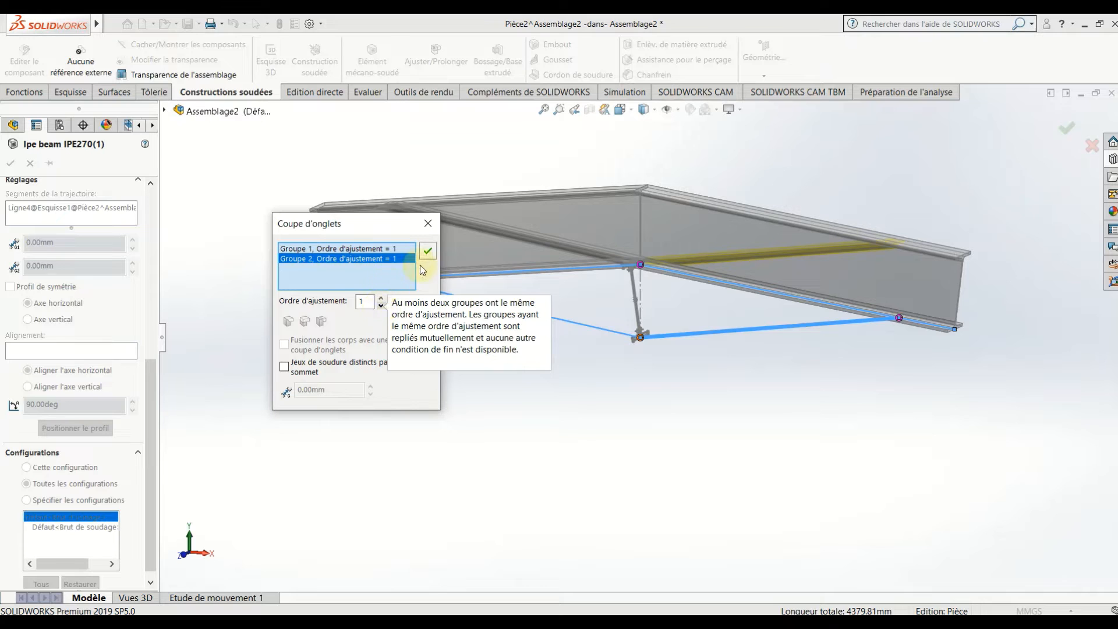
pyautogui.click(382, 298)
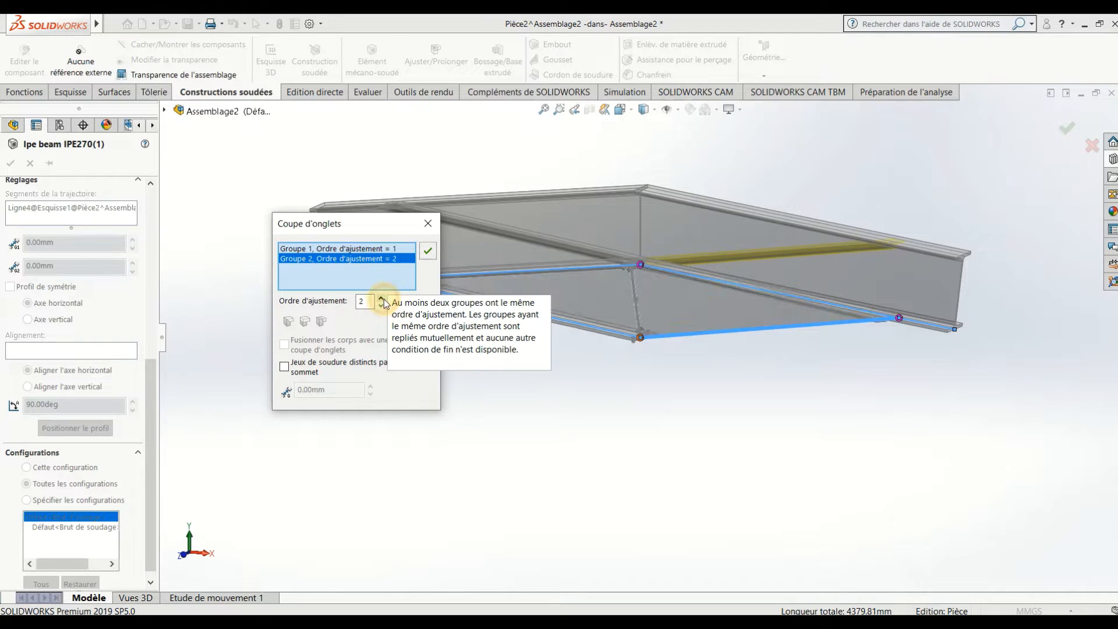
pyautogui.click(427, 225)
# Step: Check the trim order of both groups at the corner joining the two upper beams
pyautogui.click(639, 266)
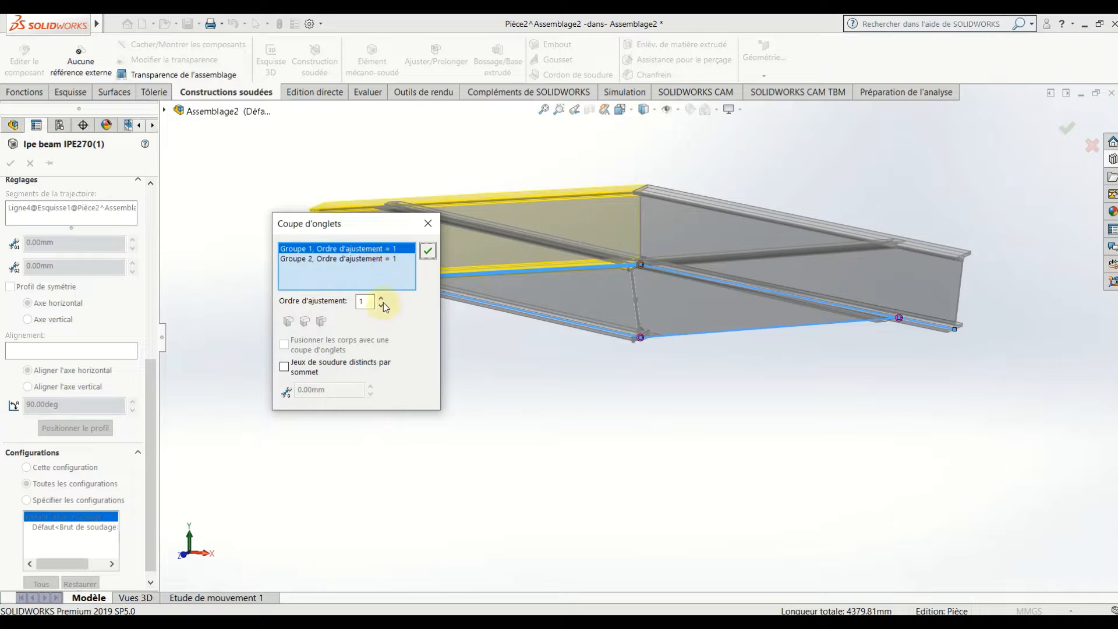
pyautogui.click(380, 261)
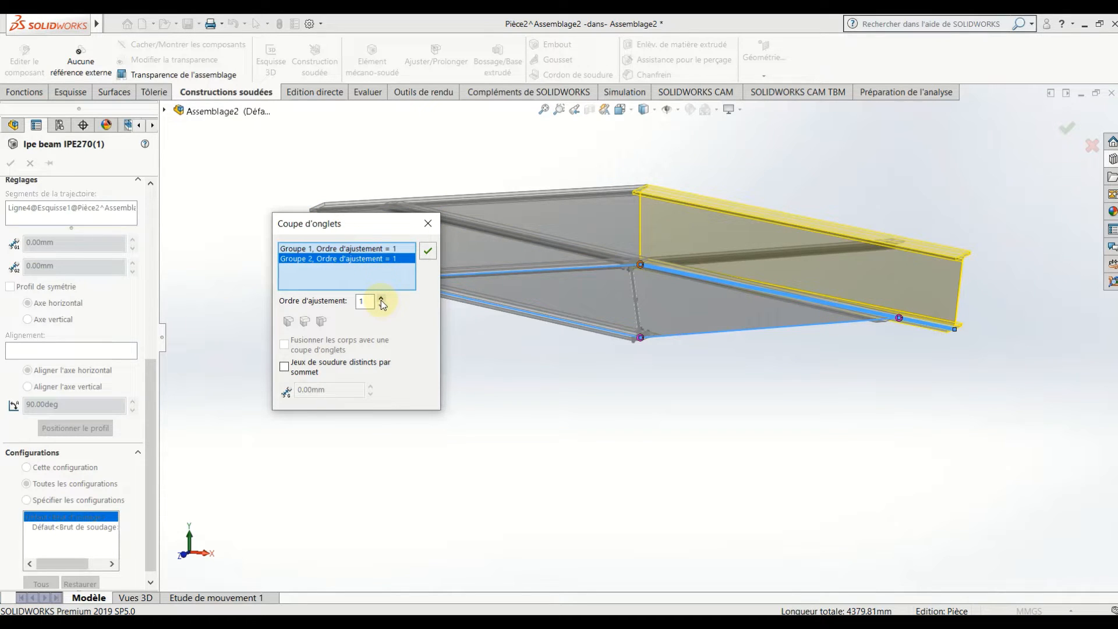
pyautogui.click(428, 223)
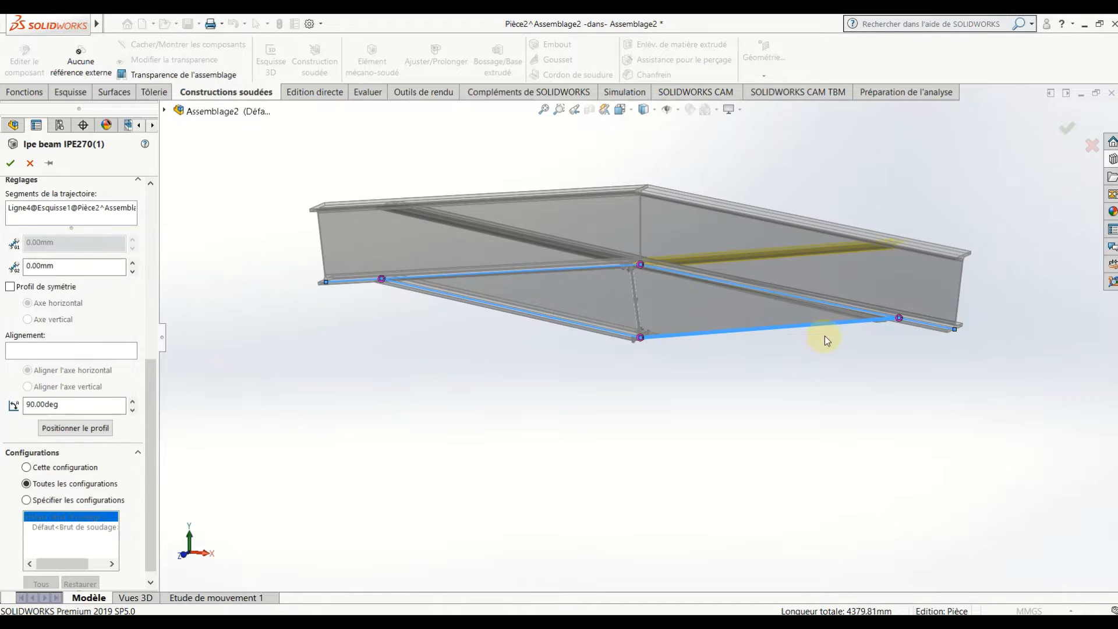
# Step: Set Group 2's trim order to 1 where the right haunch meets the upper beam, and finish the structural member
pyautogui.click(897, 321)
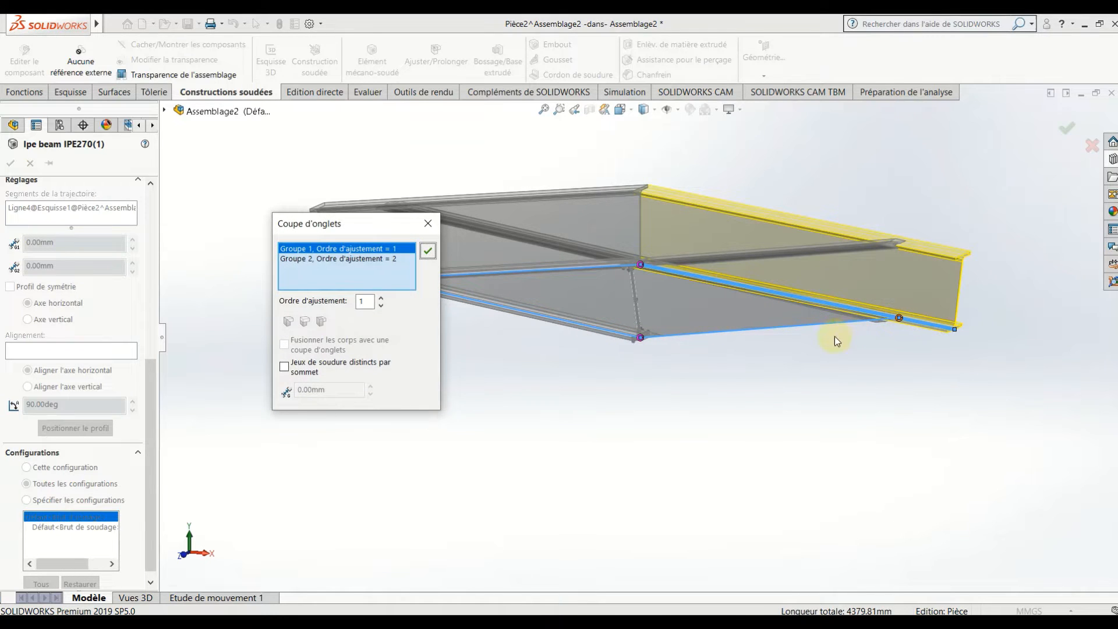
pyautogui.click(384, 259)
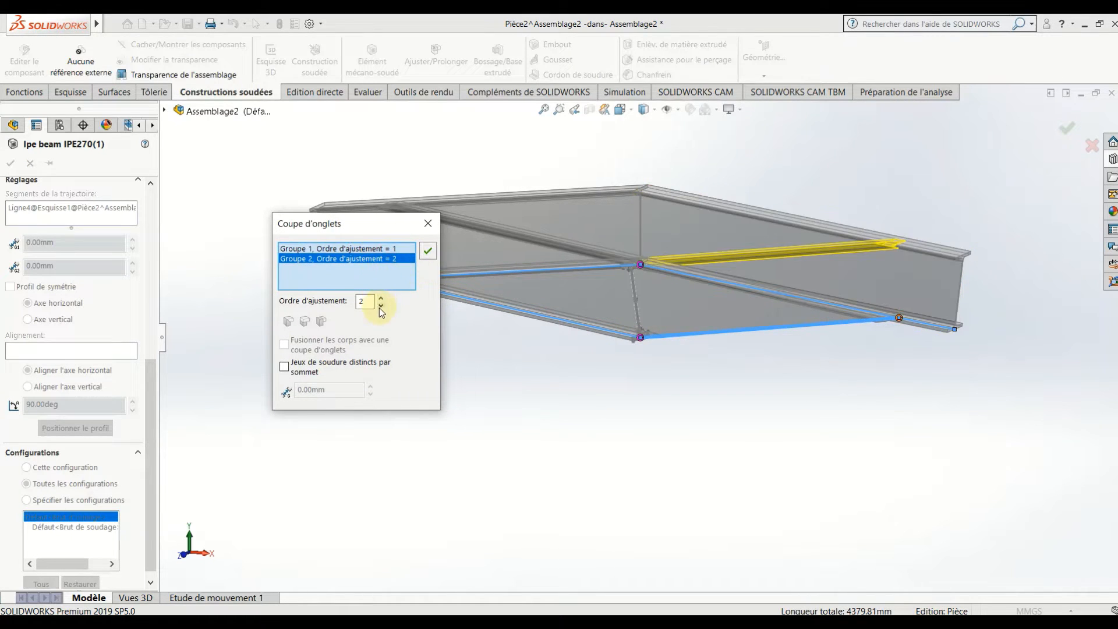
pyautogui.click(381, 305)
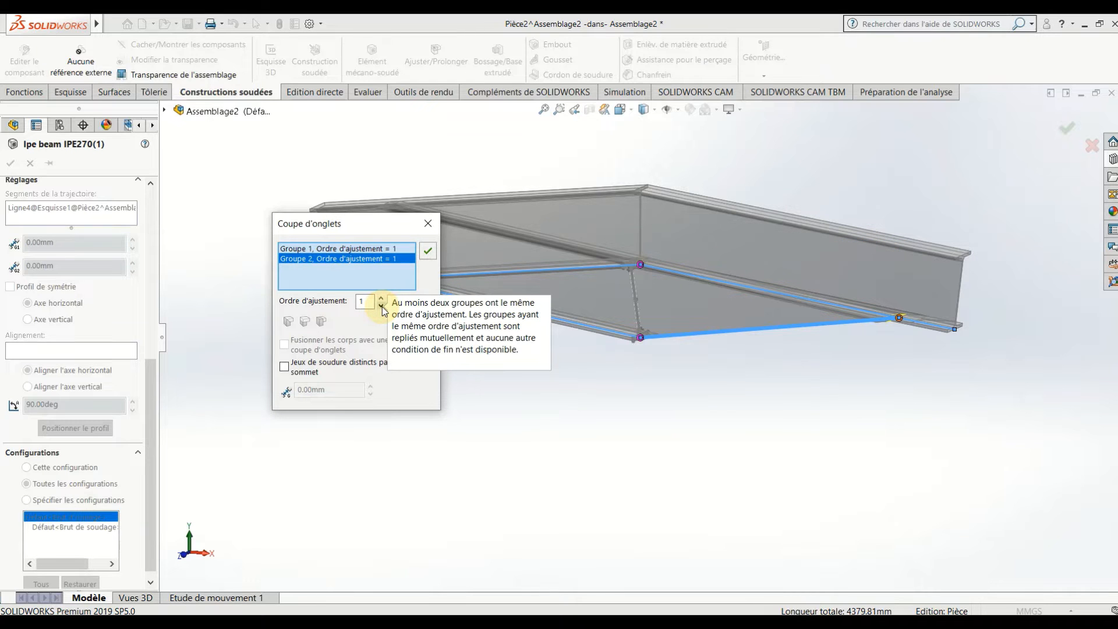
pyautogui.scroll(-5, 854, 306)
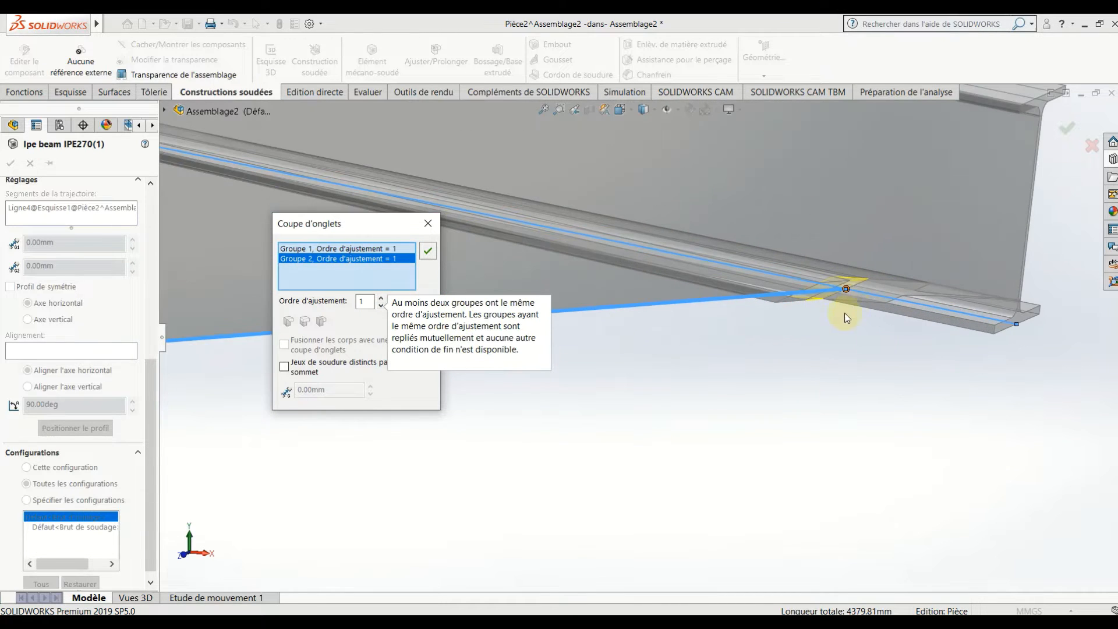
pyautogui.moveTo(818, 298); pyautogui.dragTo(909, 268, button='middle')
pyautogui.click(427, 251)
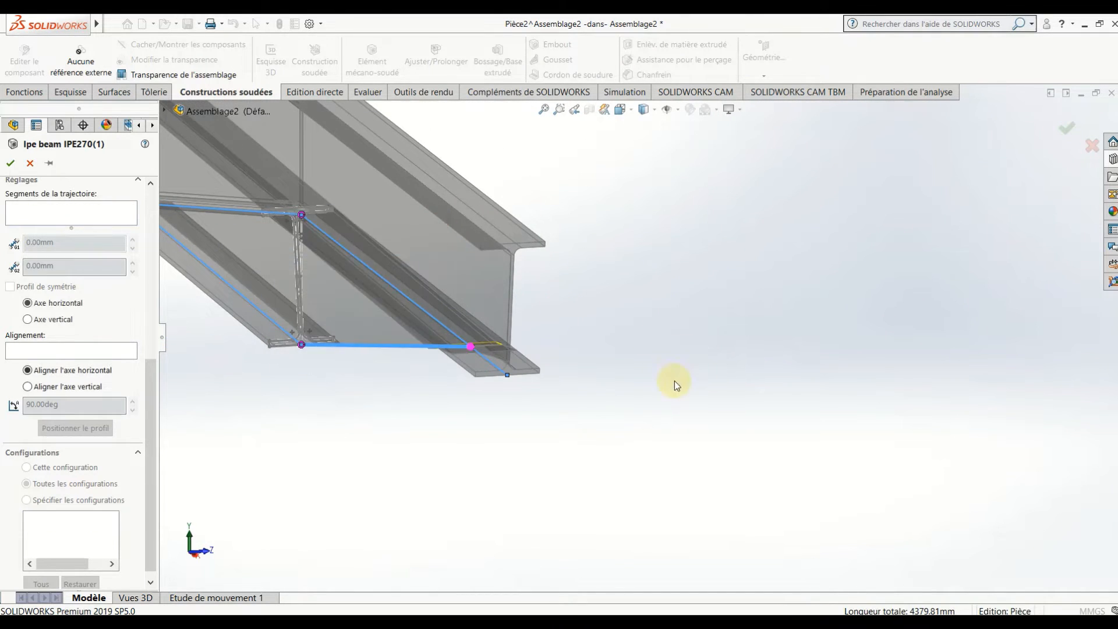
pyautogui.moveTo(674, 382); pyautogui.dragTo(555, 431, button='middle')
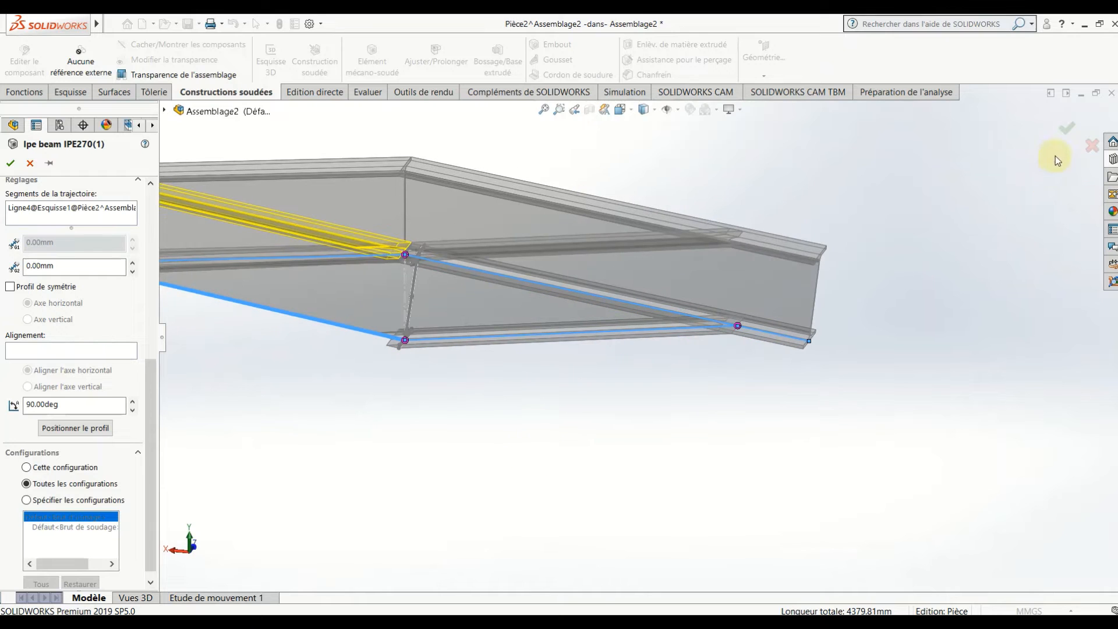
pyautogui.click(1063, 131)
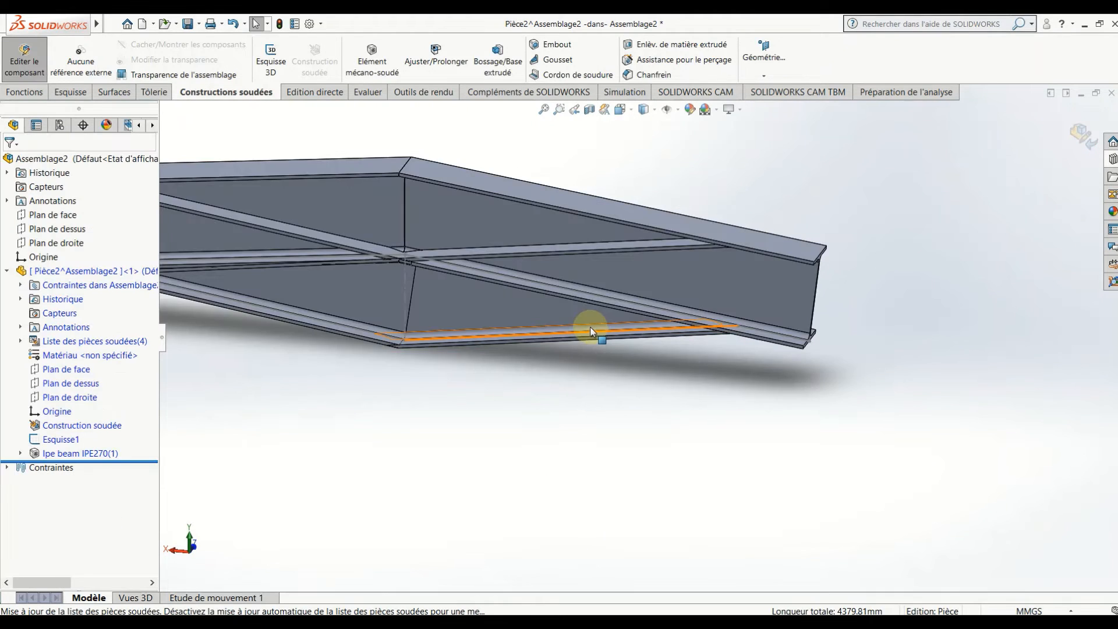
# Step: Start a sketch on the assembly's right plane (Plan de droite) and orient the model to the right view
pyautogui.scroll(3, 590, 326)
pyautogui.scroll(-3, 589, 337)
pyautogui.moveTo(589, 336); pyautogui.dragTo(386, 350, button='middle')
pyautogui.click(430, 351)
pyautogui.scroll(5, 585, 376)
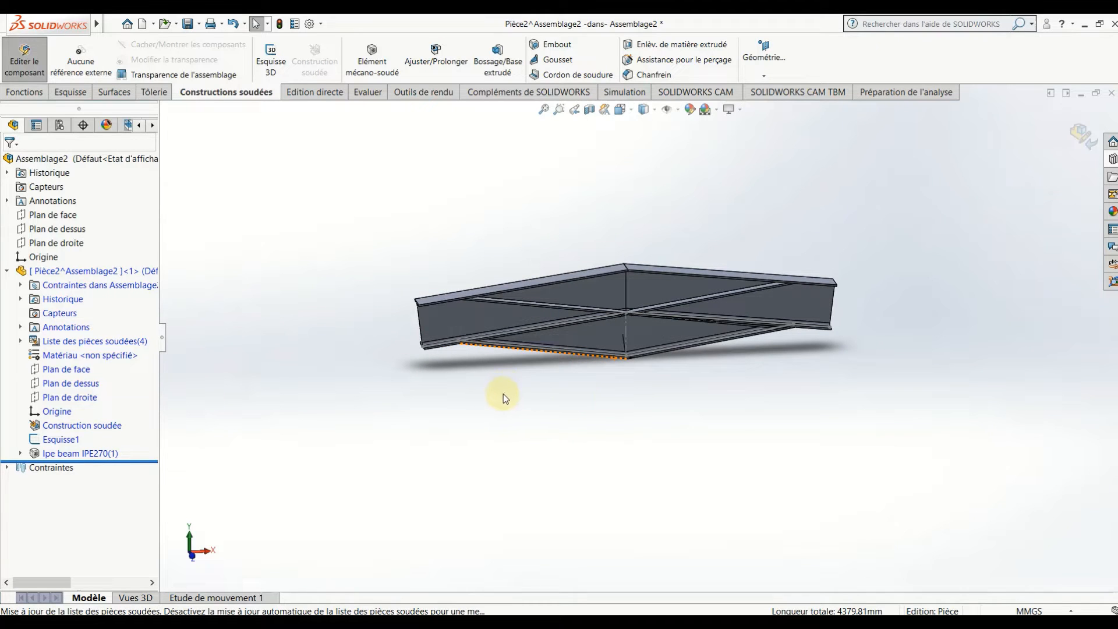
pyautogui.click(63, 244)
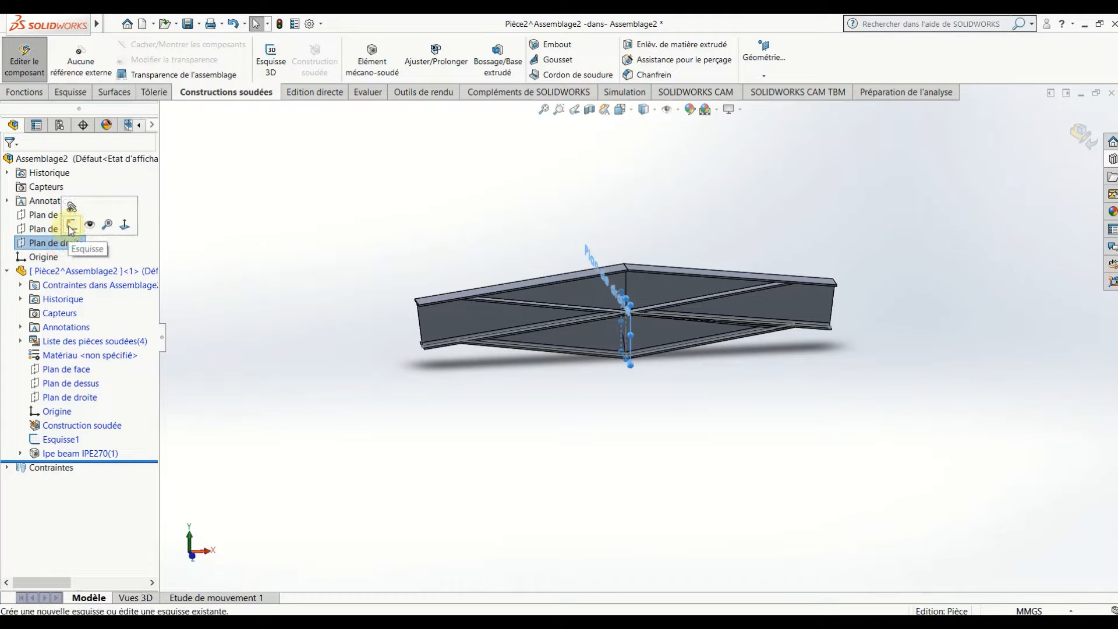
pyautogui.click(70, 225)
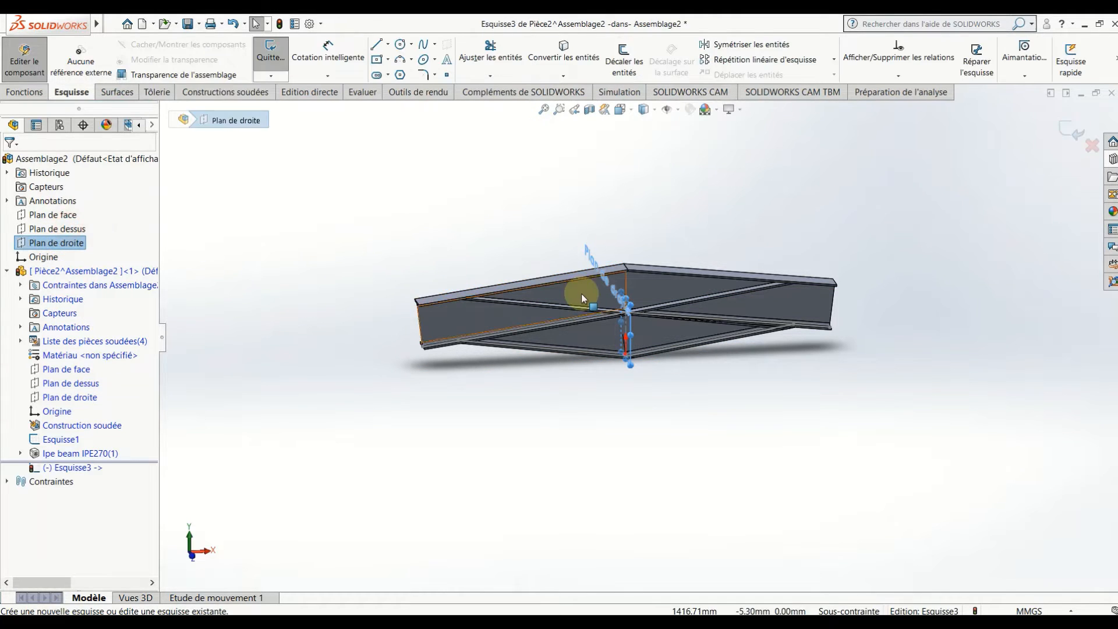
pyautogui.click(631, 110)
pyautogui.click(687, 182)
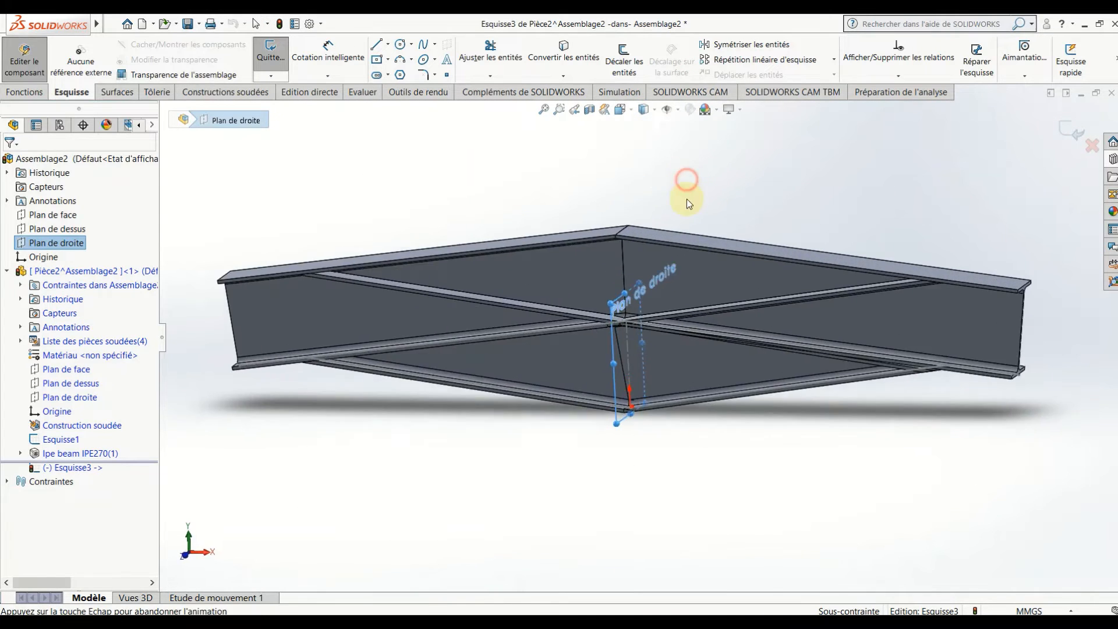
pyautogui.click(810, 321)
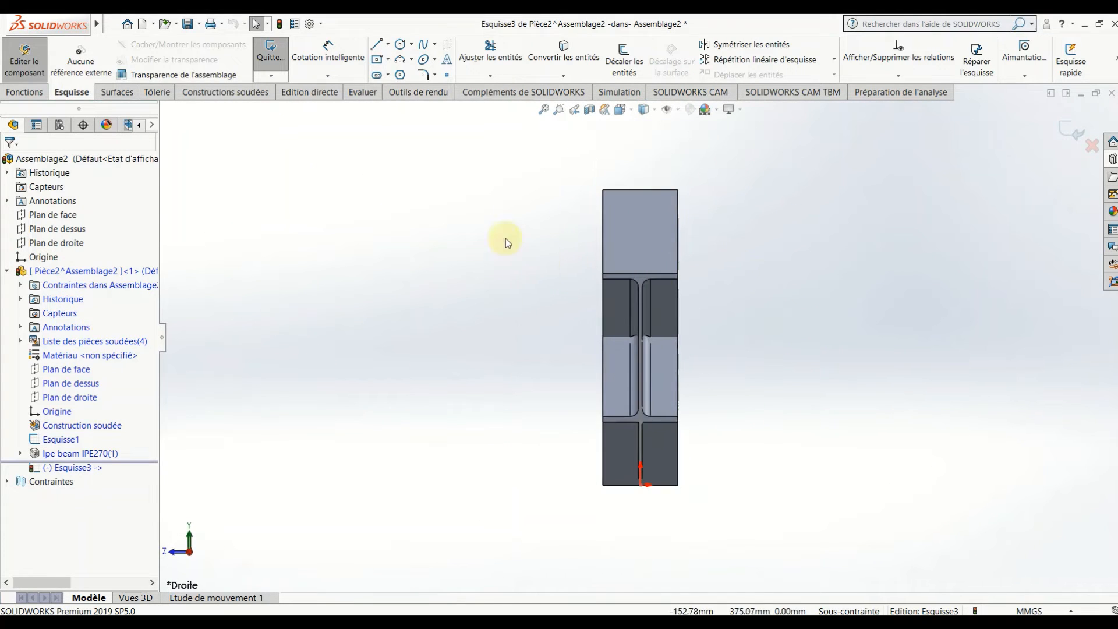
# Step: Change the model's display style to show hidden lines as visible
pyautogui.click(644, 110)
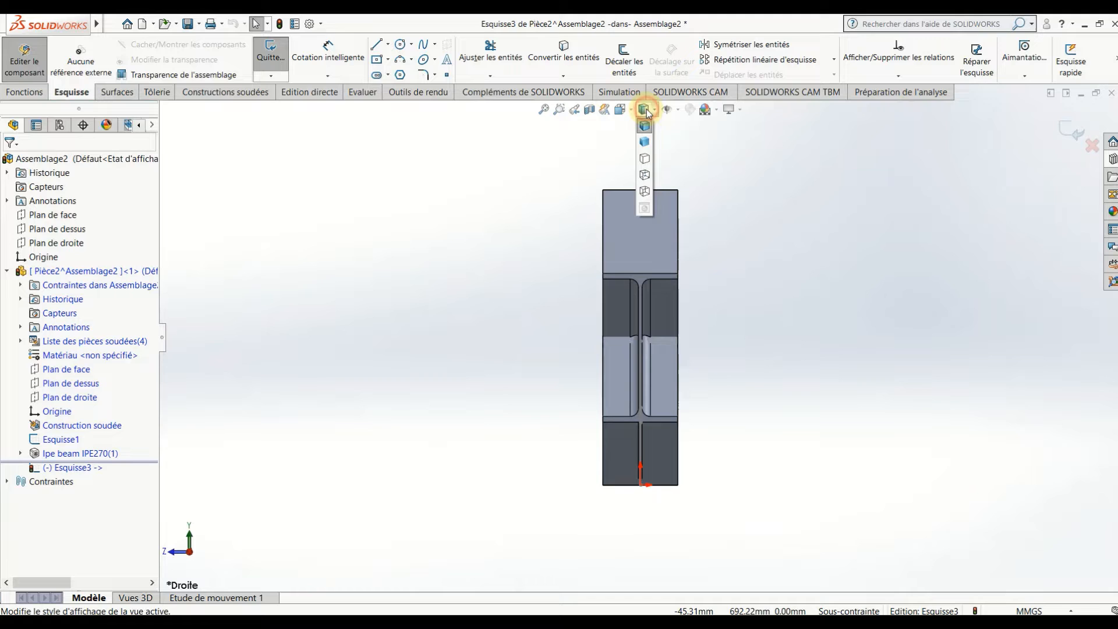
pyautogui.click(643, 174)
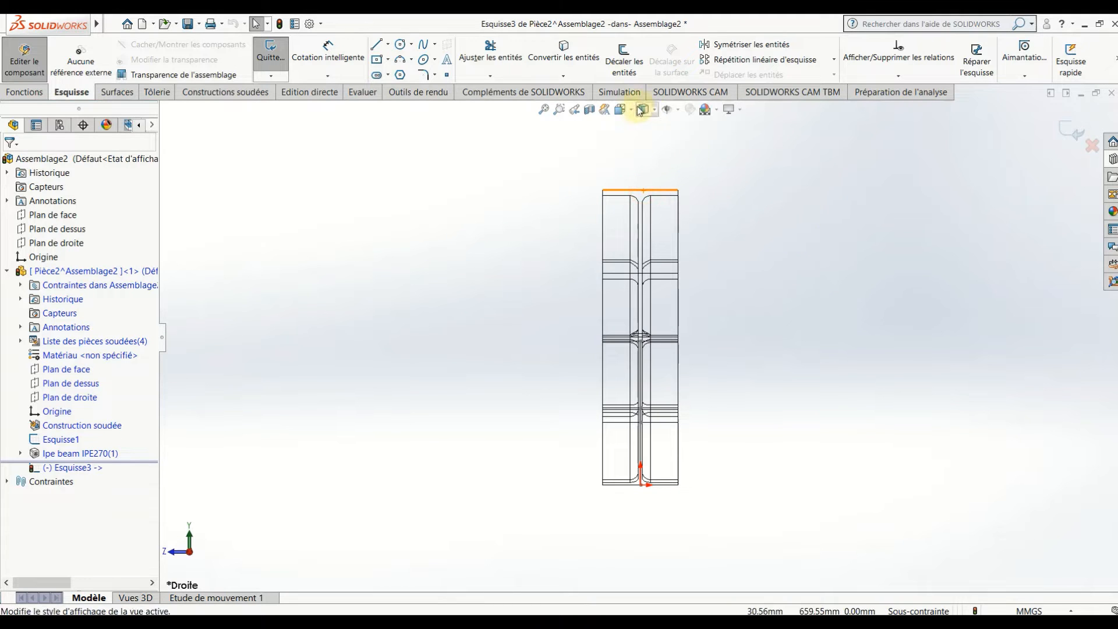
pyautogui.click(651, 110)
pyautogui.click(646, 170)
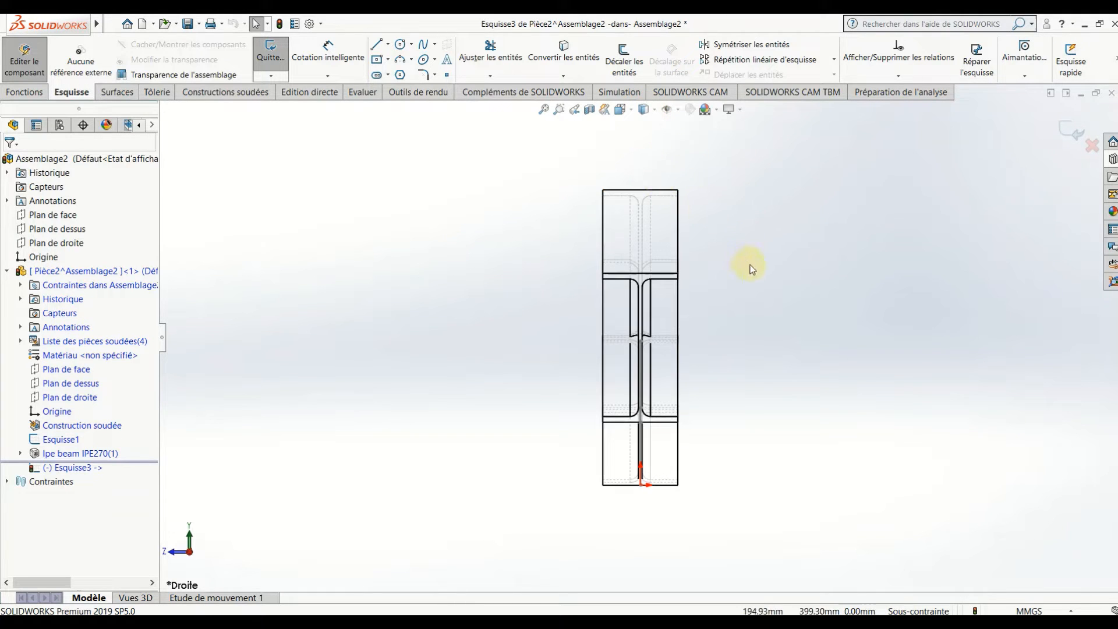
# Step: Sketch a vertical centreline from the midpoint of the upper beam's top edge down to the origin
pyautogui.click(389, 49)
pyautogui.click(413, 72)
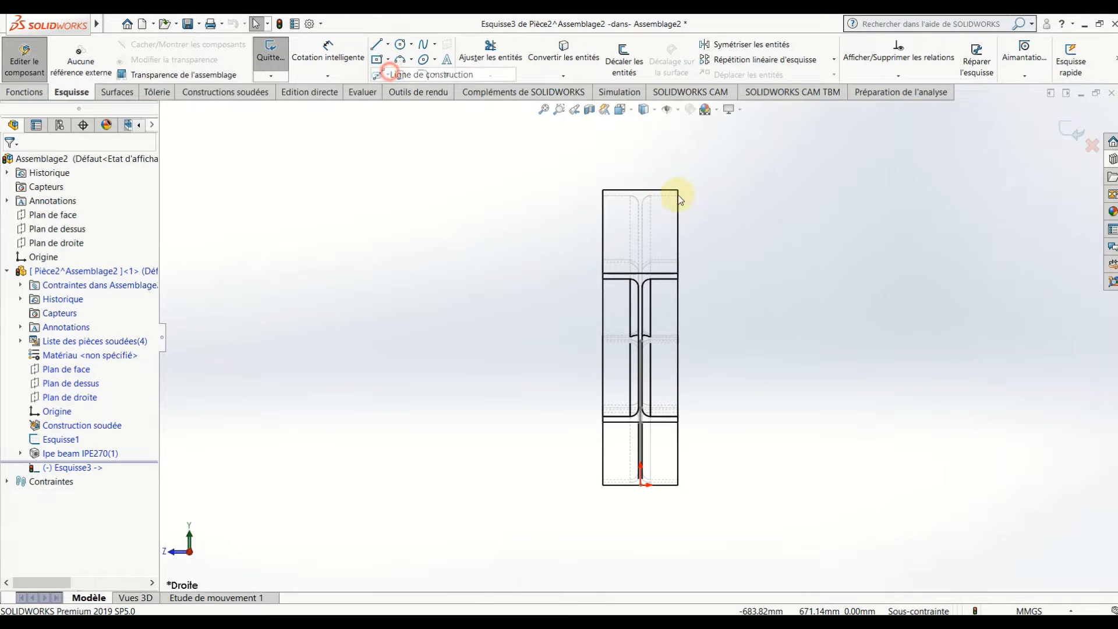
pyautogui.click(641, 191)
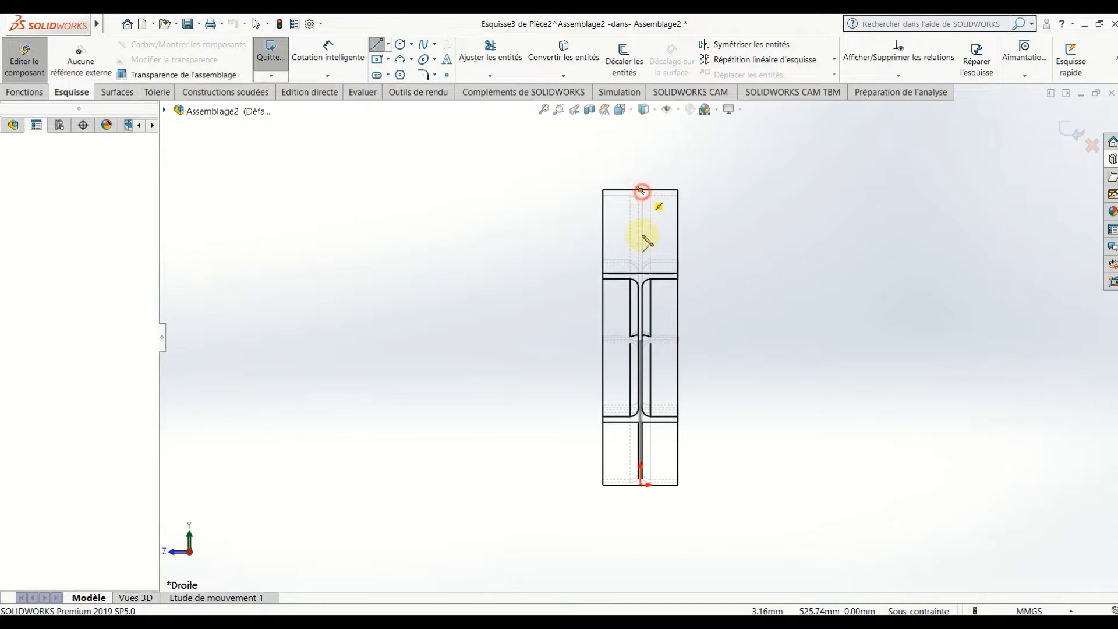
pyautogui.click(641, 485)
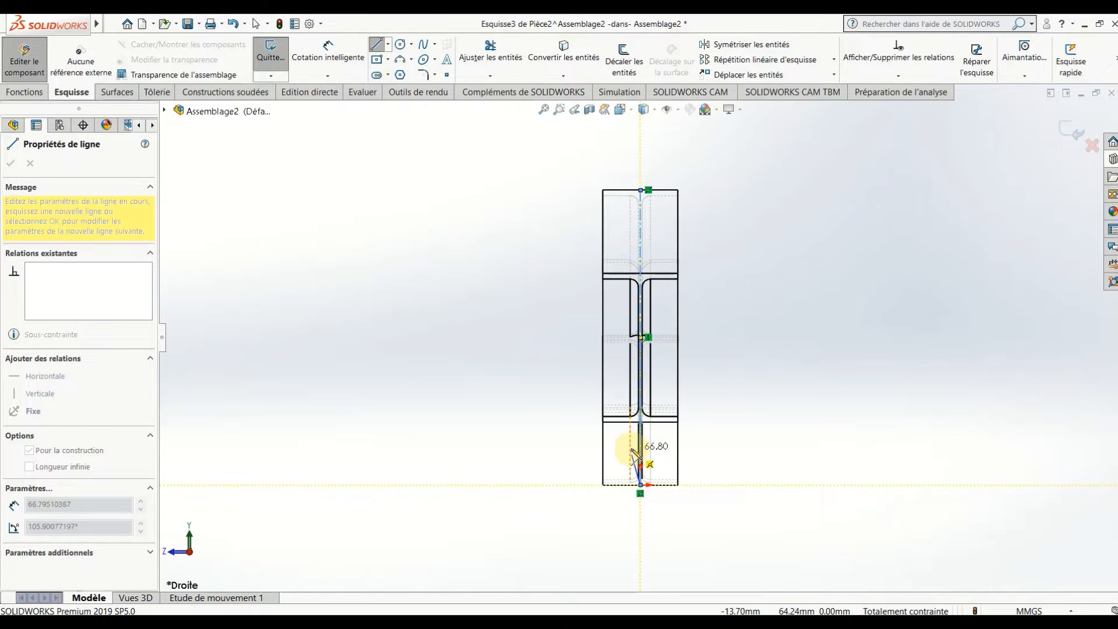
pyautogui.press('Escape')
# Step: Sketch a centre rectangle about 221 mm wide and 579 mm high around the beam outline, centred on the centreline's midpoint
pyautogui.click(377, 60)
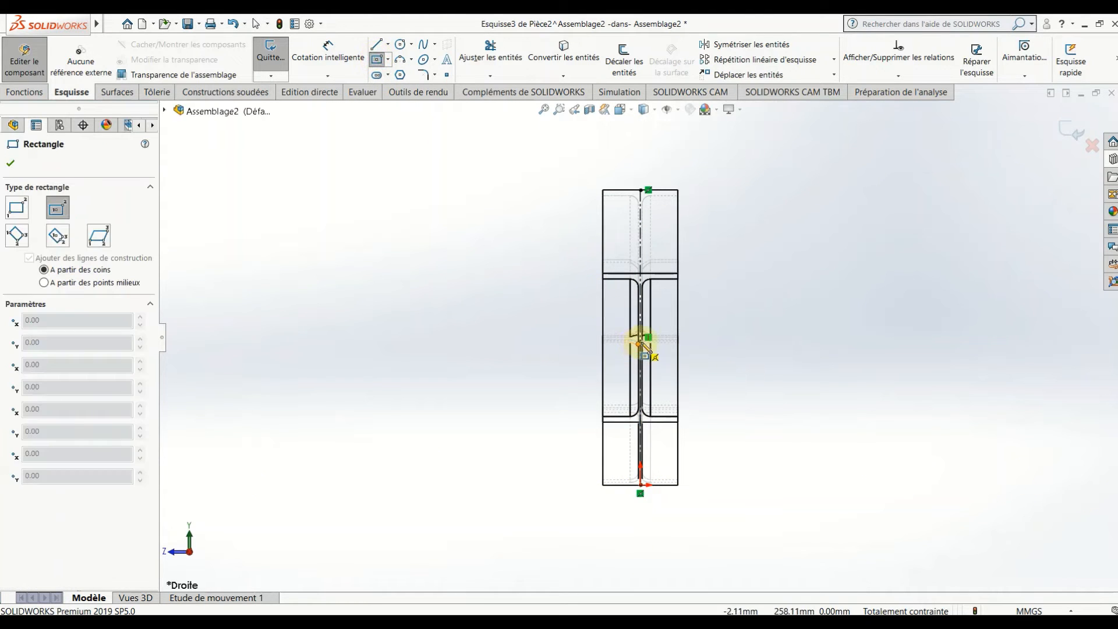
pyautogui.scroll(-3, 644, 344)
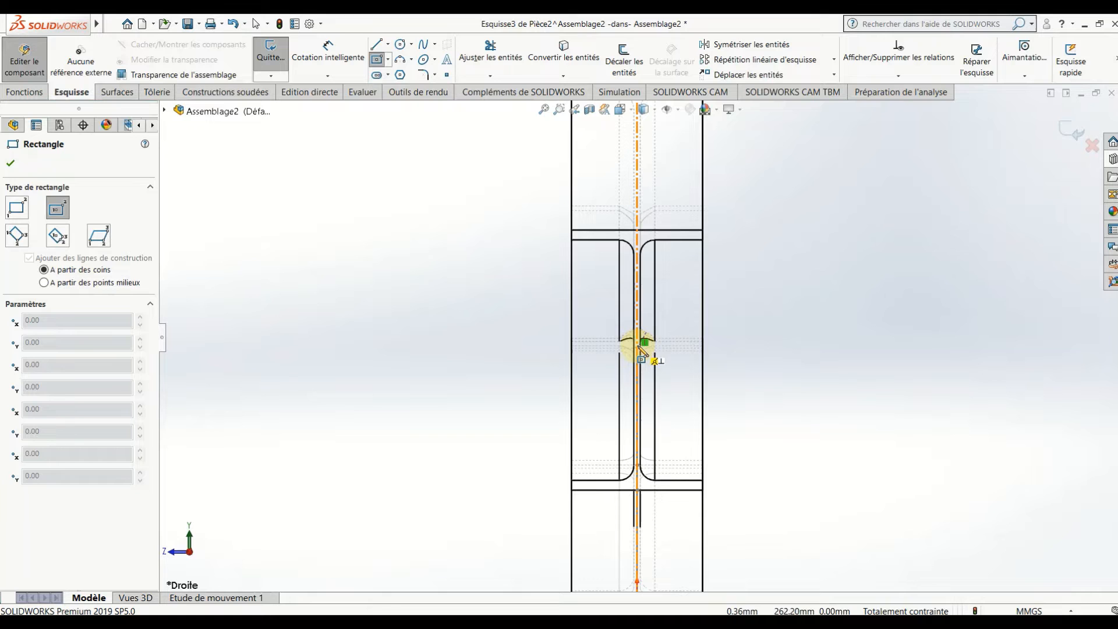
pyautogui.click(640, 342)
pyautogui.scroll(2, 716, 251)
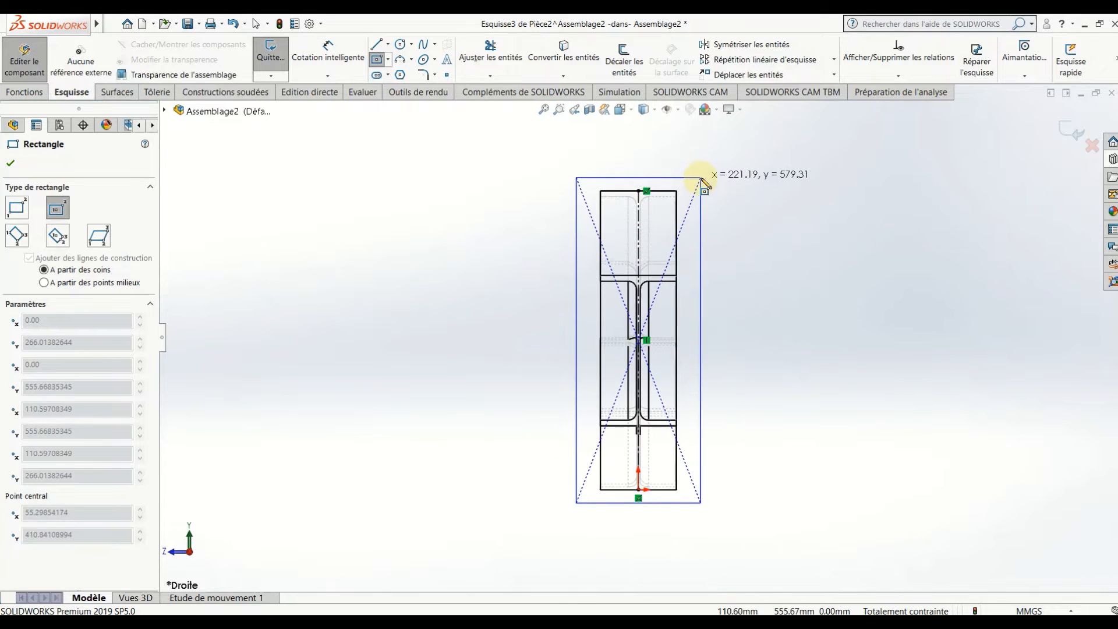
pyautogui.click(700, 177)
pyautogui.press('Escape')
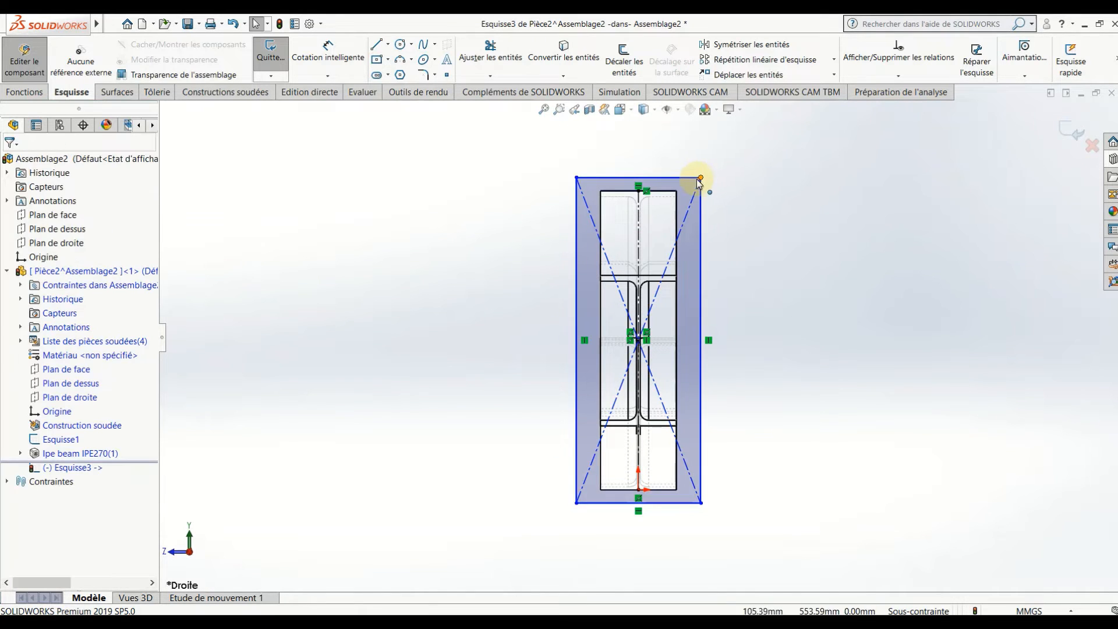
pyautogui.click(322, 55)
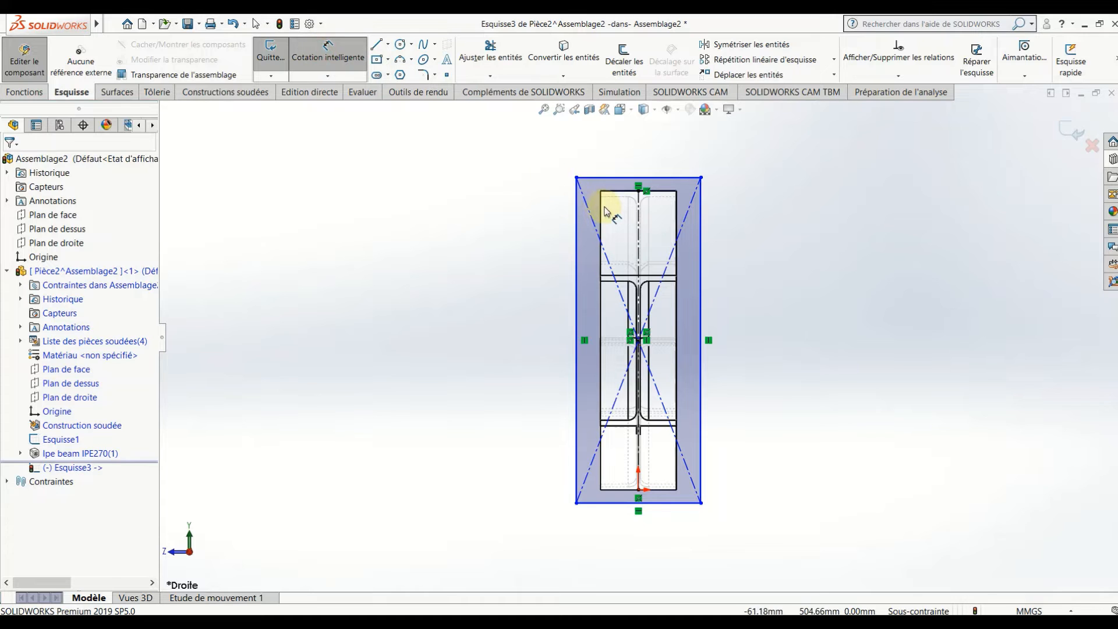
pyautogui.click(601, 201)
pyautogui.click(605, 176)
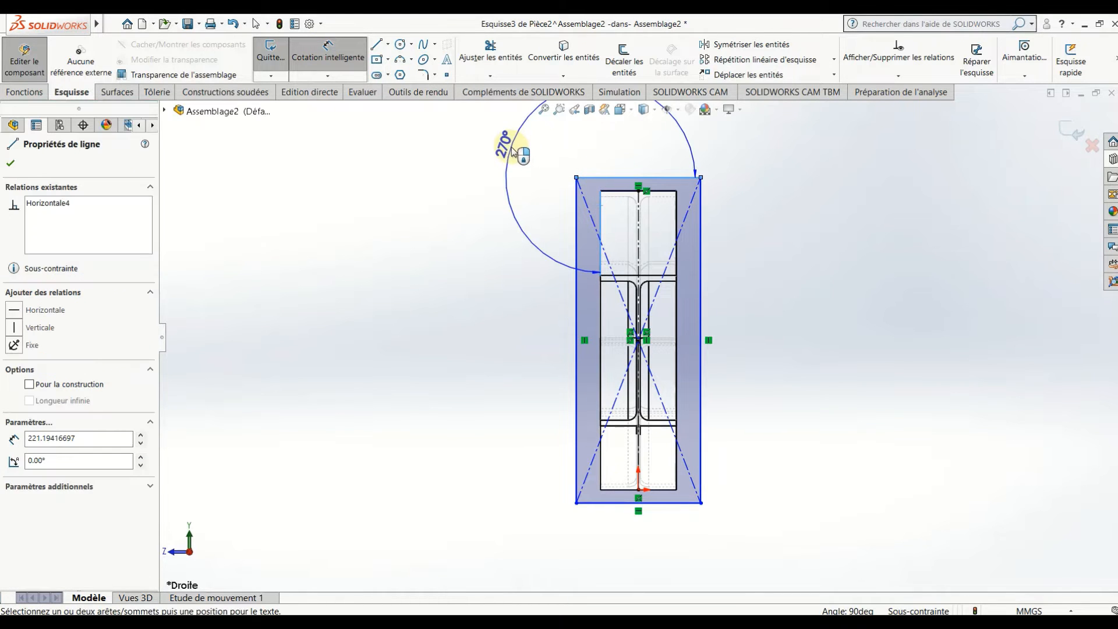
pyautogui.click(610, 177)
pyautogui.press('Escape')
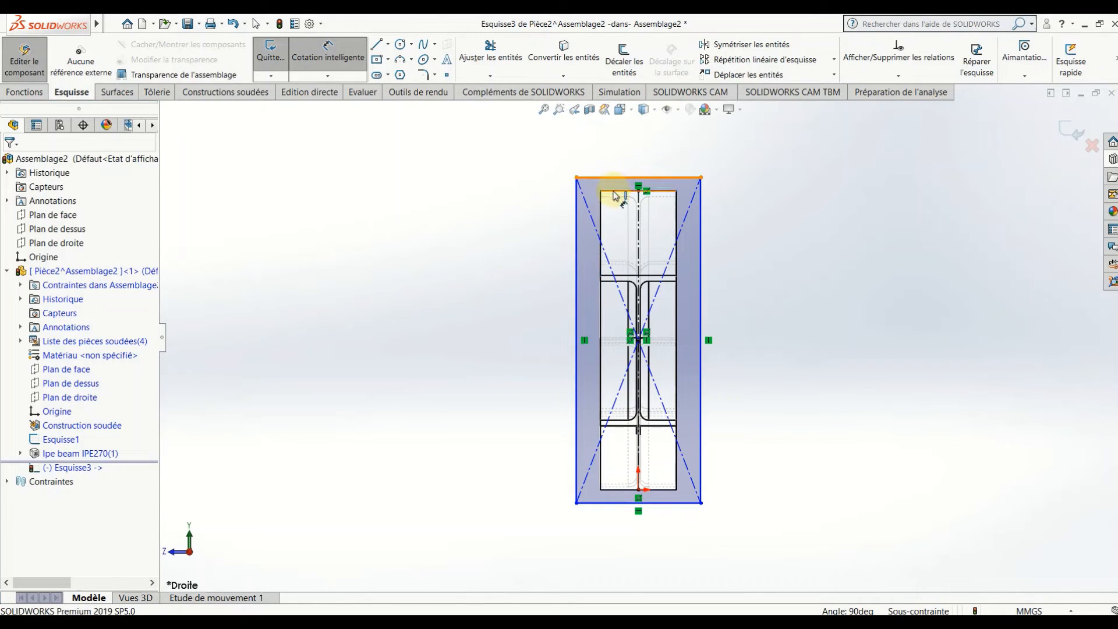
# Step: Dimension the end-plate rectangle's top edge 10 mm above the upper beam's top edge
pyautogui.click(613, 191)
pyautogui.click(608, 180)
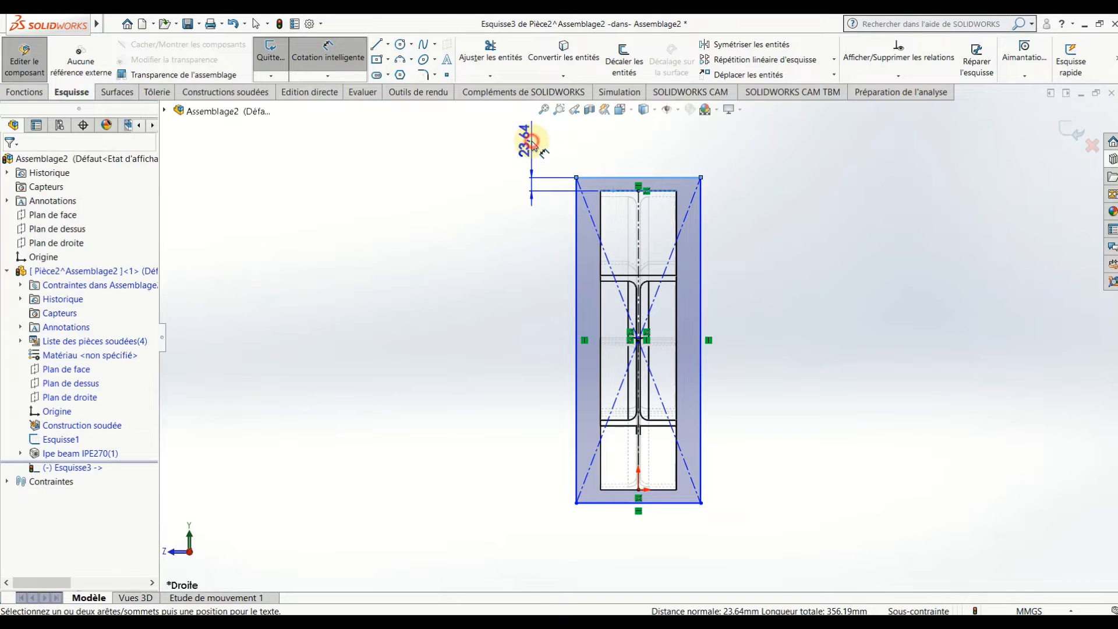
pyautogui.click(531, 143)
pyautogui.write('10')
pyautogui.press('Return')
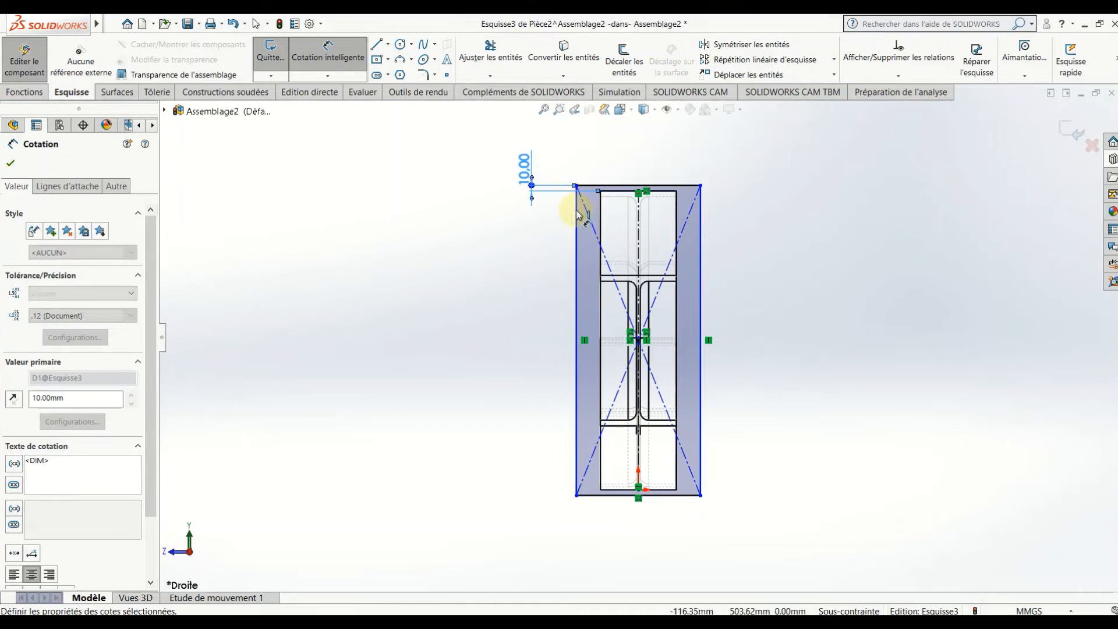
# Step: Dimension the rectangle's left edge 10 mm outside the beam flange's left edge
pyautogui.click(600, 216)
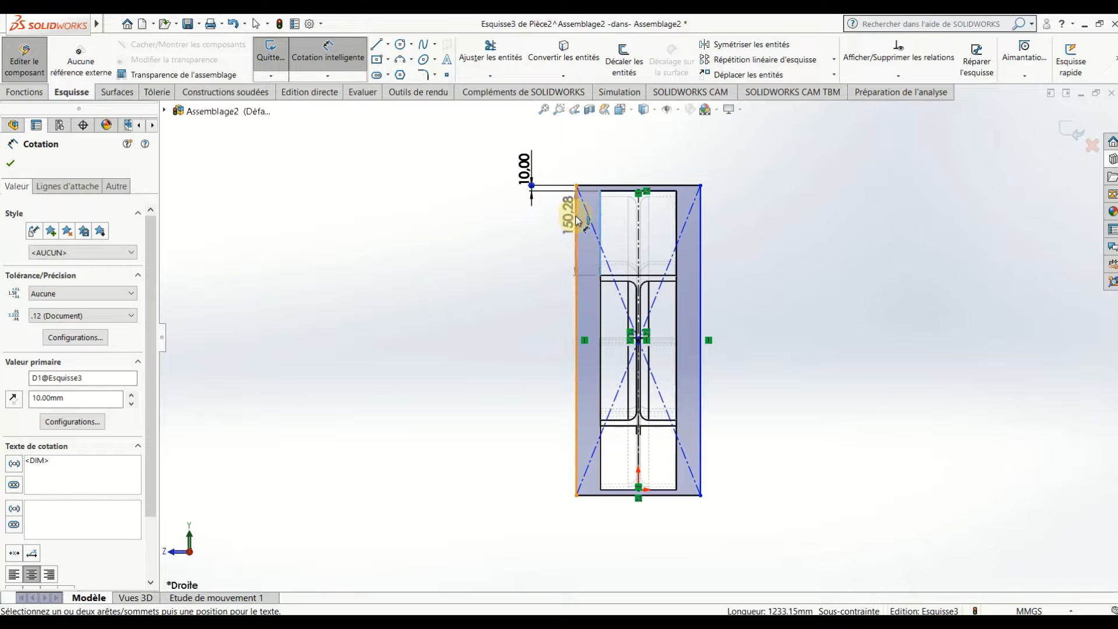
pyautogui.click(576, 218)
pyautogui.click(502, 237)
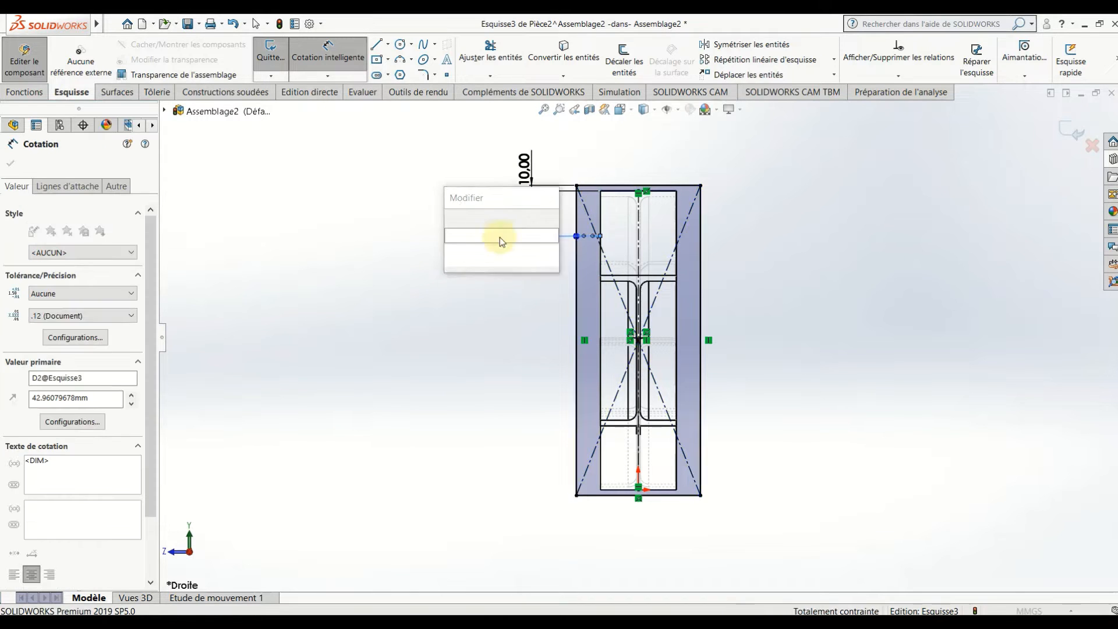
pyautogui.press('Return')
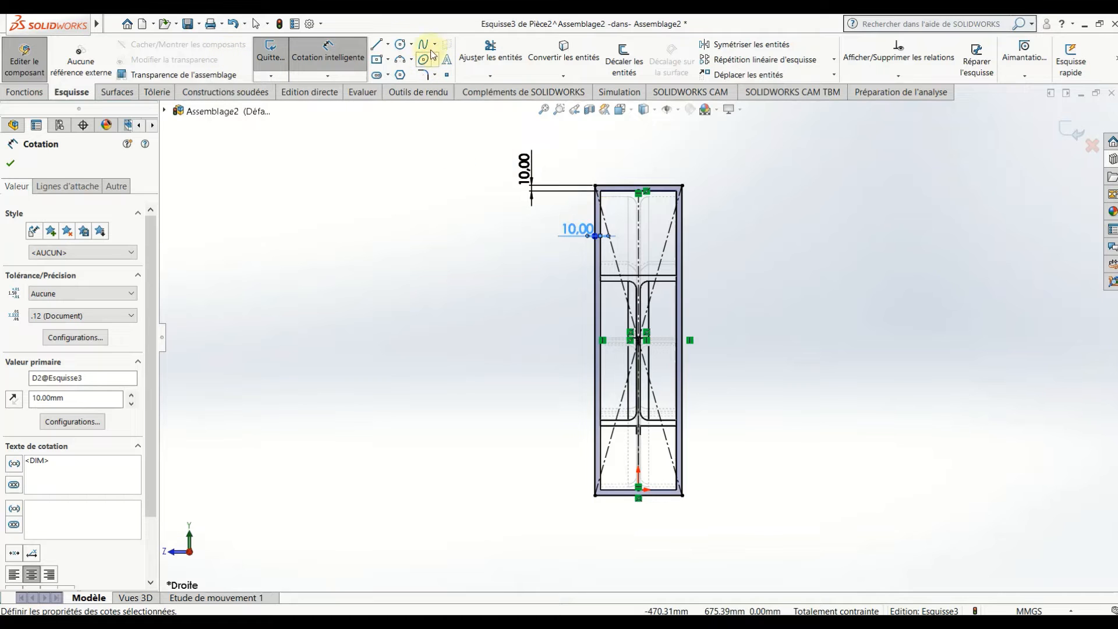
# Step: Sketch a vertical centreline from the plate's top edge to its bottom edge, about 36 mm inside the left edge
pyautogui.click(389, 45)
pyautogui.click(411, 68)
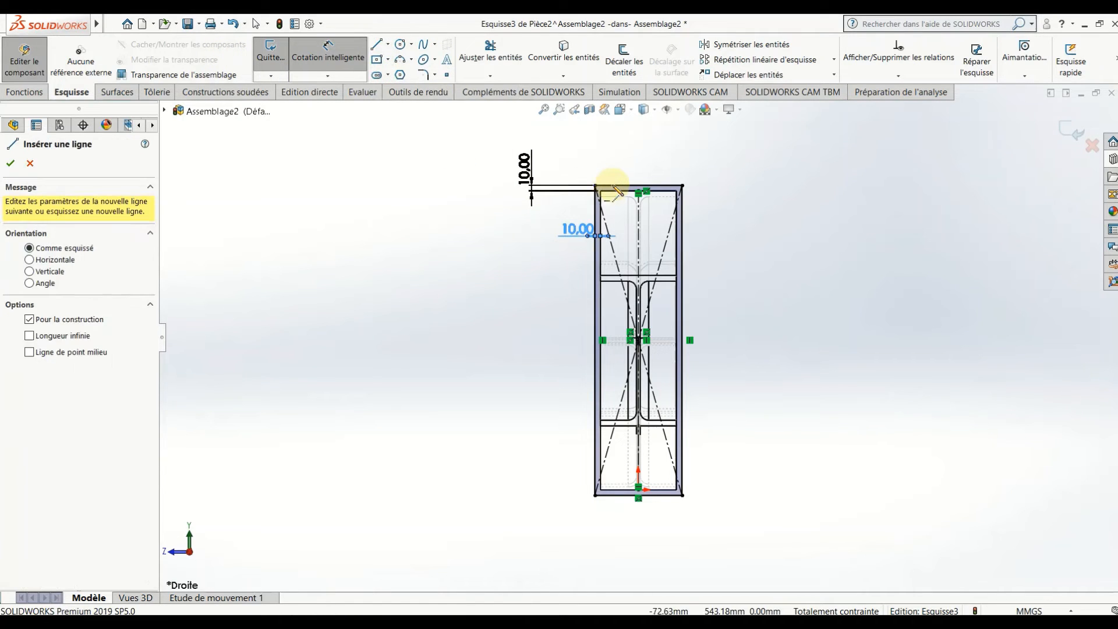
pyautogui.click(616, 186)
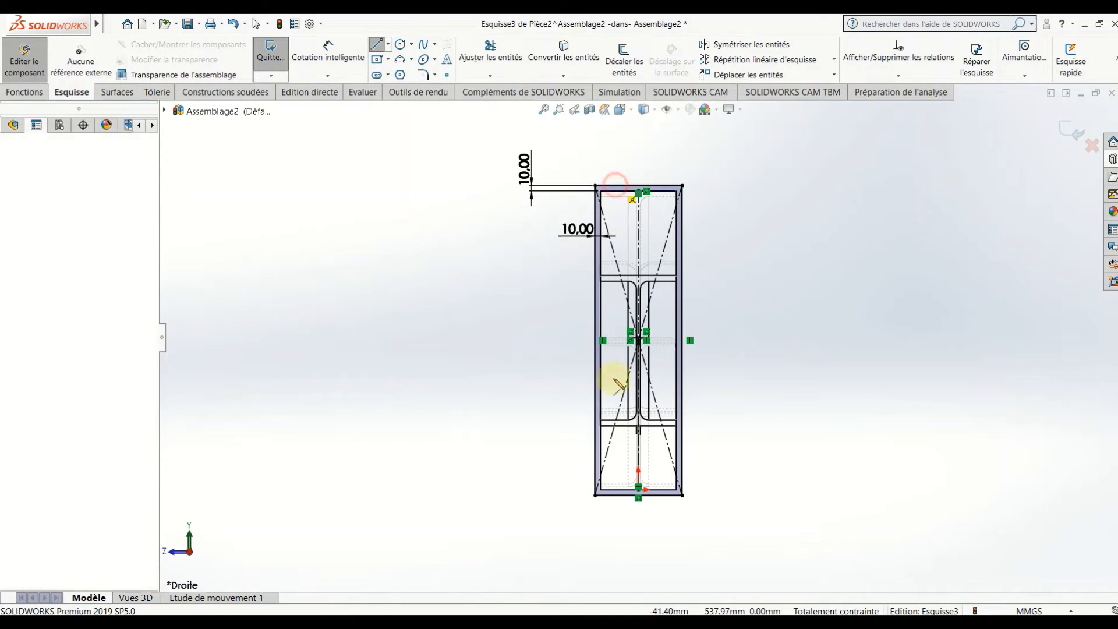
pyautogui.click(614, 495)
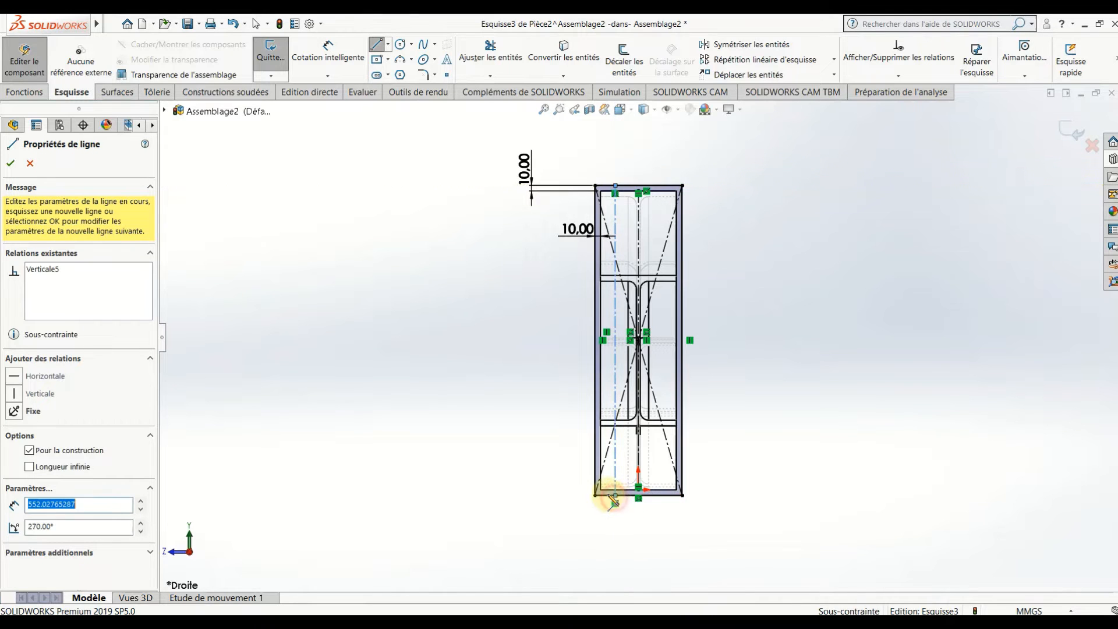
pyautogui.press('Escape')
# Step: Dimension the new vertical centreline 40 mm from the plate's left edge
pyautogui.click(328, 49)
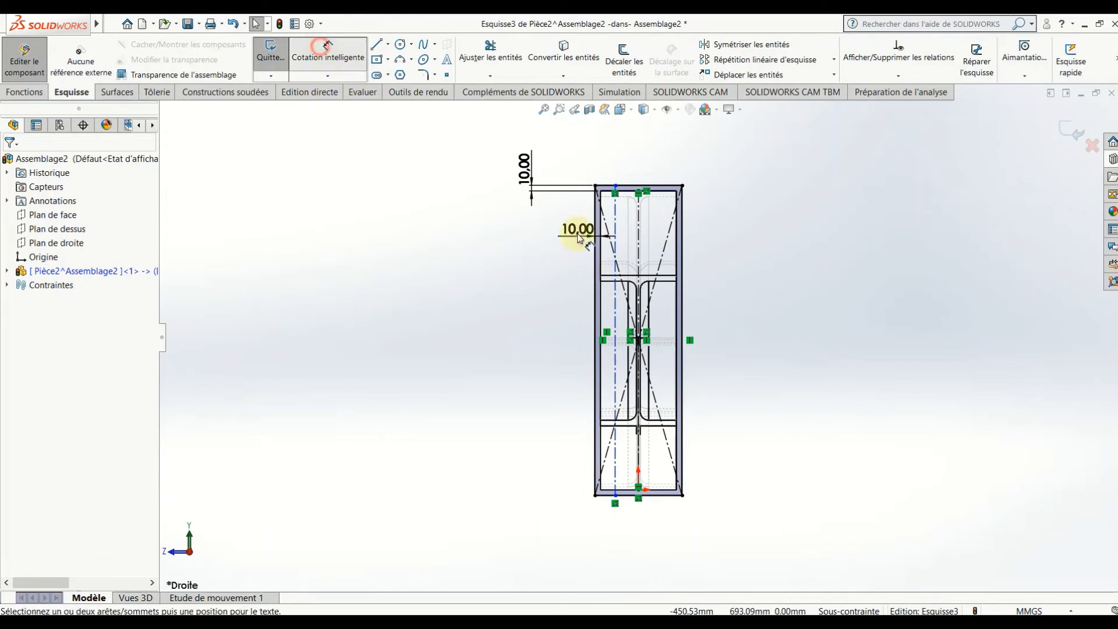
pyautogui.click(596, 210)
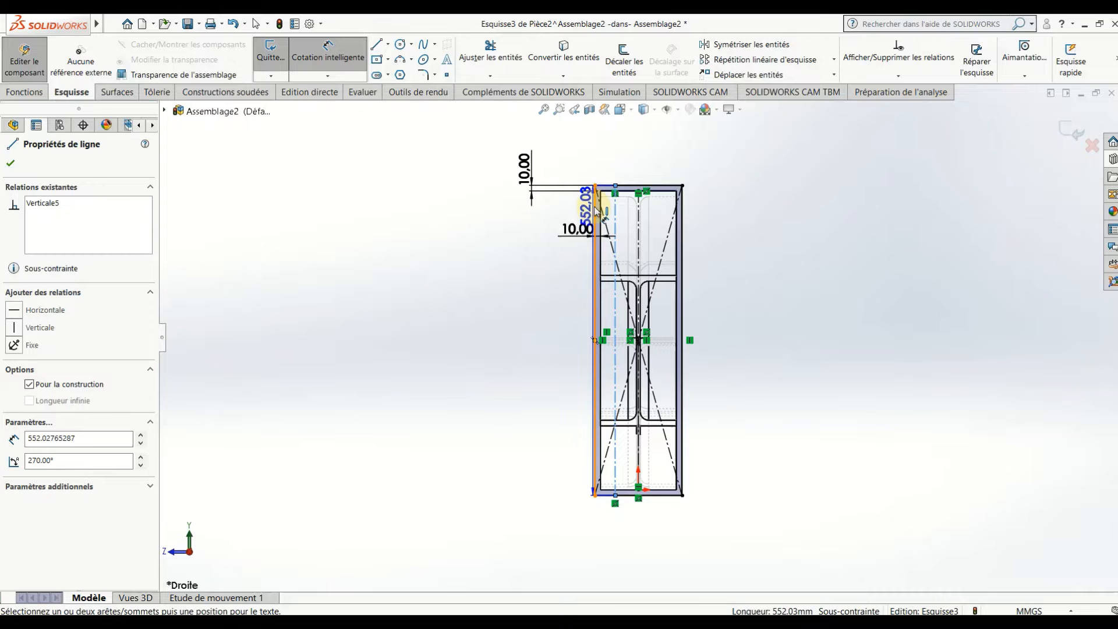
pyautogui.click(615, 201)
pyautogui.click(600, 152)
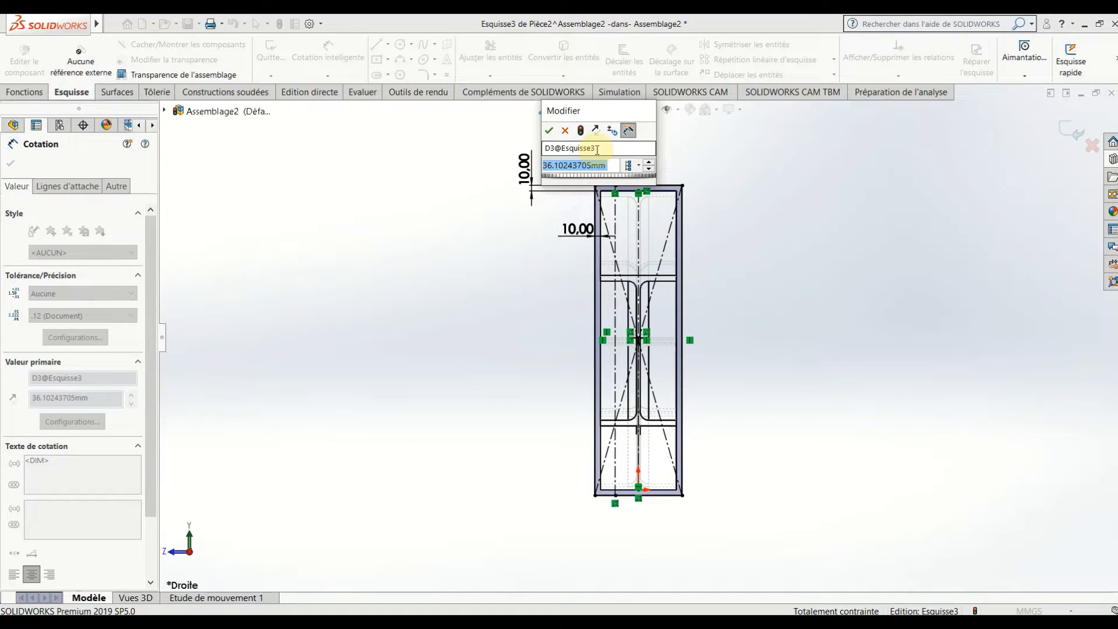
pyautogui.write('450')
pyautogui.press('Return')
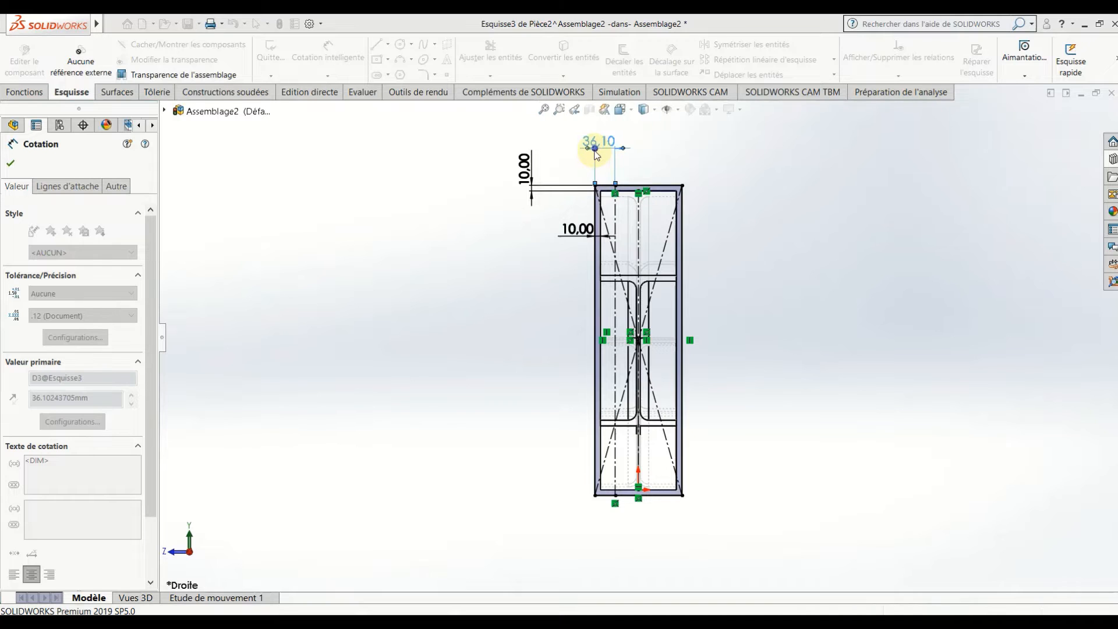
pyautogui.click(459, 301)
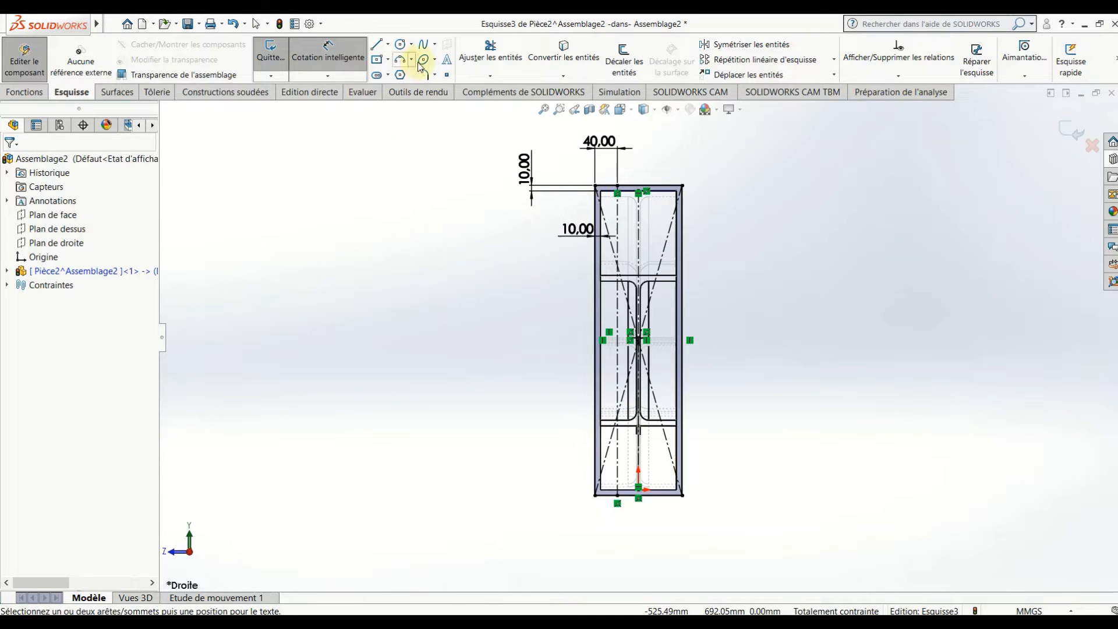
# Step: Sketch four bolt-hole circles about 19 to 24 mm in diameter along the left centreline, all in the plate's upper half
pyautogui.click(401, 44)
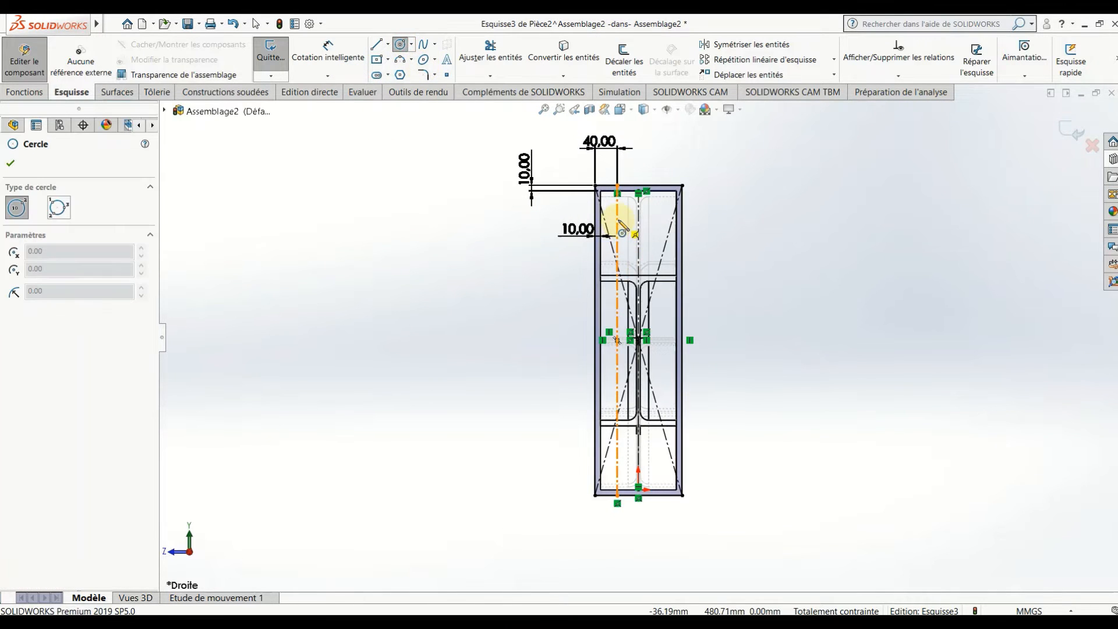
pyautogui.click(617, 220)
pyautogui.click(622, 226)
pyautogui.scroll(-3, 622, 228)
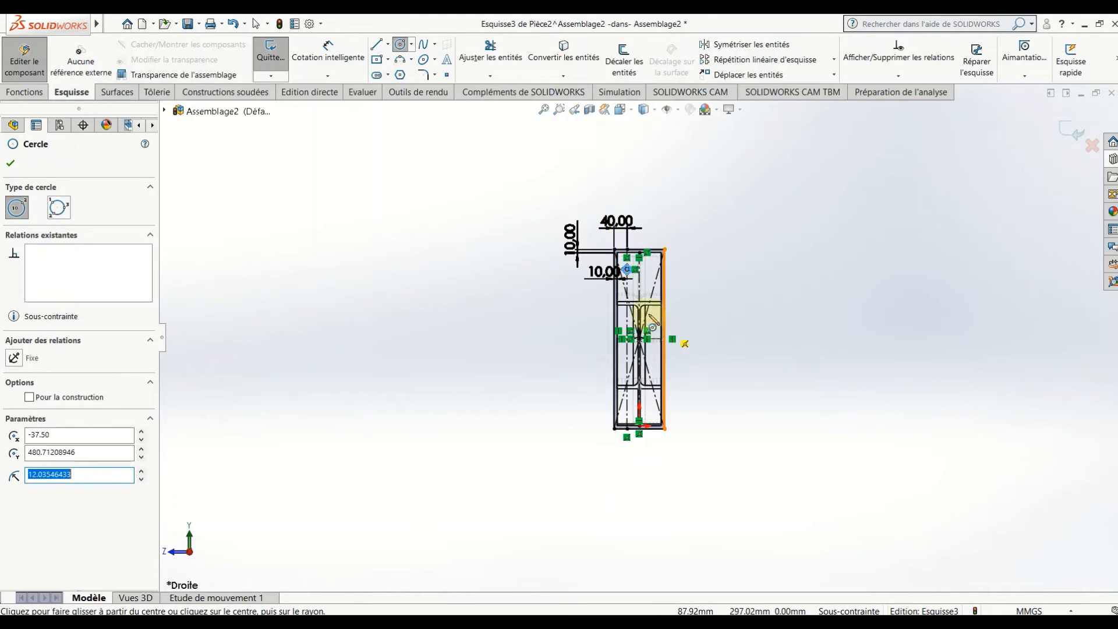
pyautogui.scroll(-2, 608, 267)
pyautogui.click(607, 312)
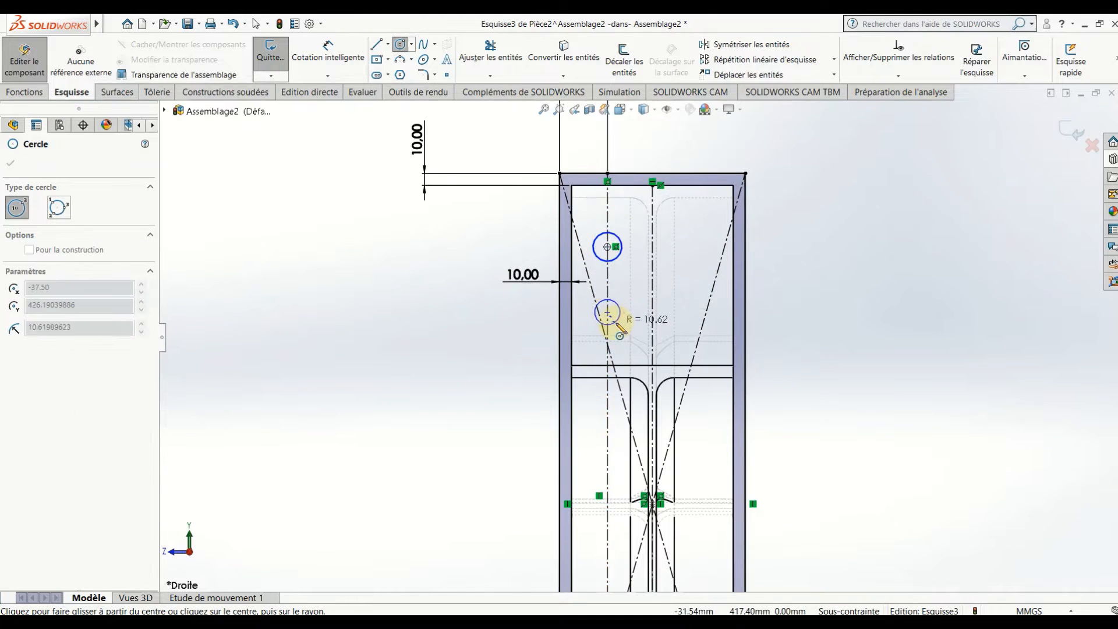
pyautogui.click(618, 322)
pyautogui.click(608, 403)
pyautogui.click(616, 412)
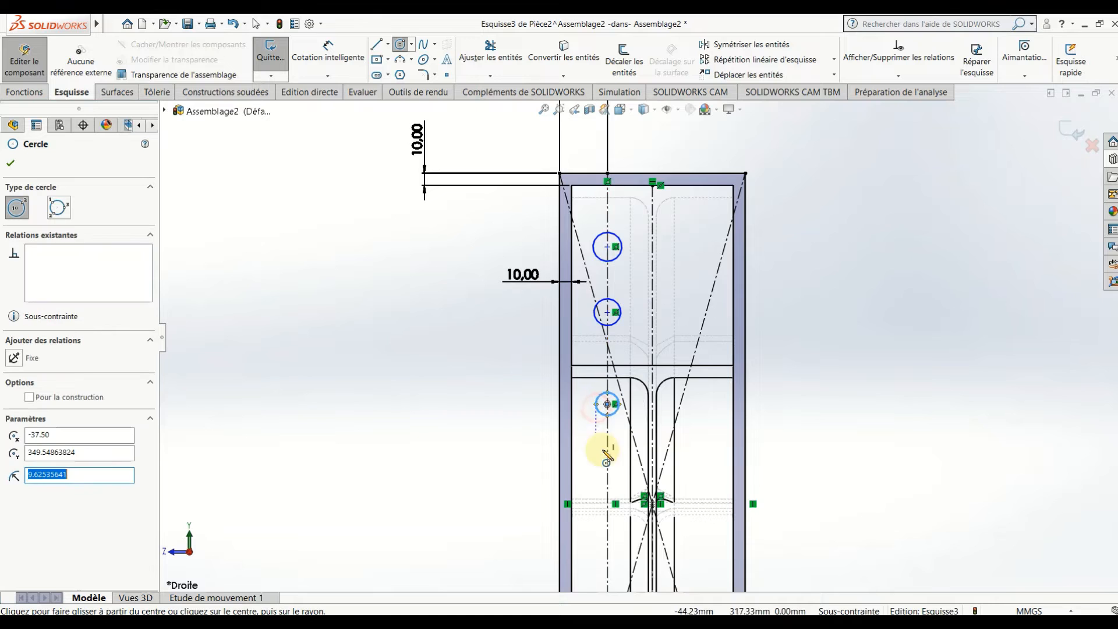
pyautogui.click(607, 463)
pyautogui.click(596, 470)
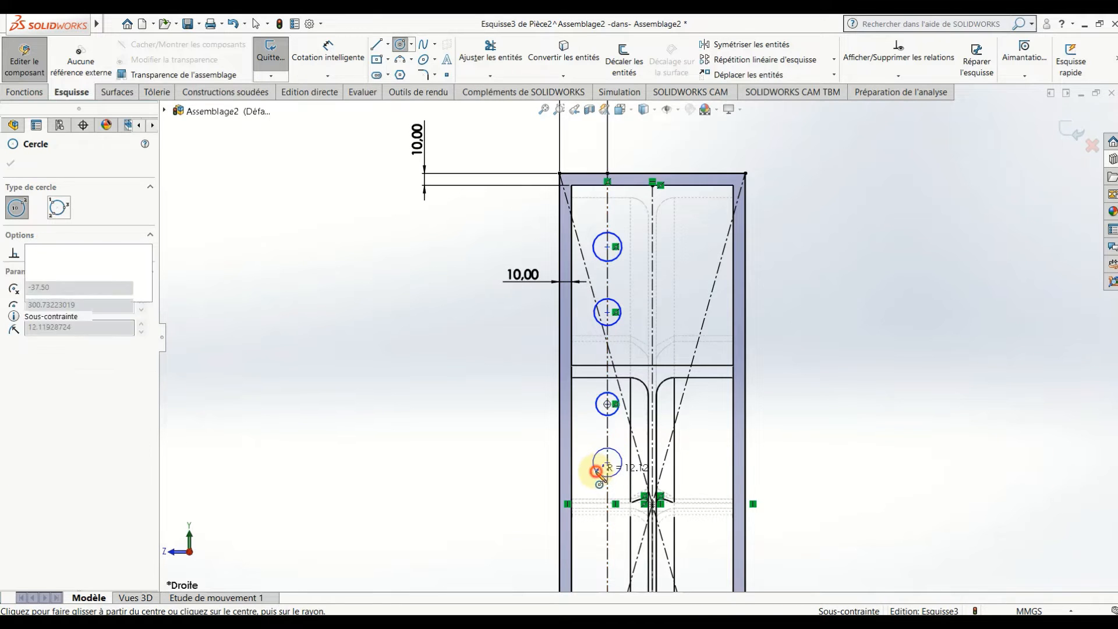
# Step: Add two circles about 28 and 22 mm in diameter on the left centreline, below mid-height and below the lower flange
pyautogui.scroll(2, 627, 387)
pyautogui.scroll(-1, 611, 502)
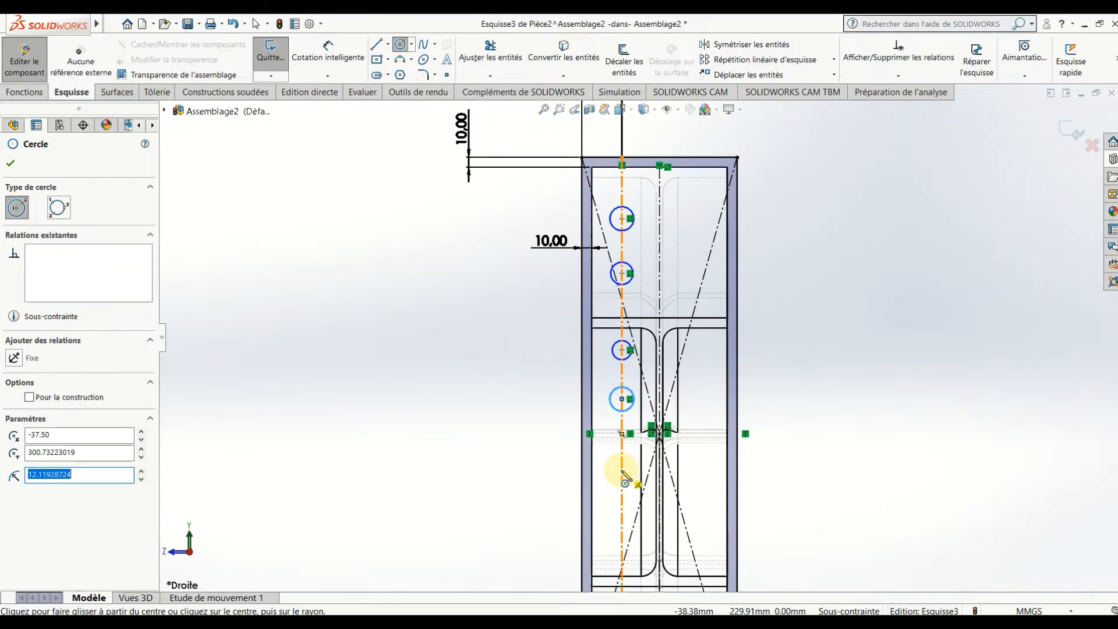
pyautogui.click(622, 472)
pyautogui.click(633, 481)
pyautogui.scroll(2, 638, 495)
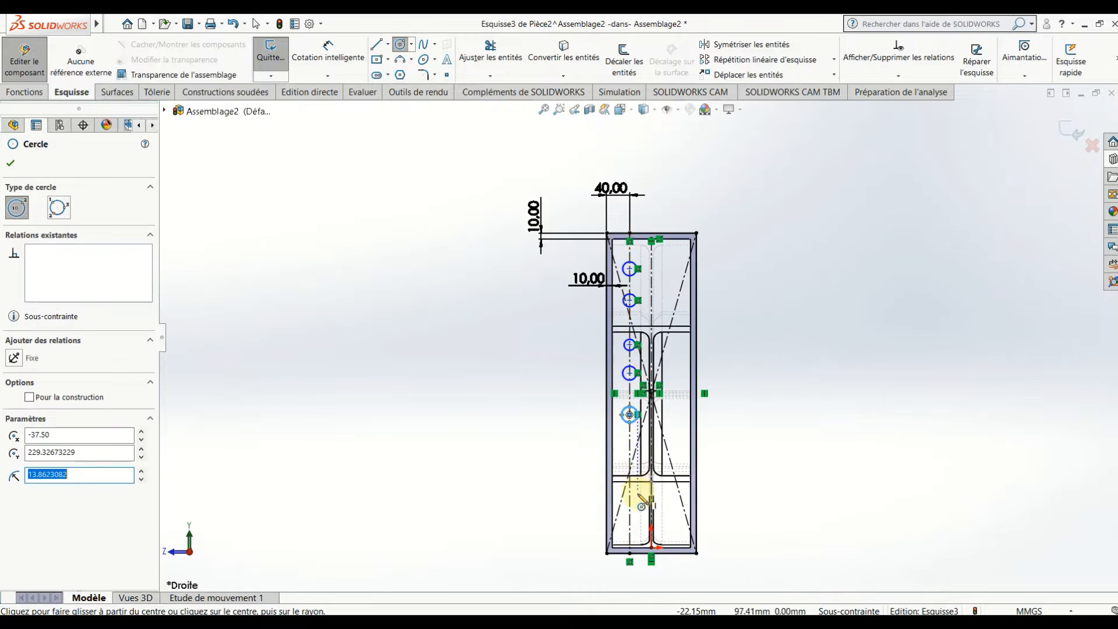
pyautogui.scroll(-3, 641, 500)
pyautogui.click(624, 477)
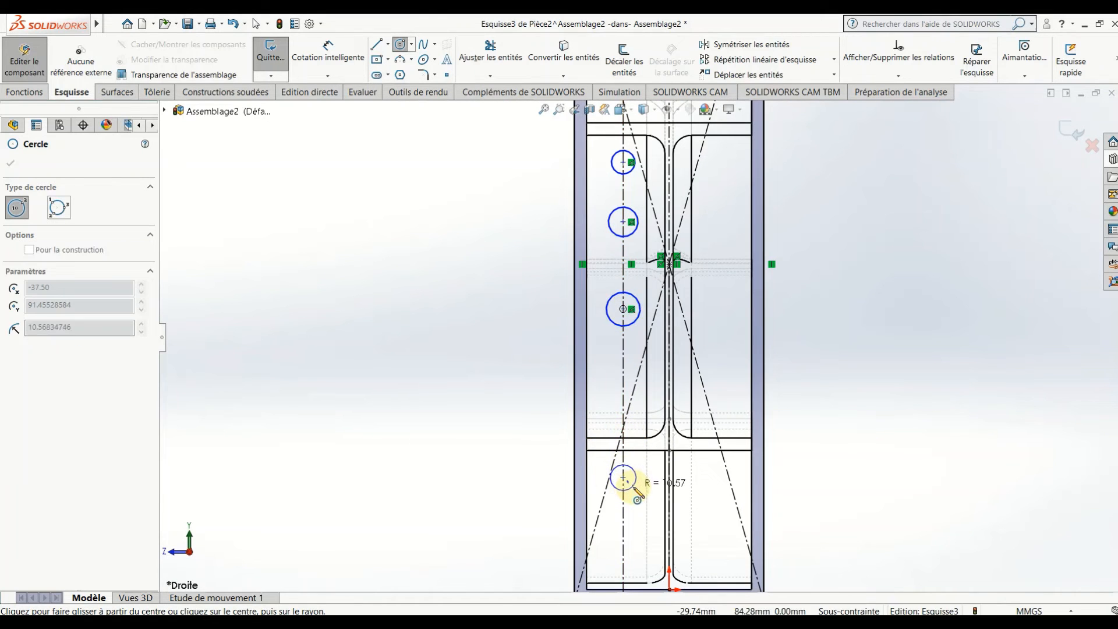
pyautogui.click(634, 481)
pyautogui.press('Escape')
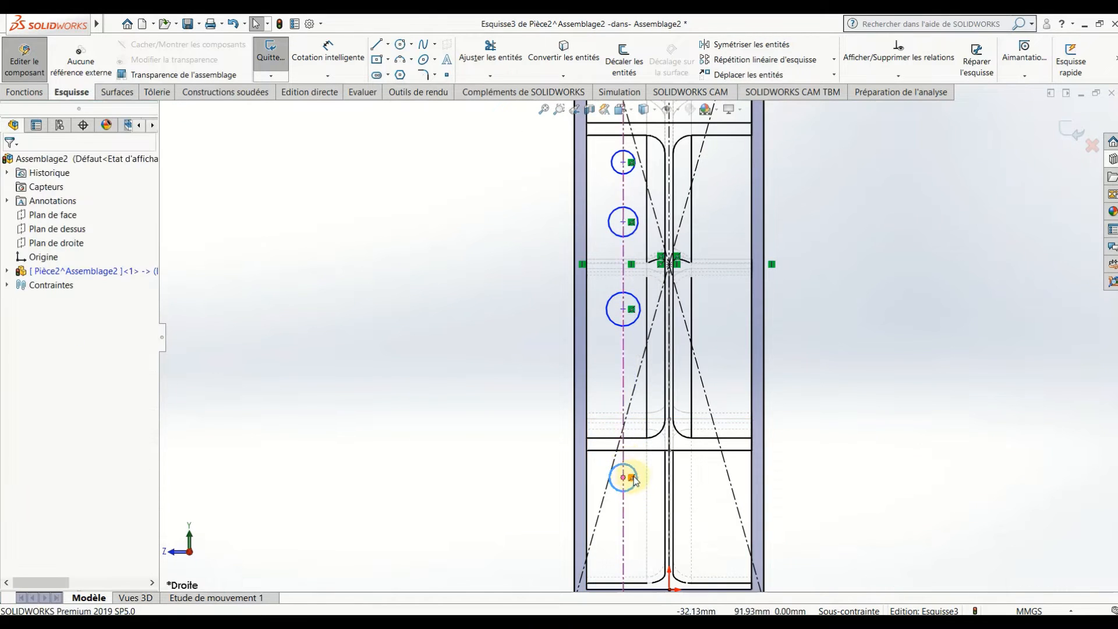
# Step: Apply an Equal relation to all six bolt-hole circles on the left centreline
pyautogui.keyDown('ctrl'); pyautogui.click(616, 325); pyautogui.keyUp('ctrl')
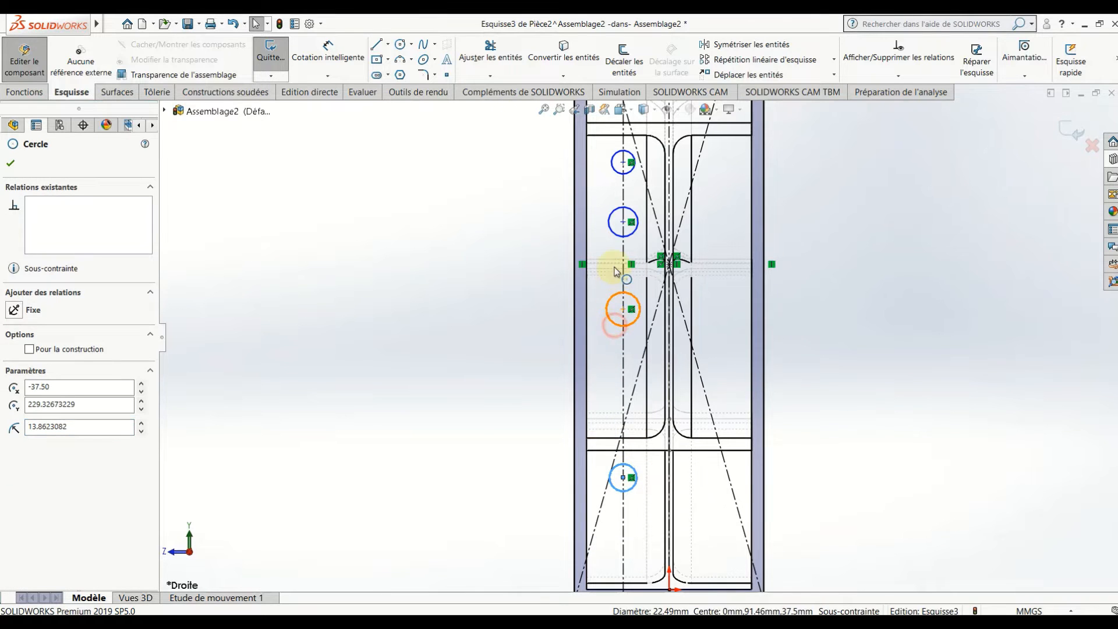
pyautogui.keyDown('ctrl'); pyautogui.click(615, 233); pyautogui.keyUp('ctrl')
pyautogui.keyDown('ctrl'); pyautogui.click(619, 174); pyautogui.keyUp('ctrl')
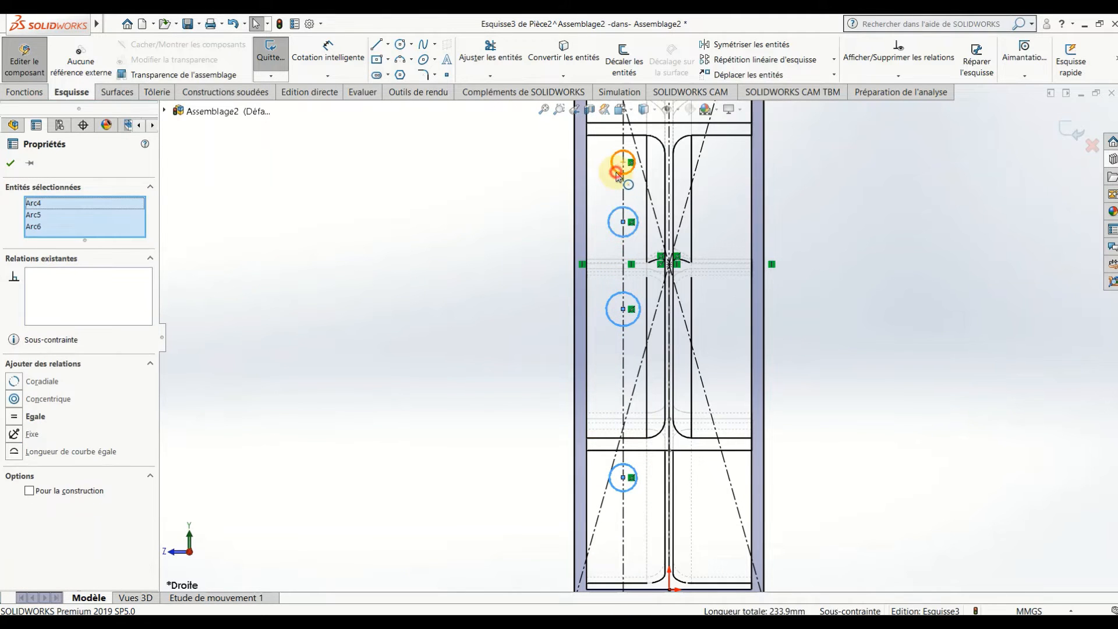
pyautogui.scroll(4, 628, 238)
pyautogui.scroll(-4, 632, 185)
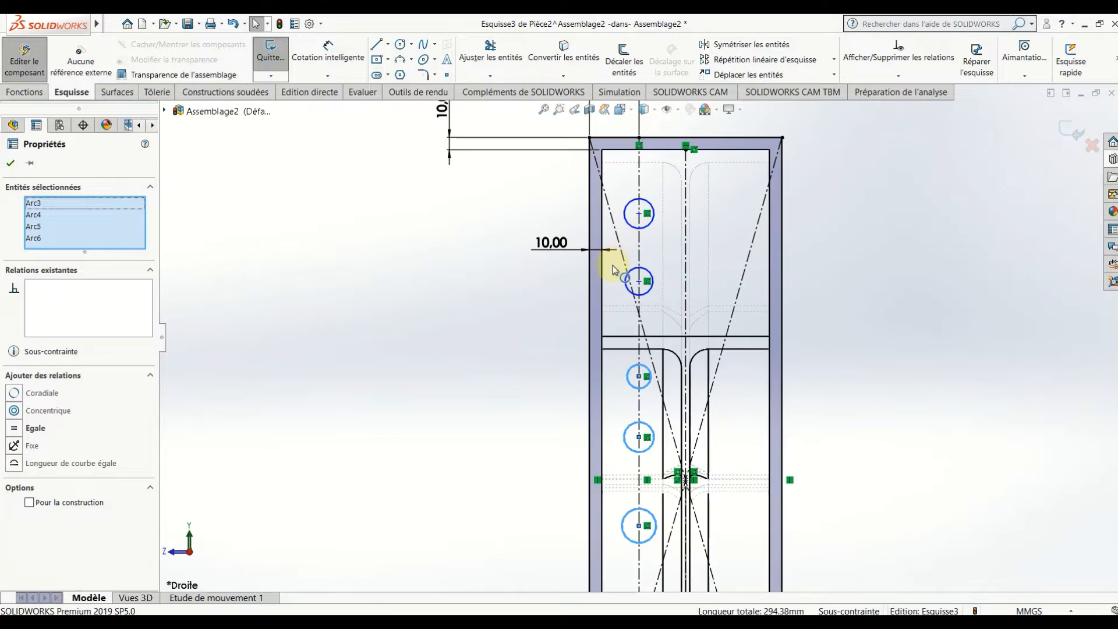
pyautogui.click(627, 222)
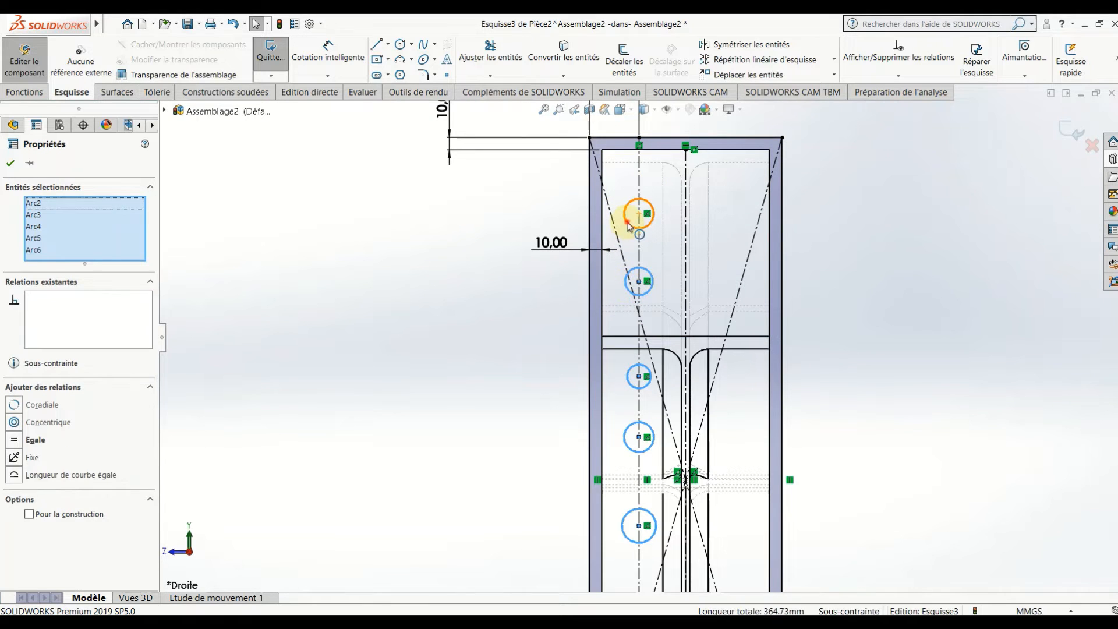
pyautogui.click(15, 453)
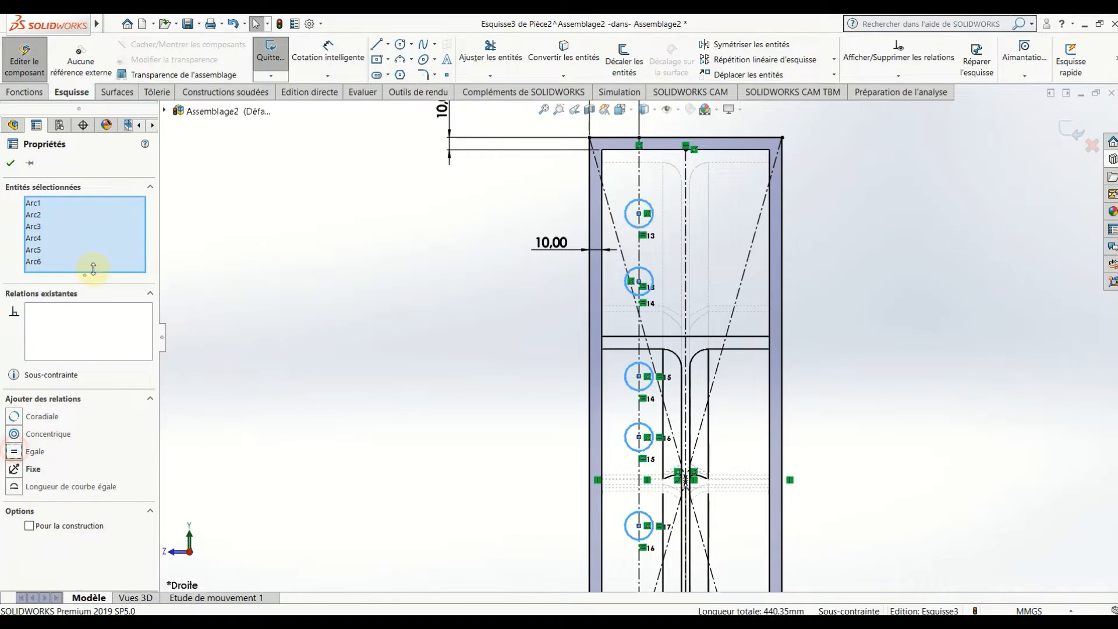
pyautogui.click(12, 164)
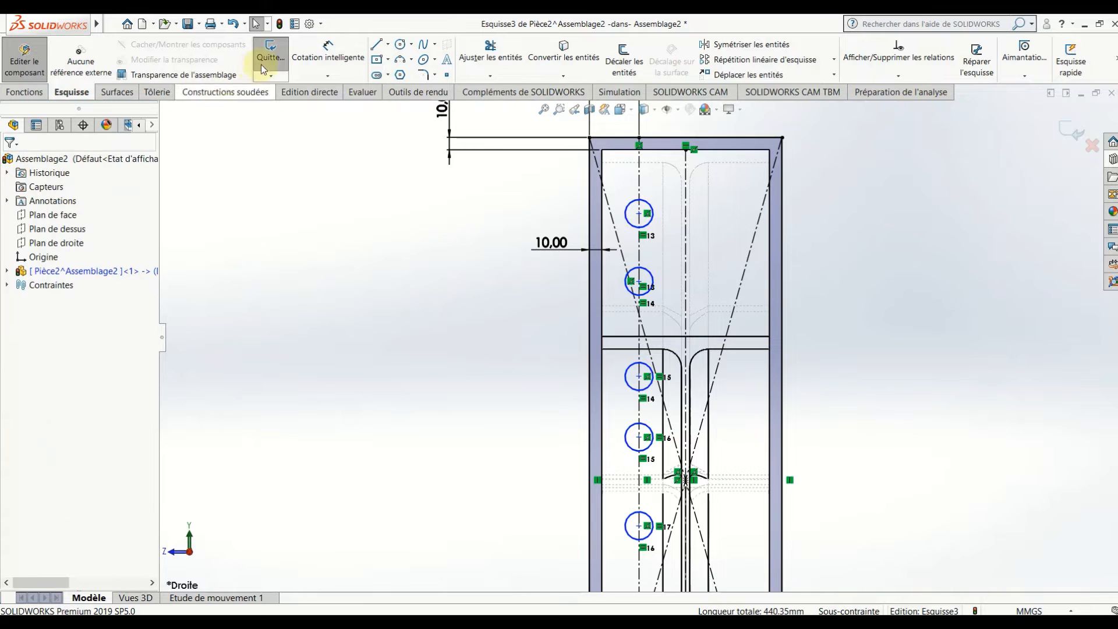
# Step: Dimension the topmost circle's centre 60 mm below the plate's top edge
pyautogui.click(328, 53)
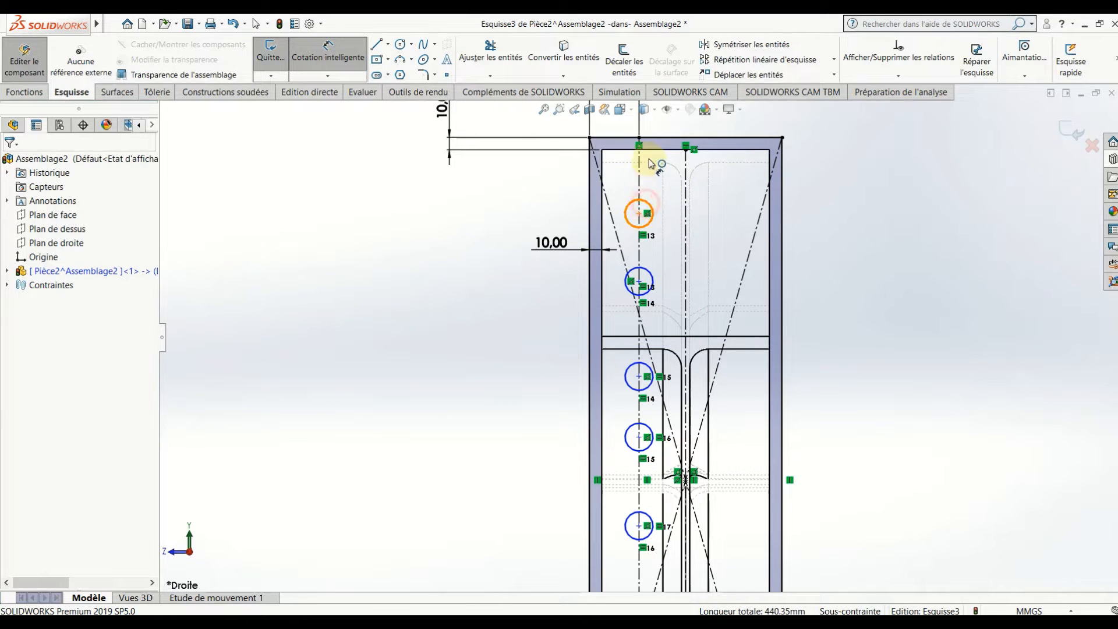
pyautogui.click(646, 208)
pyautogui.click(651, 140)
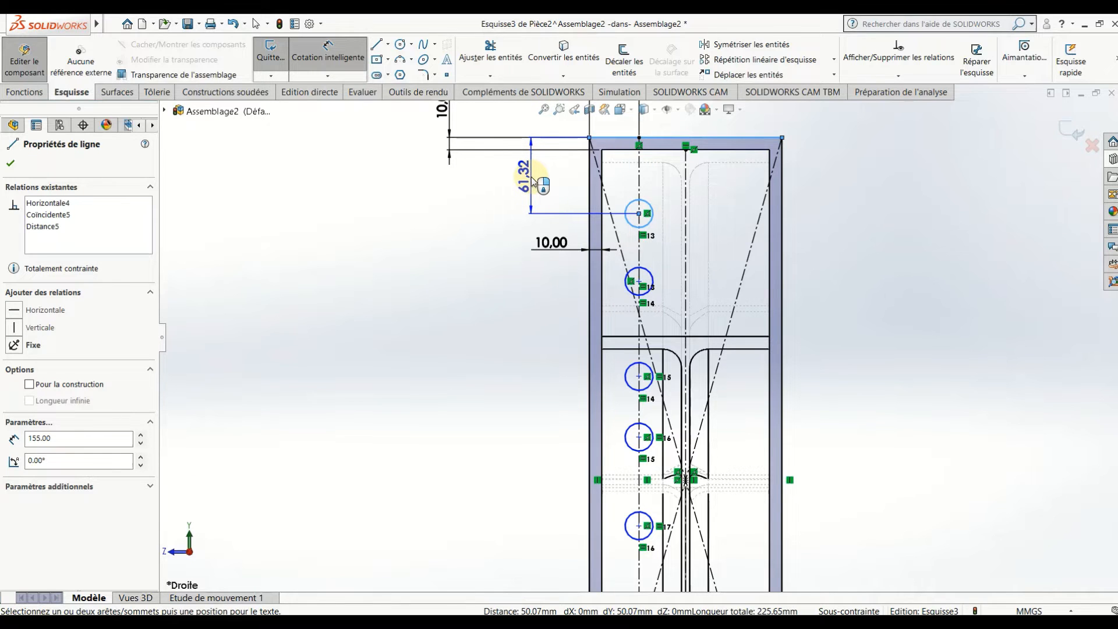
pyautogui.click(531, 179)
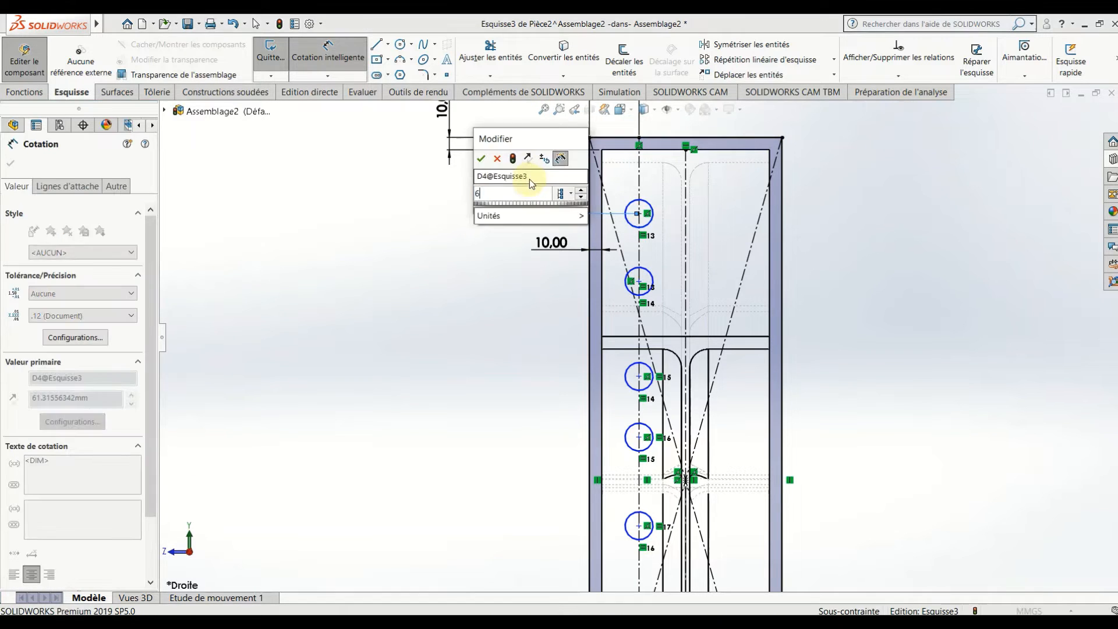
pyautogui.write('60')
pyautogui.press('Return')
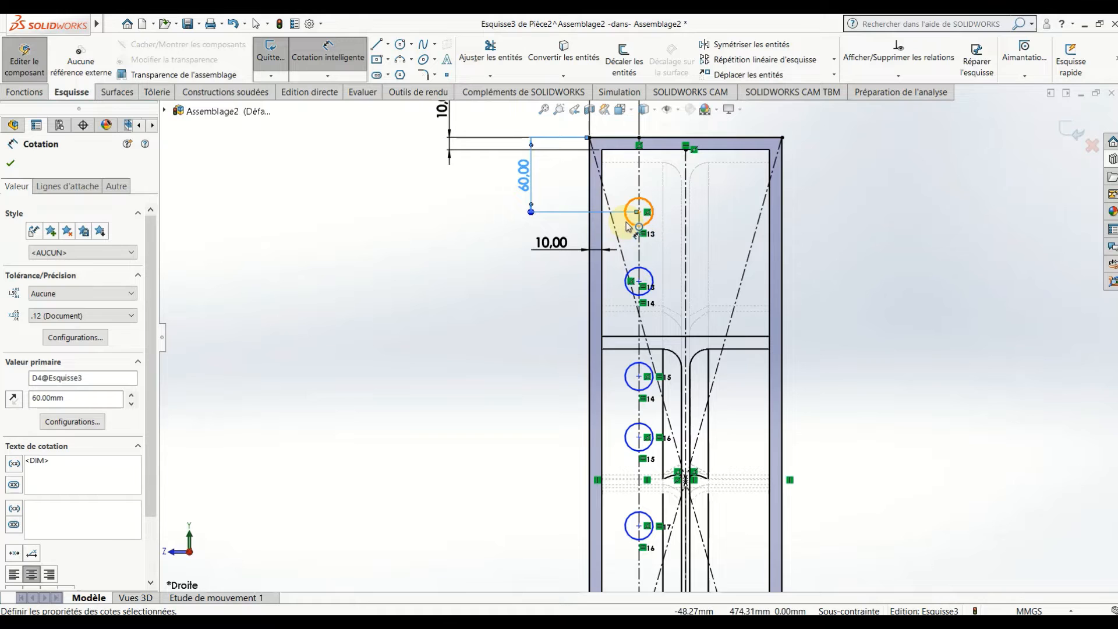
# Step: Dimension the centre spacing between the first and second circles from the top as 80 mm
pyautogui.click(628, 226)
pyautogui.click(633, 274)
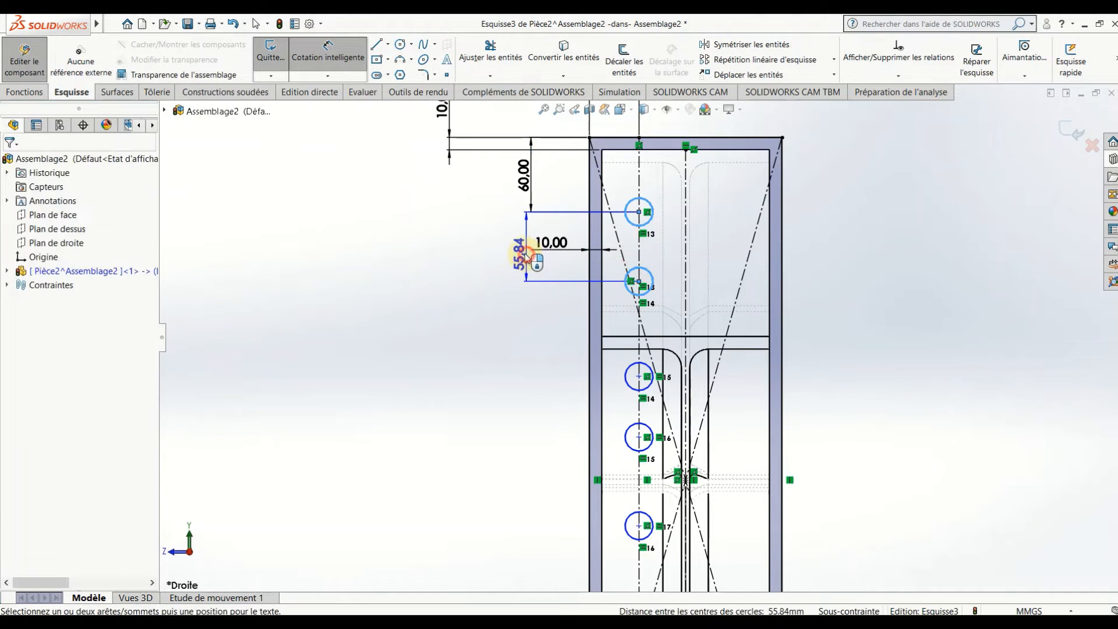
pyautogui.click(526, 257)
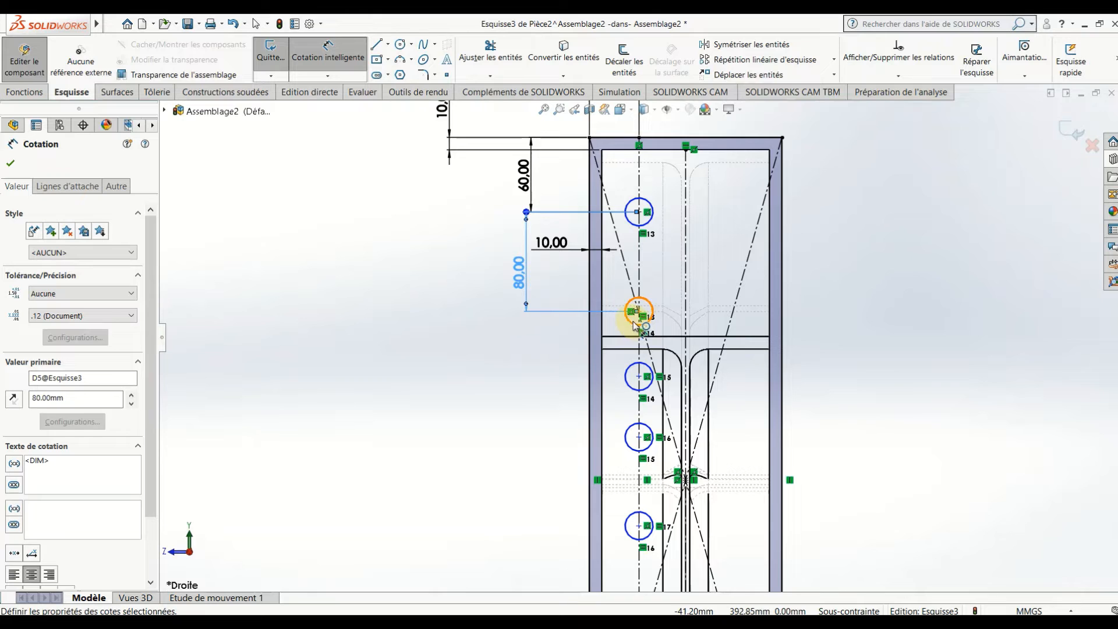
# Step: Dimension the centre spacing between the second and third circles from the top as 80 mm
pyautogui.click(635, 324)
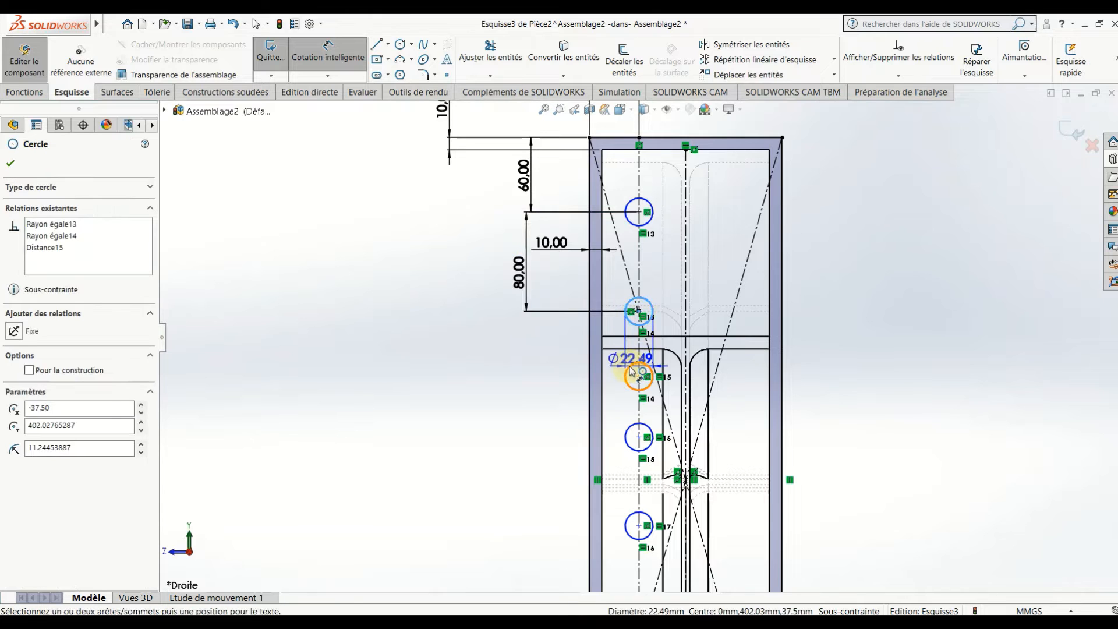
pyautogui.click(632, 363)
pyautogui.click(528, 346)
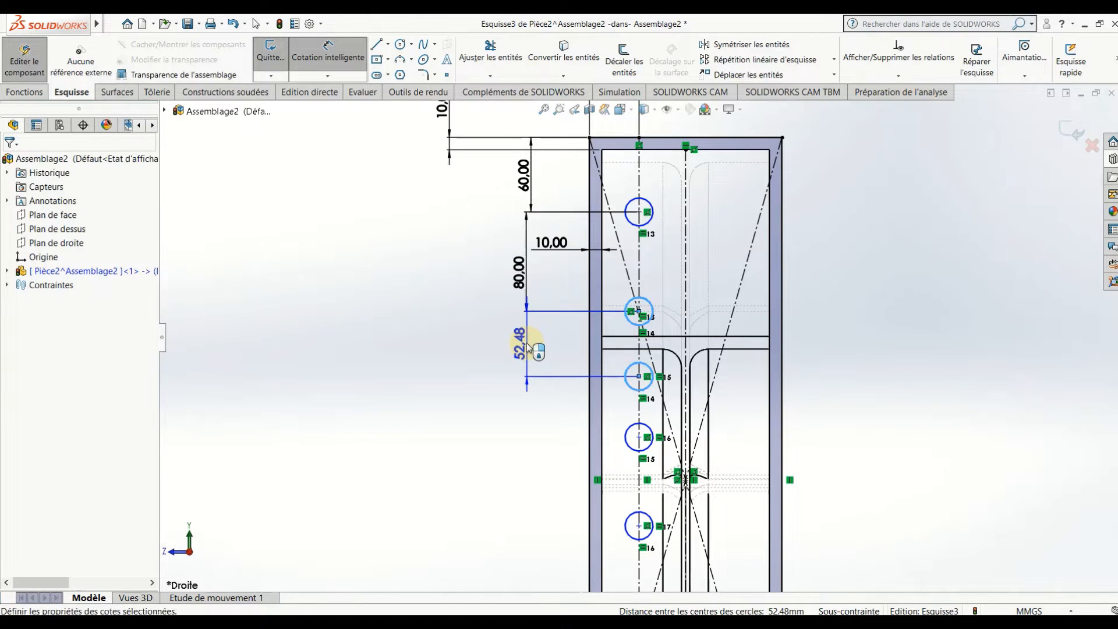
pyautogui.write('80')
pyautogui.press('Return')
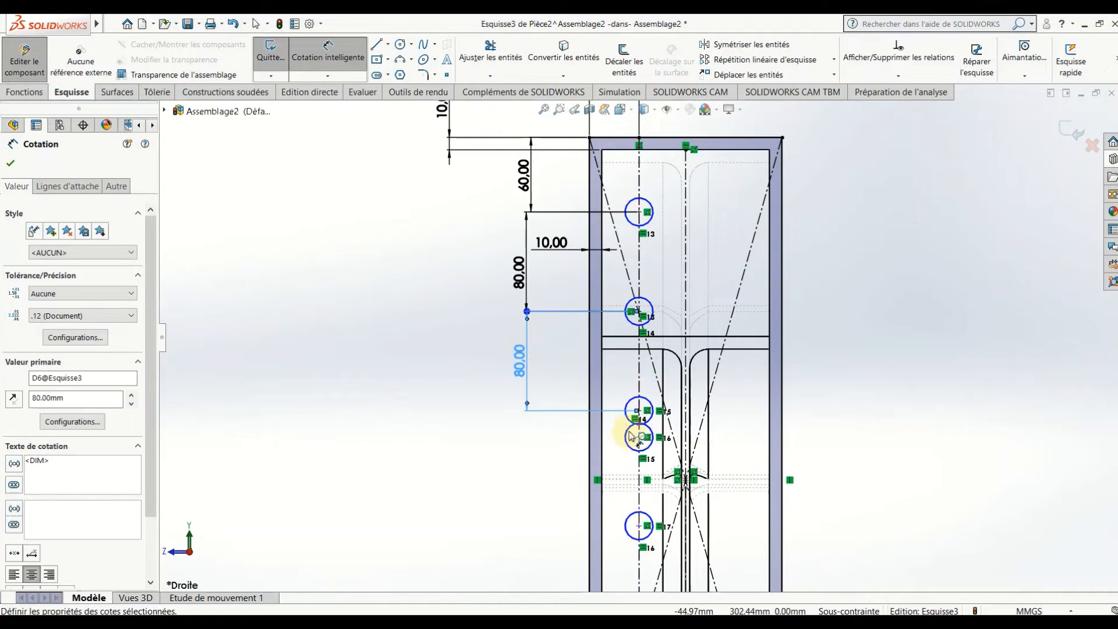
# Step: Dimension the centre spacing between the third circle from the top and the circle just below it as 120 mm
pyautogui.click(630, 422)
pyautogui.click(626, 437)
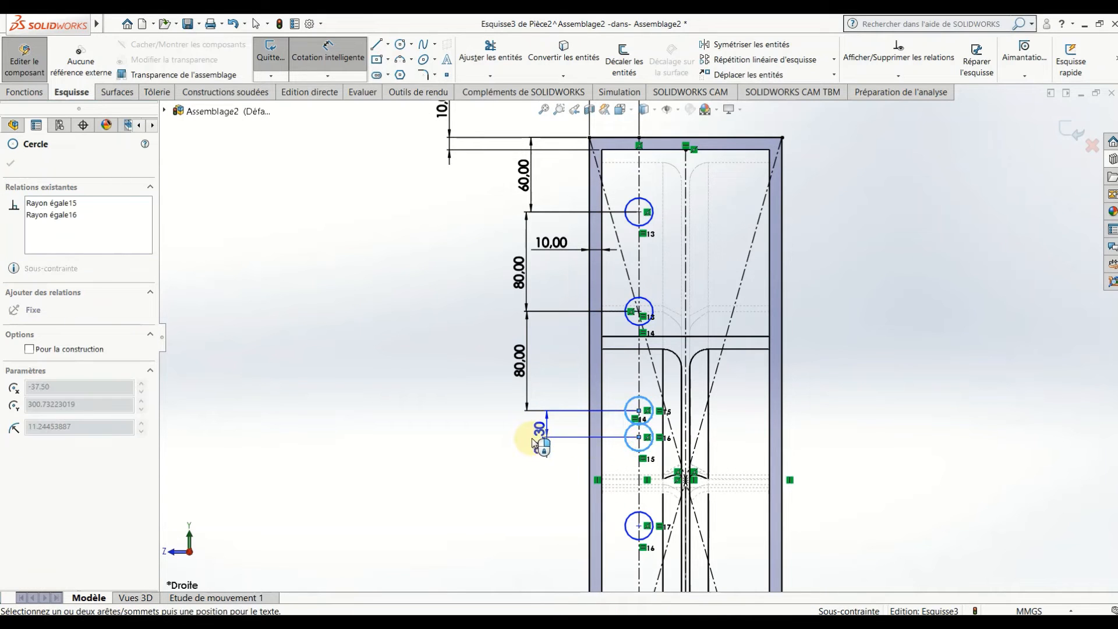
pyautogui.click(515, 437)
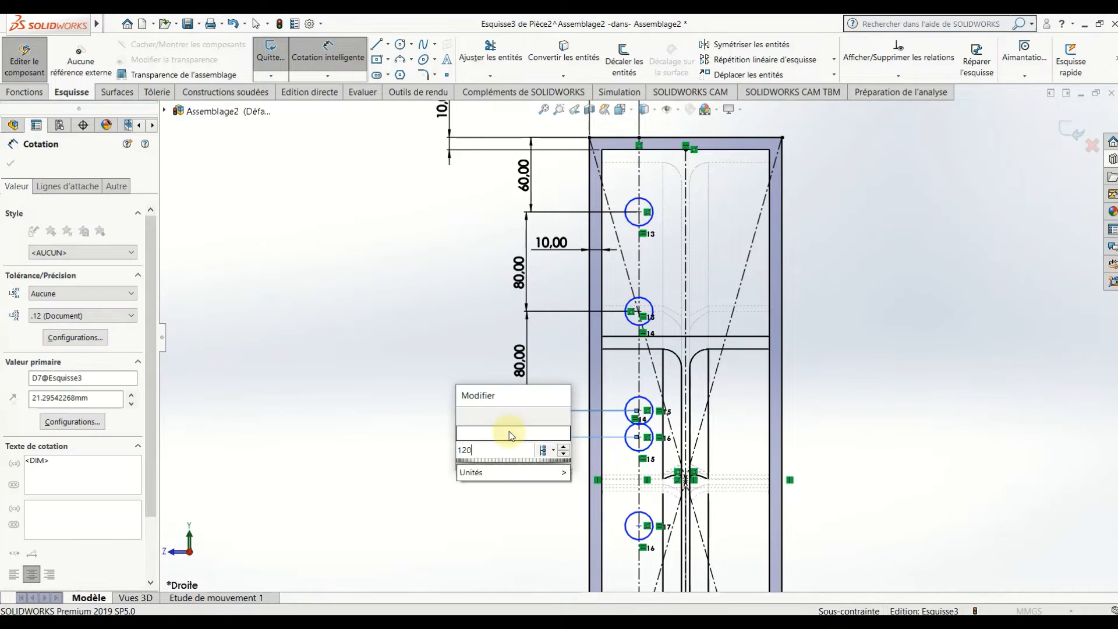
pyautogui.press('Return')
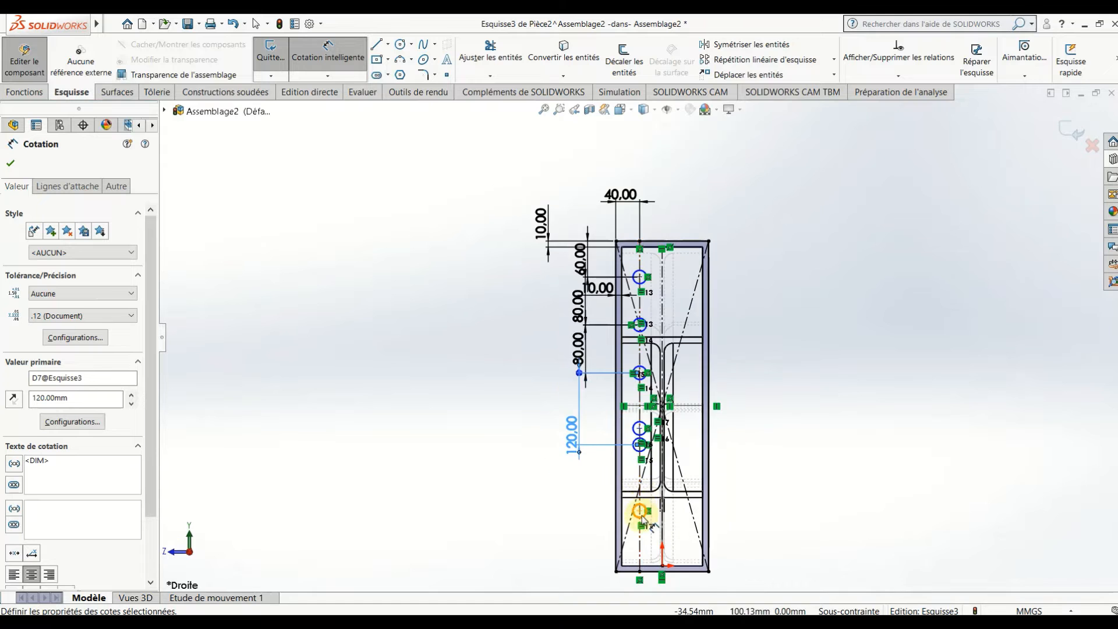
# Step: Dimension the spacing from the circle at the end of the 120 mm dimension to the bottommost circle as 80 mm
pyautogui.scroll(-4, 643, 498)
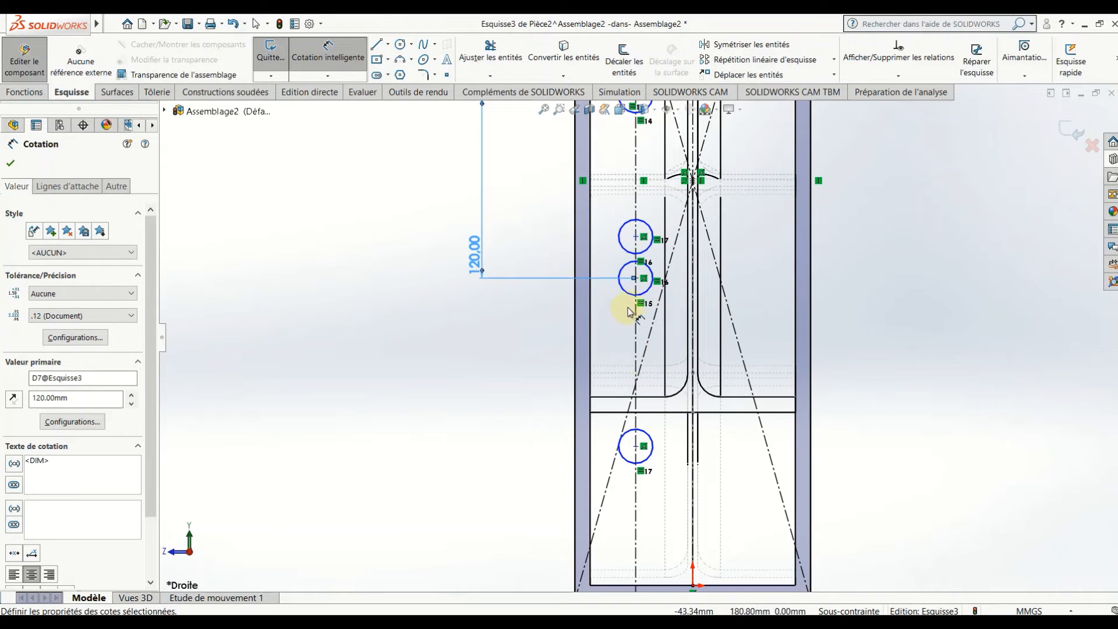
pyautogui.click(633, 297)
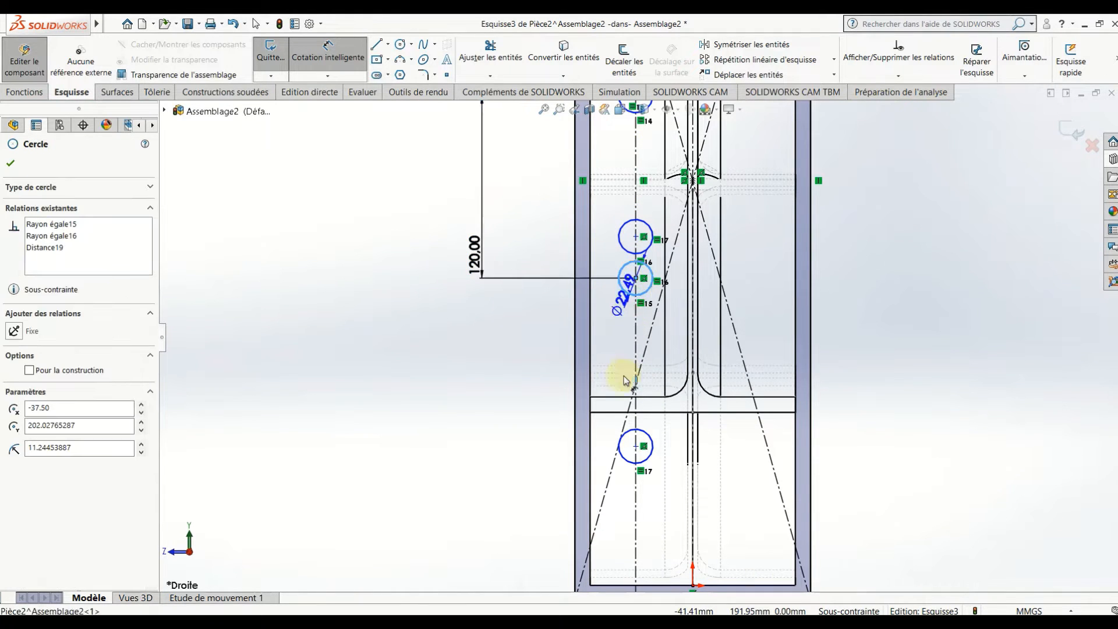
pyautogui.click(632, 432)
pyautogui.click(515, 363)
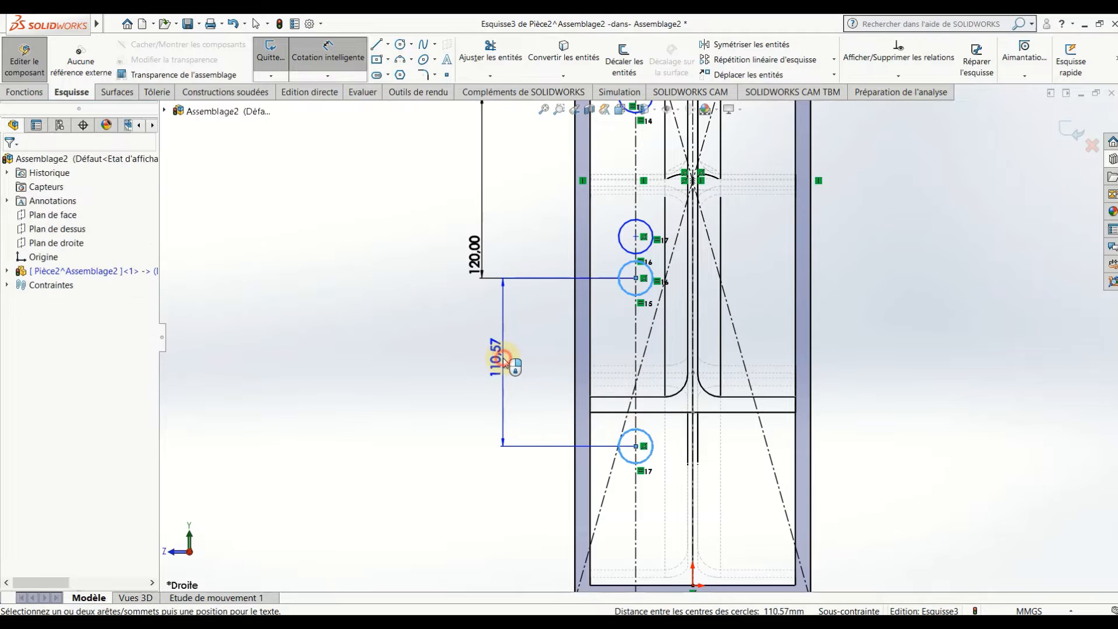
pyautogui.press('Return')
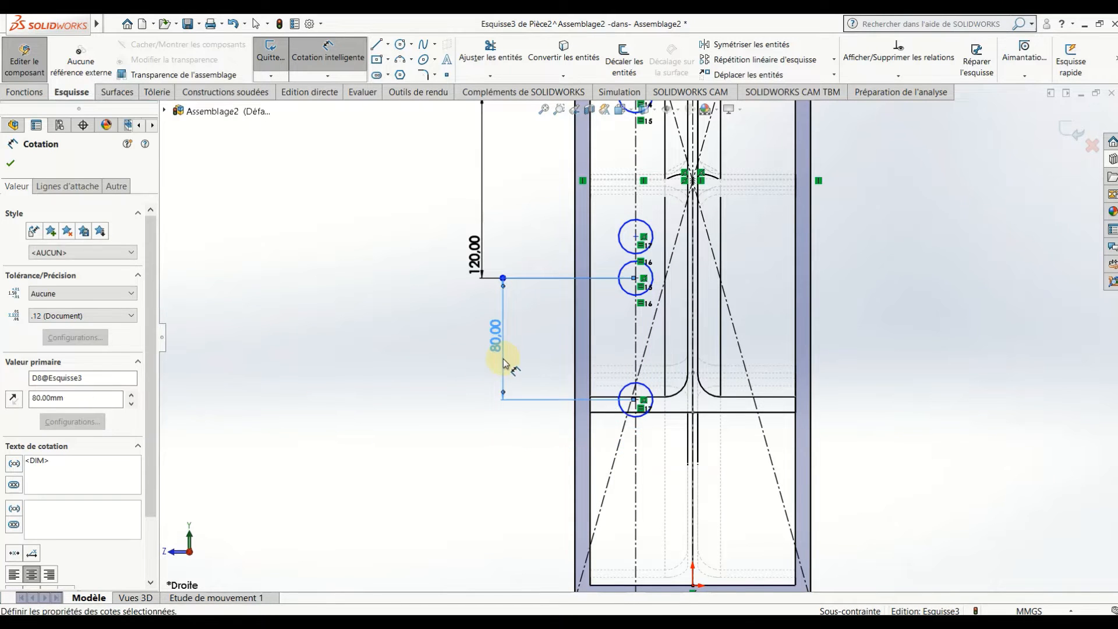
pyautogui.press('Escape')
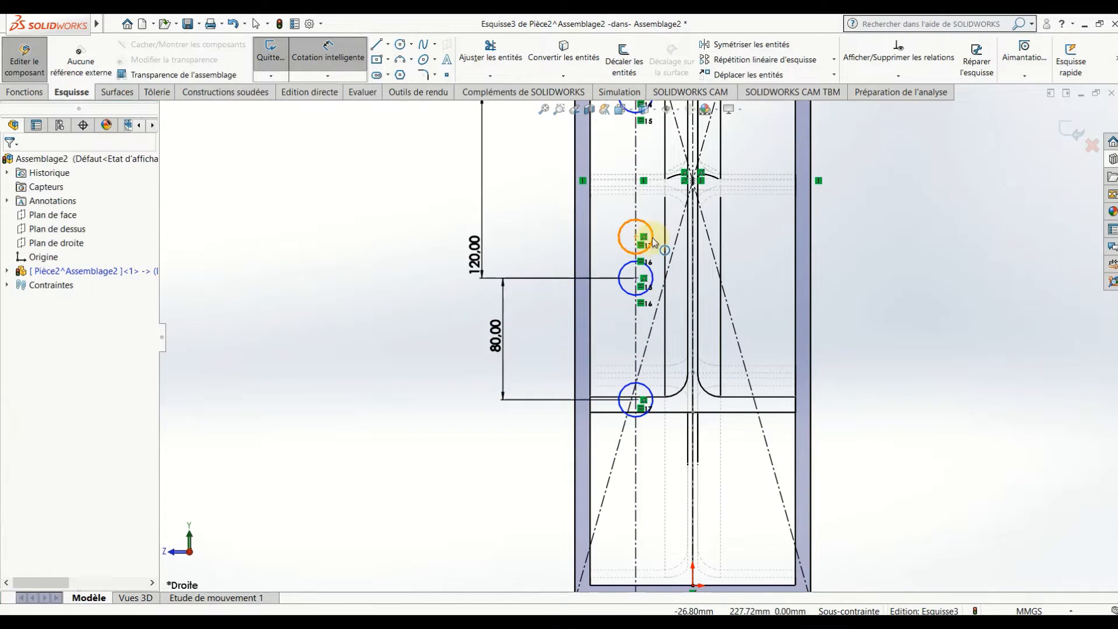
pyautogui.press('Escape')
# Step: Delete the undimensioned surplus circle just above the circle at the lower end of the 120 mm dimension
pyautogui.click(648, 249)
pyautogui.moveTo(653, 347); pyautogui.dragTo(653, 387)
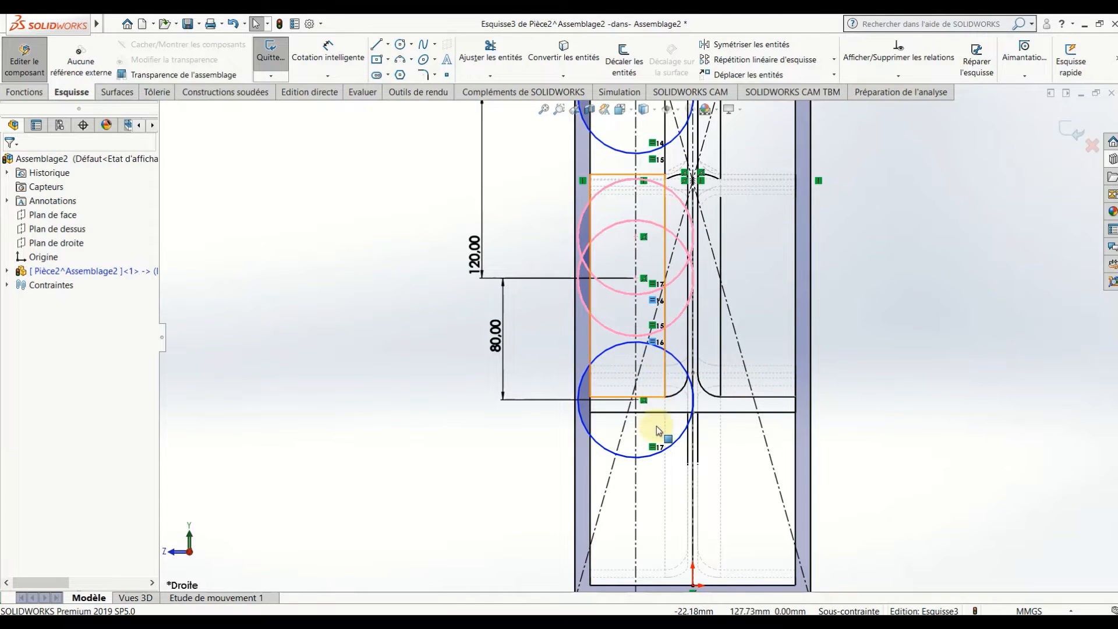
pyautogui.moveTo(659, 436); pyautogui.dragTo(651, 403)
pyautogui.click(651, 227)
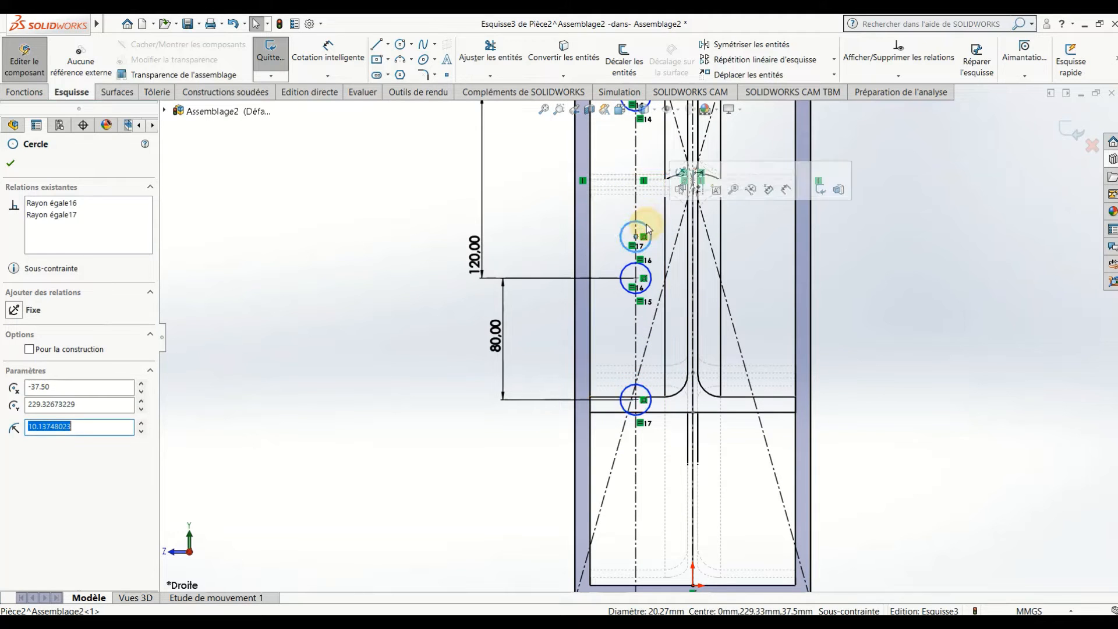
pyautogui.press('Delete')
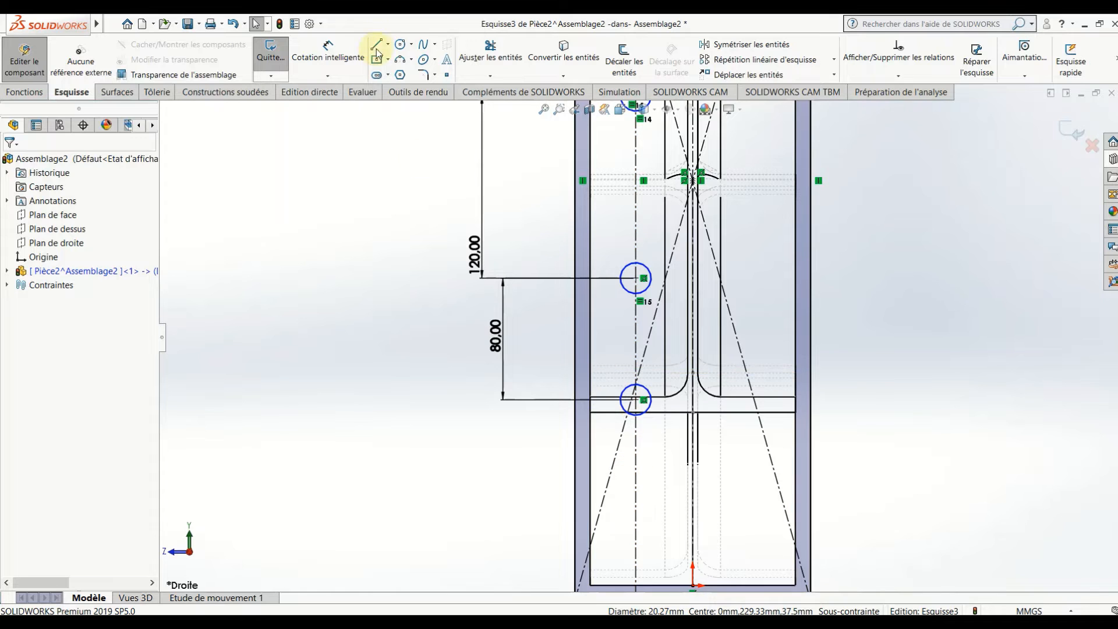
# Step: Draw a circle about 24 mm in diameter on the left centreline below the lower flange and make it equal to the circle above
pyautogui.click(401, 44)
pyautogui.click(636, 510)
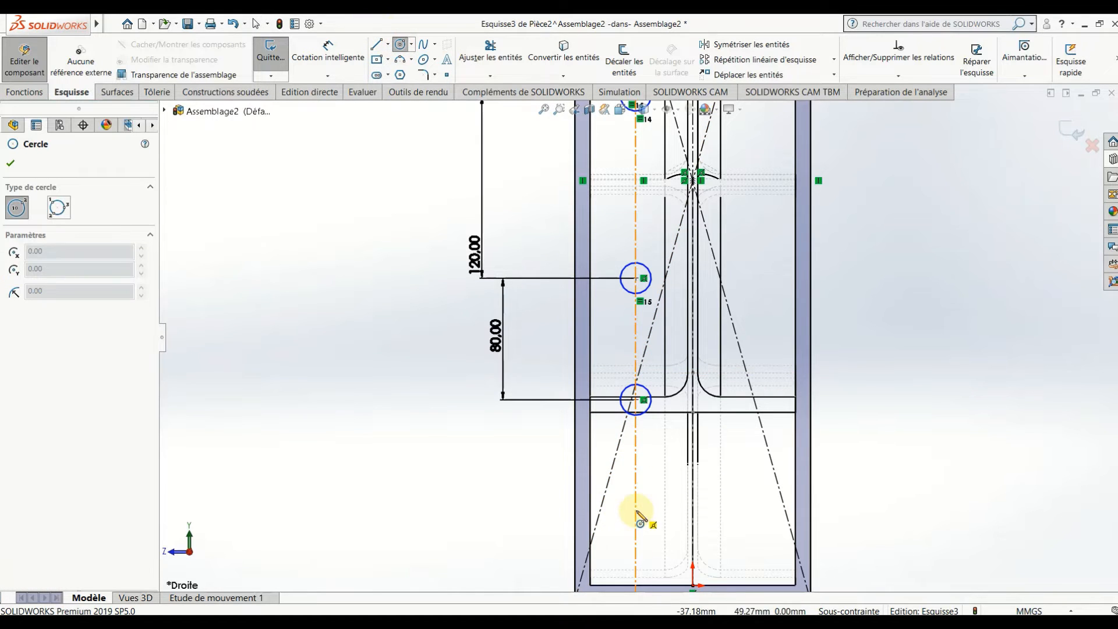
pyautogui.click(649, 499)
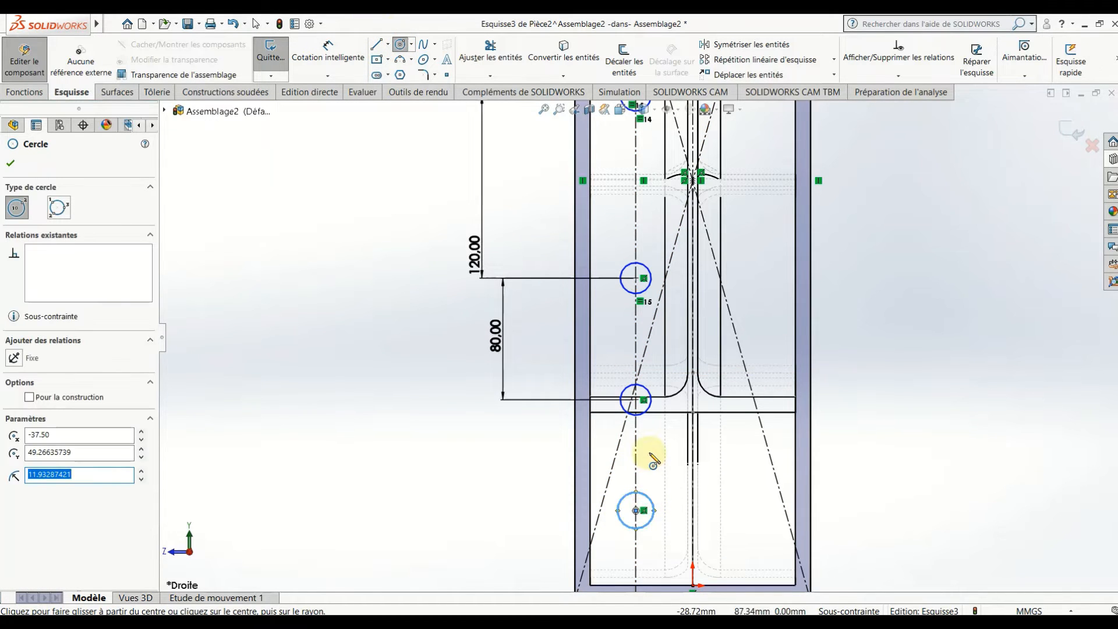
pyautogui.press('Escape')
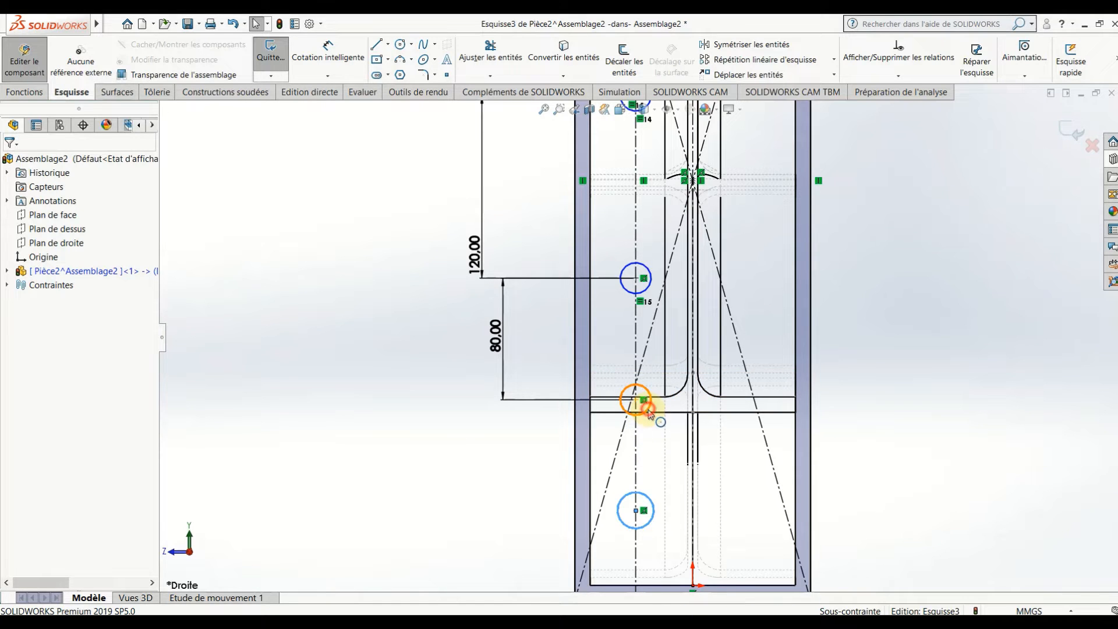
pyautogui.click(648, 409)
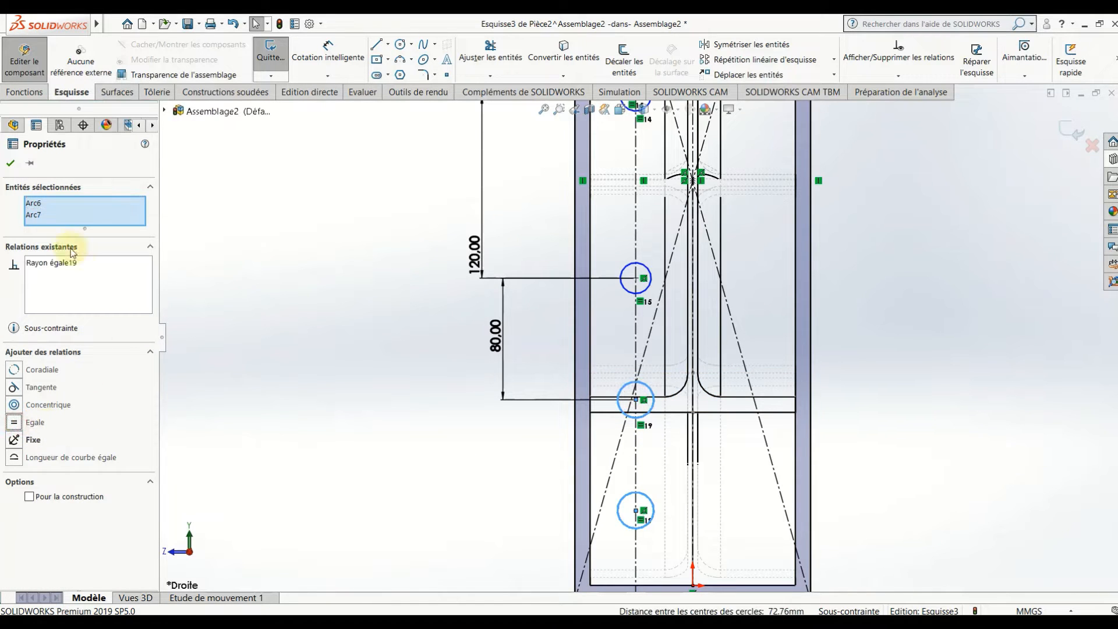
pyautogui.click(11, 164)
# Step: Dimension the centre spacing between the two lowest circles on the left centreline as 80 mm
pyautogui.click(328, 53)
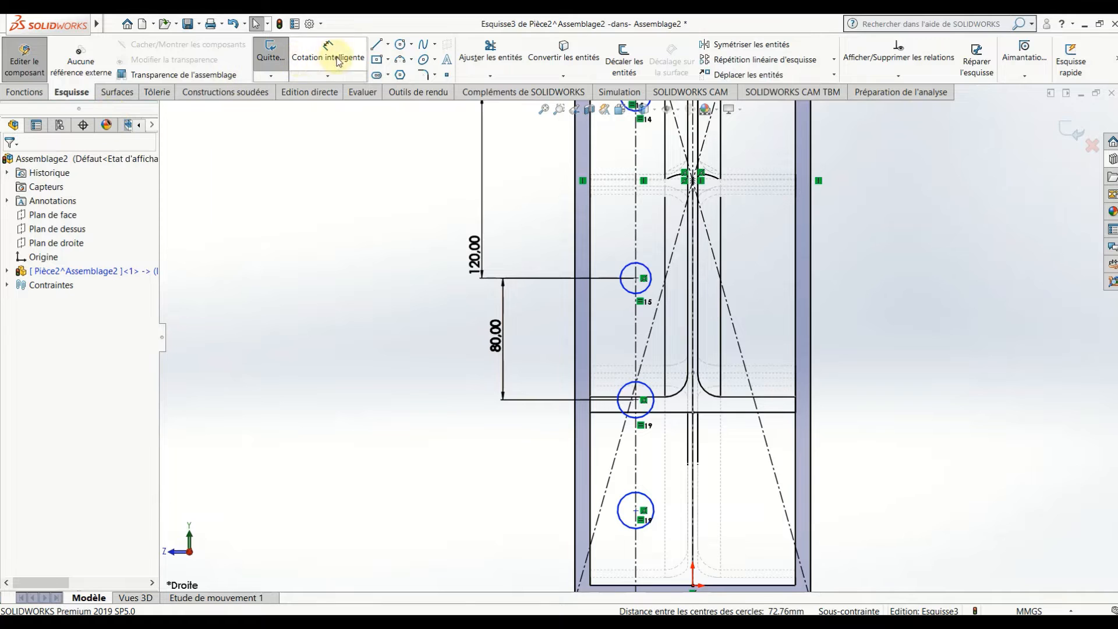
pyautogui.click(622, 413)
pyautogui.click(636, 511)
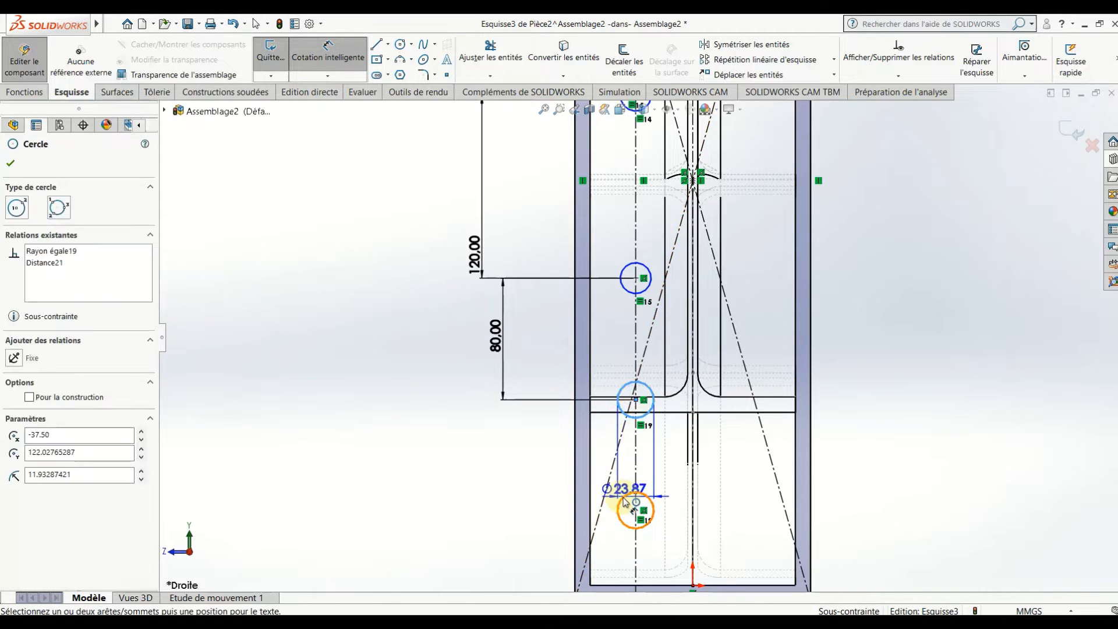
pyautogui.click(499, 487)
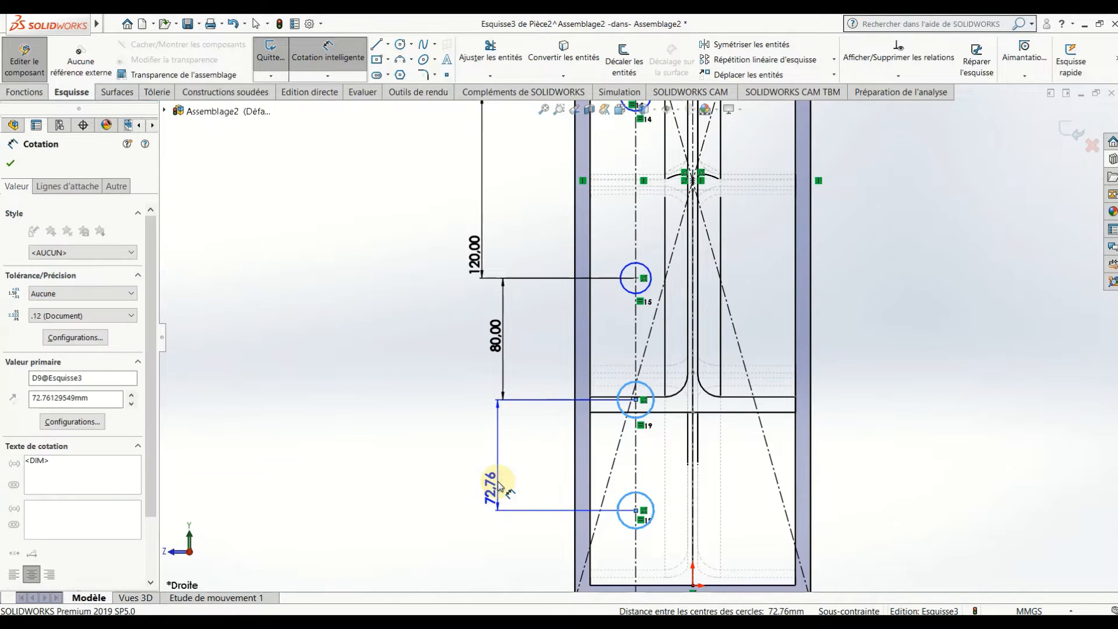
pyautogui.write('80')
pyautogui.press('Return')
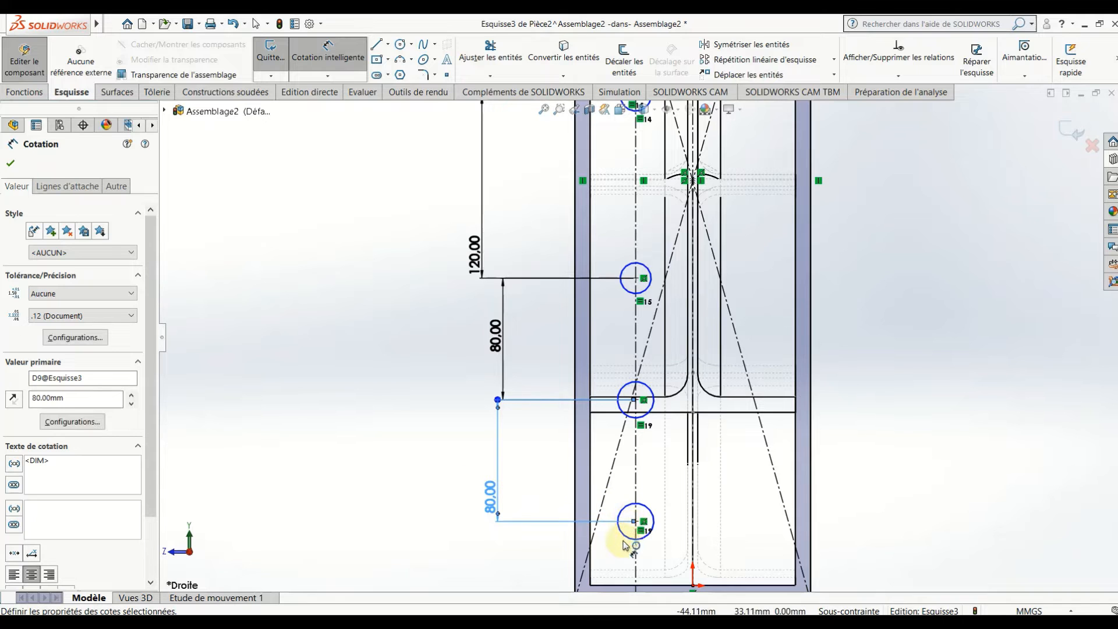
# Step: Dimension the bottommost circle's diameter as 18 mm
pyautogui.click(627, 543)
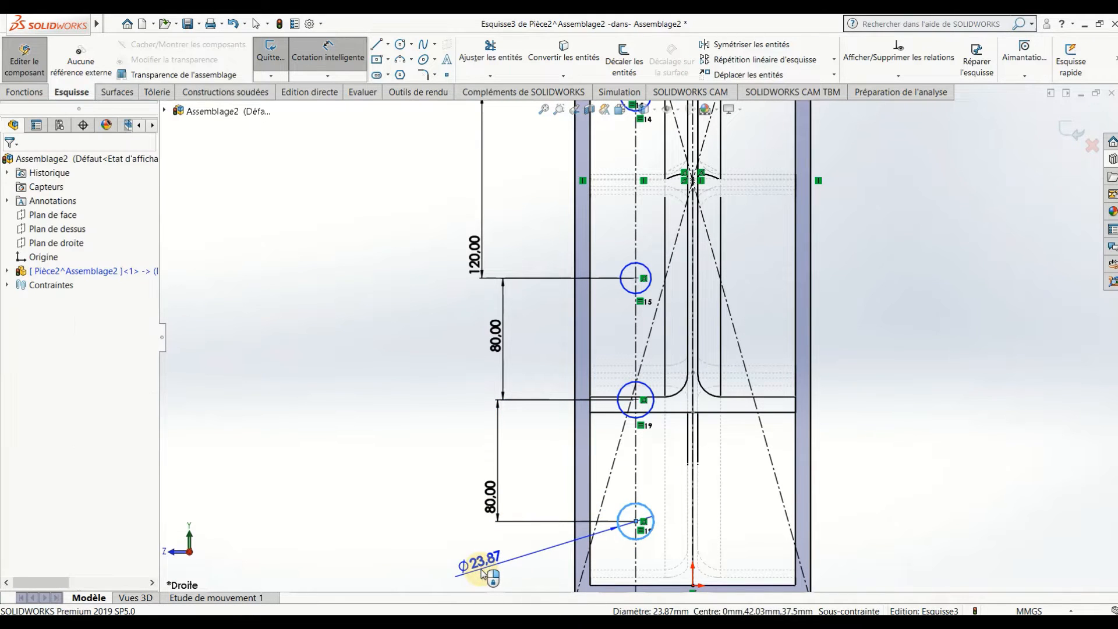
pyautogui.click(474, 564)
pyautogui.write('18')
pyautogui.press('Return')
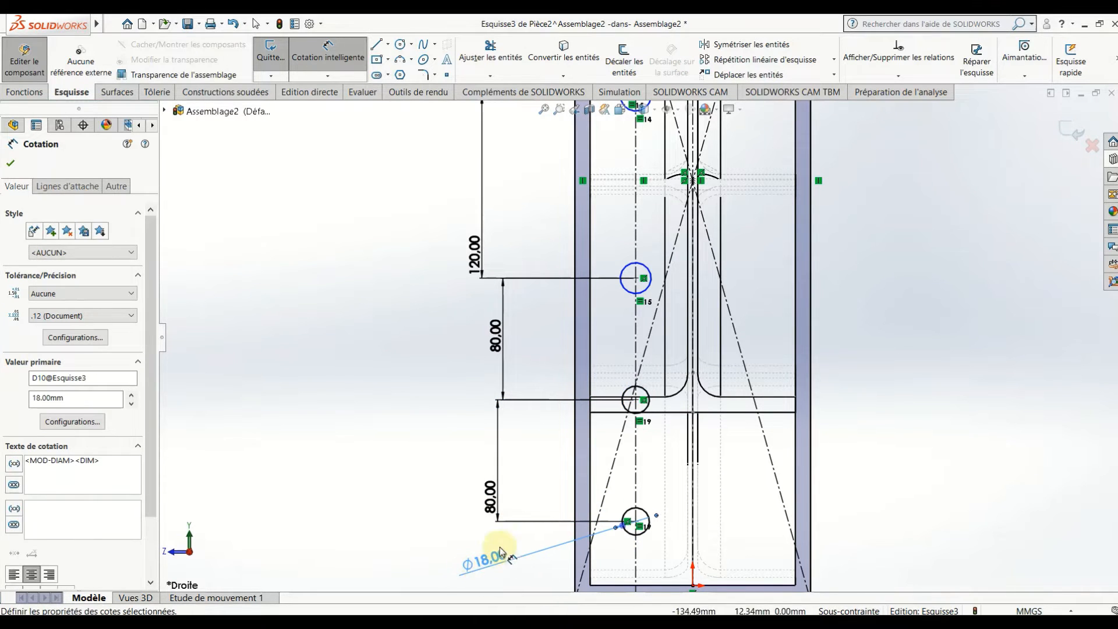
pyautogui.scroll(2, 558, 502)
pyautogui.scroll(2, 640, 454)
pyautogui.scroll(-1, 670, 290)
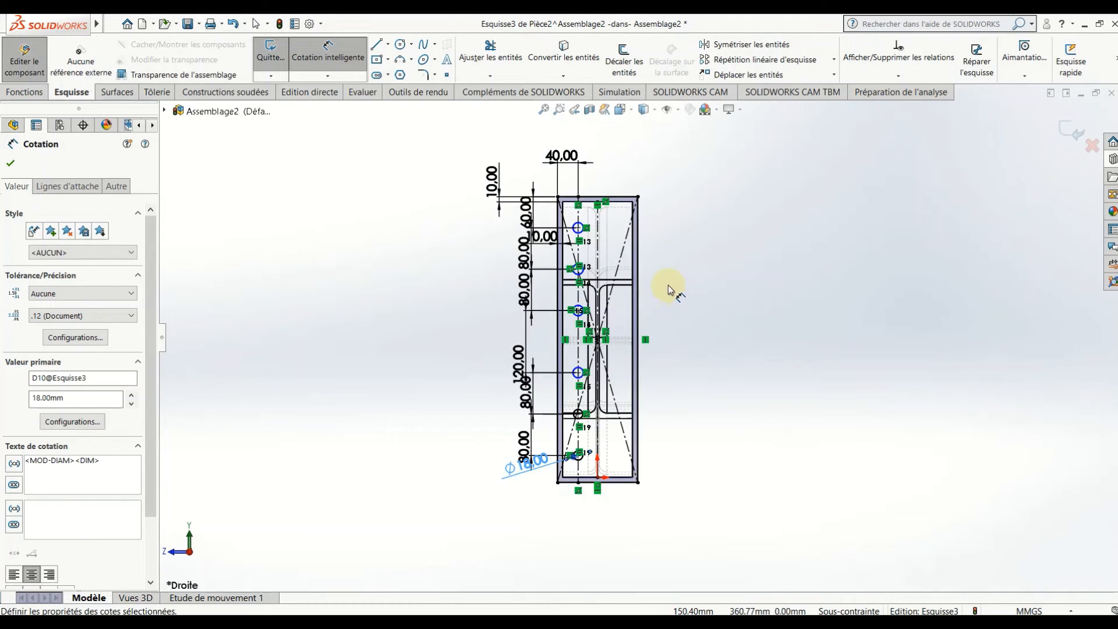
pyautogui.click(333, 337)
pyautogui.press('Escape')
# Step: Apply an Equal relation to the upper five bolt-hole circles on the left centreline
pyautogui.scroll(-2, 577, 233)
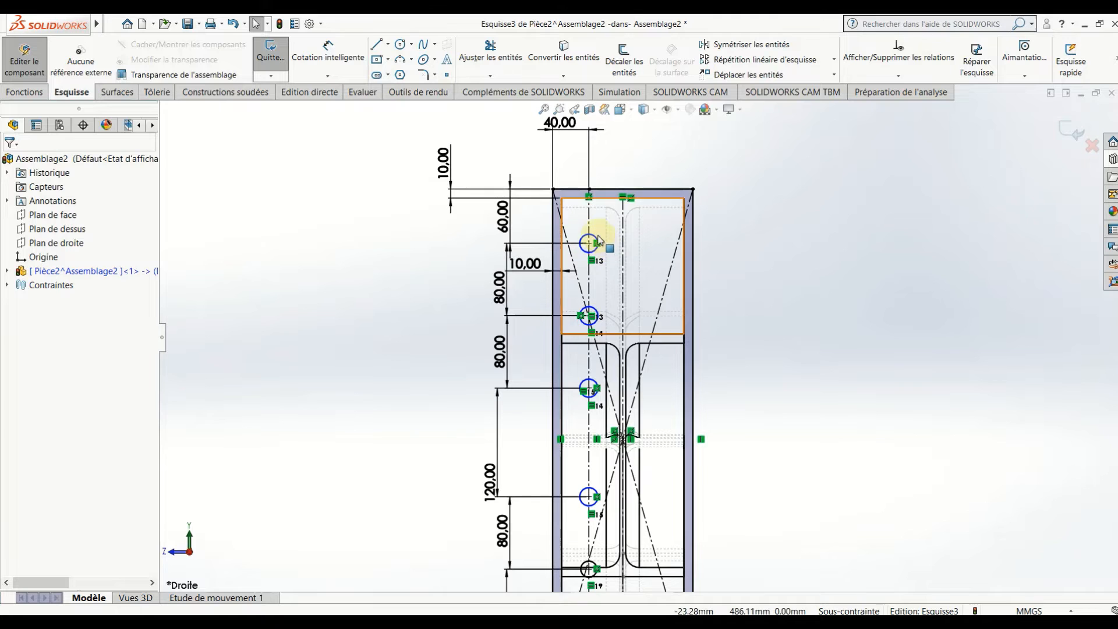
pyautogui.click(587, 253)
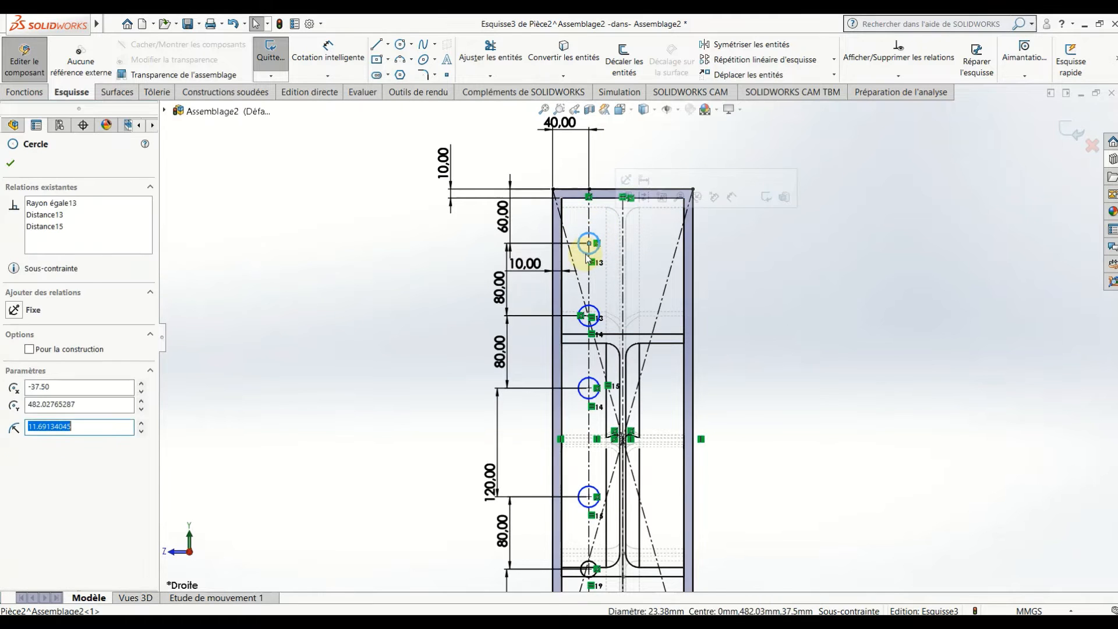
pyautogui.scroll(3, 588, 258)
pyautogui.scroll(-2, 596, 478)
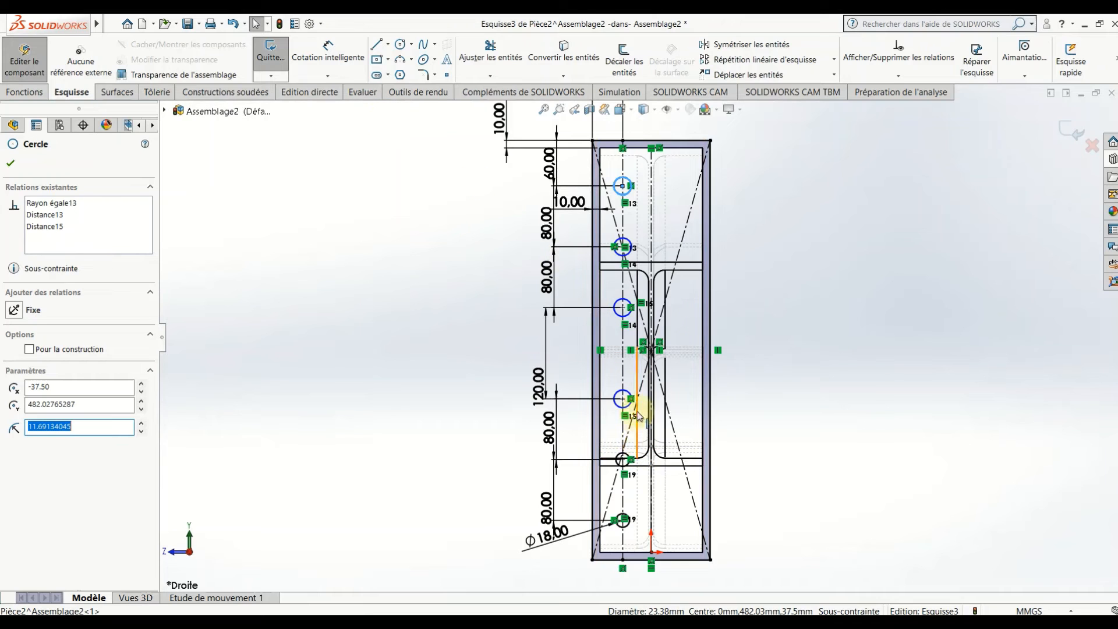
pyautogui.scroll(-1, 637, 414)
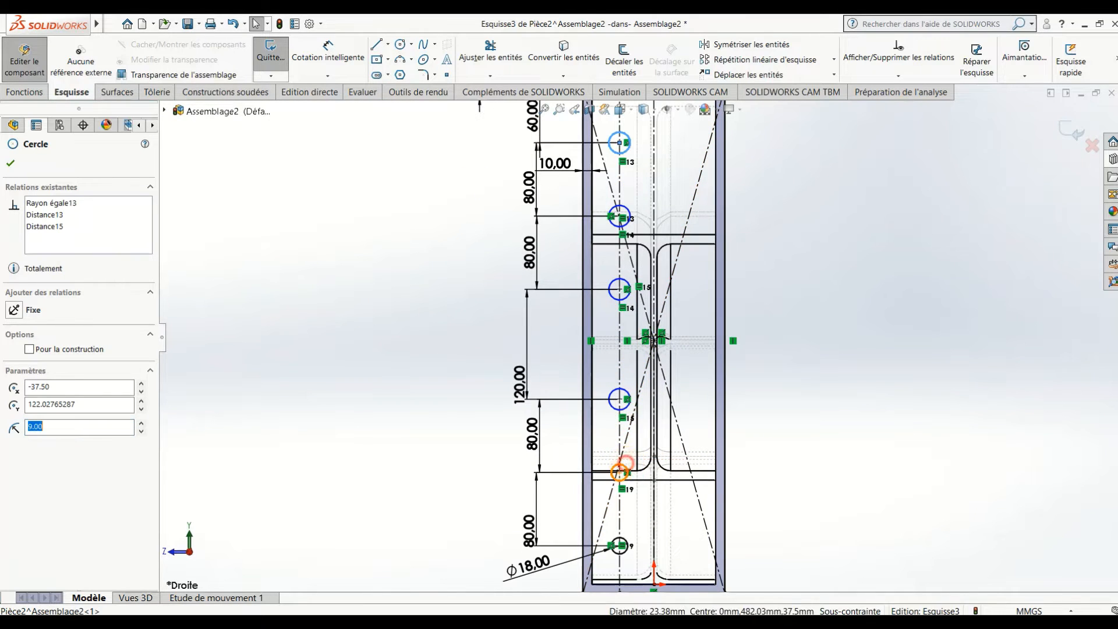
pyautogui.click(620, 411)
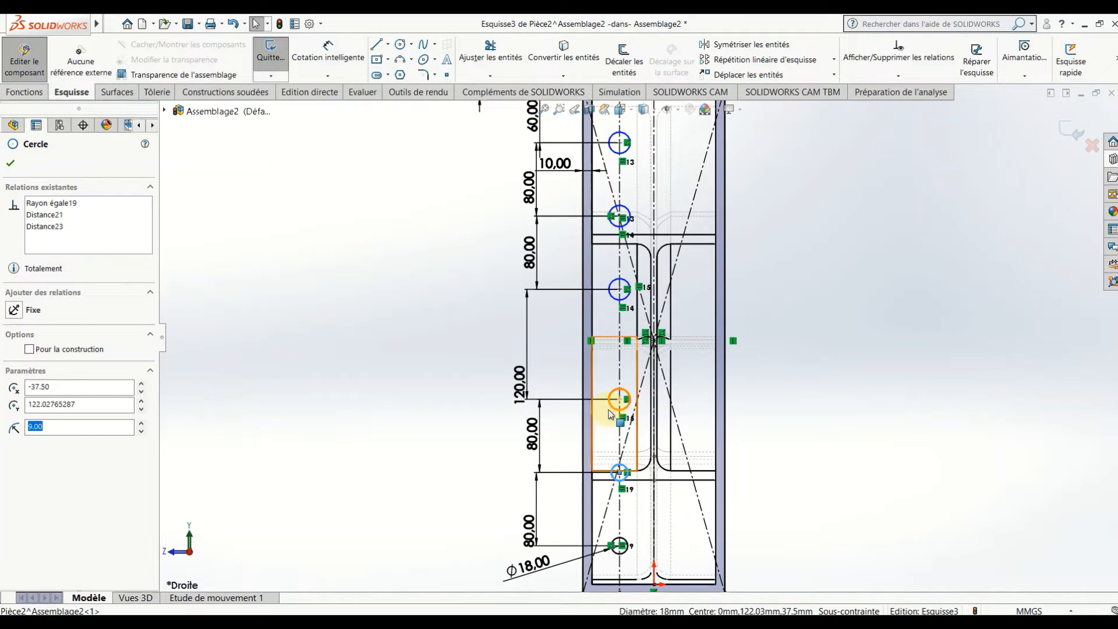
pyautogui.keyDown('ctrl'); pyautogui.click(609, 298); pyautogui.keyUp('ctrl')
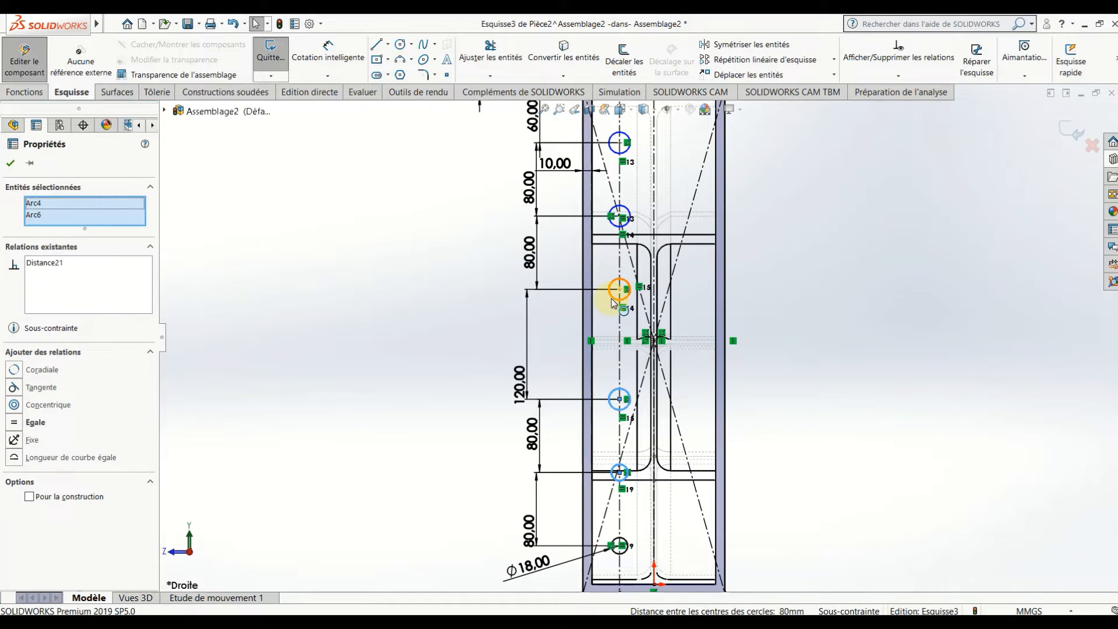
pyautogui.keyDown('ctrl'); pyautogui.click(611, 225); pyautogui.keyUp('ctrl')
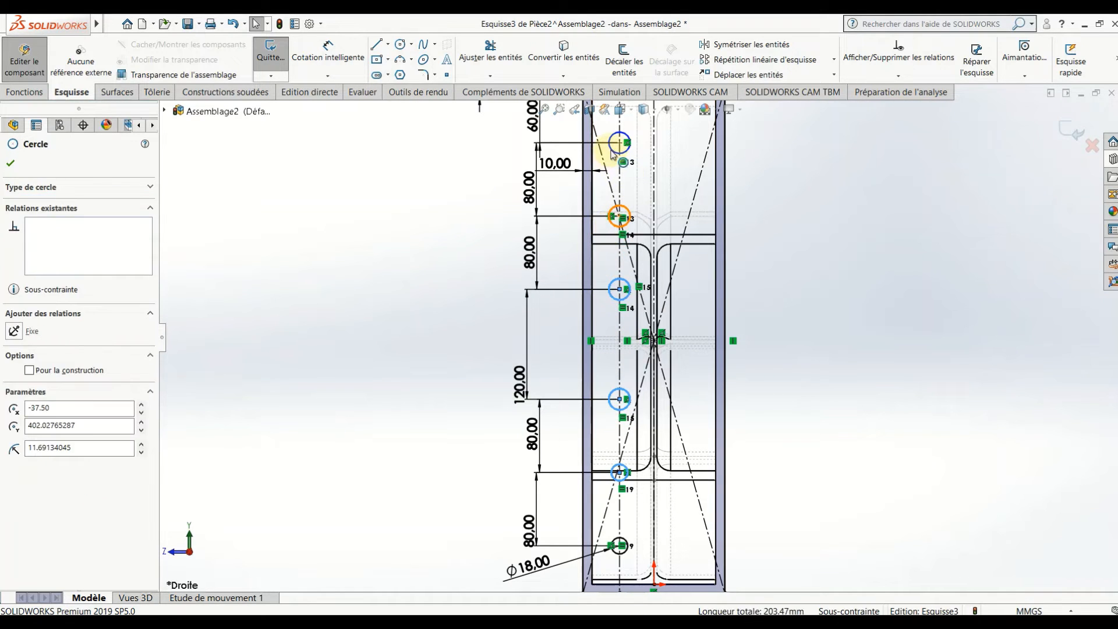
pyautogui.keyDown('ctrl'); pyautogui.click(612, 153); pyautogui.keyUp('ctrl')
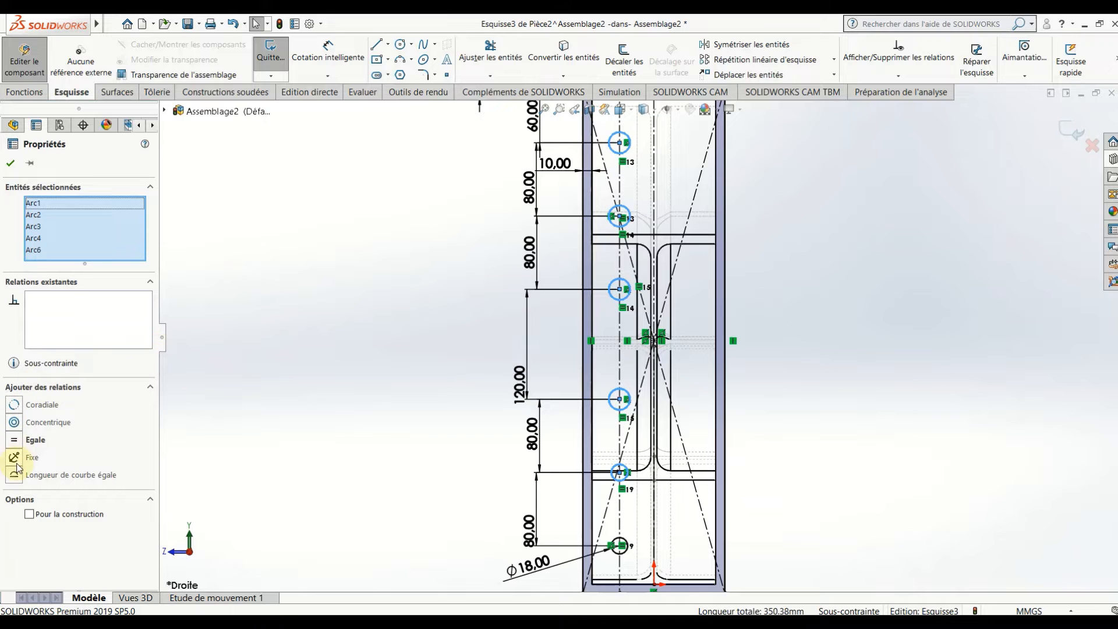
pyautogui.click(15, 442)
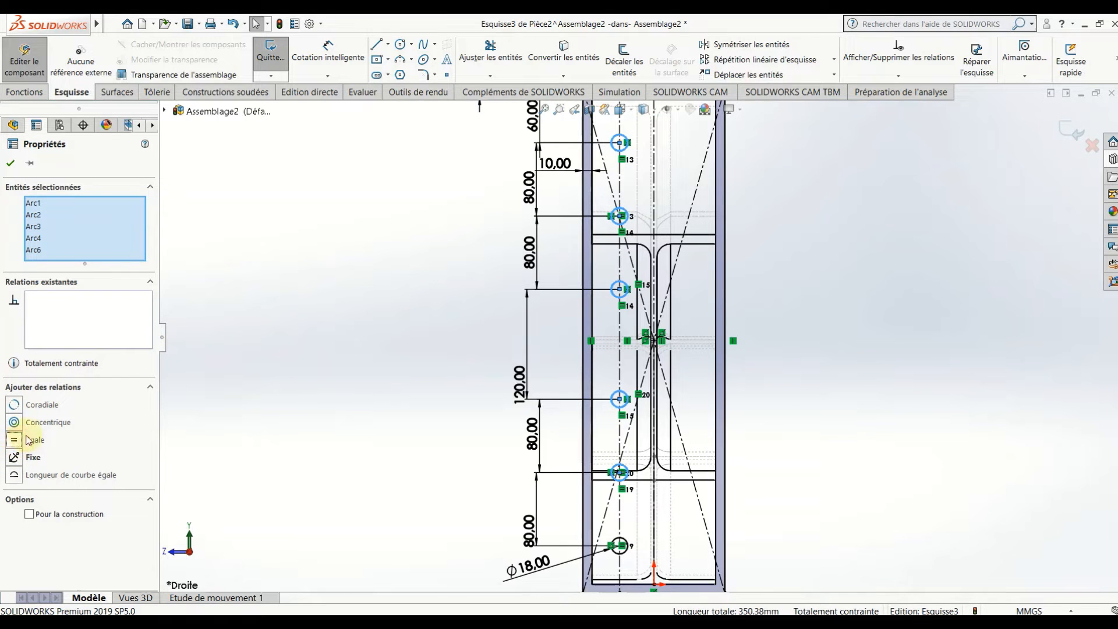
pyautogui.click(9, 163)
pyautogui.scroll(-2, 617, 201)
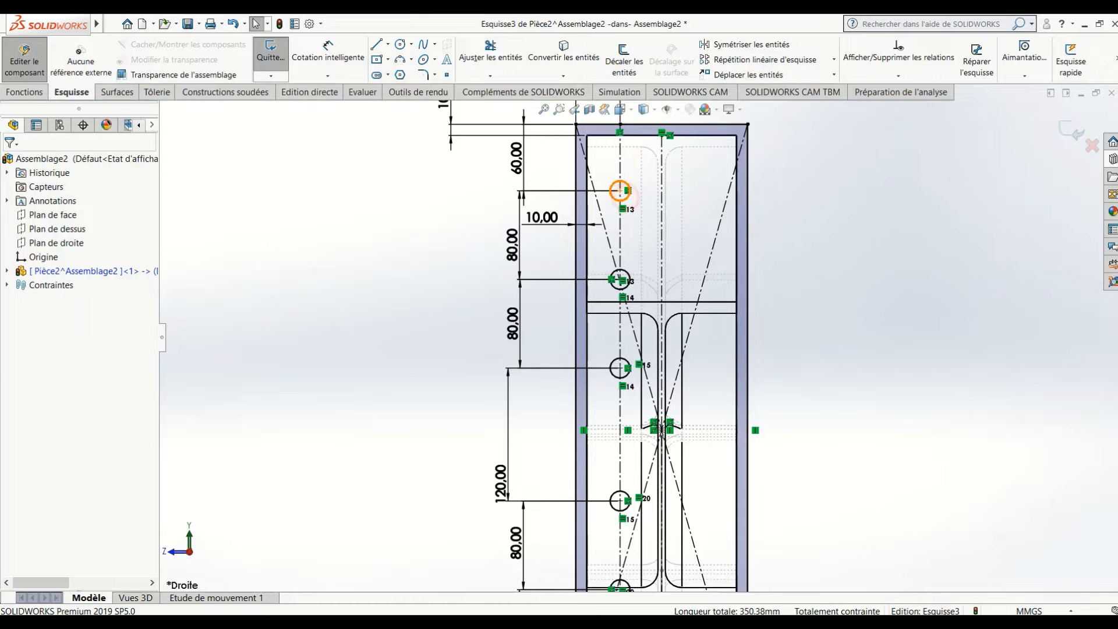
pyautogui.click(625, 199)
pyautogui.keyDown('ctrl'); pyautogui.click(619, 161); pyautogui.keyUp('ctrl')
pyautogui.keyDown('ctrl'); pyautogui.click(627, 276); pyautogui.keyUp('ctrl')
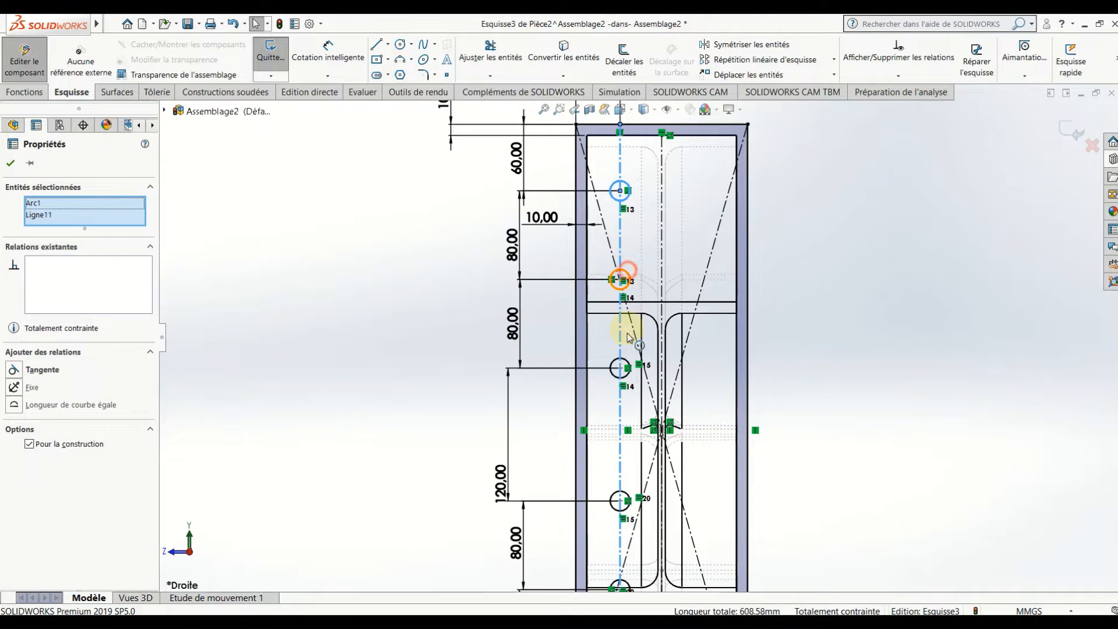
pyautogui.keyDown('ctrl'); pyautogui.click(628, 494); pyautogui.keyUp('ctrl')
pyautogui.scroll(2, 627, 436)
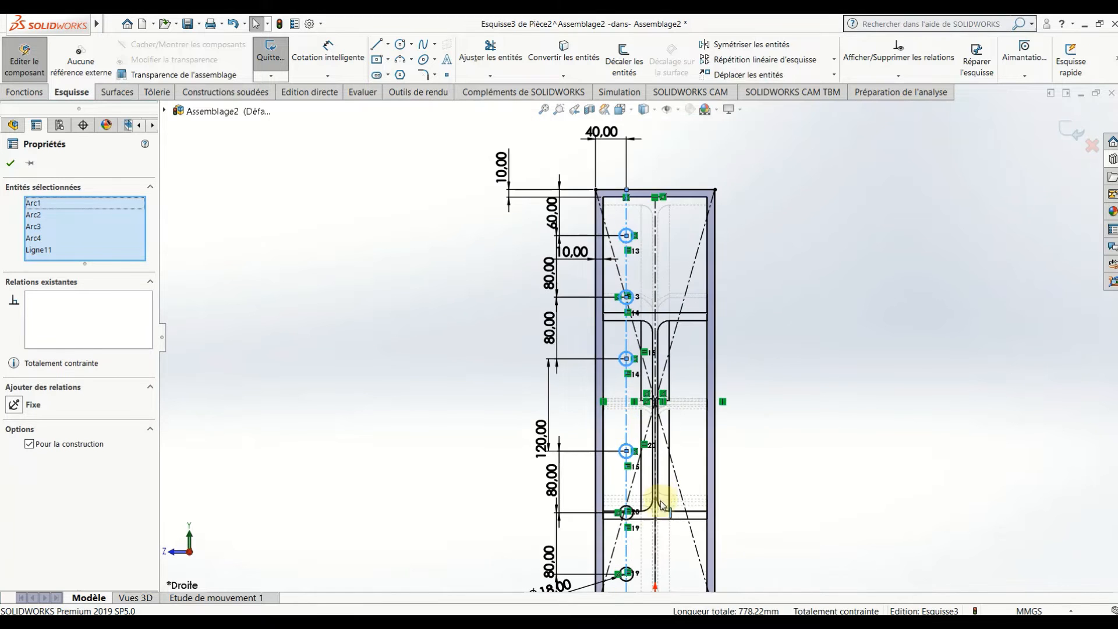
pyautogui.scroll(-4, 663, 521)
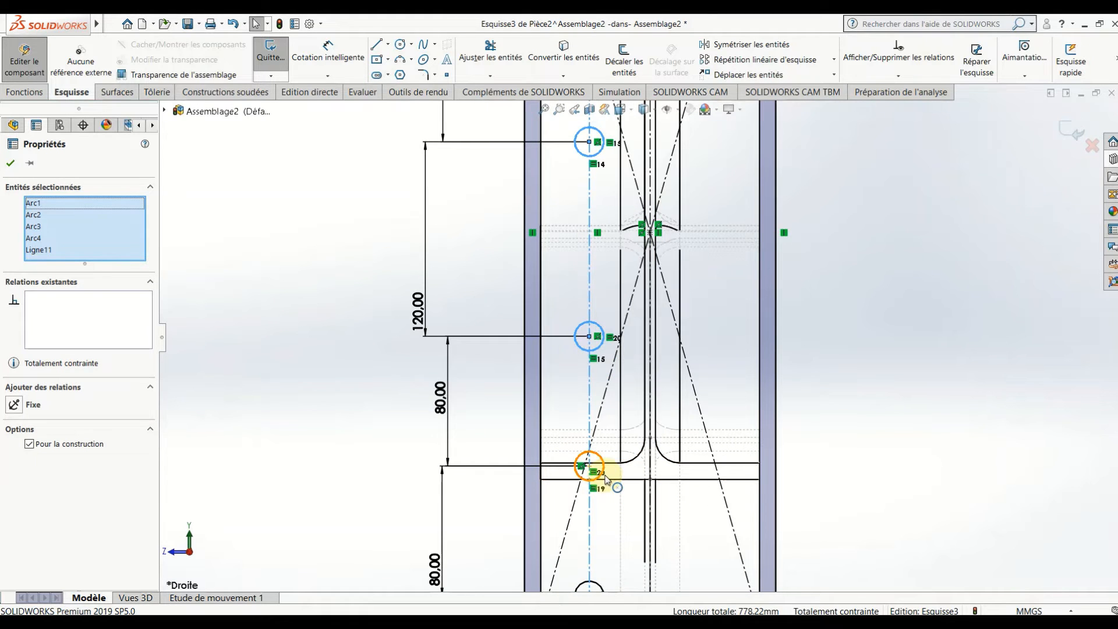
pyautogui.keyDown('ctrl'); pyautogui.click(606, 479); pyautogui.keyUp('ctrl')
pyautogui.scroll(3, 606, 479)
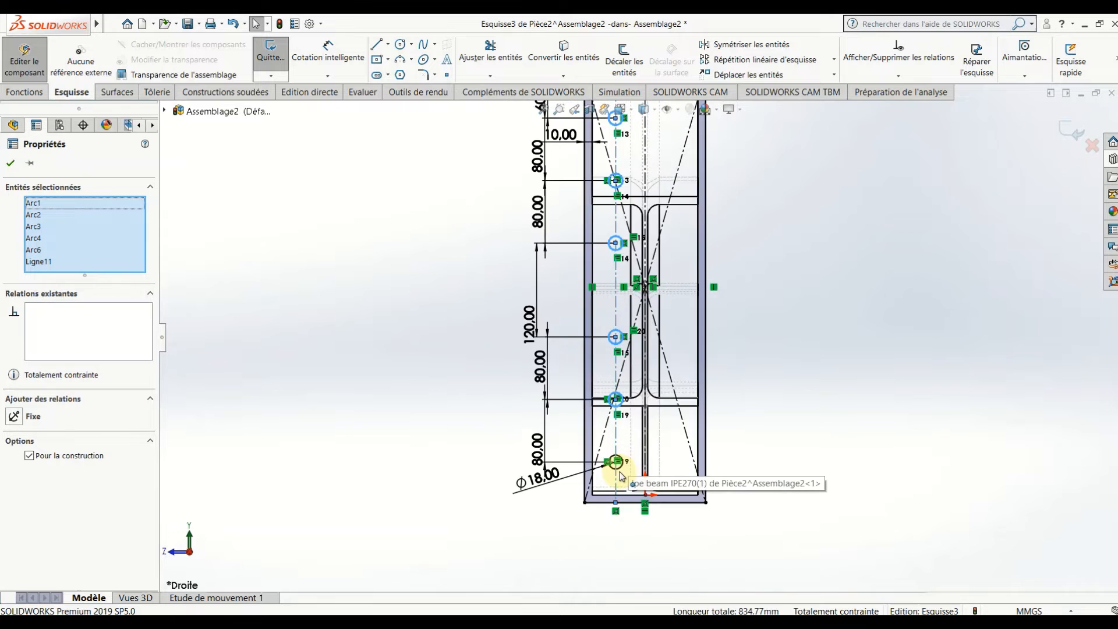
pyautogui.scroll(-3, 621, 476)
pyautogui.keyDown('ctrl'); pyautogui.click(625, 437); pyautogui.keyUp('ctrl')
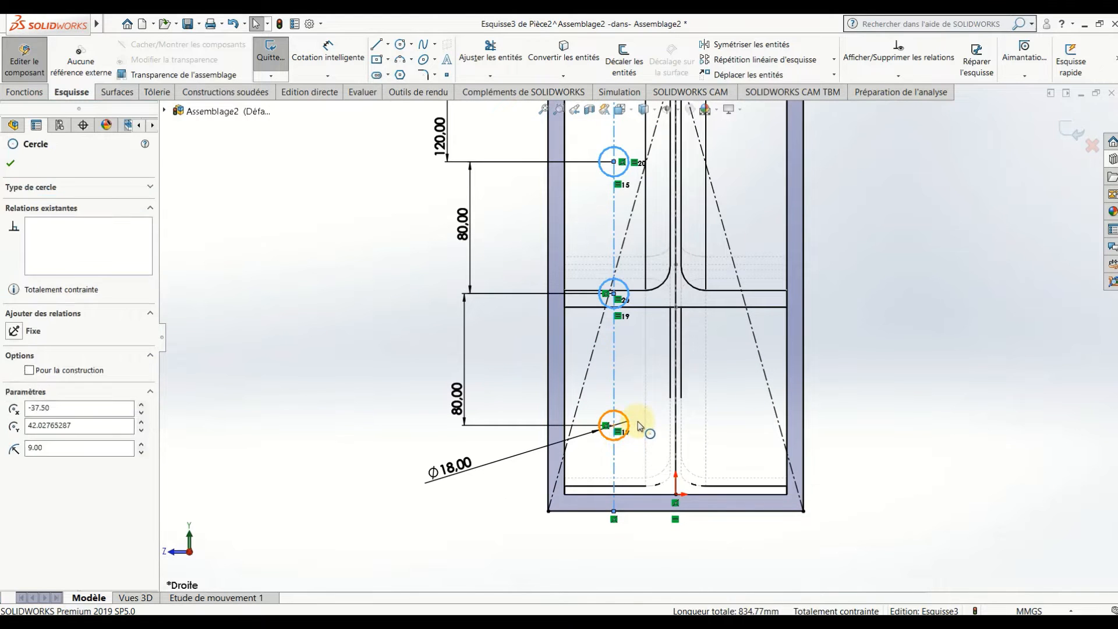
pyautogui.scroll(3, 627, 440)
pyautogui.moveTo(644, 430); pyautogui.dragTo(666, 388, button='middle')
pyautogui.scroll(3, 654, 368)
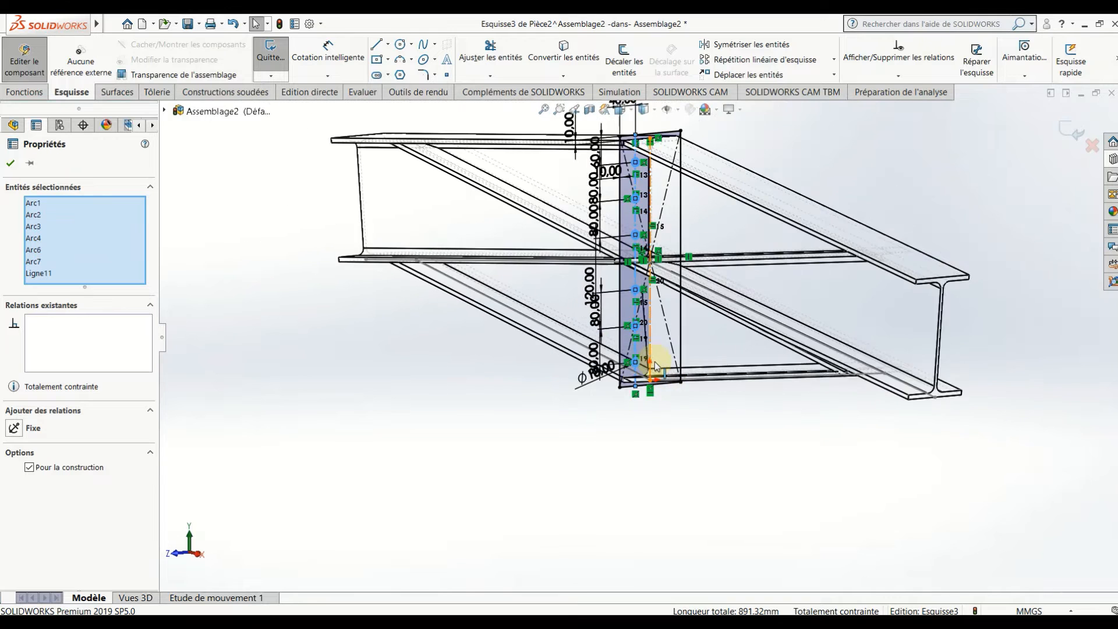
pyautogui.click(765, 45)
pyautogui.scroll(-6, 637, 250)
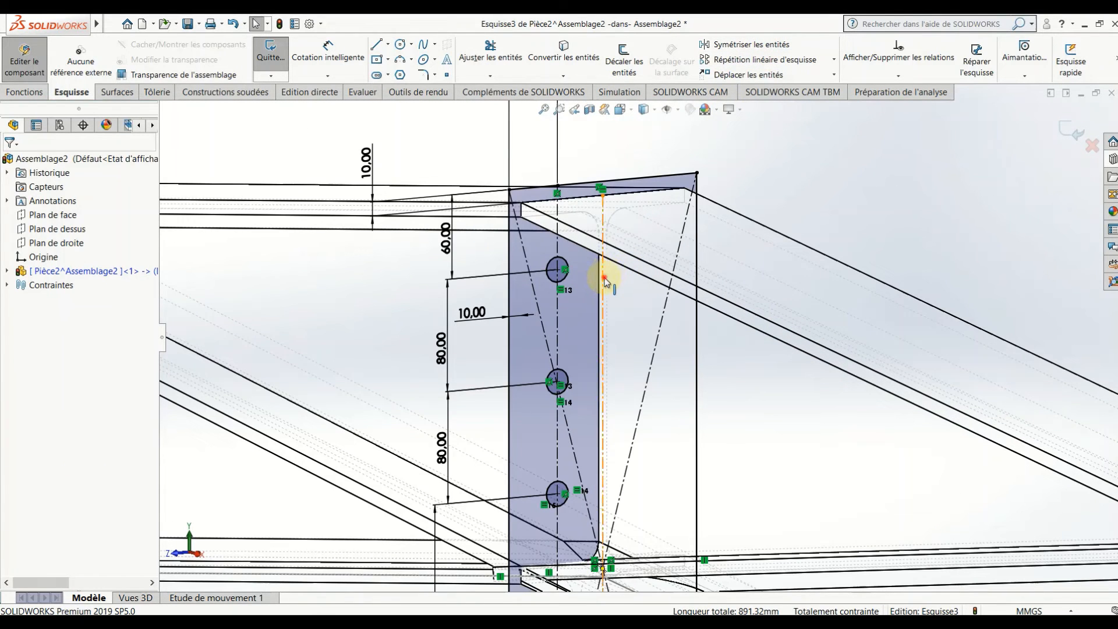
pyautogui.click(606, 281)
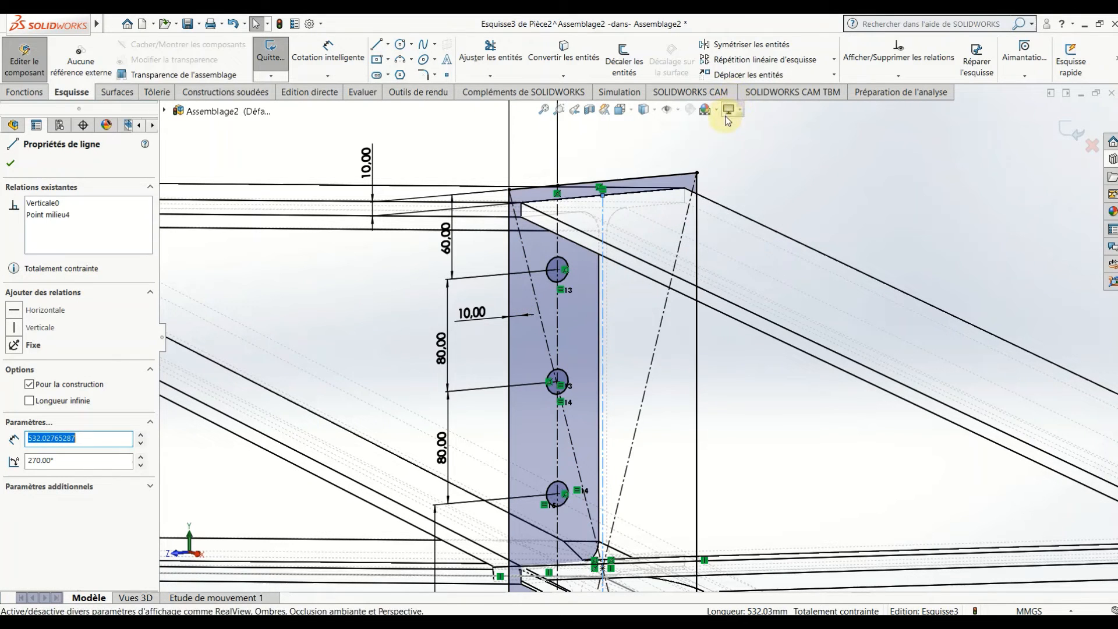
pyautogui.press('Escape')
# Step: Mirror the six bolt-hole circles and their centreline about the end plate's central vertical centreline, keeping the originals
pyautogui.click(732, 44)
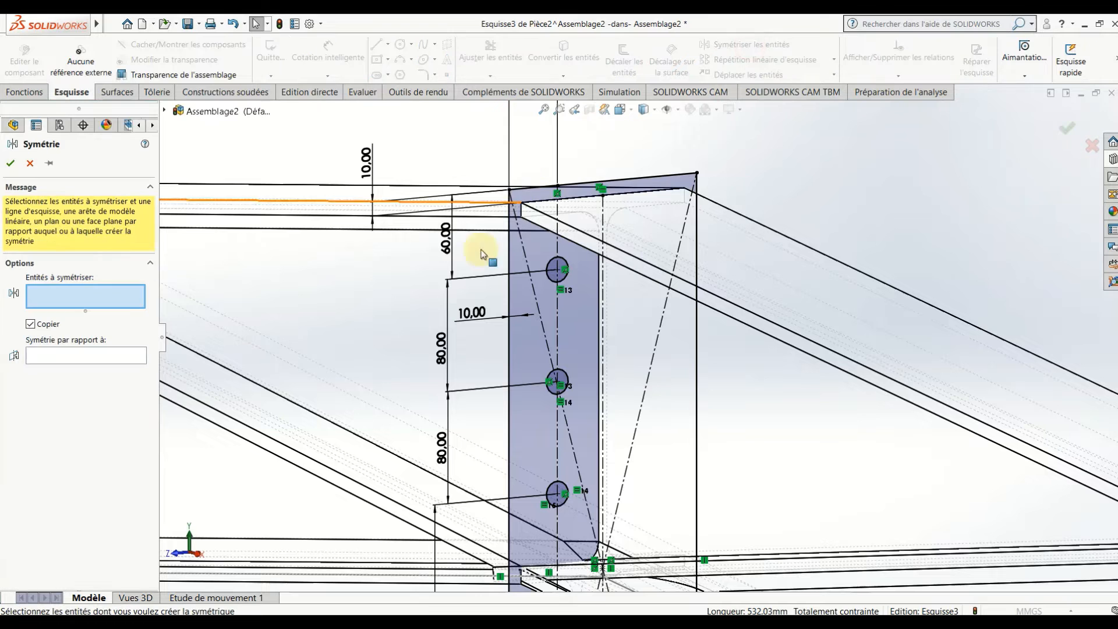
pyautogui.click(548, 282)
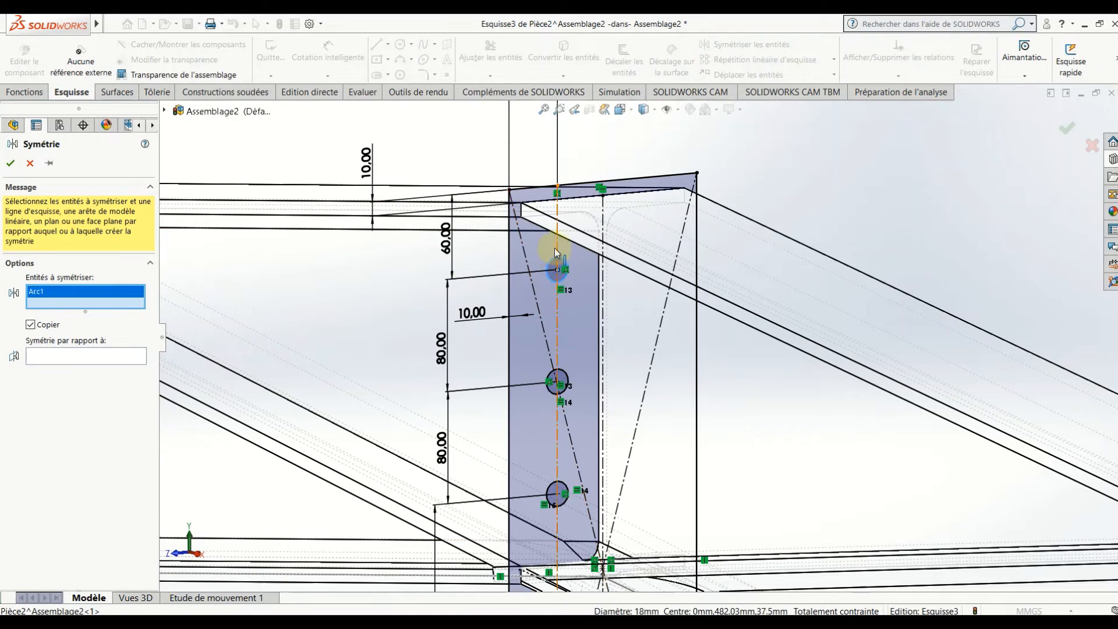
pyautogui.click(556, 323)
pyautogui.click(547, 373)
pyautogui.click(555, 494)
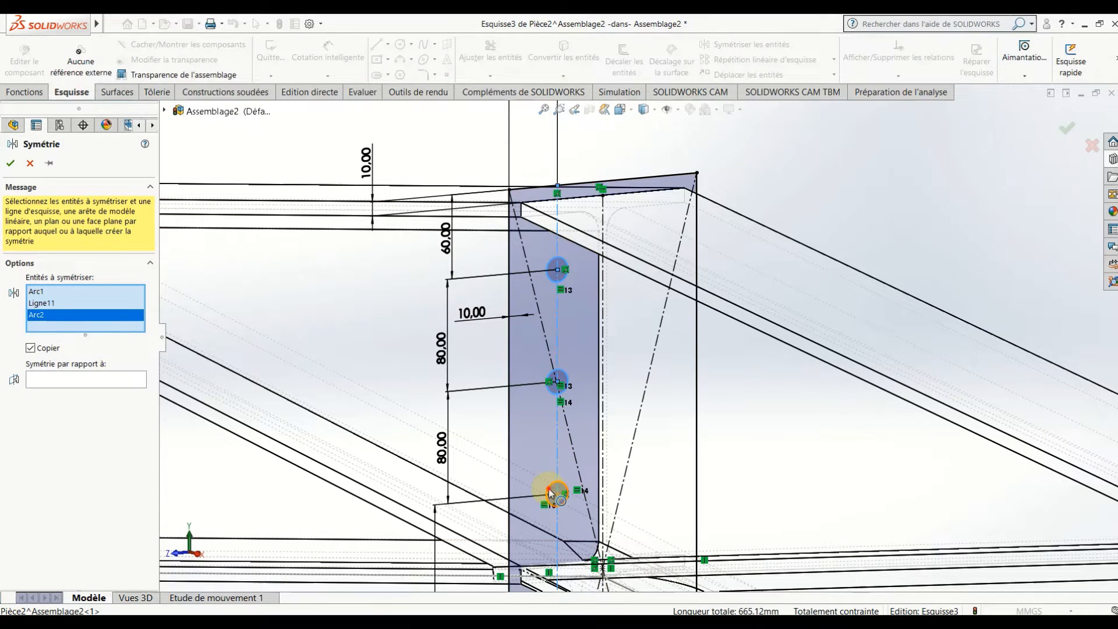
pyautogui.scroll(2, 553, 407)
pyautogui.scroll(-2, 585, 457)
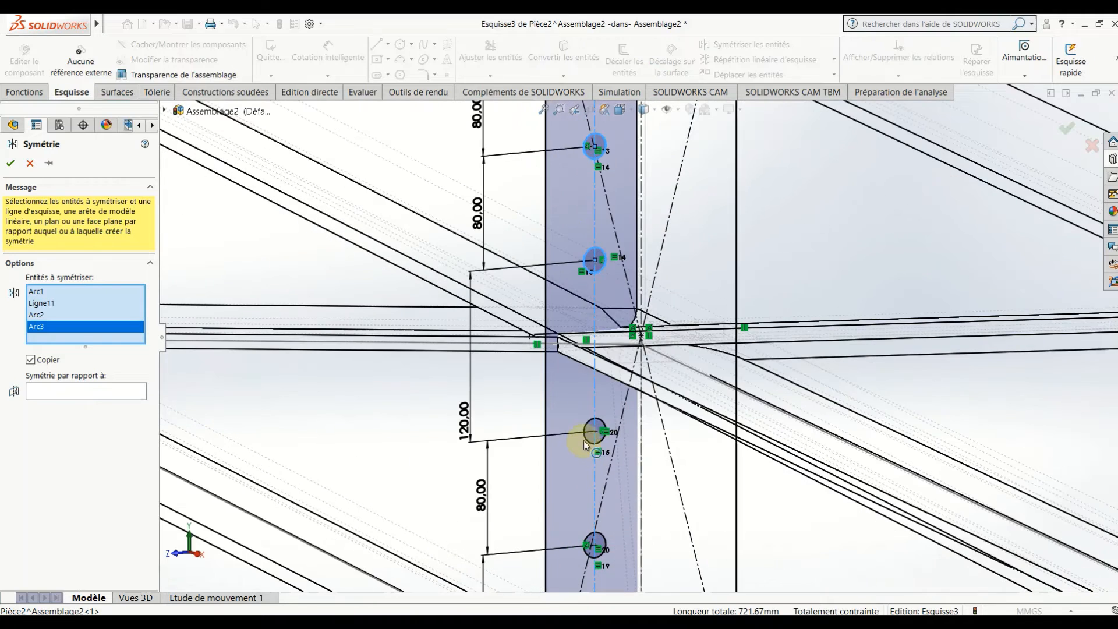
pyautogui.click(592, 432)
pyautogui.click(587, 539)
pyautogui.scroll(2, 583, 478)
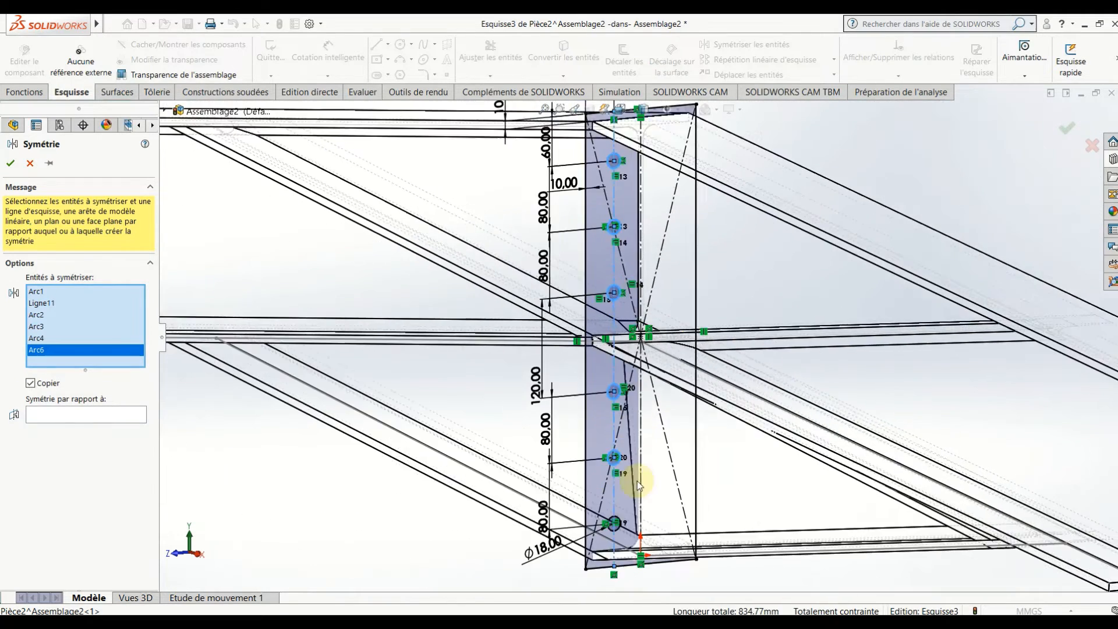
pyautogui.scroll(-2, 627, 466)
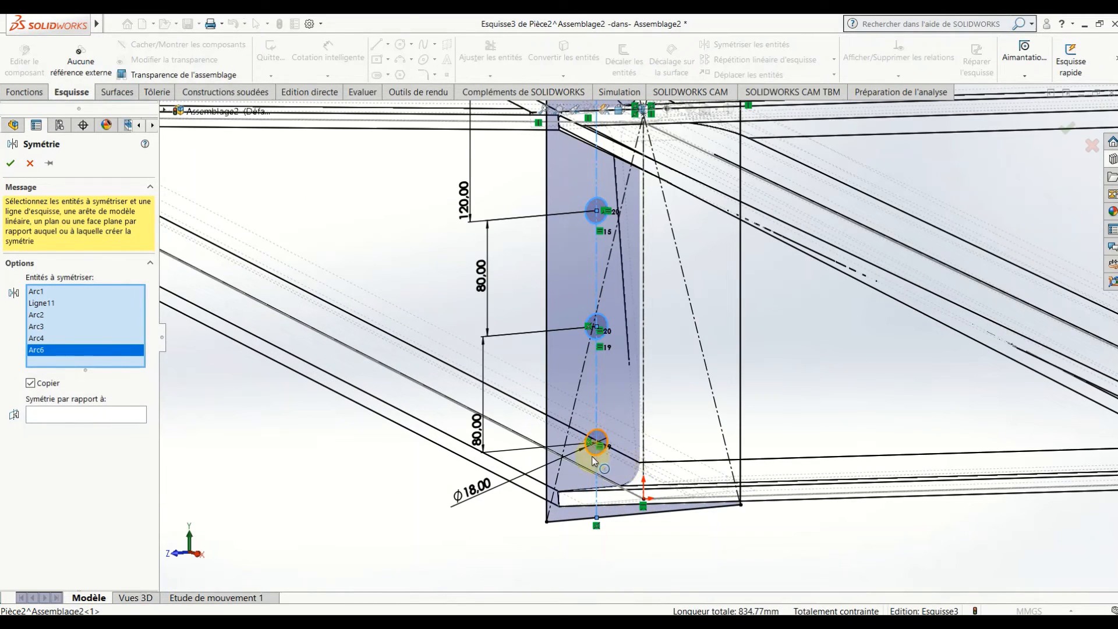
pyautogui.click(596, 456)
pyautogui.scroll(2, 639, 337)
pyautogui.click(93, 430)
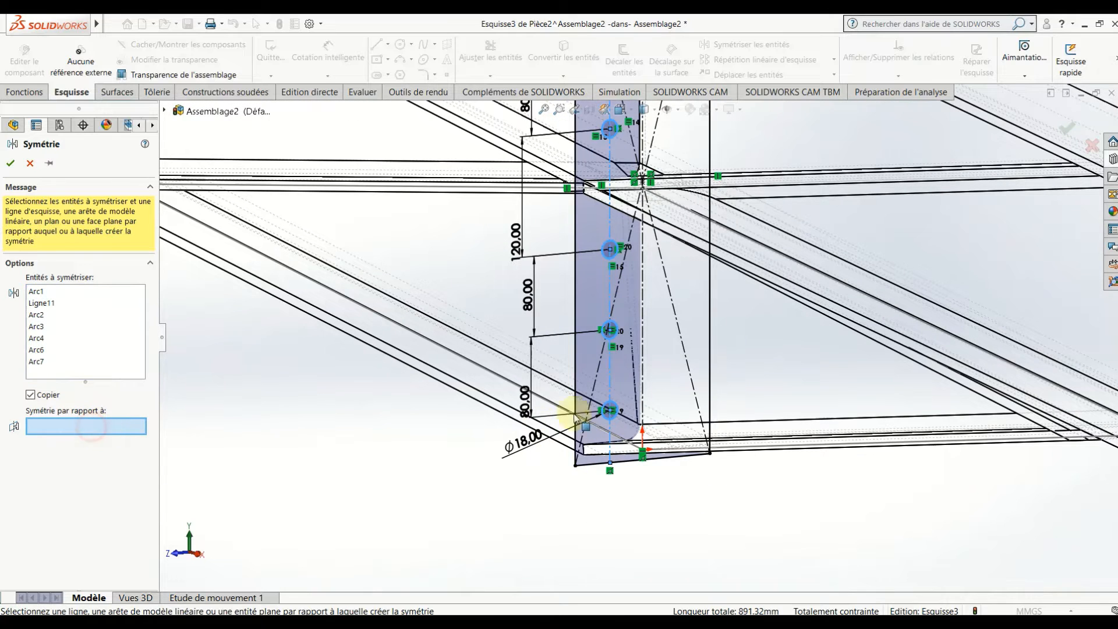
pyautogui.click(642, 351)
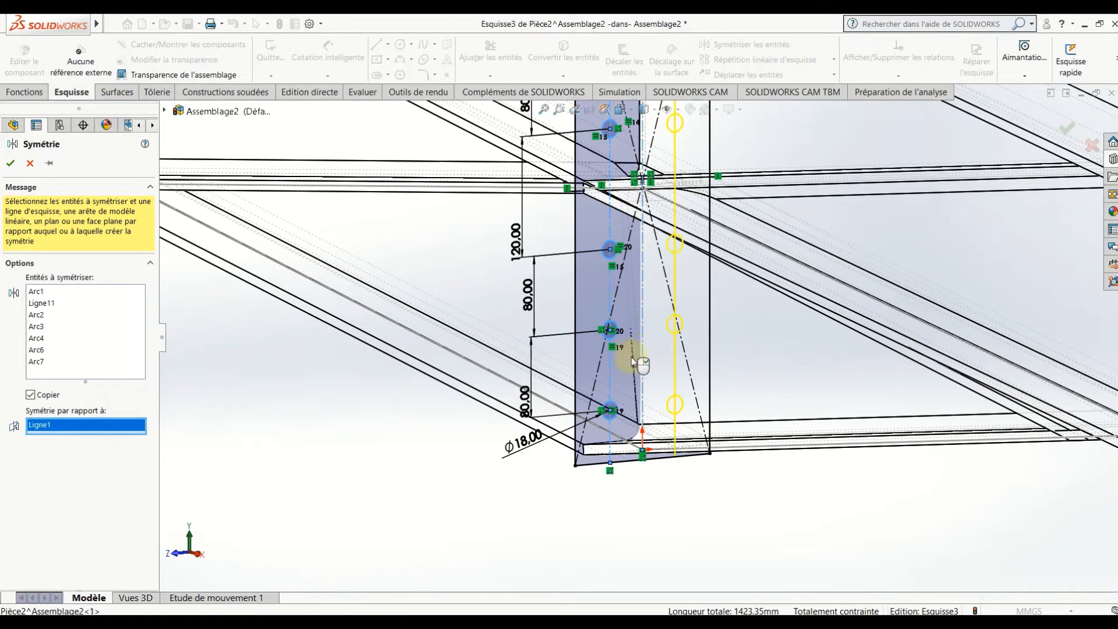
pyautogui.click(12, 168)
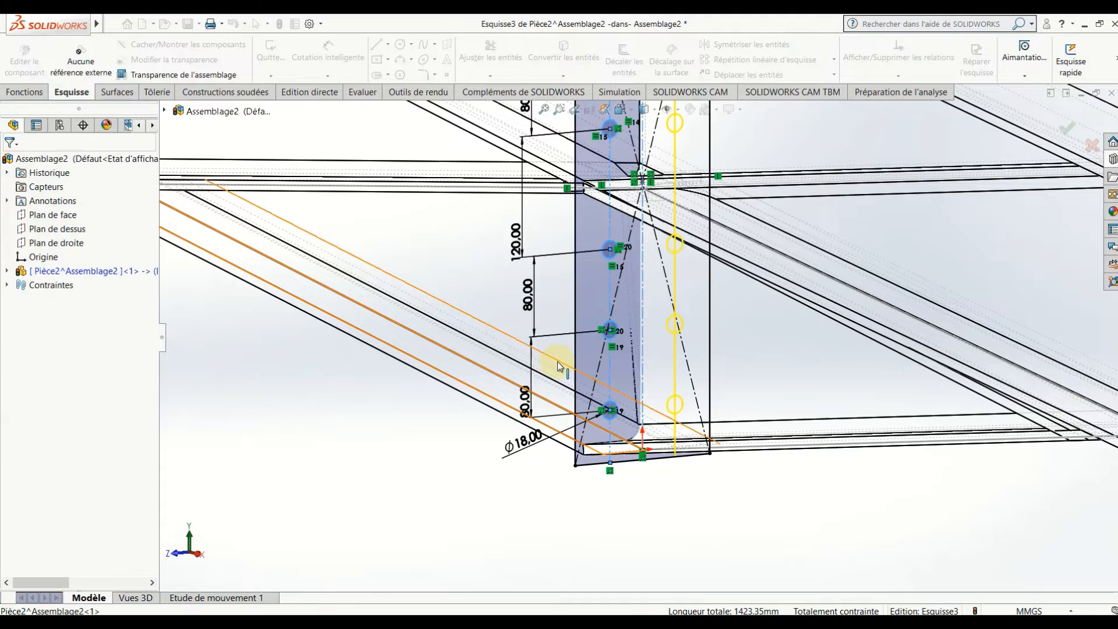
# Step: Extrude the end-plate sketch as a 12 mm blind boss in the reversed direction
pyautogui.scroll(8, 560, 368)
pyautogui.moveTo(560, 389); pyautogui.dragTo(606, 431, button='middle')
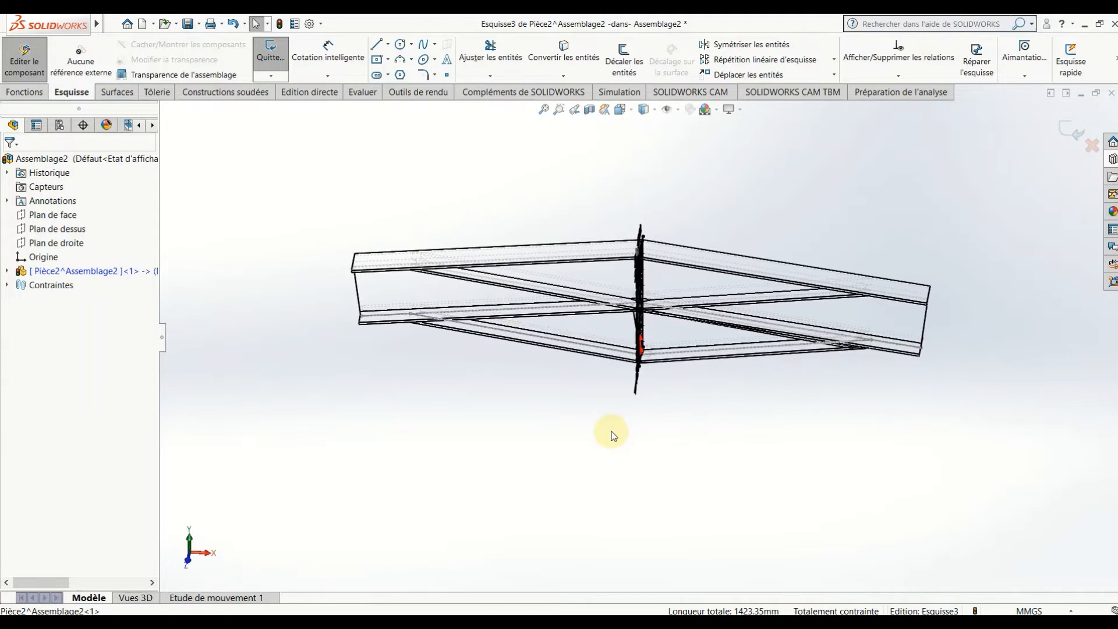
pyautogui.moveTo(637, 395); pyautogui.dragTo(606, 386, button='middle')
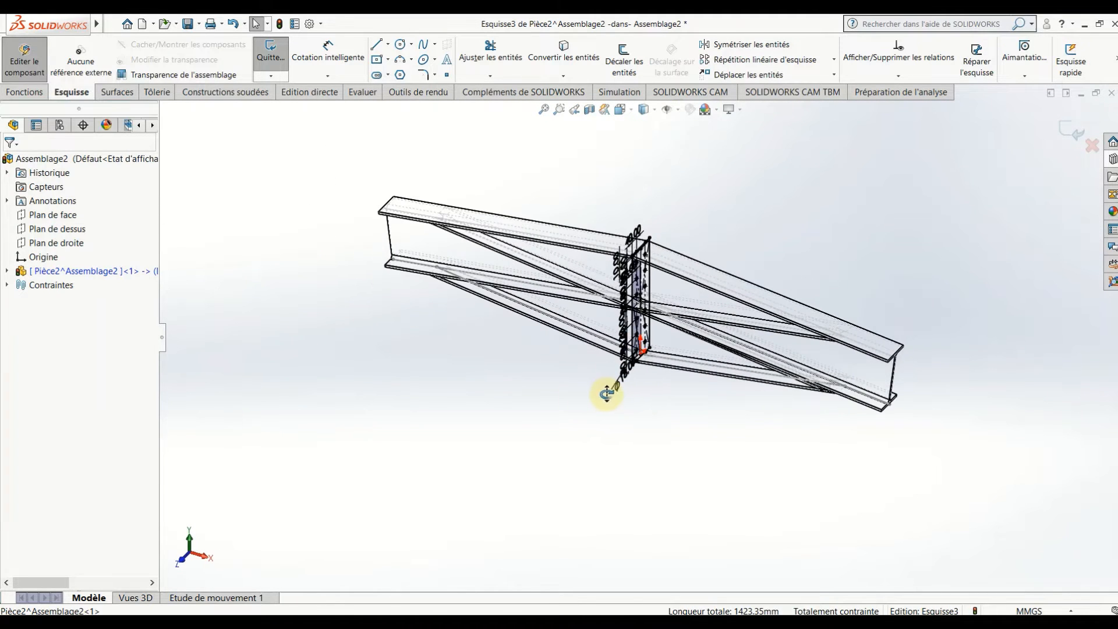
pyautogui.click(36, 93)
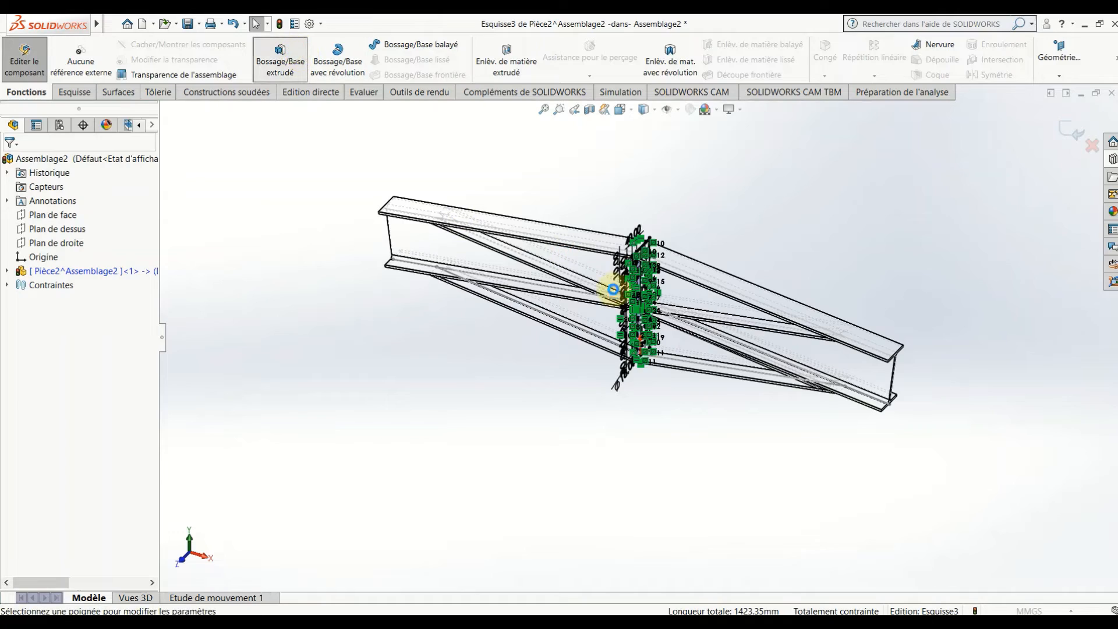
pyautogui.scroll(-6, 613, 289)
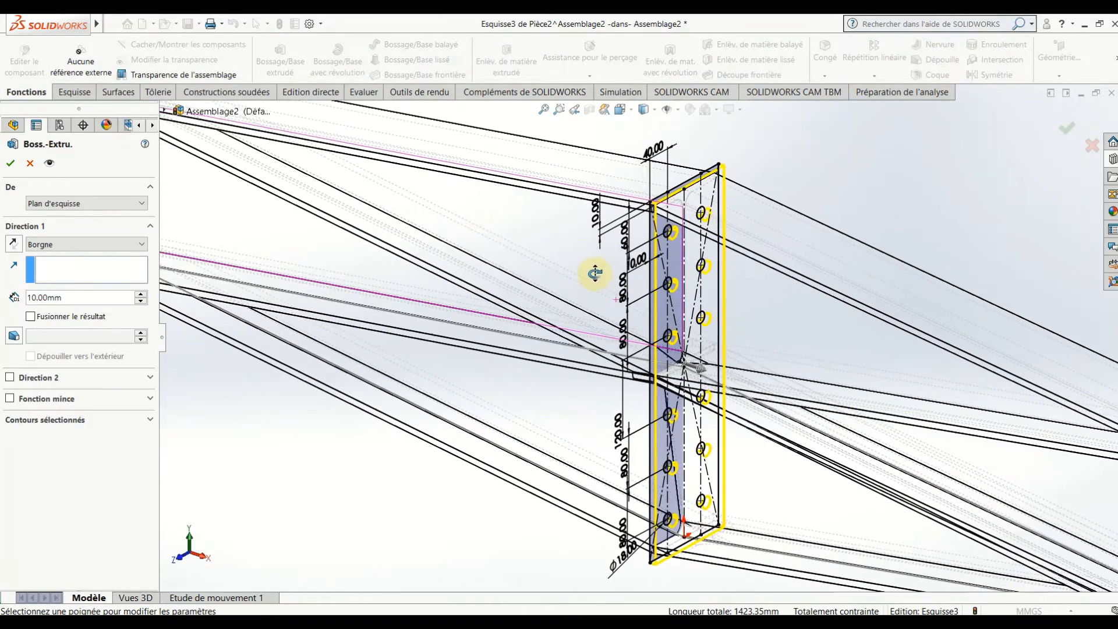
pyautogui.moveTo(594, 273); pyautogui.dragTo(587, 277, button='middle')
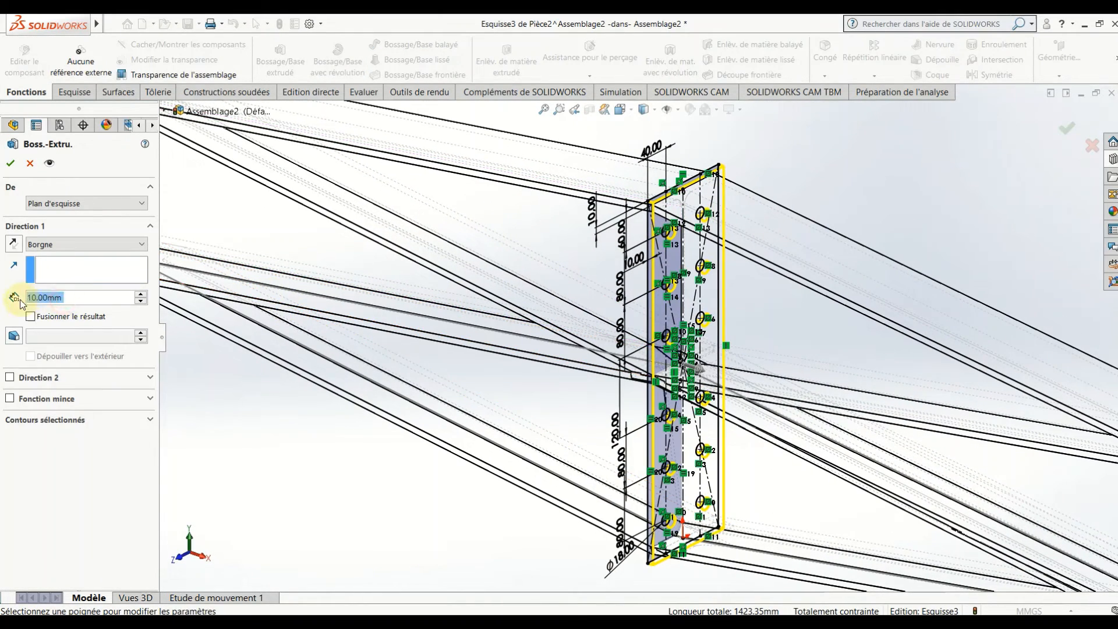
pyautogui.write('12')
pyautogui.press('Return')
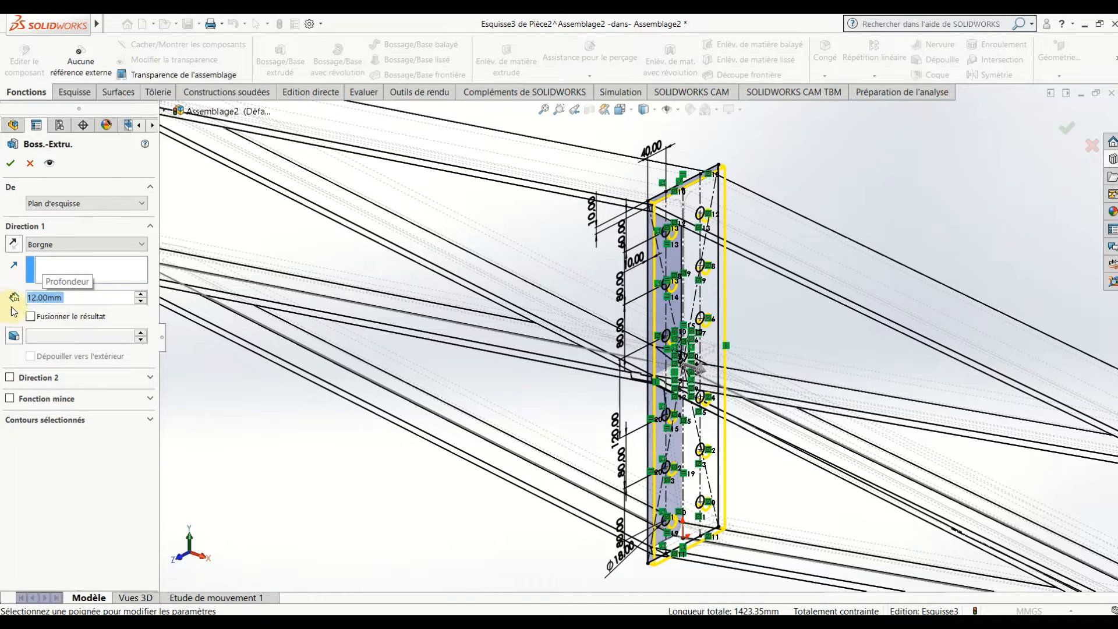
pyautogui.click(14, 244)
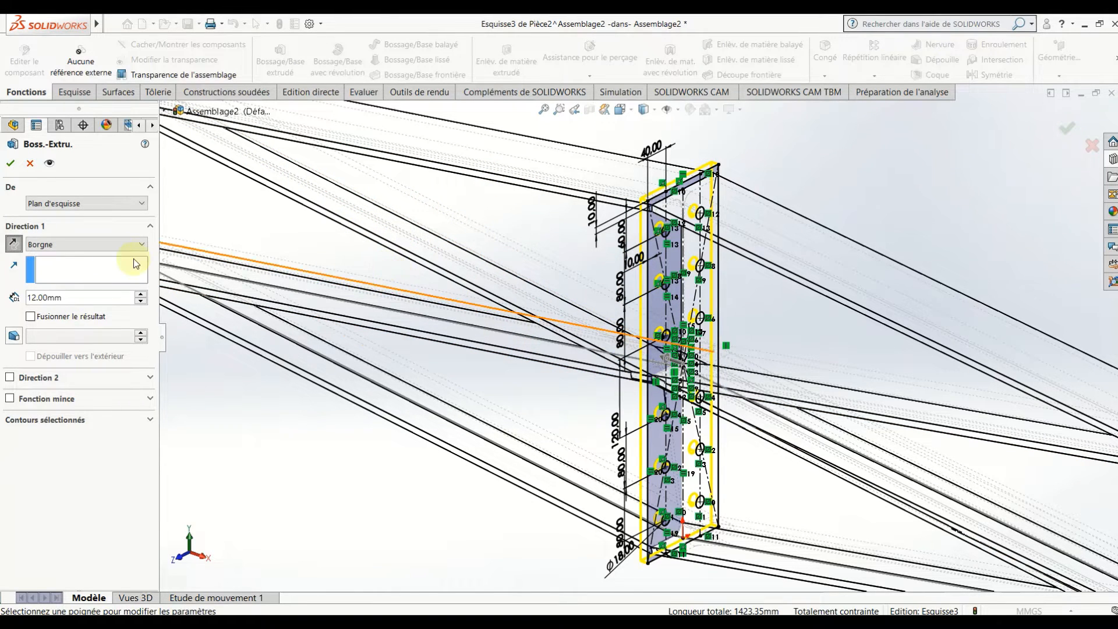
pyautogui.click(12, 165)
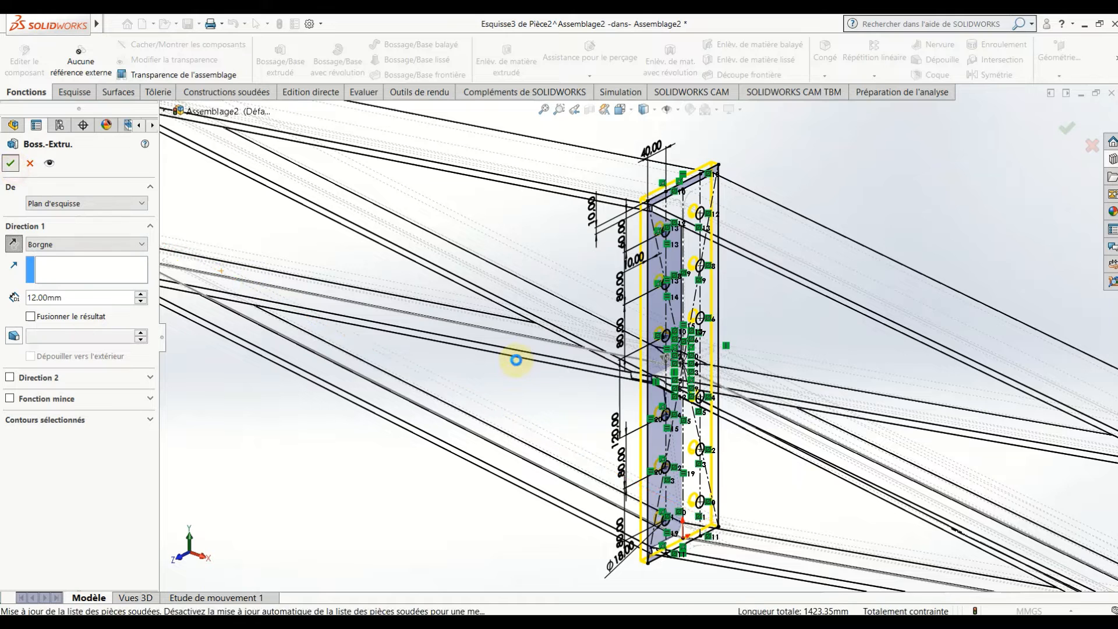
# Step: Clear the selection of the extruded end plate and switch the model display to shaded with edges
pyautogui.scroll(3, 653, 301)
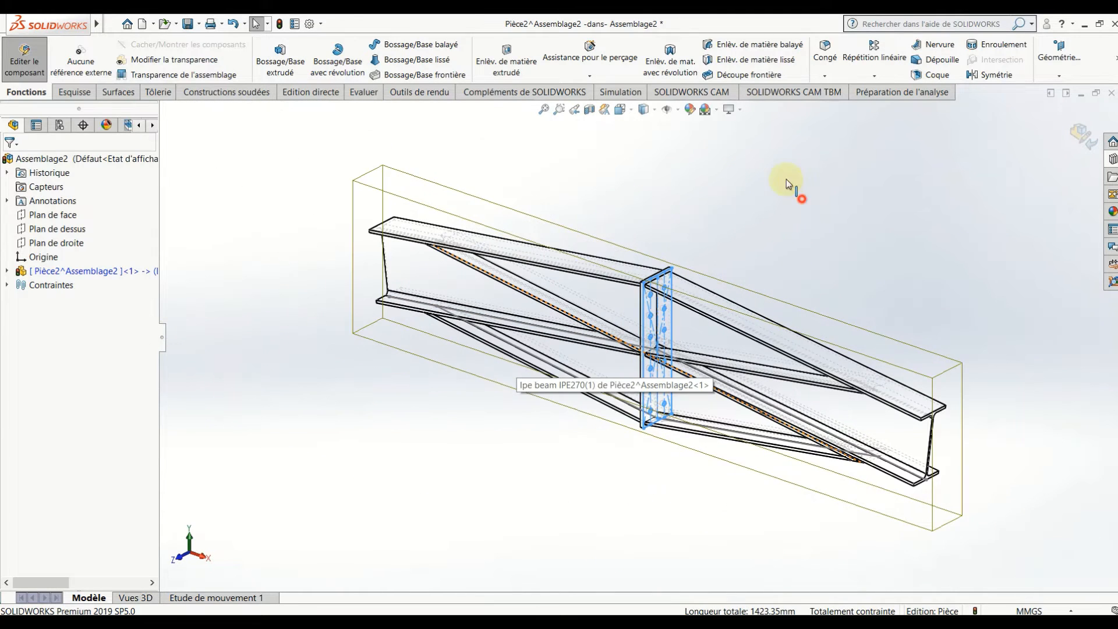
pyautogui.click(791, 185)
pyautogui.click(654, 111)
pyautogui.click(644, 191)
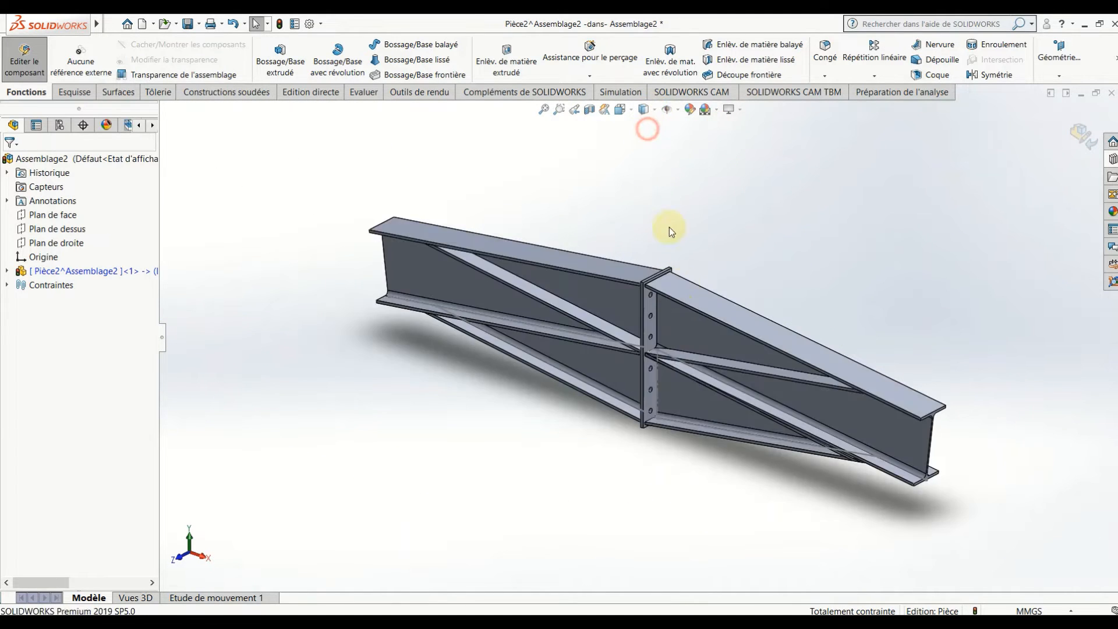
pyautogui.scroll(-5, 653, 244)
pyautogui.scroll(5, 655, 279)
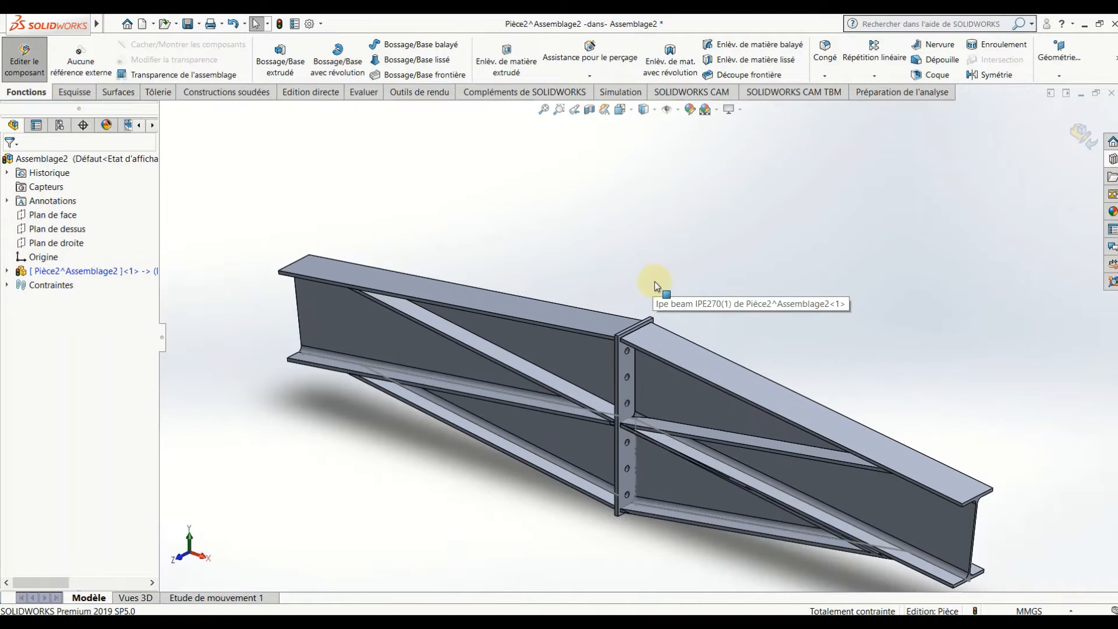
pyautogui.scroll(-4, 654, 285)
pyautogui.scroll(3, 651, 288)
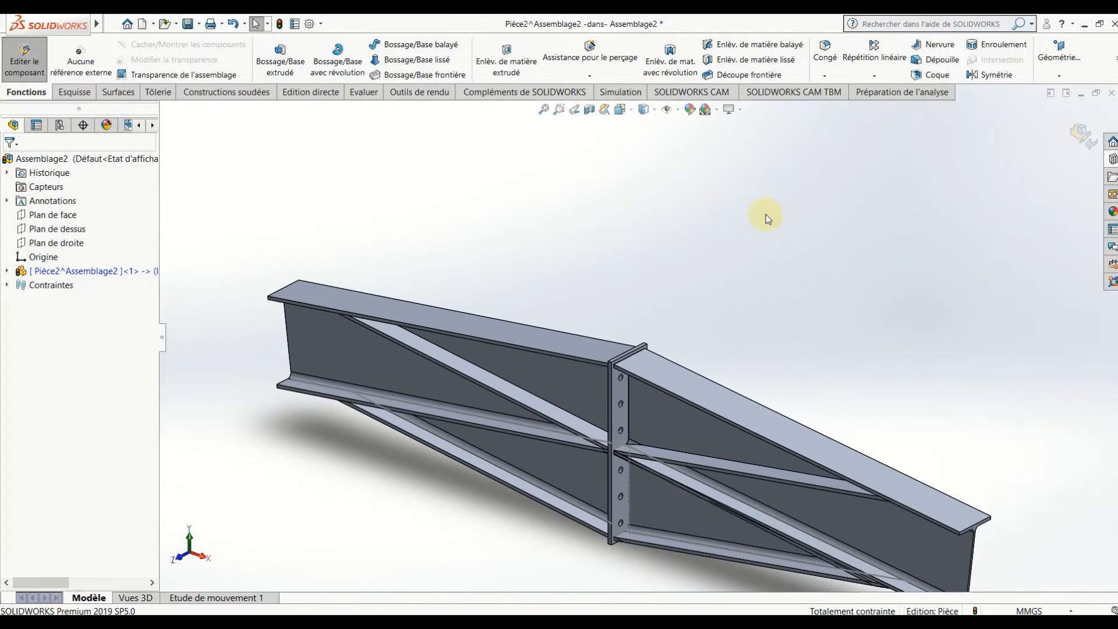
pyautogui.click(991, 77)
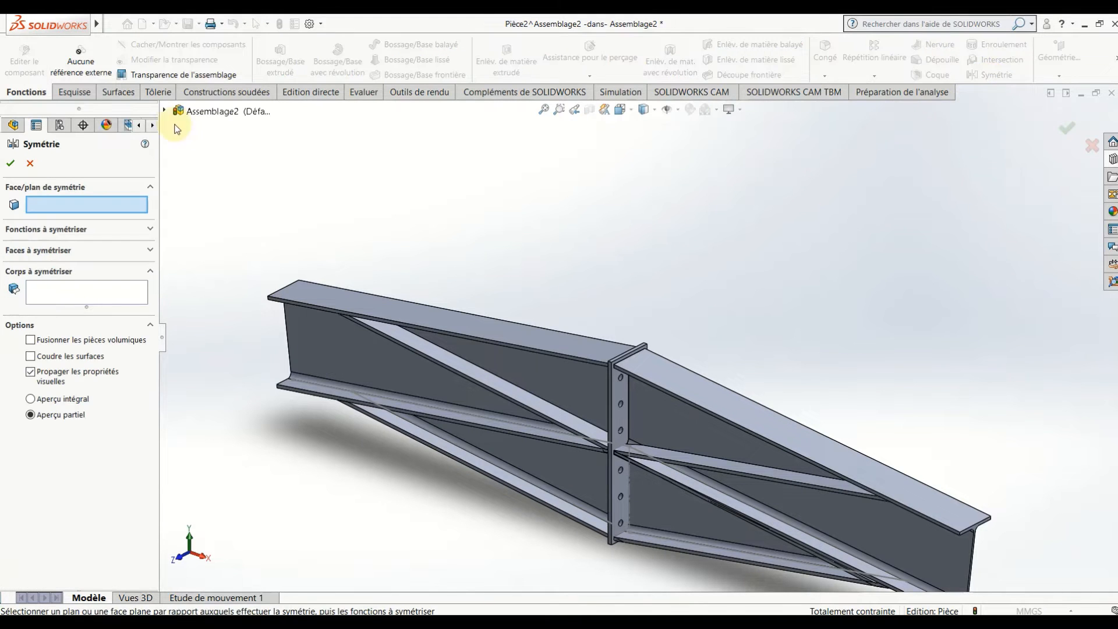
pyautogui.click(165, 112)
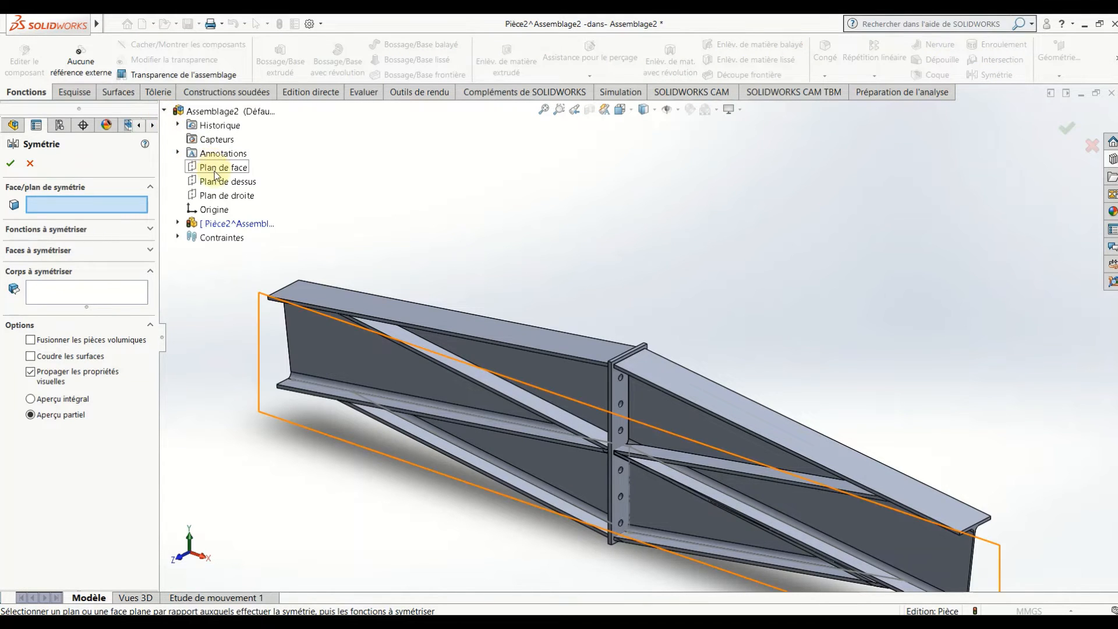
pyautogui.click(213, 195)
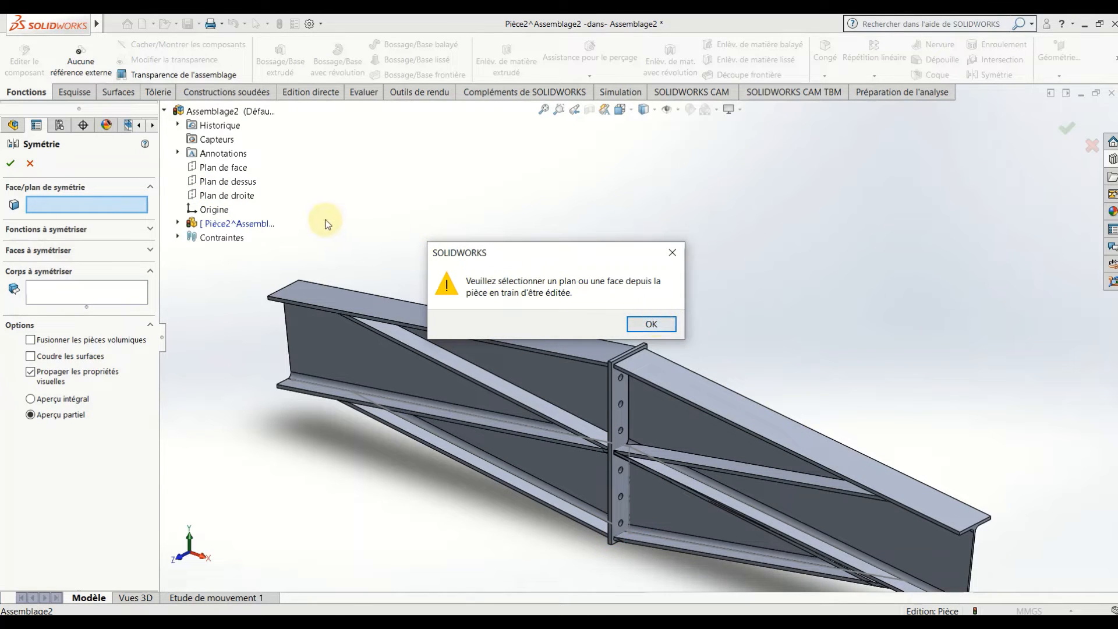
pyautogui.click(668, 330)
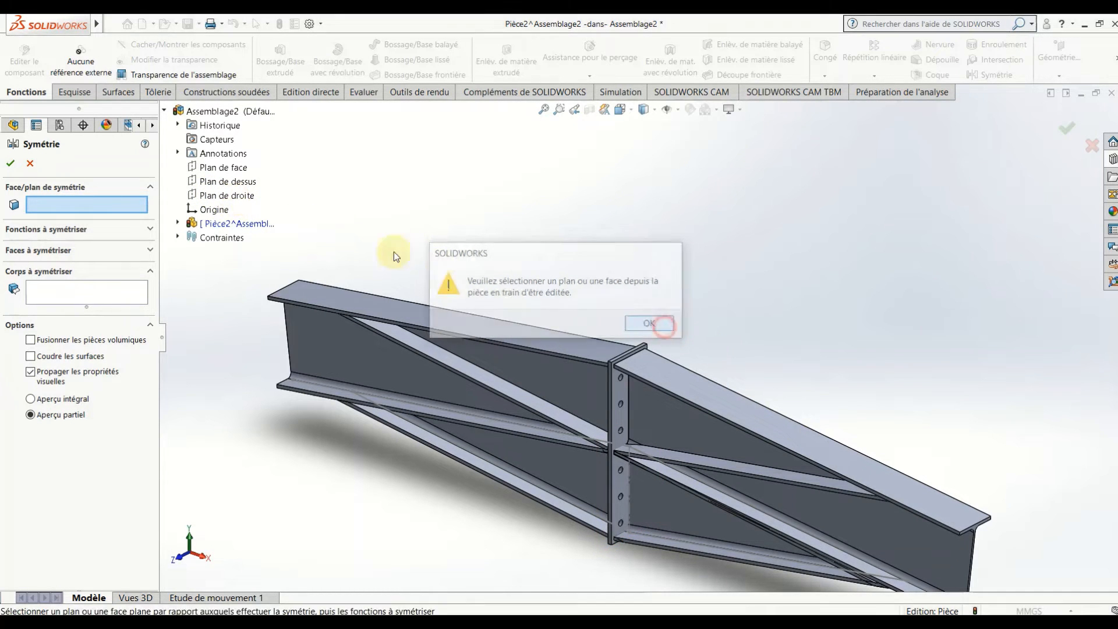
pyautogui.click(242, 198)
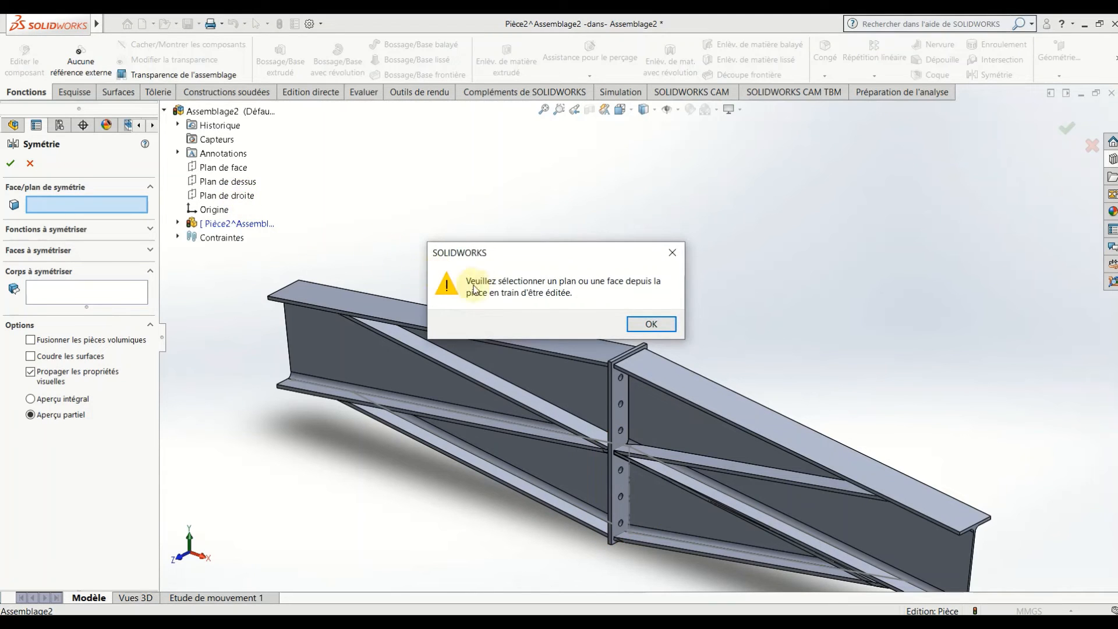
pyautogui.click(671, 257)
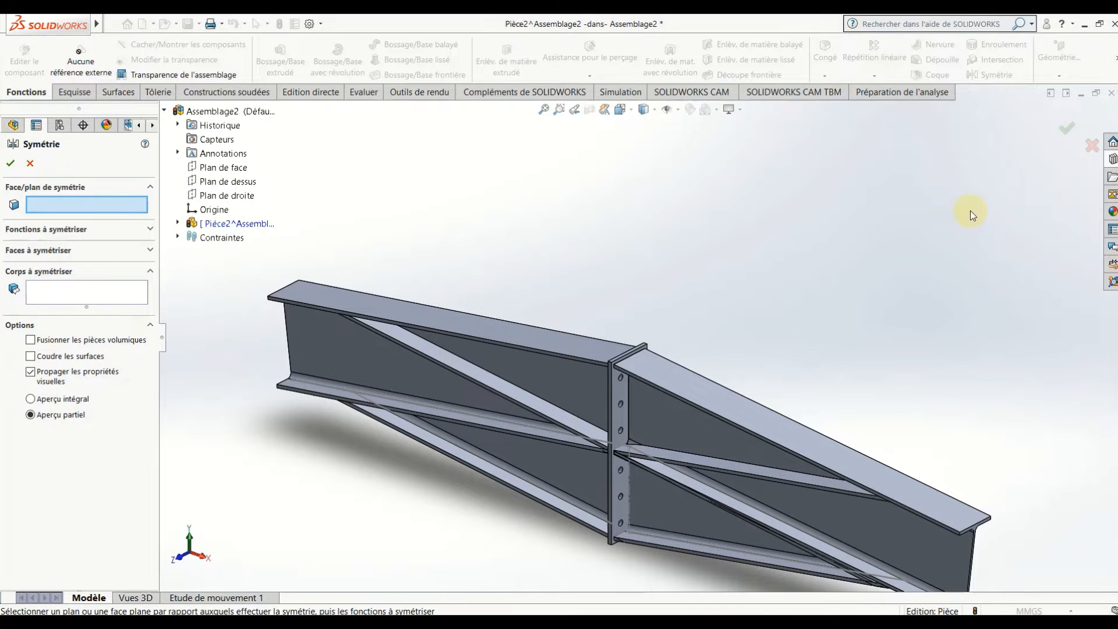
pyautogui.click(1092, 145)
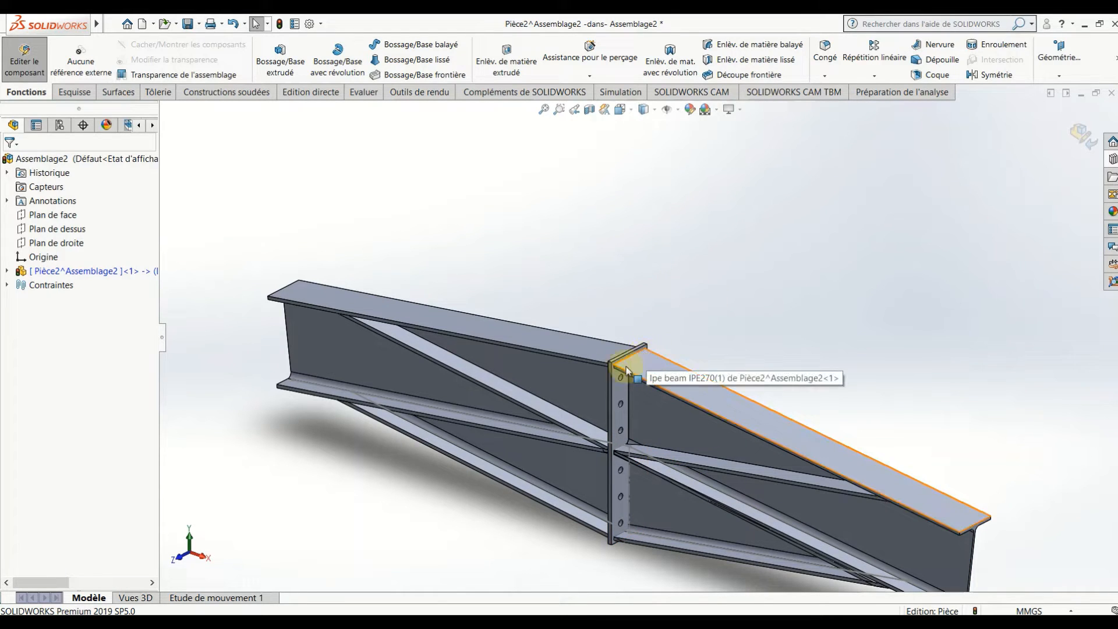
# Step: Mirror the end-plate body about its own right-hand holed face without merging the solids, then clear the selection
pyautogui.click(6, 272)
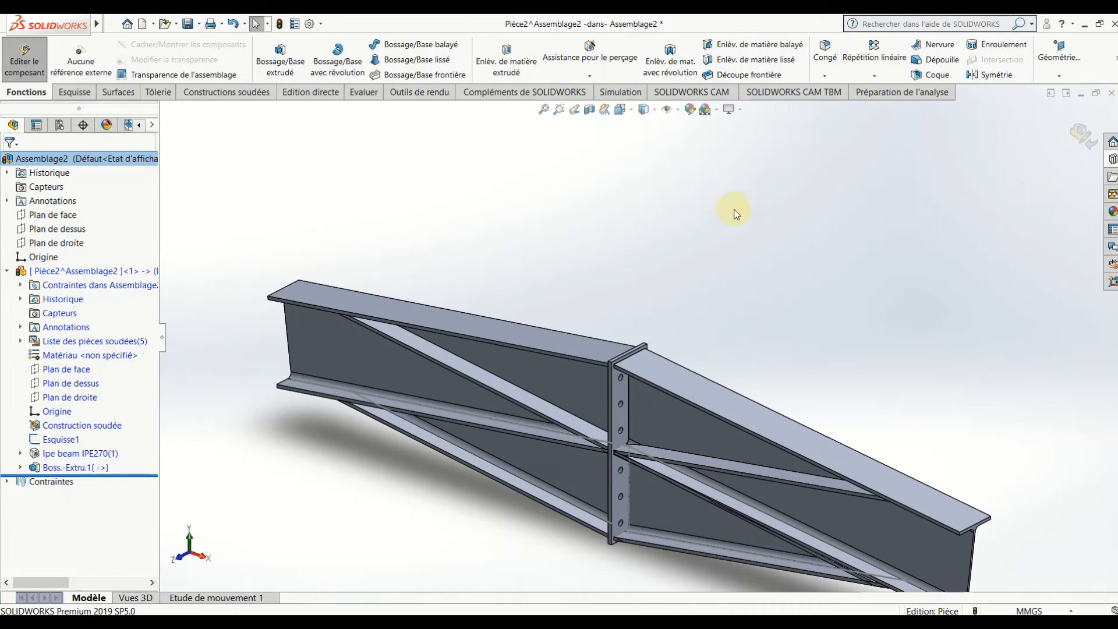
pyautogui.click(875, 77)
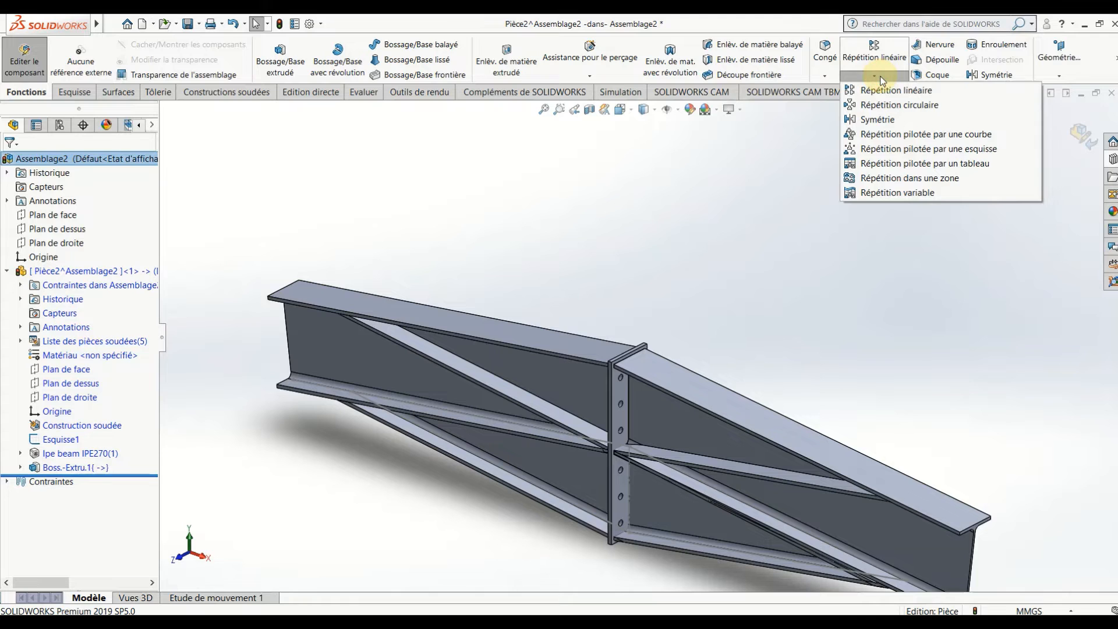
pyautogui.click(877, 118)
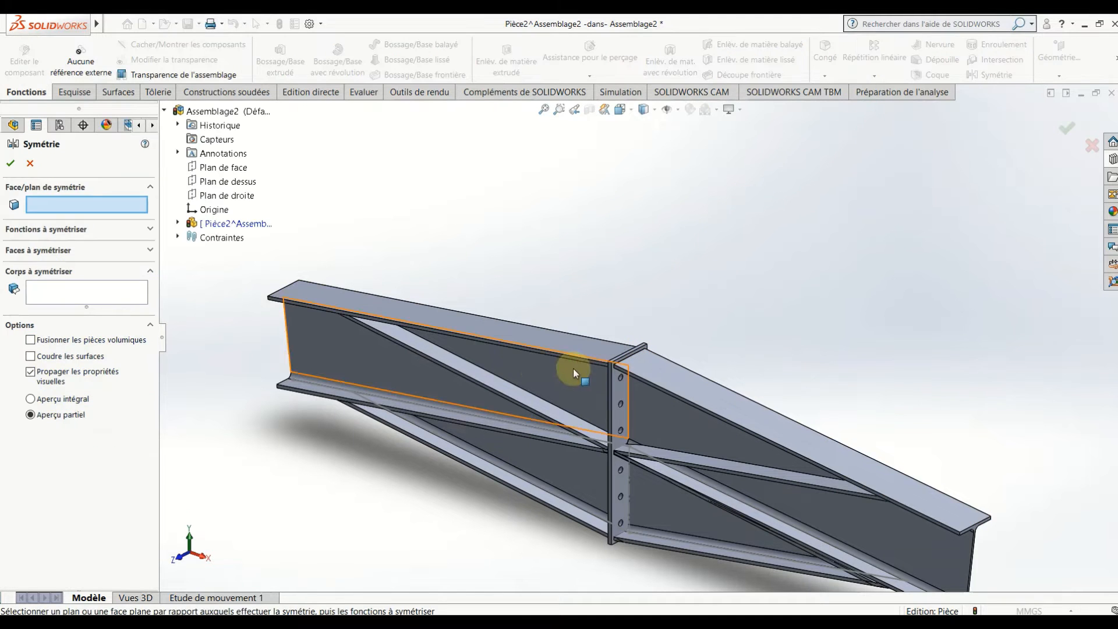
pyautogui.click(618, 410)
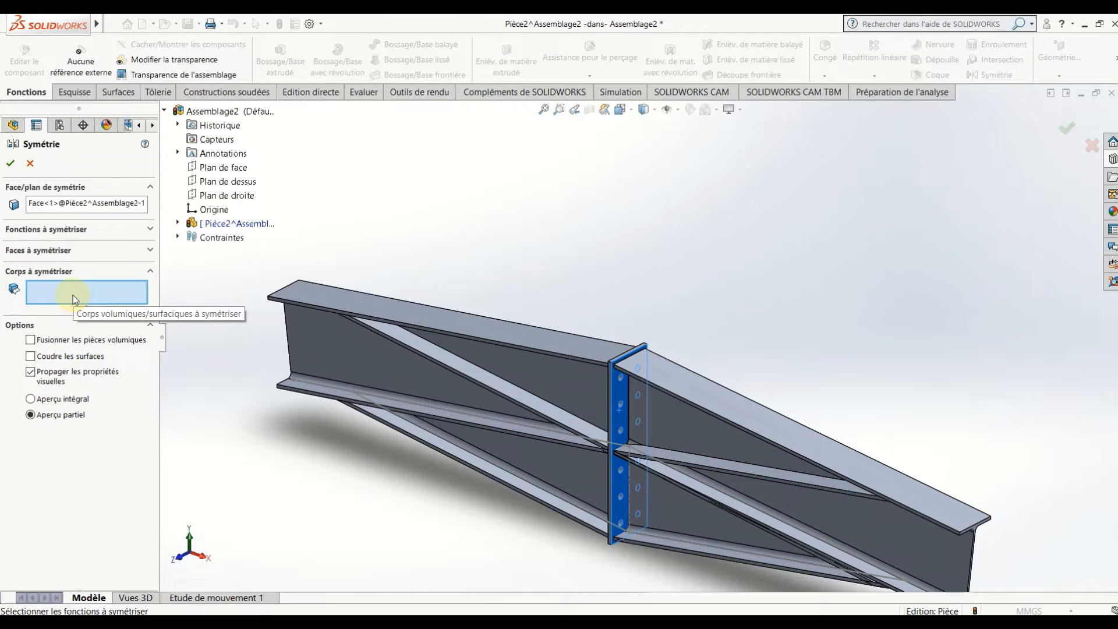
pyautogui.scroll(-5, 611, 451)
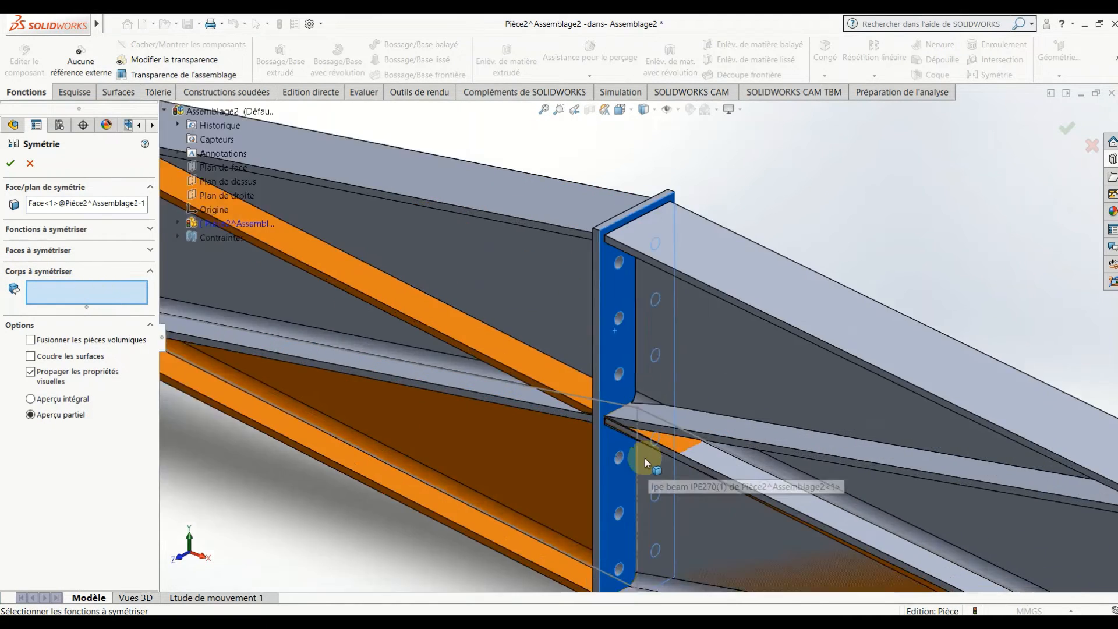
pyautogui.click(589, 457)
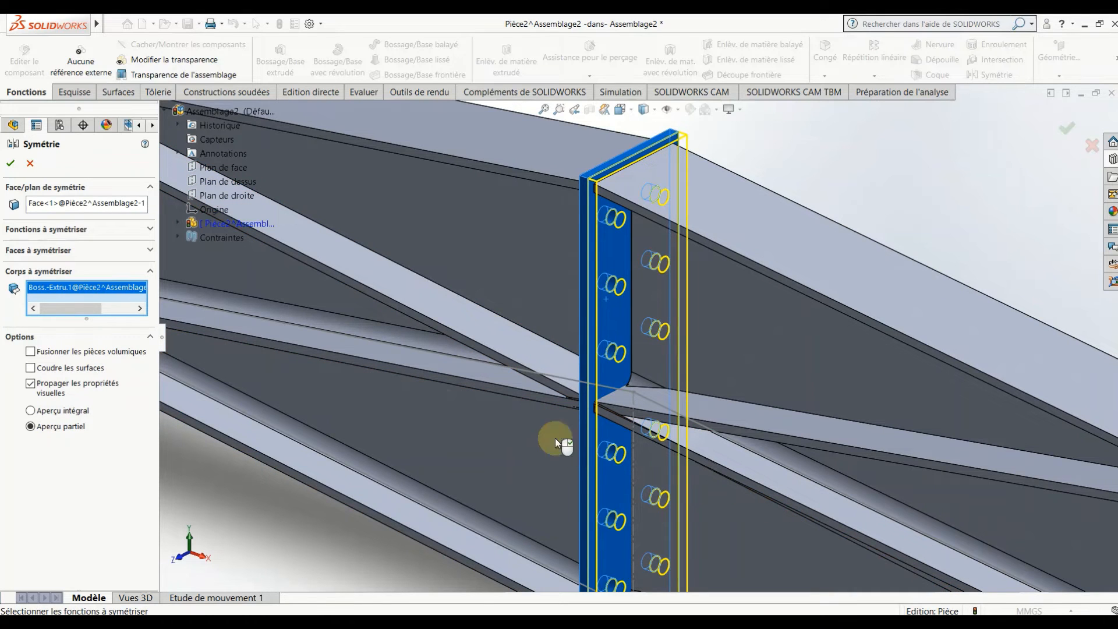
pyautogui.click(10, 163)
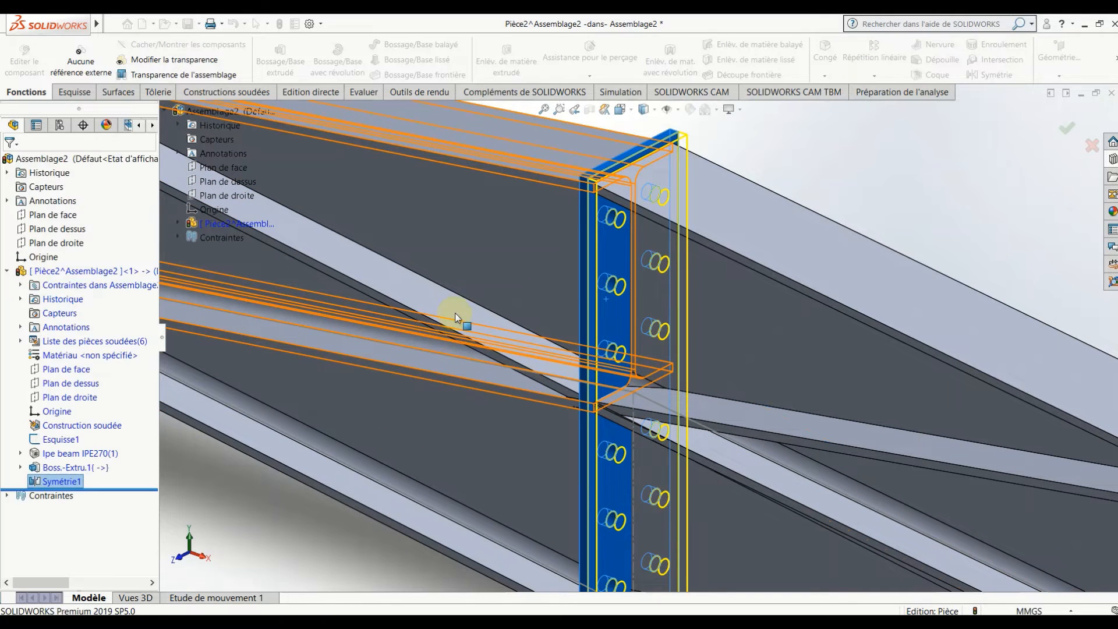
pyautogui.scroll(10, 481, 300)
pyautogui.click(382, 481)
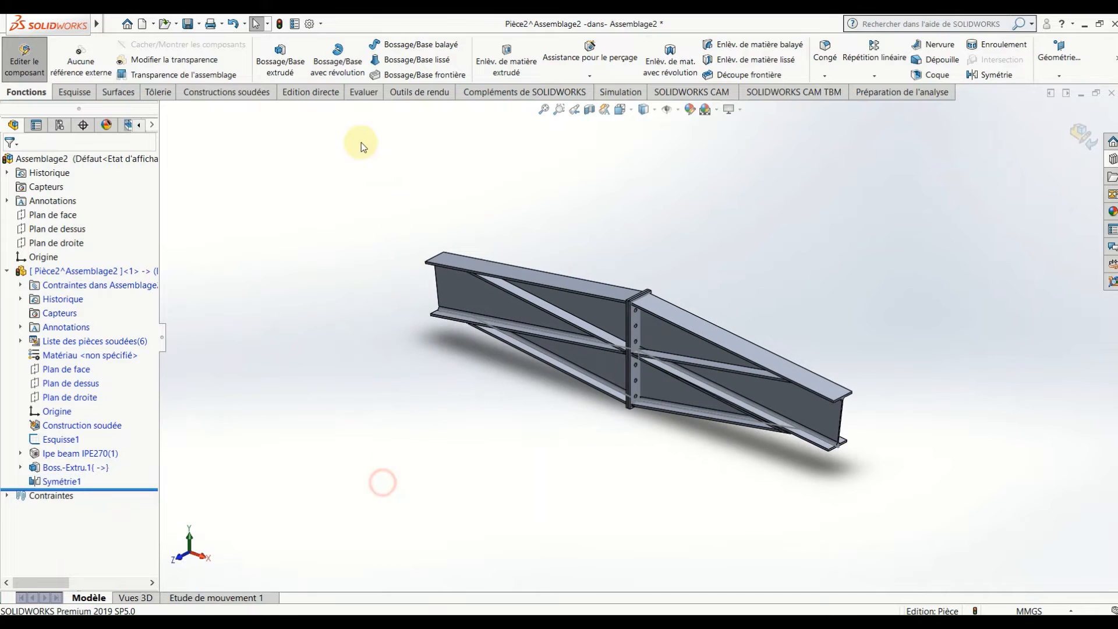
# Step: Start a Trim/Extend with the left IPE270 beam and its lower left haunch as the bodies to trim
pyautogui.click(227, 92)
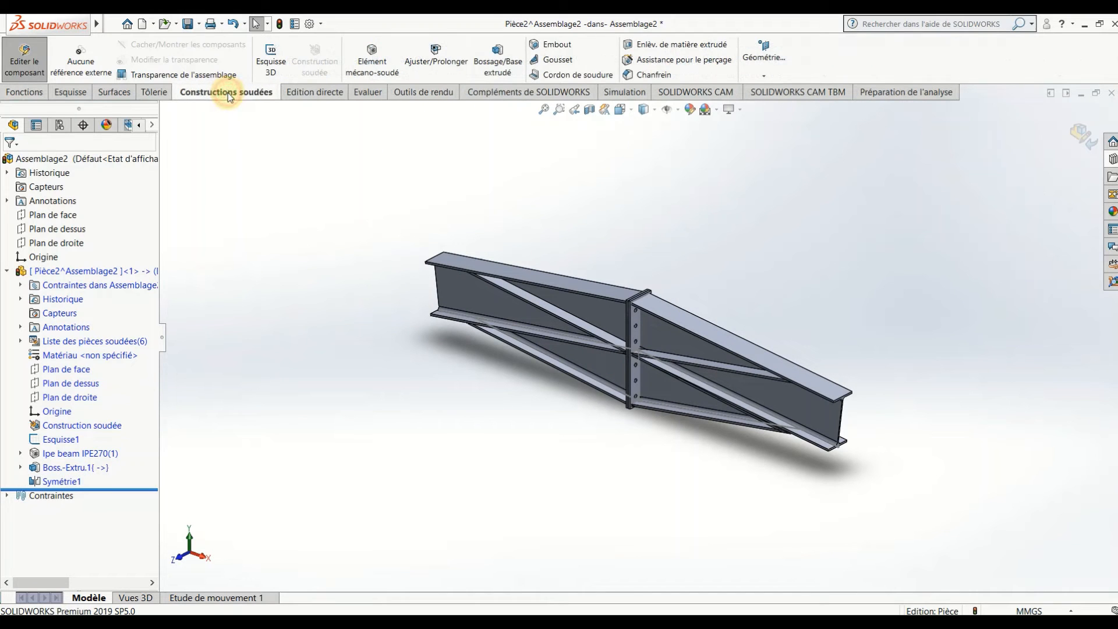
pyautogui.click(437, 56)
pyautogui.scroll(4, 650, 382)
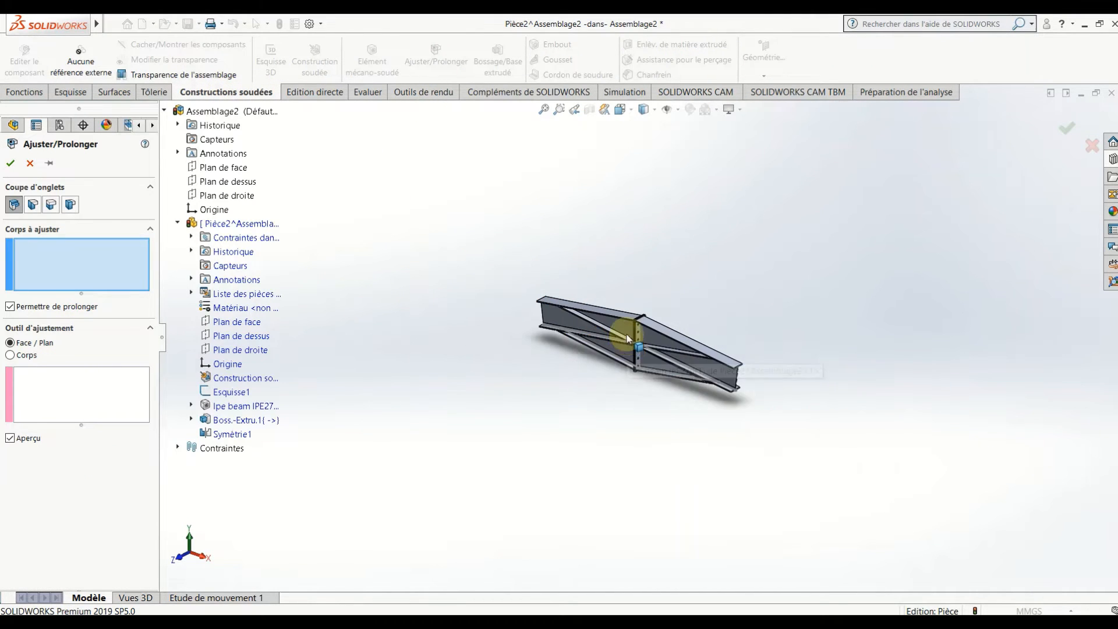
pyautogui.scroll(-3, 627, 332)
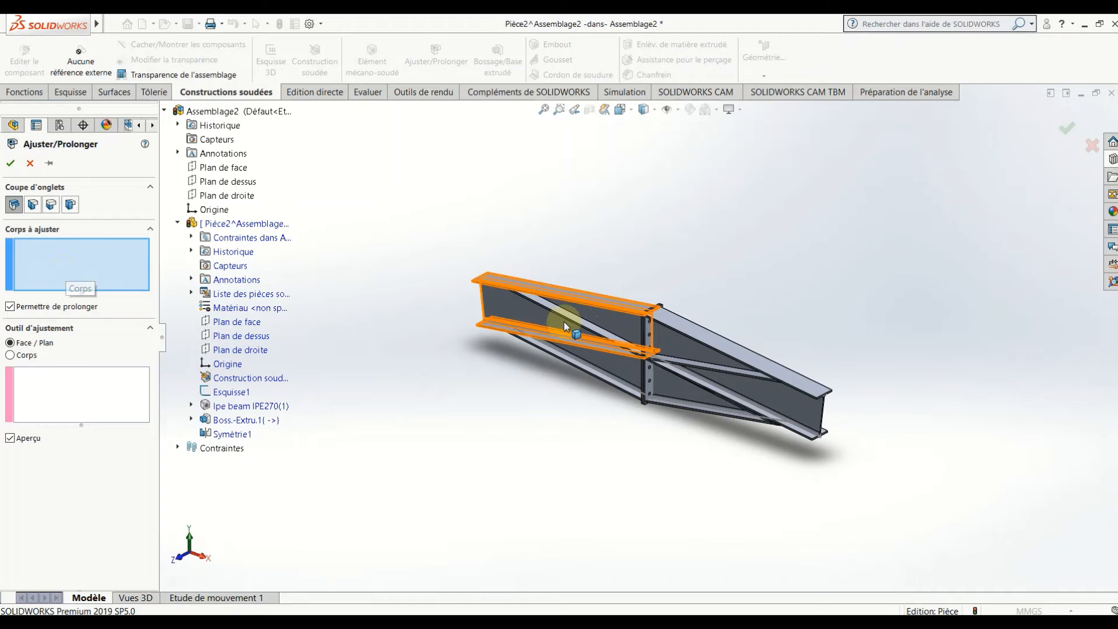
pyautogui.click(637, 391)
pyautogui.scroll(-3, 652, 372)
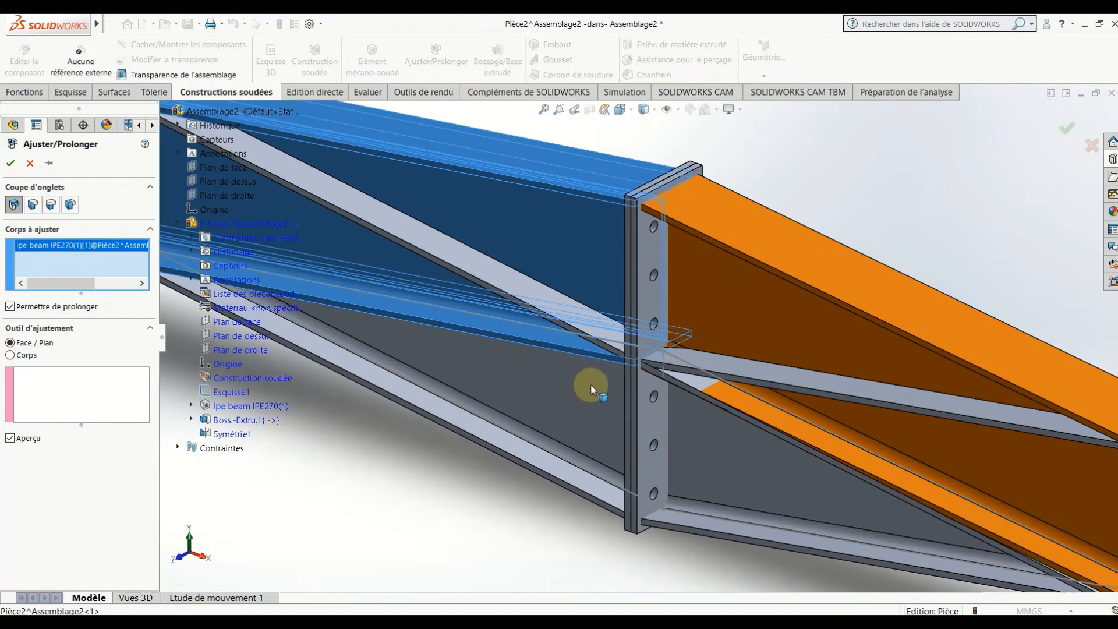
pyautogui.click(546, 387)
pyautogui.scroll(2, 567, 383)
pyautogui.moveTo(568, 383); pyautogui.dragTo(225, 329, button='middle')
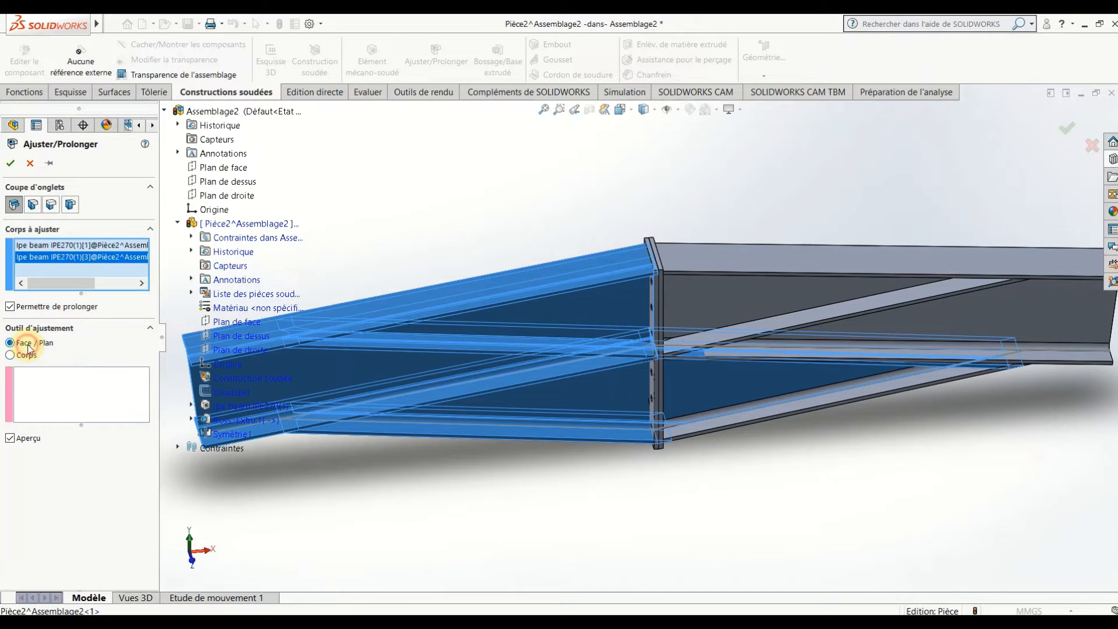
# Step: Trim the left beam and haunch with the original end plate's beam-side face, setting the haunch remnant "Corps 2, 1" to ignore
pyautogui.click(49, 397)
pyautogui.moveTo(644, 341)
pyautogui.mouseDown(button='middle')
pyautogui.moveTo(707, 338)
pyautogui.moveTo(675, 311)
pyautogui.moveTo(677, 333)
pyautogui.moveTo(594, 312)
pyautogui.moveTo(635, 352)
pyautogui.mouseUp(button='middle')
pyautogui.click(672, 303)
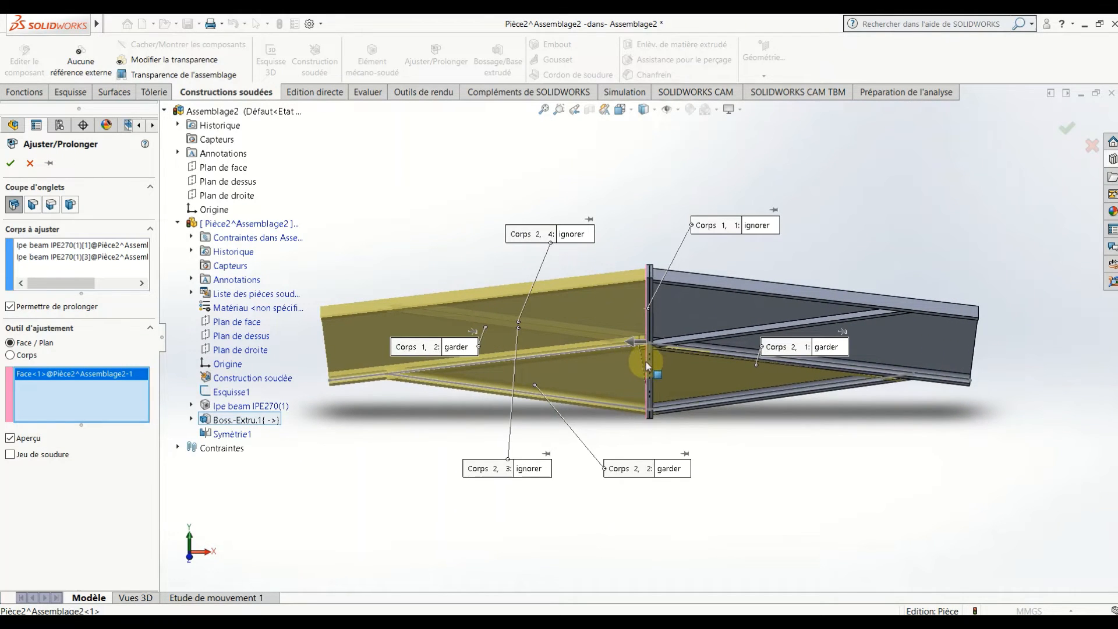
pyautogui.scroll(-4, 690, 431)
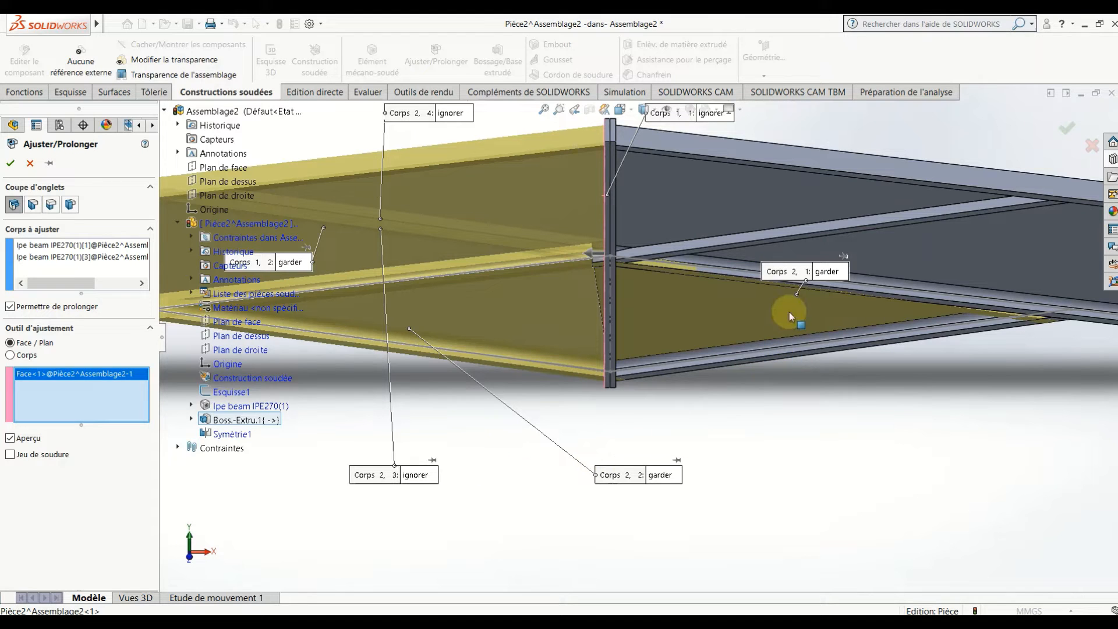
pyautogui.click(827, 271)
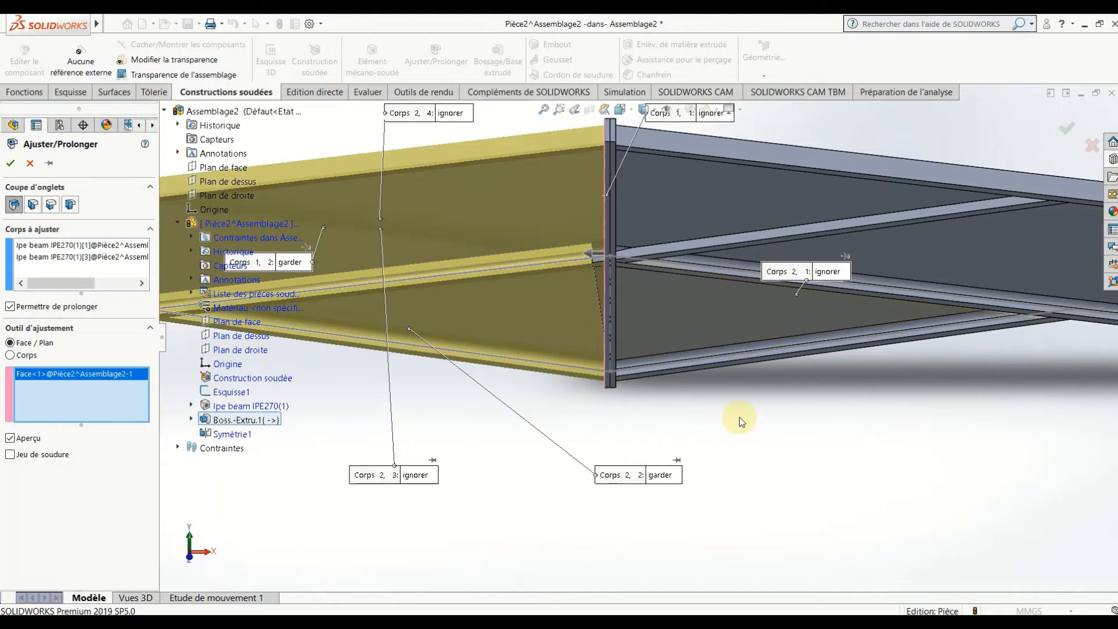
pyautogui.scroll(3, 741, 417)
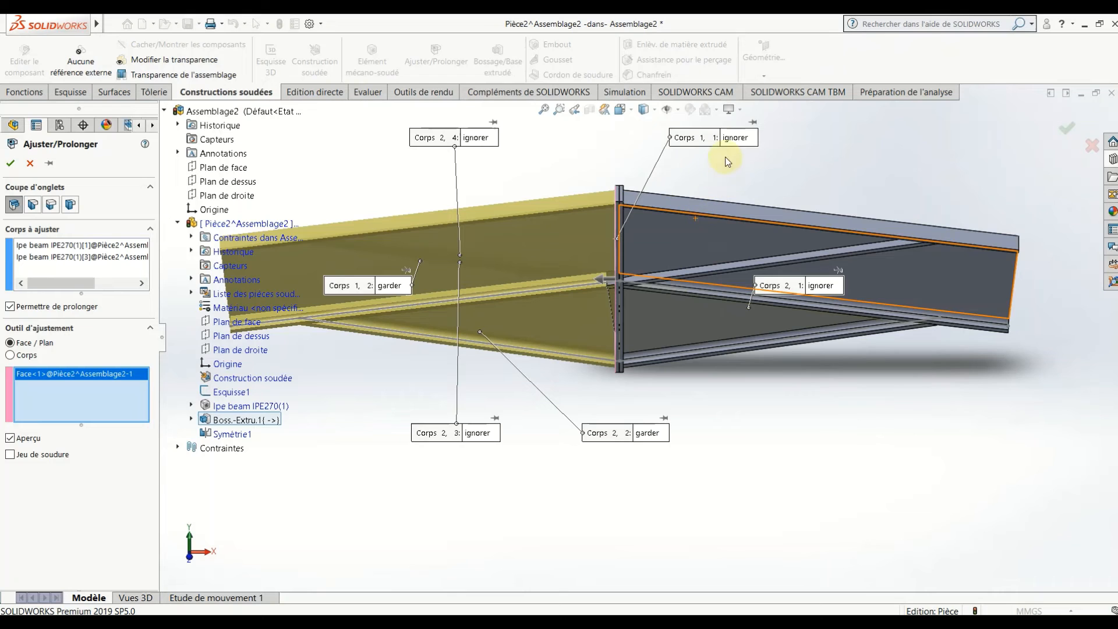
pyautogui.click(13, 162)
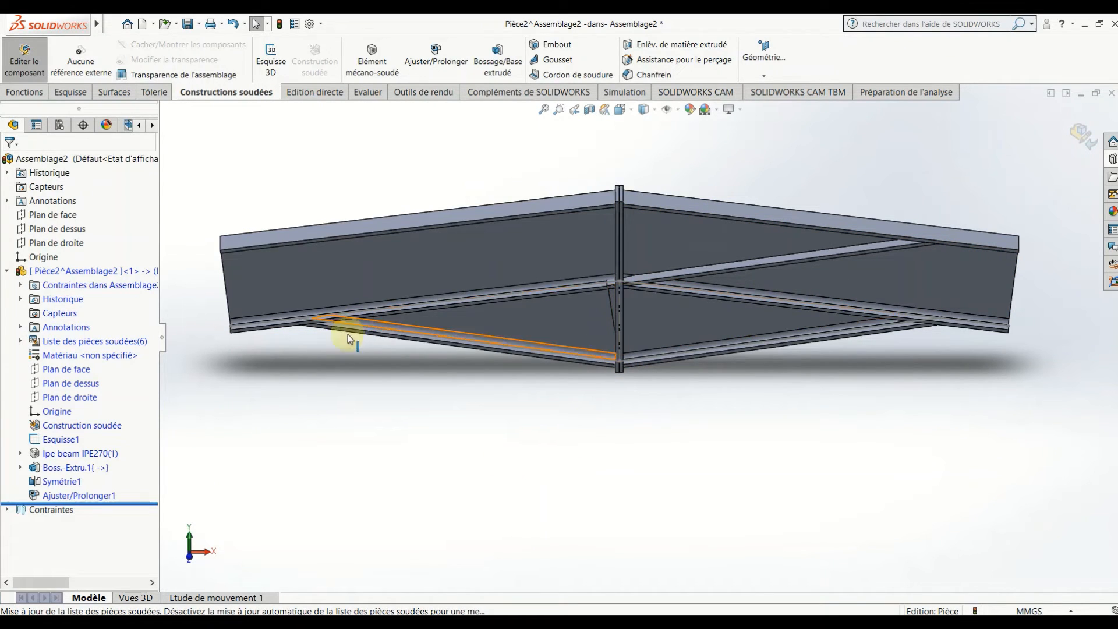
# Step: Try to trim the right beam and its lower haunch with the mirrored end plate's beam-side face, setting "Corps 1, 2" to ignore
pyautogui.click(435, 55)
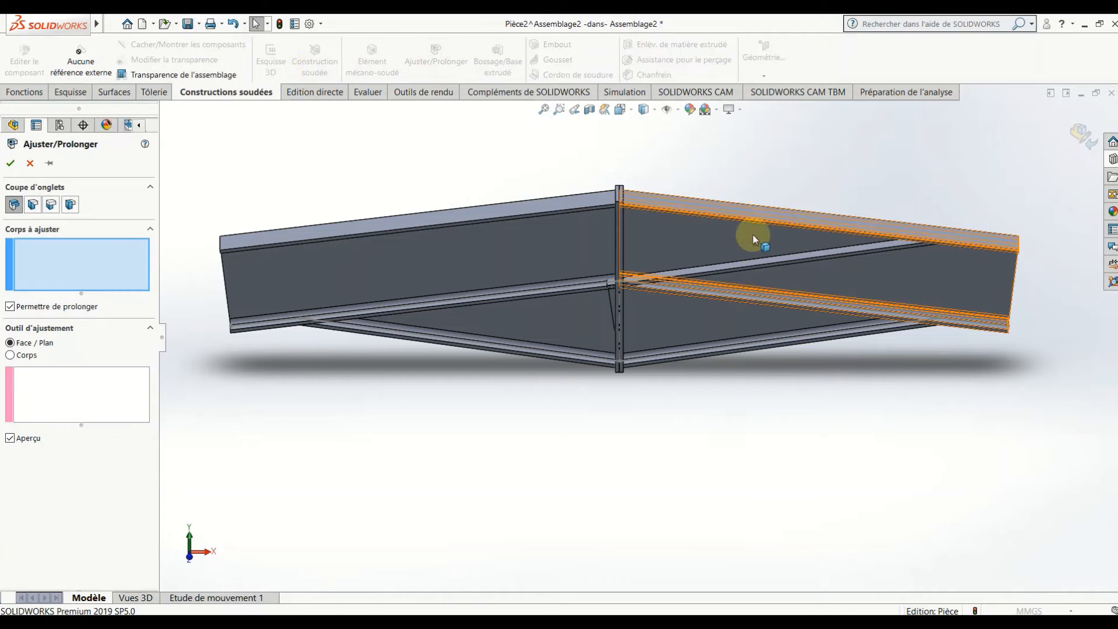
pyautogui.click(725, 240)
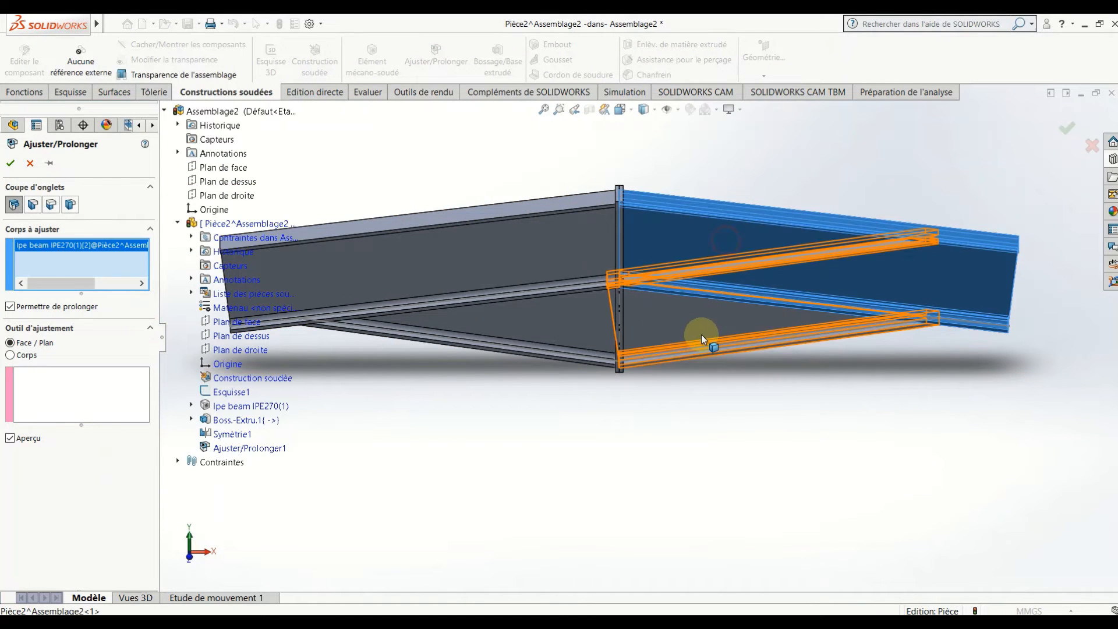
pyautogui.click(701, 334)
pyautogui.click(55, 400)
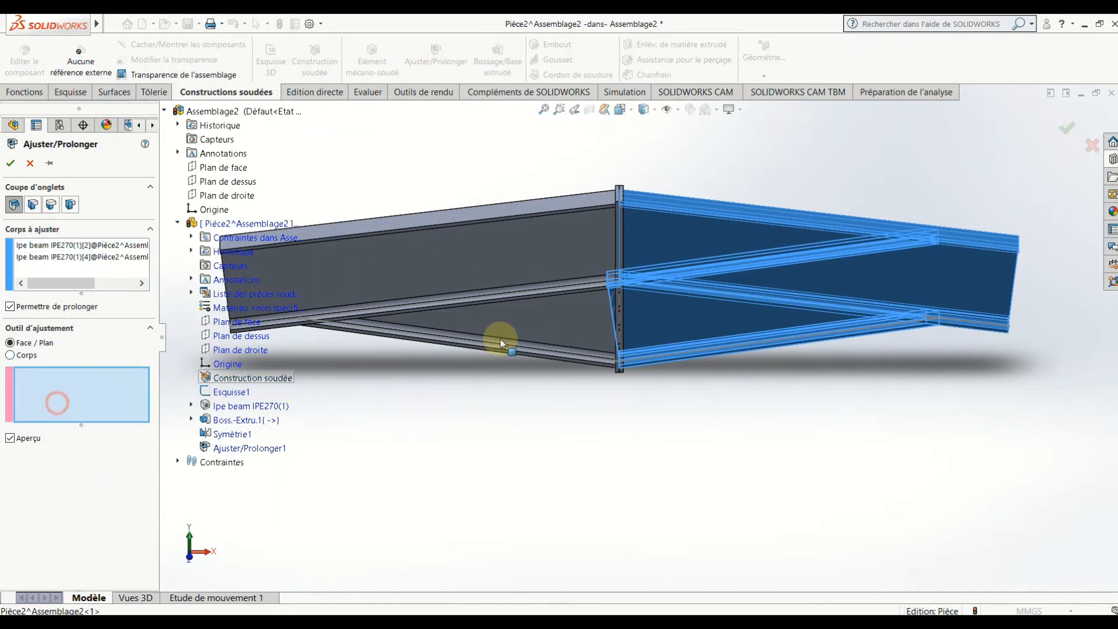
pyautogui.moveTo(505, 338); pyautogui.dragTo(428, 341, button='middle')
pyautogui.click(613, 255)
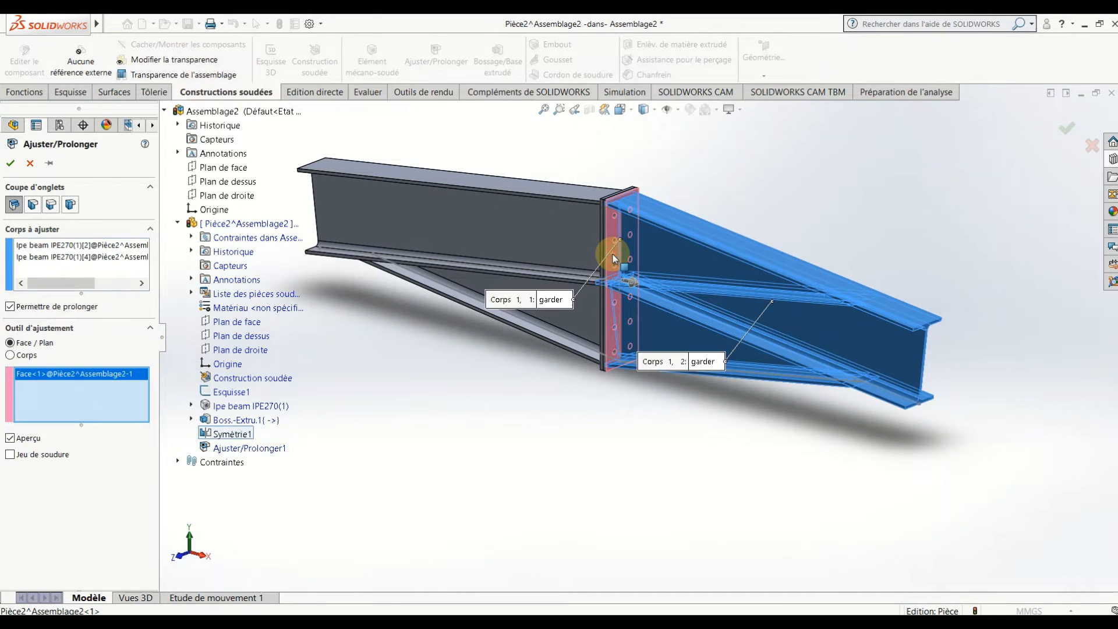
pyautogui.scroll(-5, 634, 269)
pyautogui.scroll(8, 672, 278)
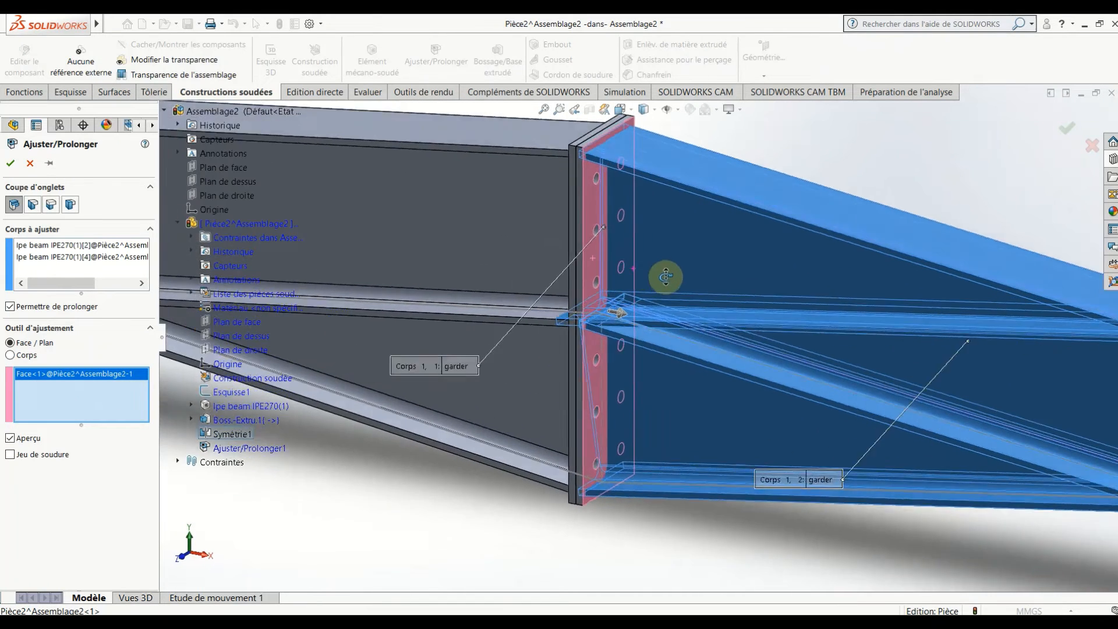
pyautogui.scroll(2, 672, 277)
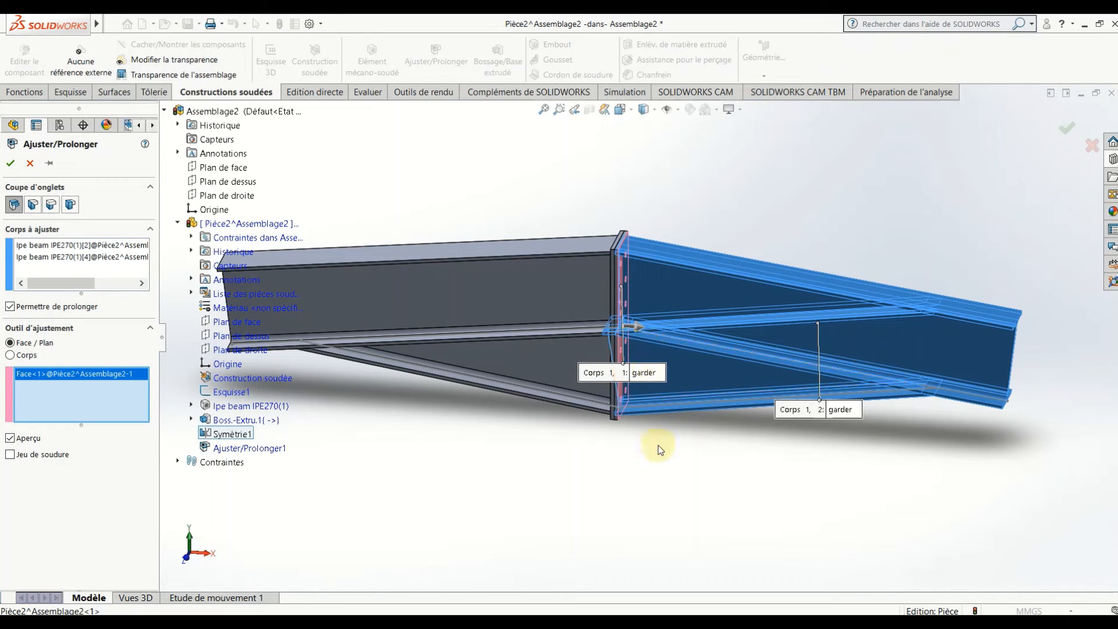
pyautogui.moveTo(658, 445); pyautogui.dragTo(920, 396, button='middle')
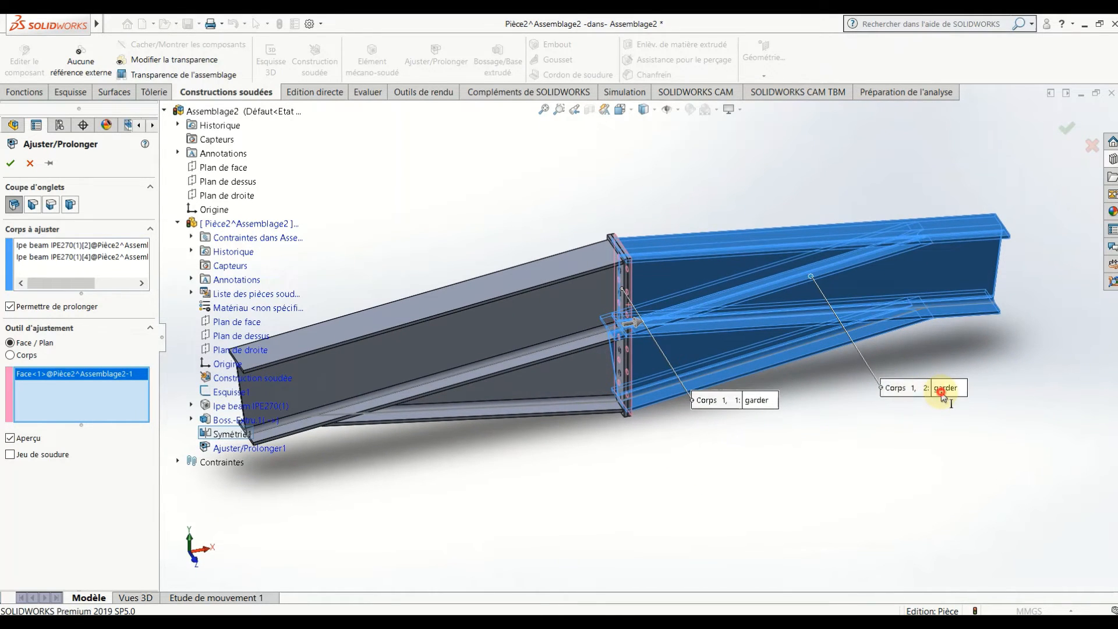
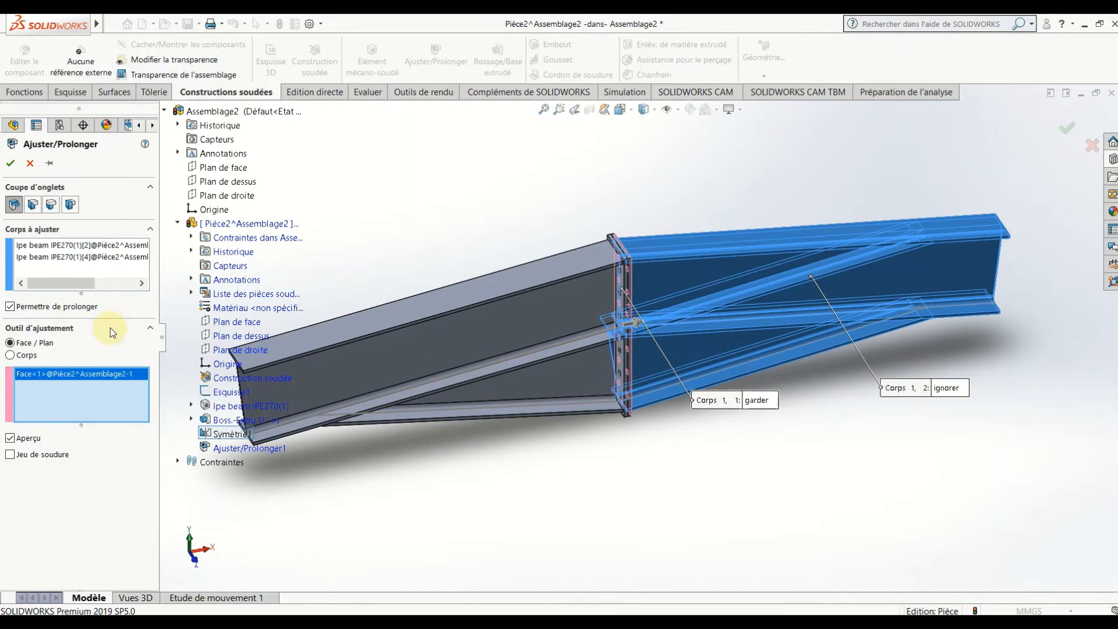
pyautogui.click(12, 166)
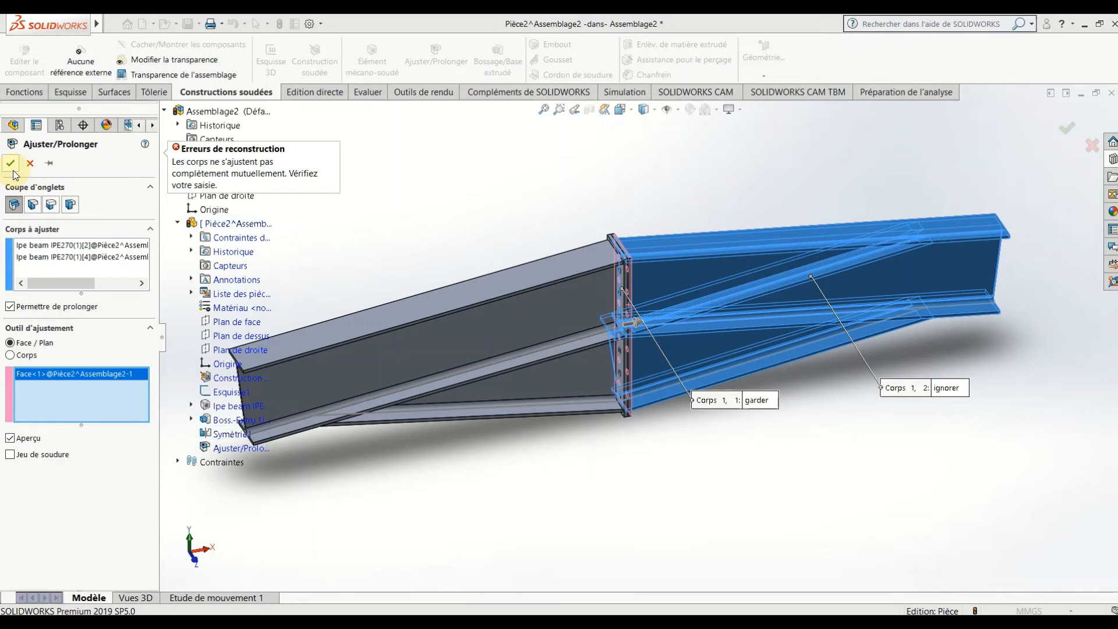
# Step: Clear both Trim/Extend selections and pick the right haunch and right beam again as the bodies to trim
pyautogui.rightClick(95, 263)
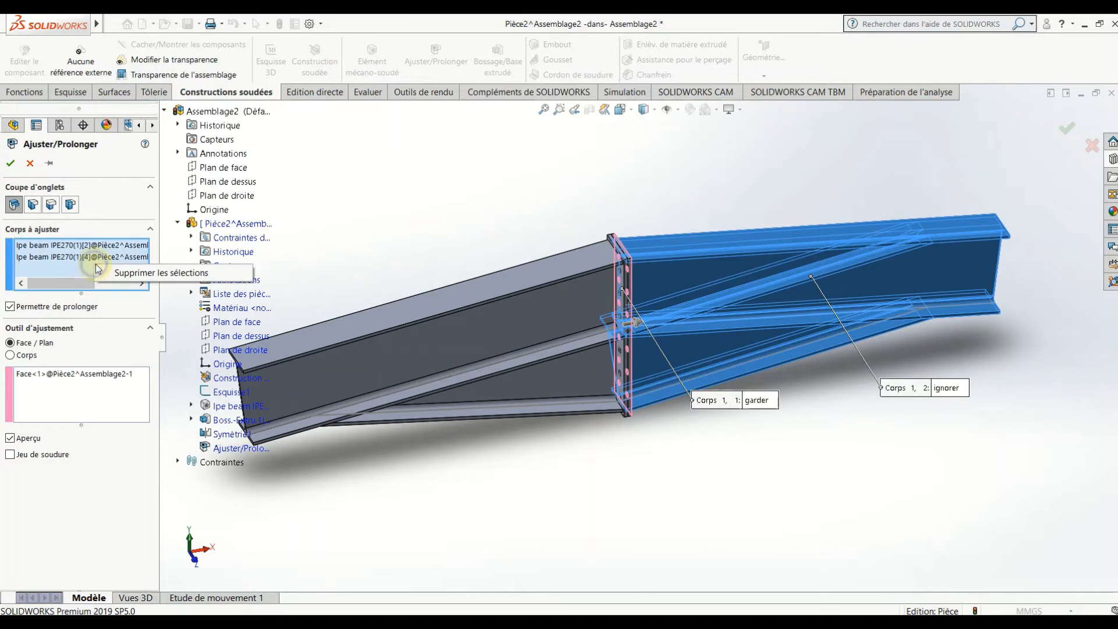
pyautogui.click(120, 273)
pyautogui.rightClick(75, 397)
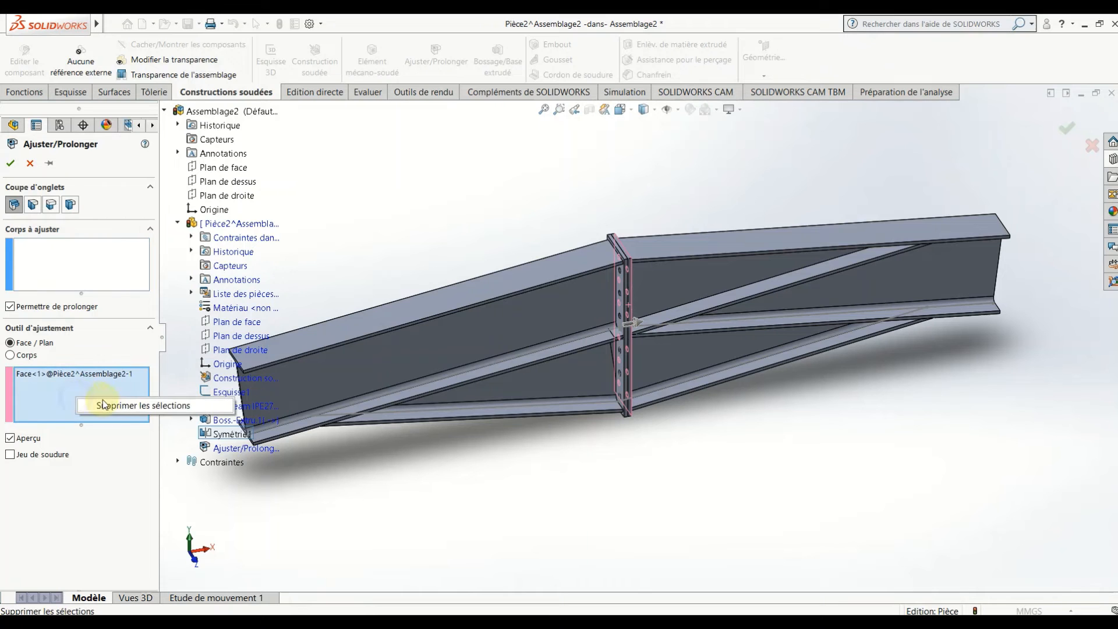
pyautogui.click(94, 406)
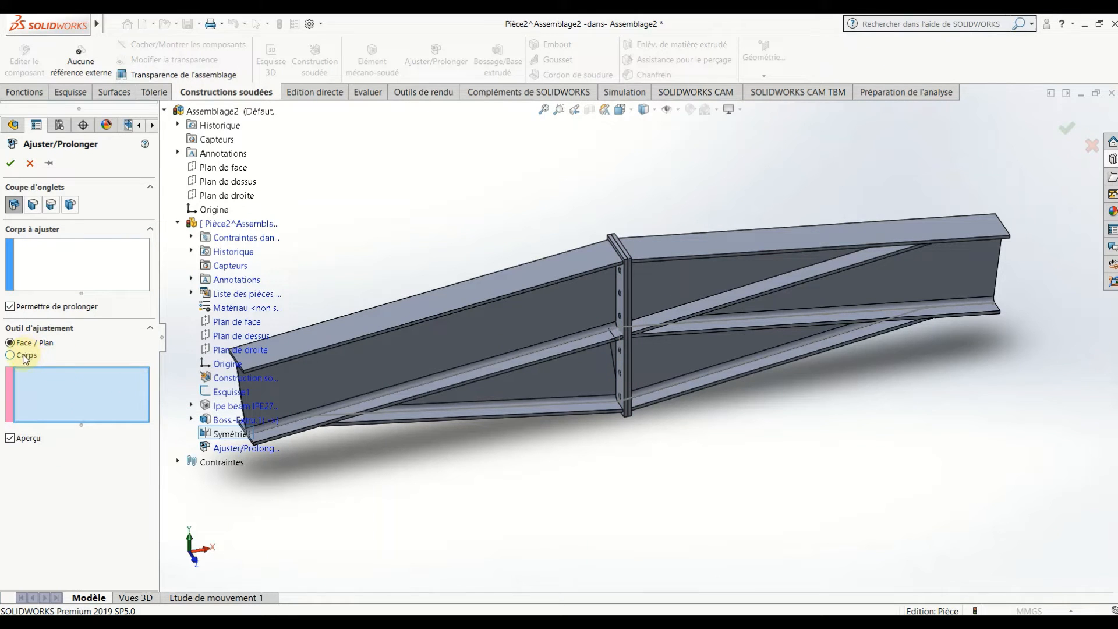
pyautogui.click(70, 256)
pyautogui.moveTo(866, 419); pyautogui.dragTo(729, 358, button='middle')
pyautogui.click(722, 342)
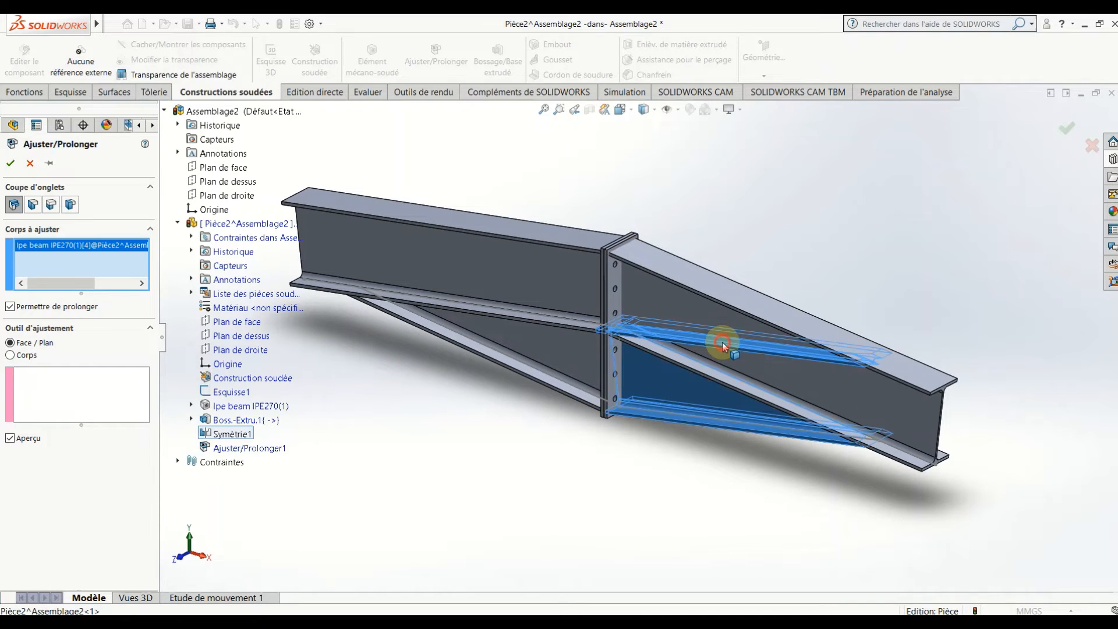
pyautogui.click(681, 308)
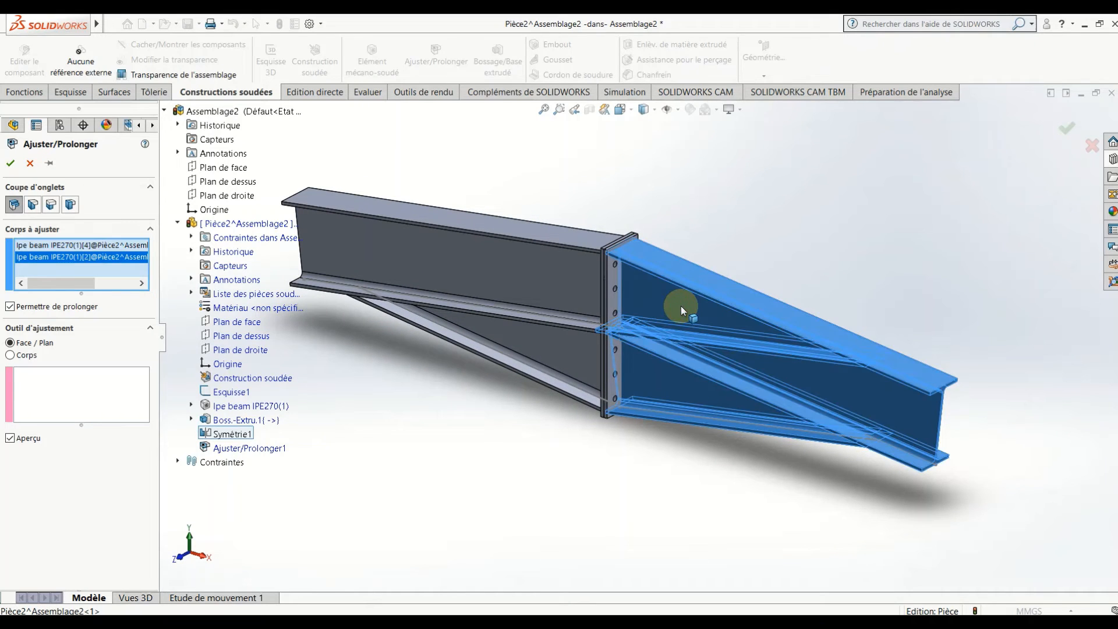
# Step: Choose the mirrored end plate's beam-side face as the trimming face and examine the resulting pieces around the joint
pyautogui.click(47, 395)
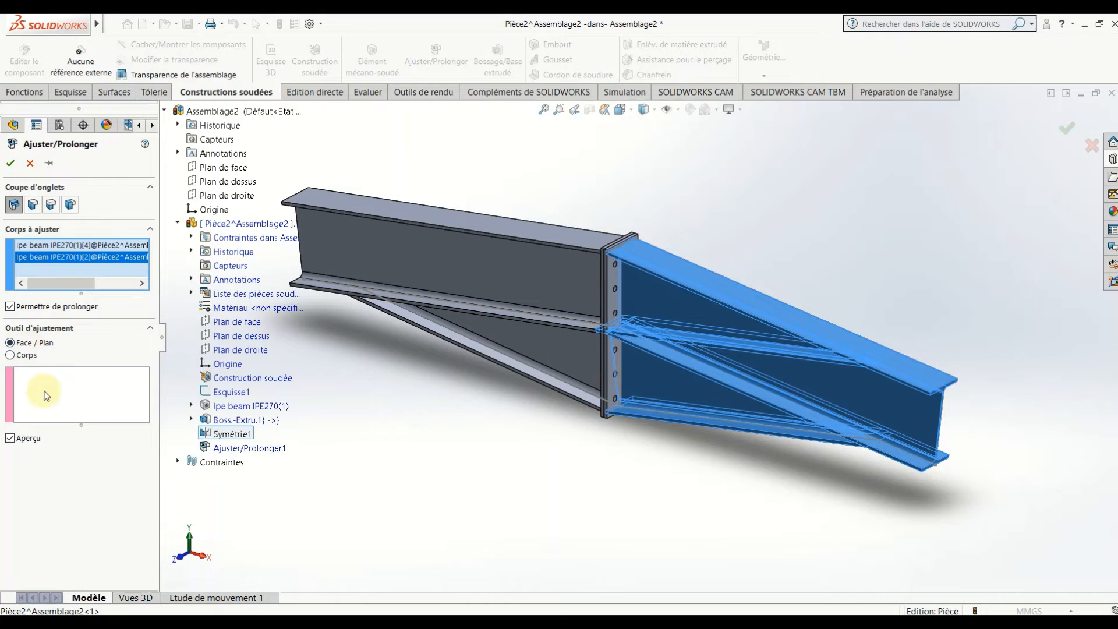
pyautogui.scroll(-6, 617, 313)
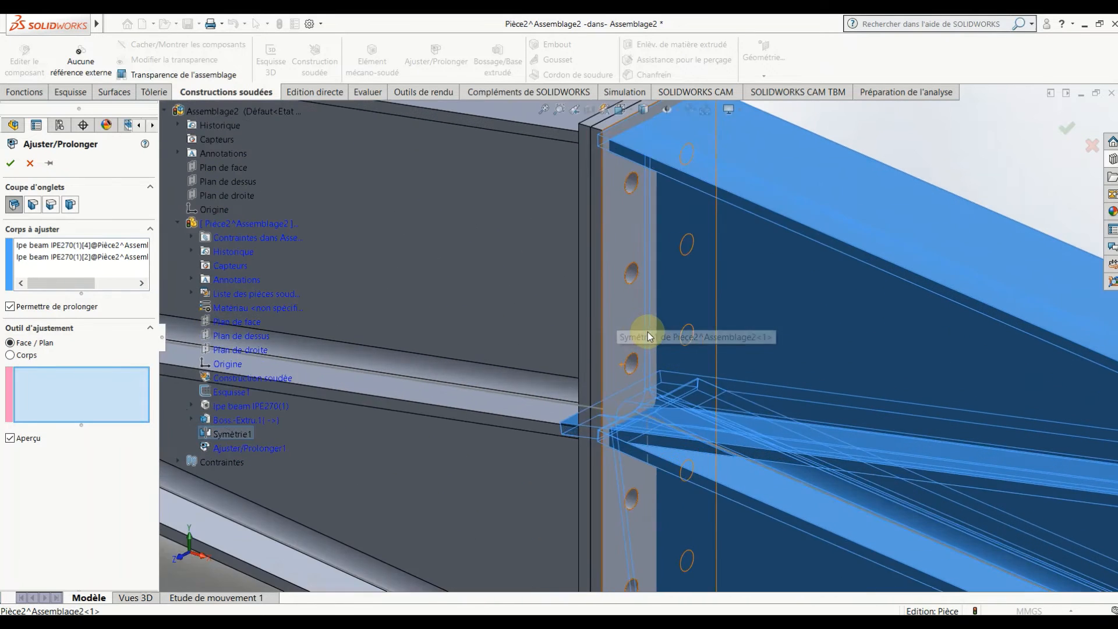
pyautogui.scroll(-3, 635, 334)
pyautogui.click(608, 330)
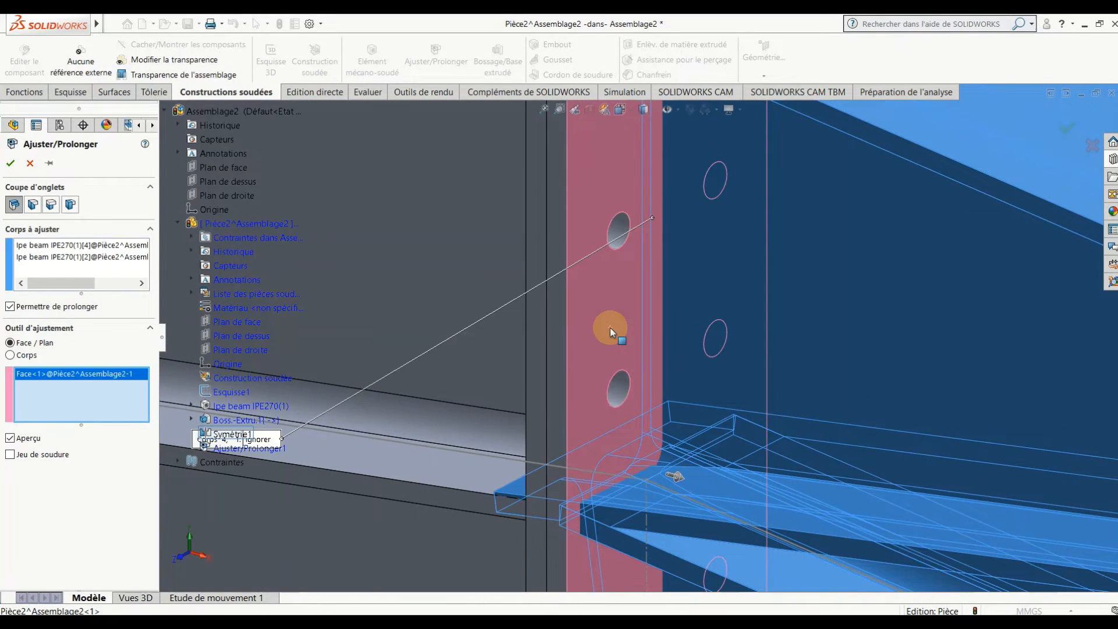
pyautogui.scroll(8, 612, 331)
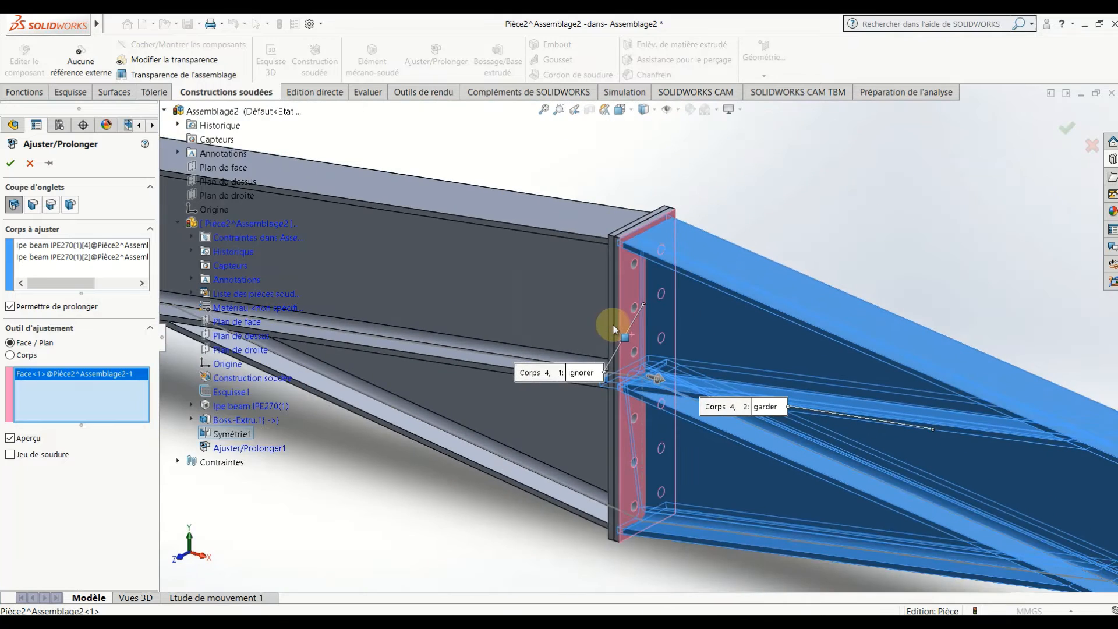
pyautogui.scroll(2, 613, 326)
pyautogui.scroll(-2, 613, 327)
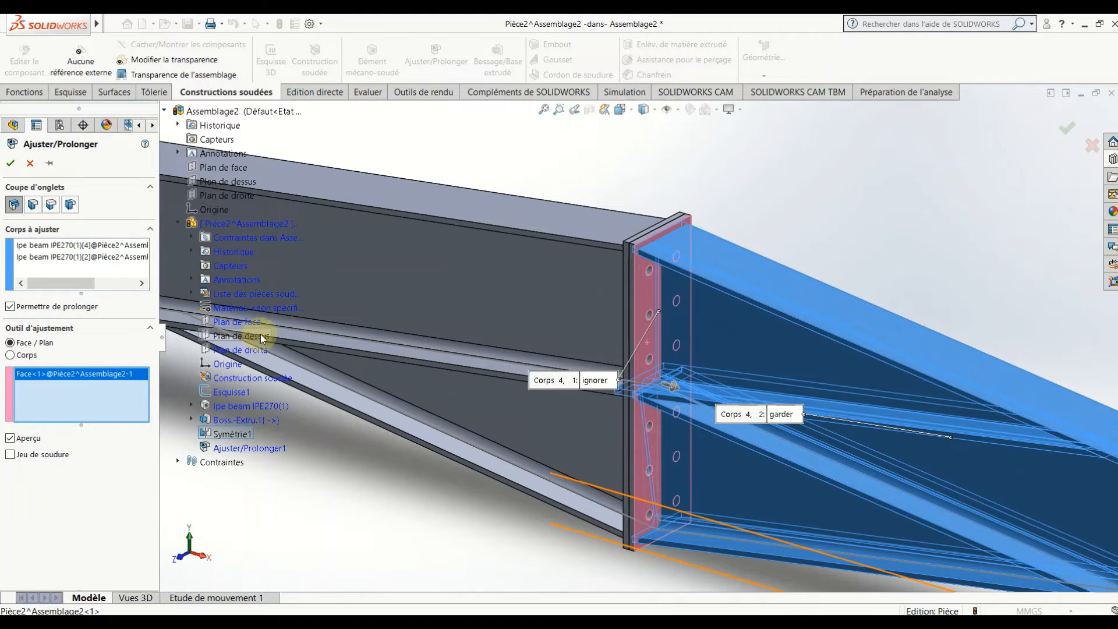
pyautogui.moveTo(568, 326); pyautogui.dragTo(656, 320, button='middle')
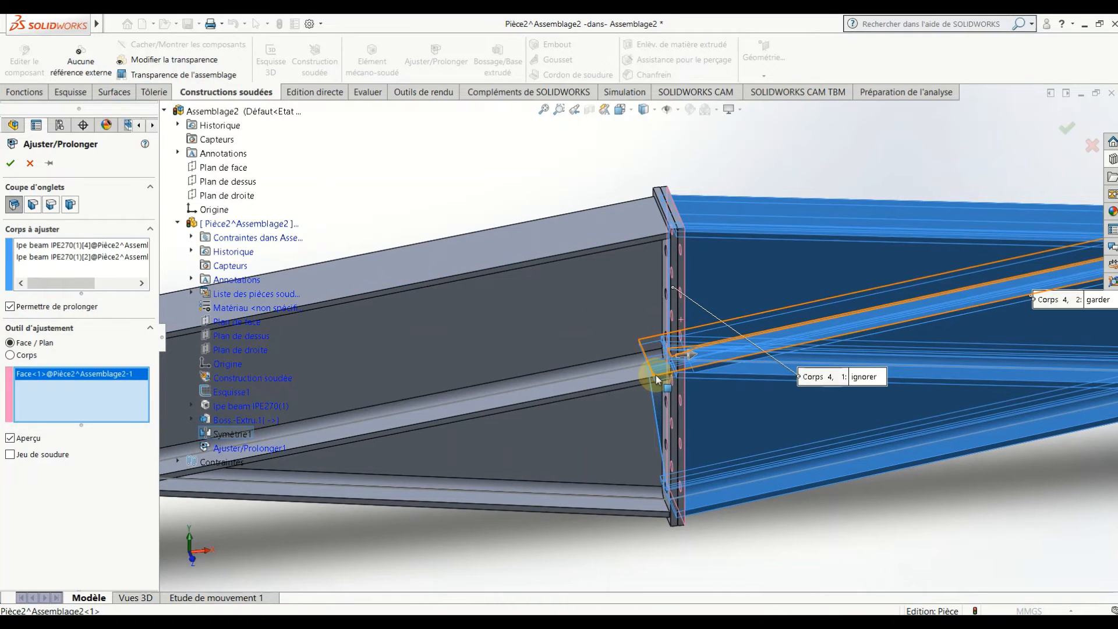
# Step: Try using the mirrored end-plate body instead of a face as the trimming tool
pyautogui.click(10, 356)
pyautogui.moveTo(710, 423); pyautogui.dragTo(660, 424, button='middle')
pyautogui.click(667, 407)
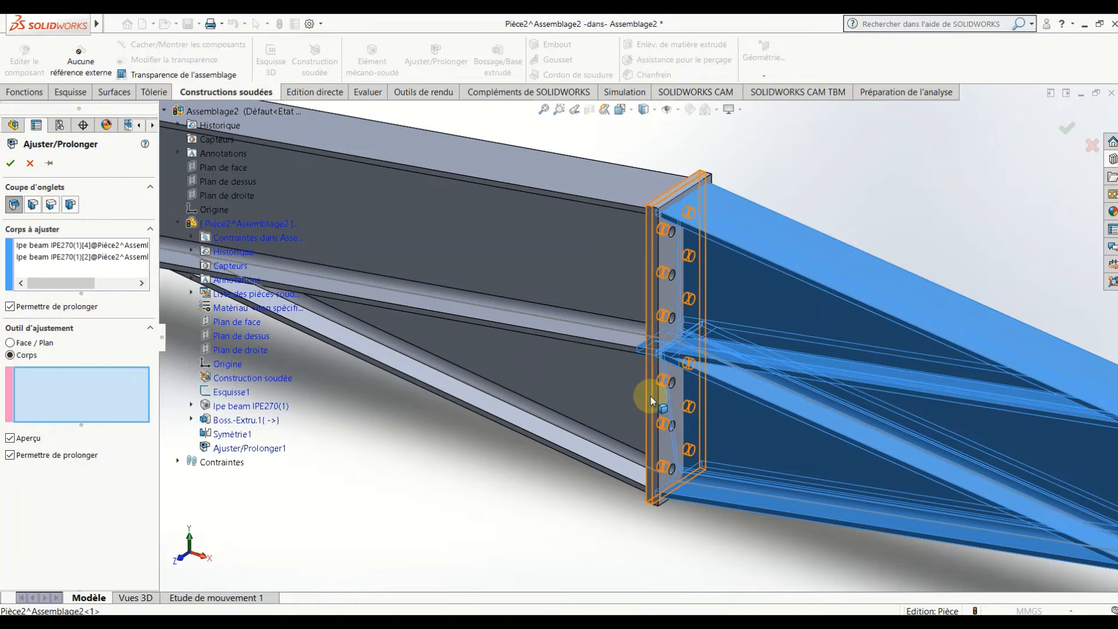
pyautogui.click(651, 397)
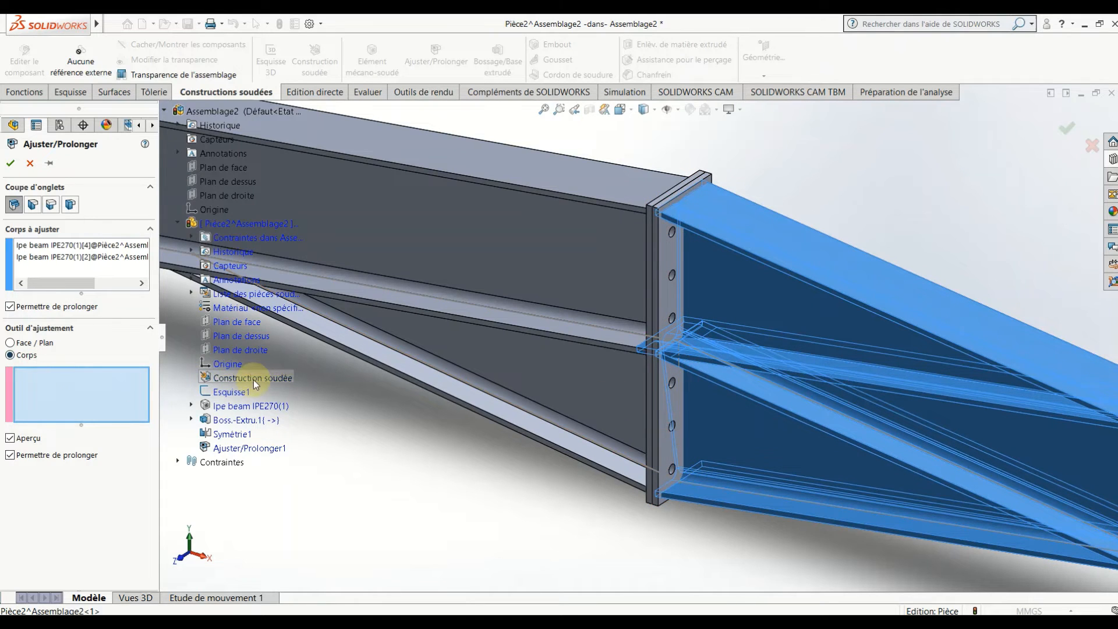
pyautogui.click(89, 385)
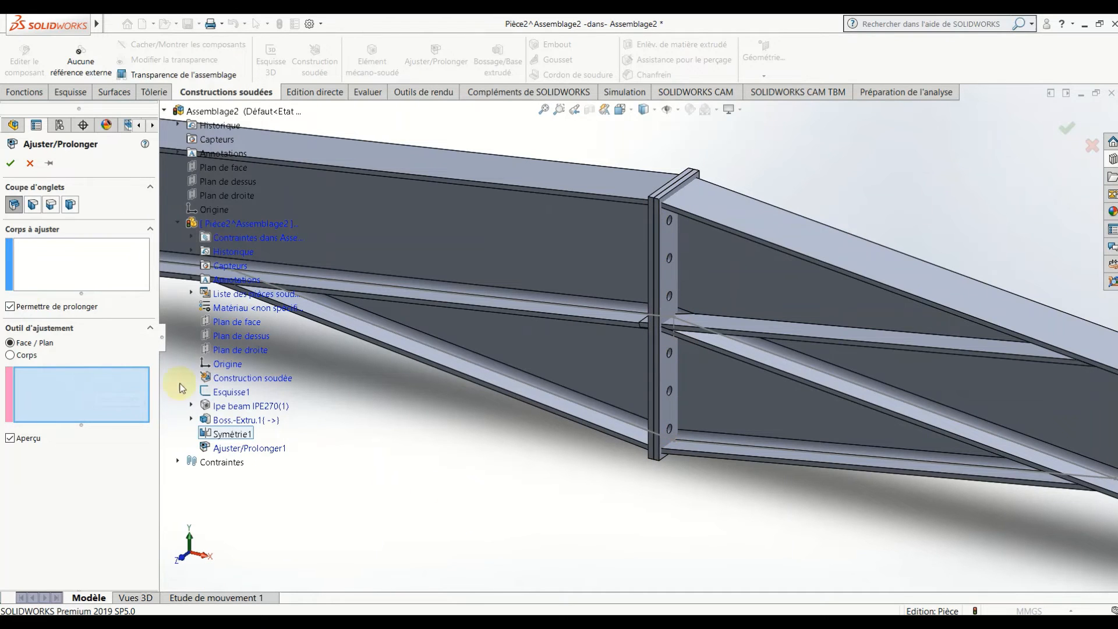
# Step: Set the right beam and its haunch as bodies to trim, with the mirrored end plate's beam-side face as the trimming face
pyautogui.click(79, 267)
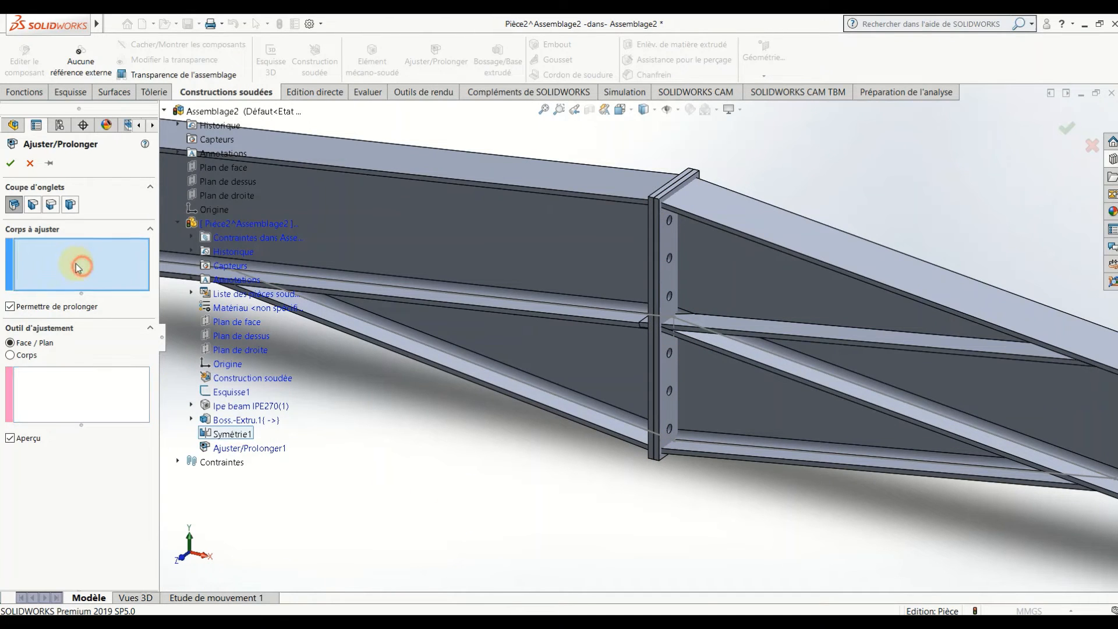
pyautogui.click(757, 257)
pyautogui.click(732, 380)
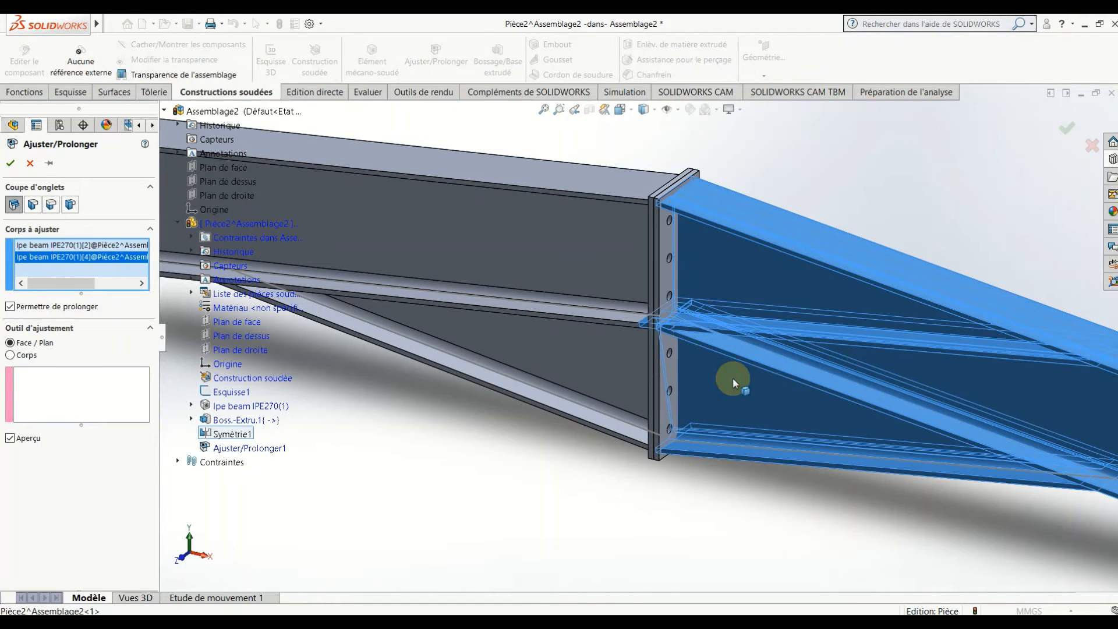
pyautogui.scroll(3, 778, 495)
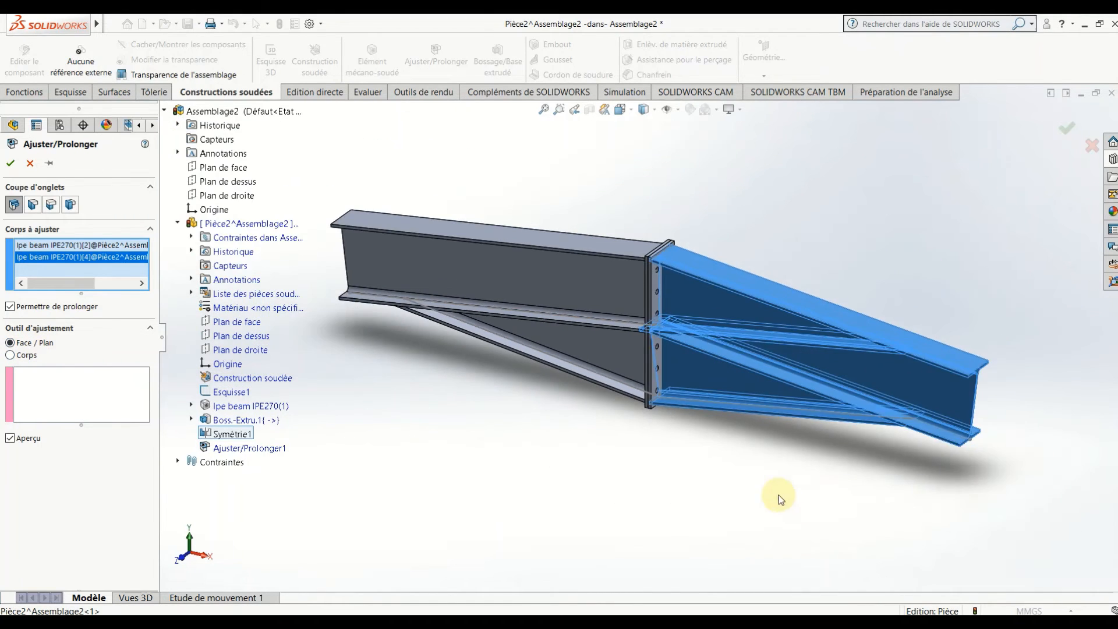
pyautogui.moveTo(778, 495); pyautogui.dragTo(678, 477, button='middle')
pyautogui.scroll(-8, 656, 337)
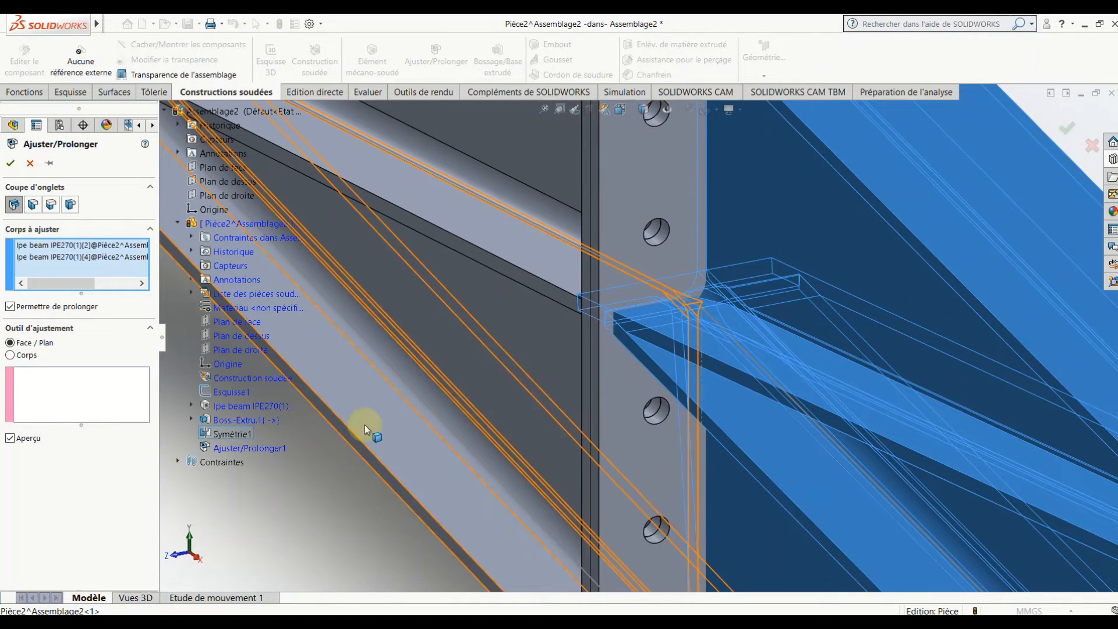
pyautogui.click(68, 398)
pyautogui.click(647, 449)
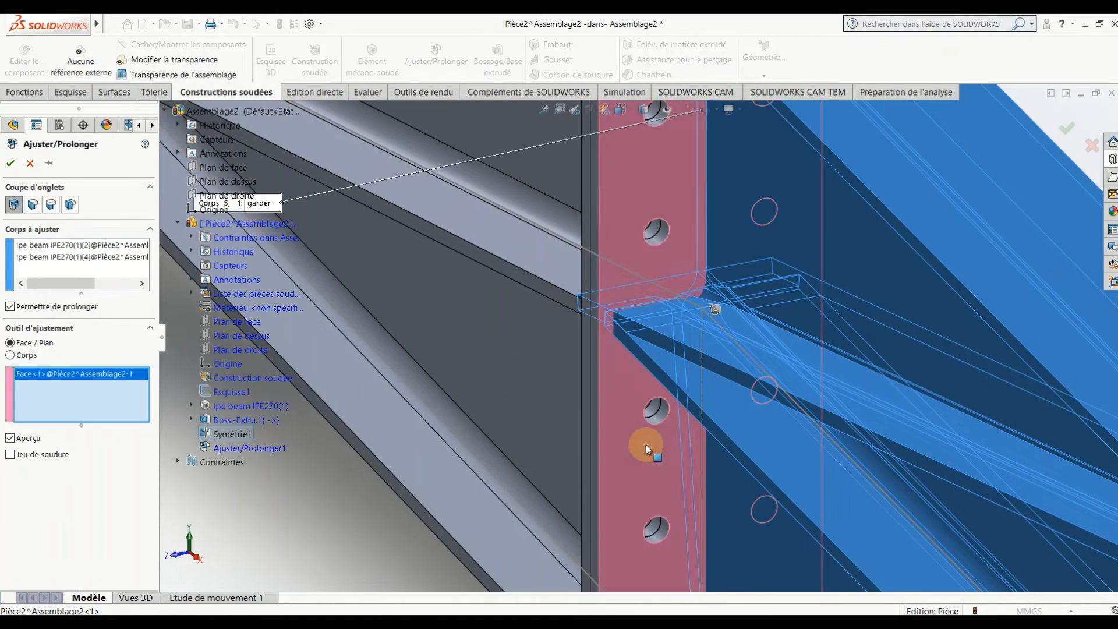
pyautogui.scroll(6, 649, 449)
pyautogui.moveTo(651, 432); pyautogui.dragTo(589, 443, button='middle')
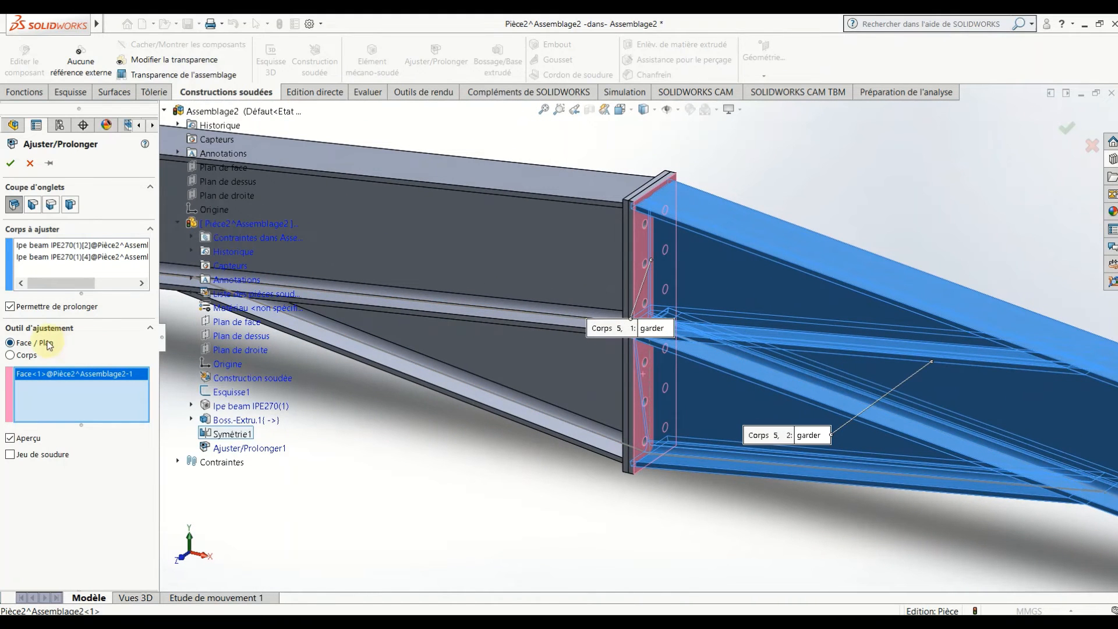
# Step: Disable extension and apply the right-side trim, keeping "Corps 5, 2" and "Corps 6, 2" and ignoring the other pieces
pyautogui.click(10, 307)
pyautogui.scroll(4, 659, 376)
pyautogui.moveTo(693, 375); pyautogui.dragTo(758, 368, button='middle')
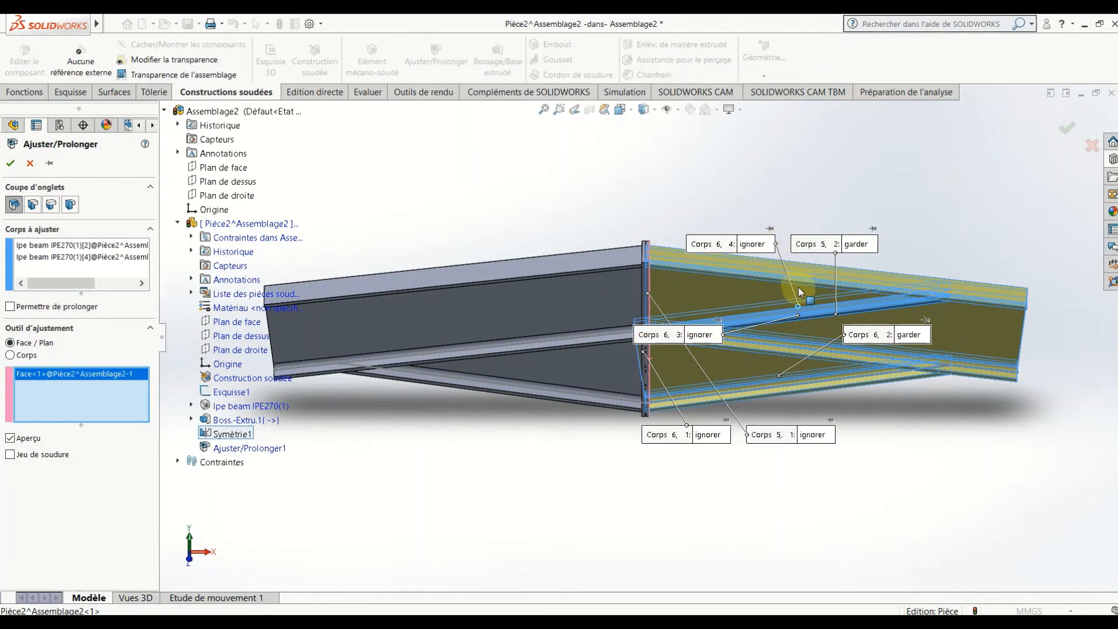
pyautogui.scroll(-3, 798, 288)
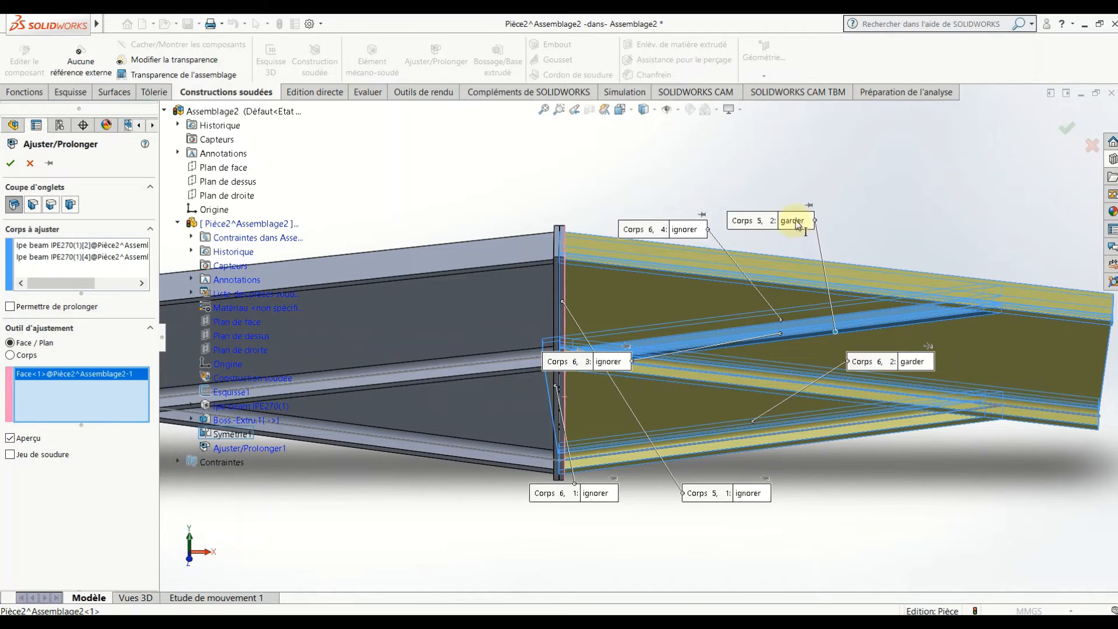
pyautogui.moveTo(799, 233); pyautogui.dragTo(737, 267, button='middle')
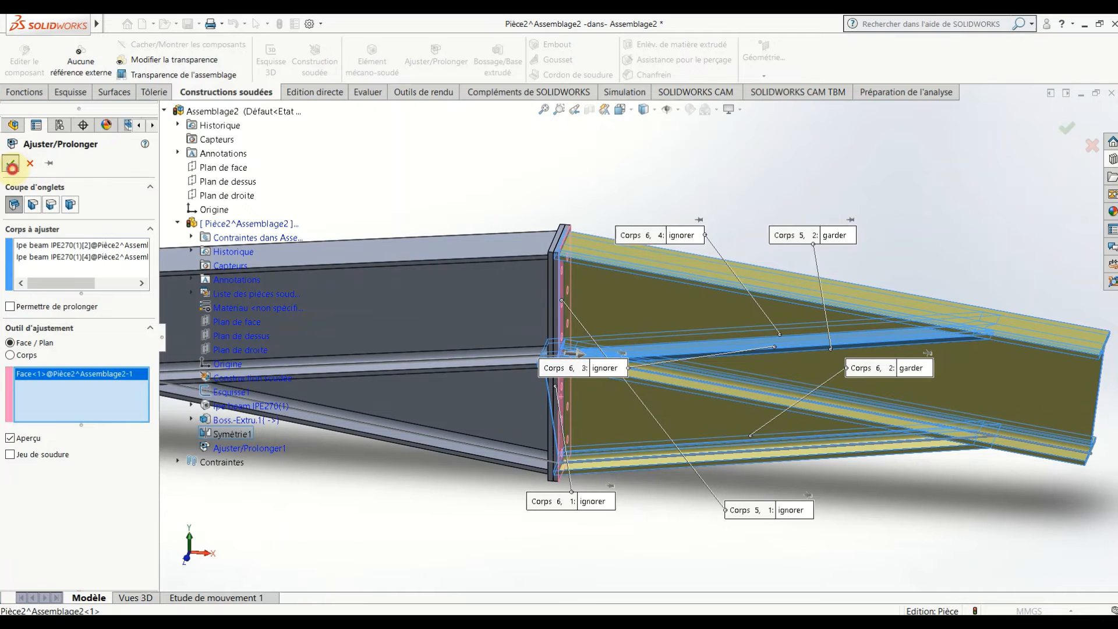
pyautogui.click(12, 165)
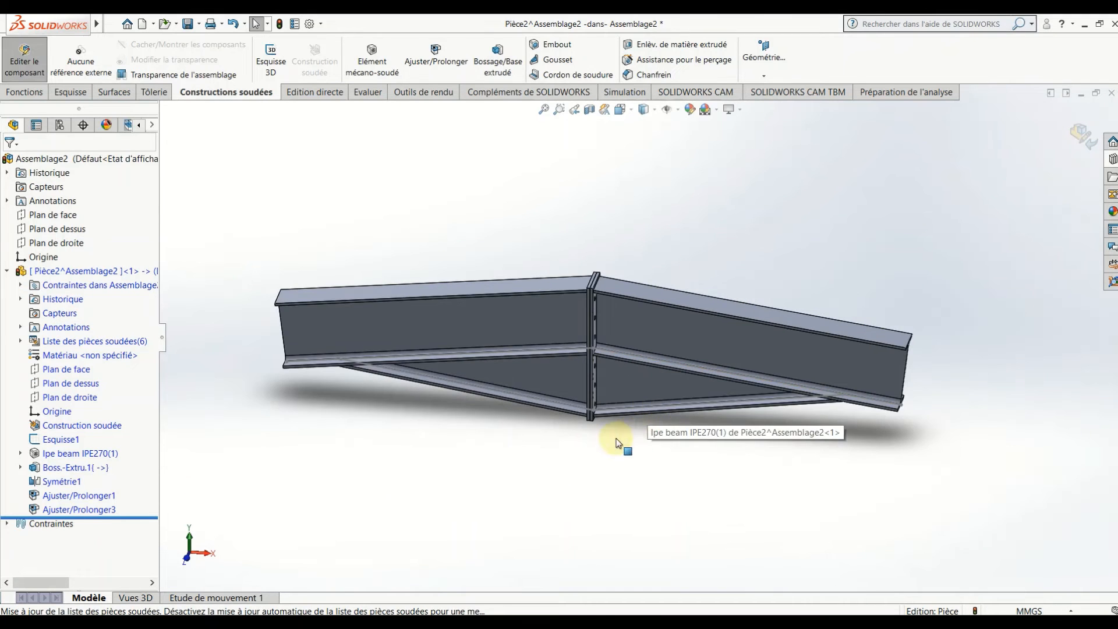
pyautogui.moveTo(618, 443); pyautogui.dragTo(536, 425, button='middle')
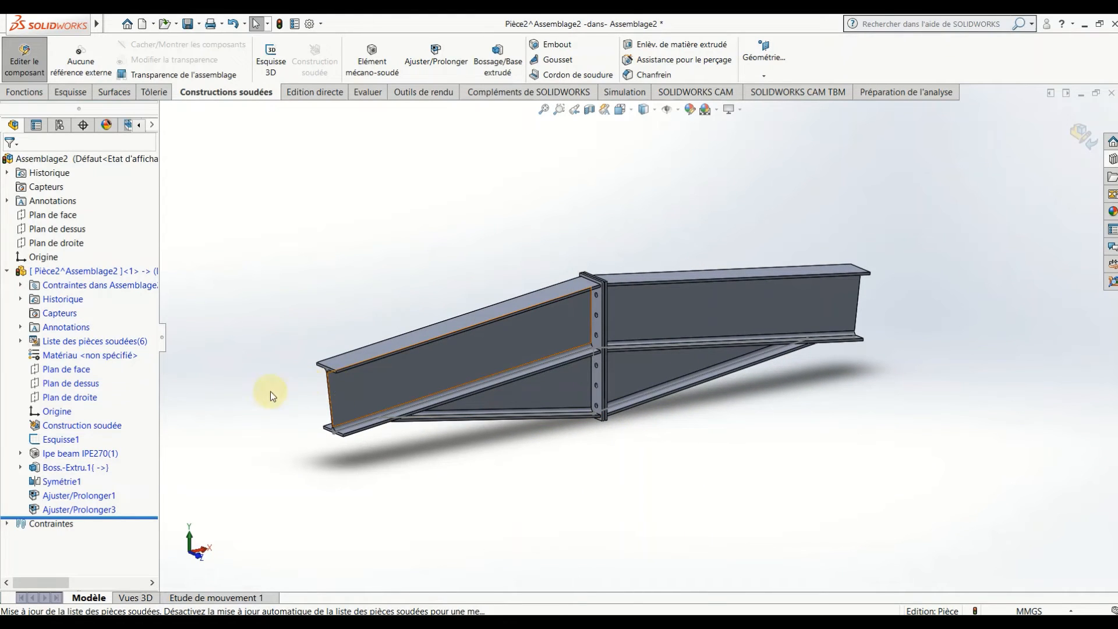
pyautogui.scroll(-6, 384, 367)
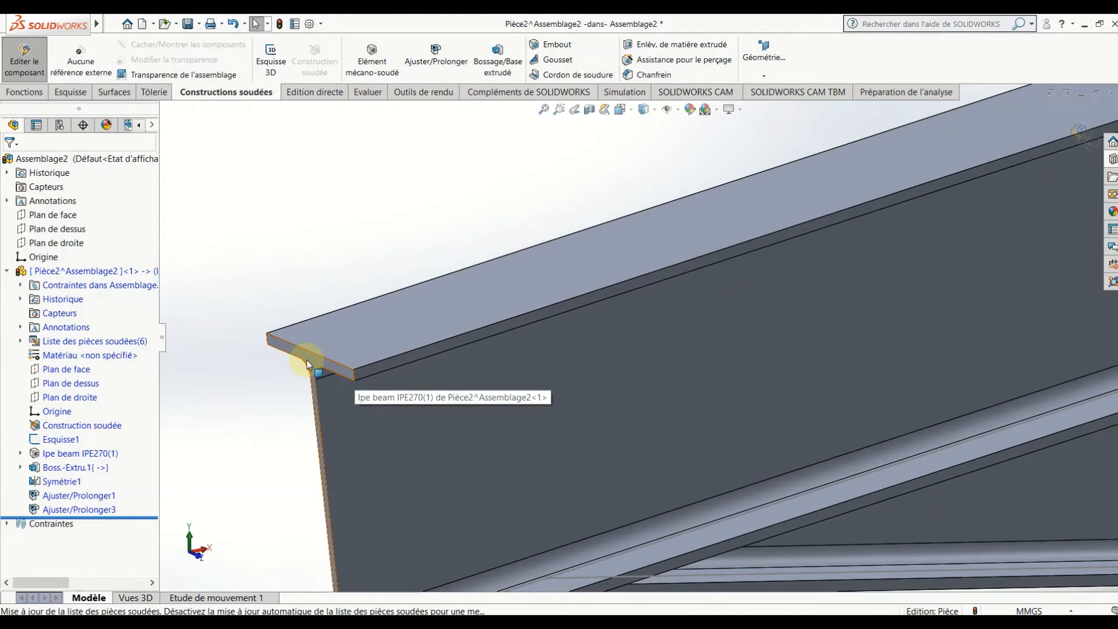
# Step: Create a reference plane offset 220 mm inward from the left beam's end face, using the reversed offset
pyautogui.click(308, 365)
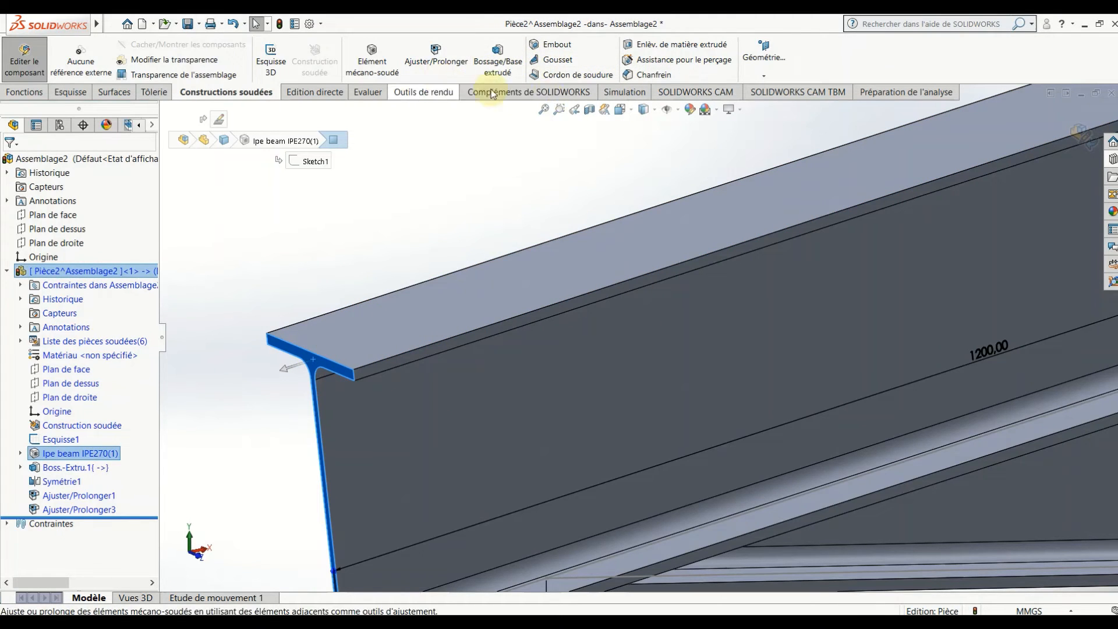
pyautogui.click(764, 75)
pyautogui.click(778, 90)
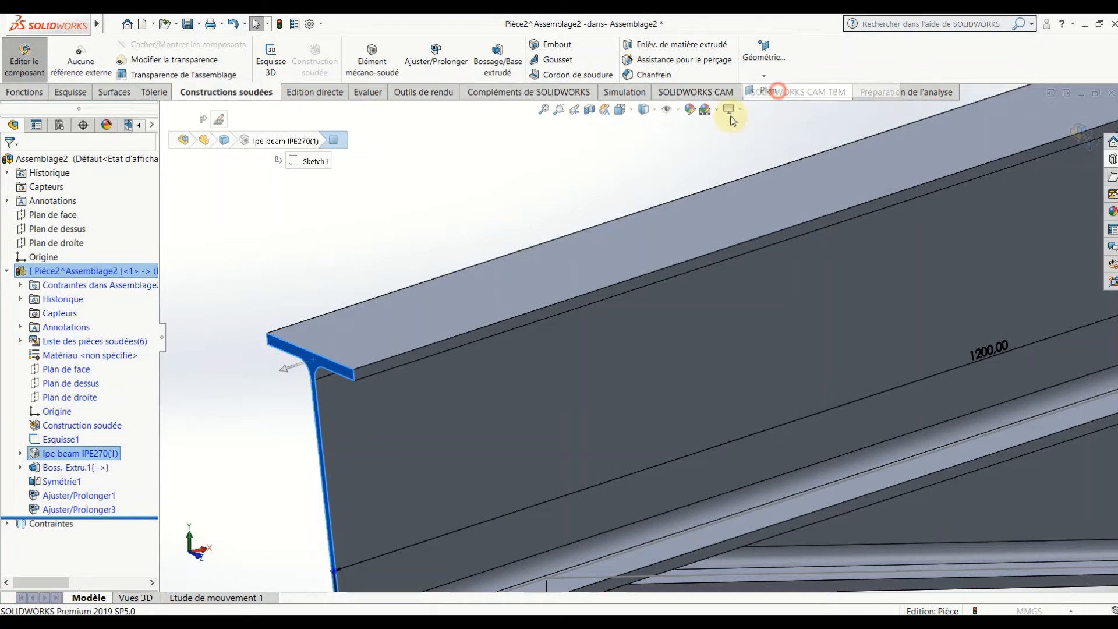
pyautogui.scroll(5, 642, 226)
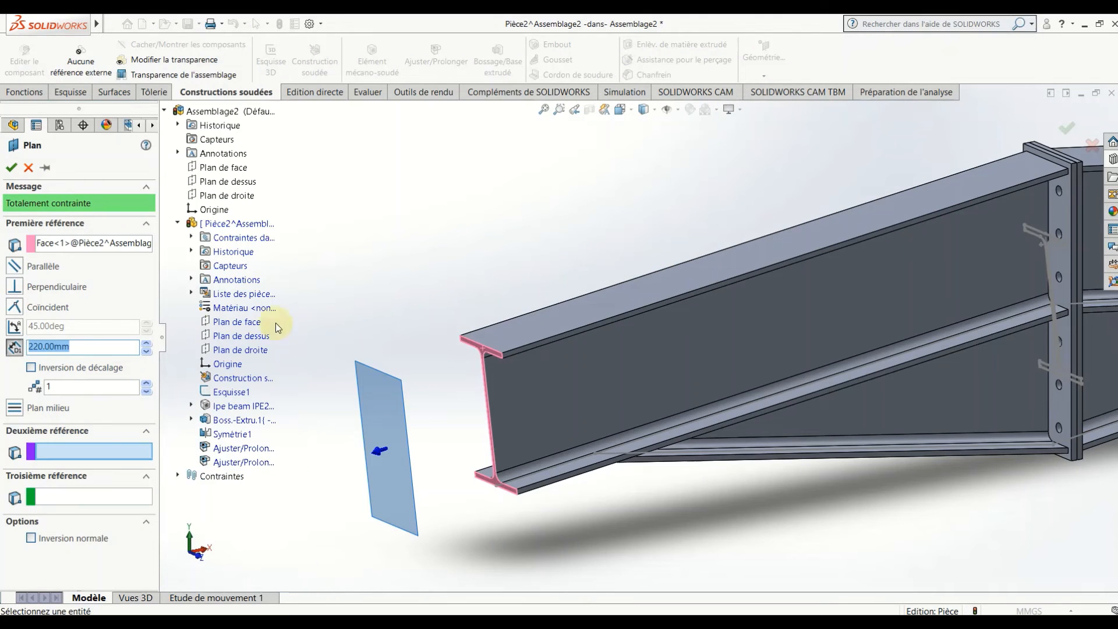
pyautogui.click(30, 367)
pyautogui.moveTo(473, 428); pyautogui.dragTo(432, 387, button='middle')
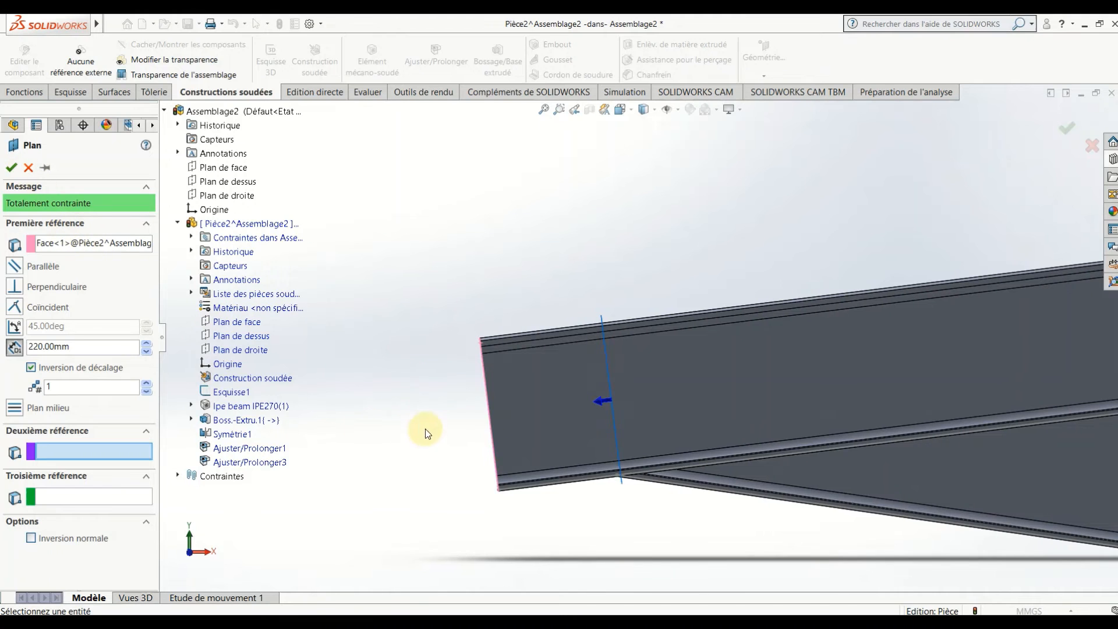
pyautogui.moveTo(426, 428); pyautogui.dragTo(469, 473, button='middle')
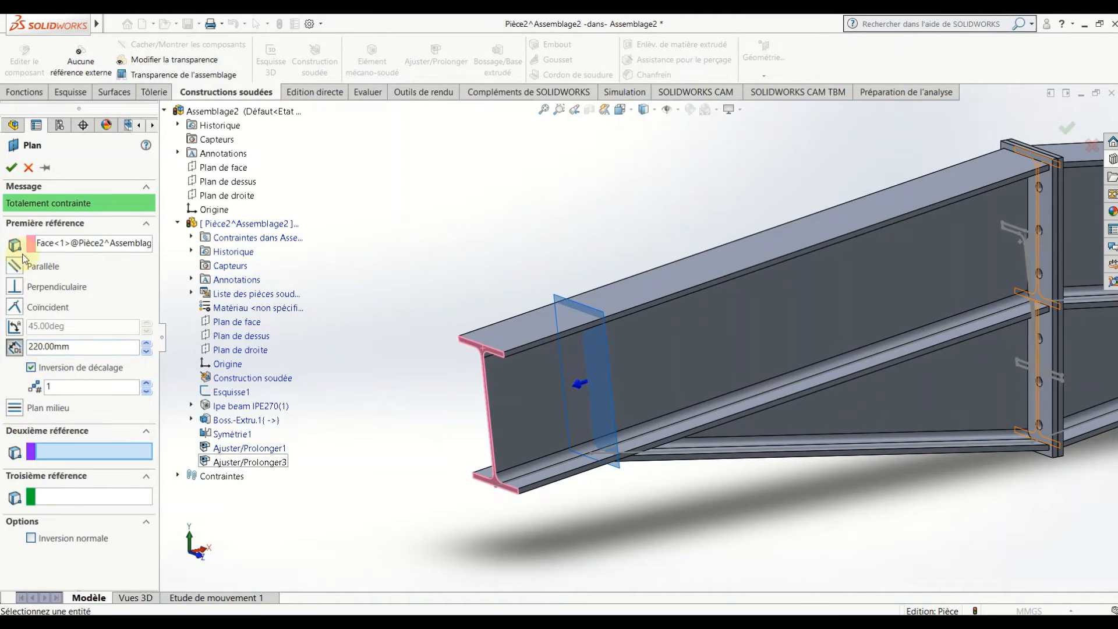
pyautogui.click(11, 168)
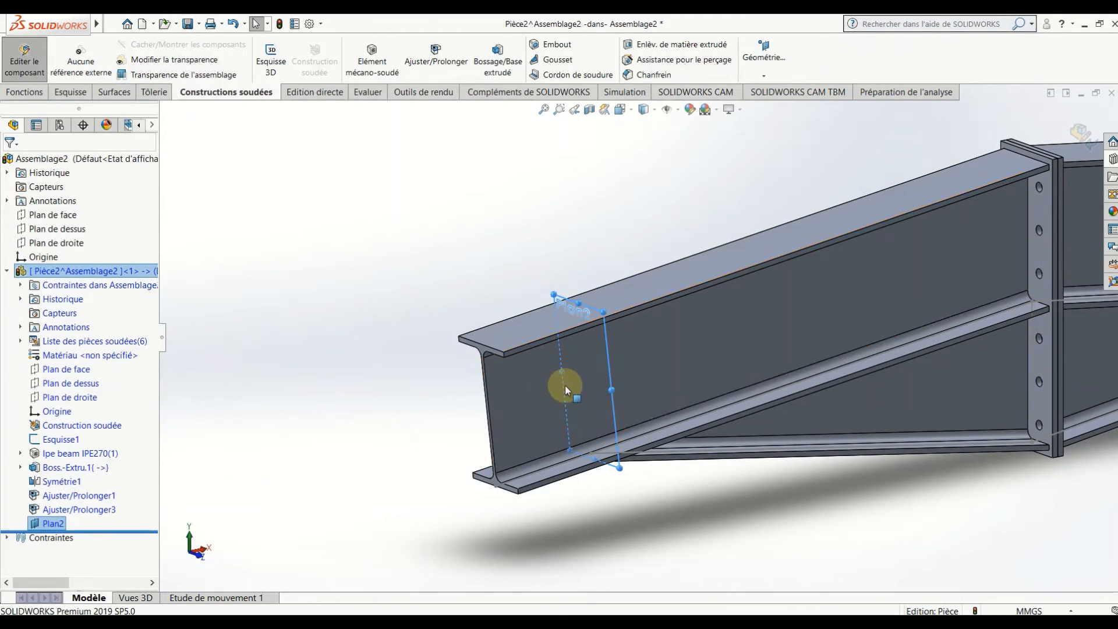
# Step: On the new plane, sketch a closed stiffener outline between the flanges, from web to flange edge, with diagonal corners across the root fillets
pyautogui.rightClick(53, 523)
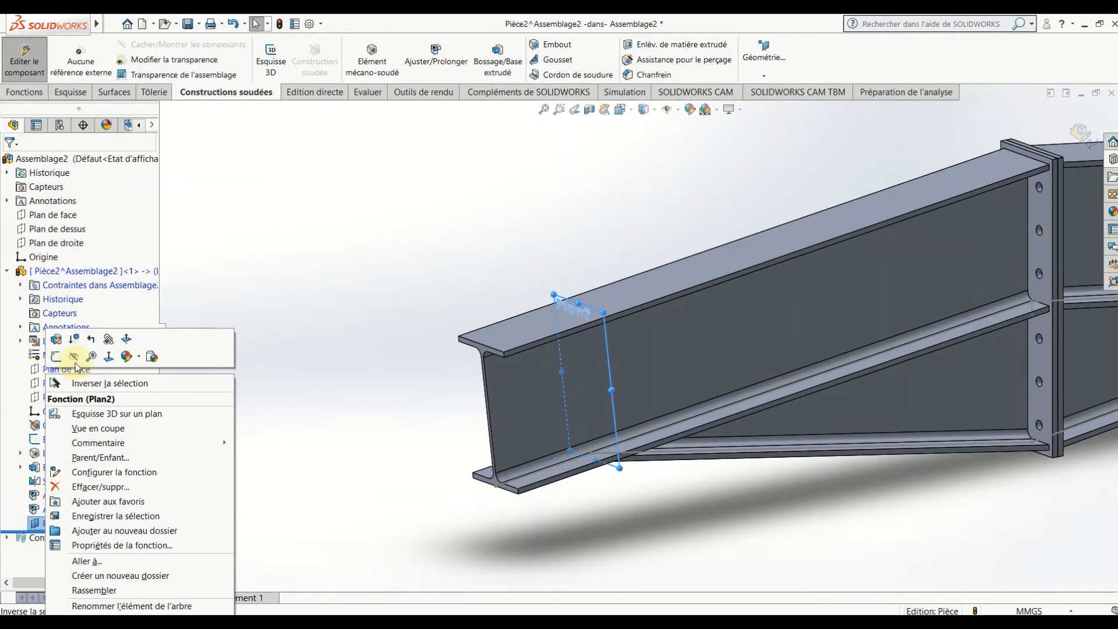
pyautogui.click(56, 357)
pyautogui.click(621, 110)
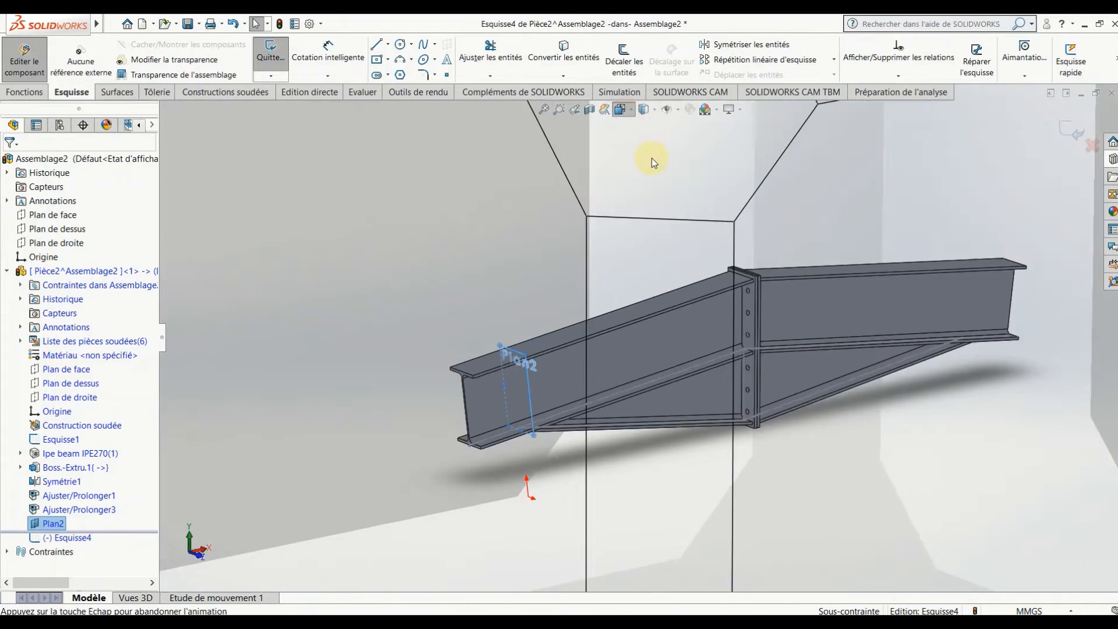
pyautogui.click(688, 177)
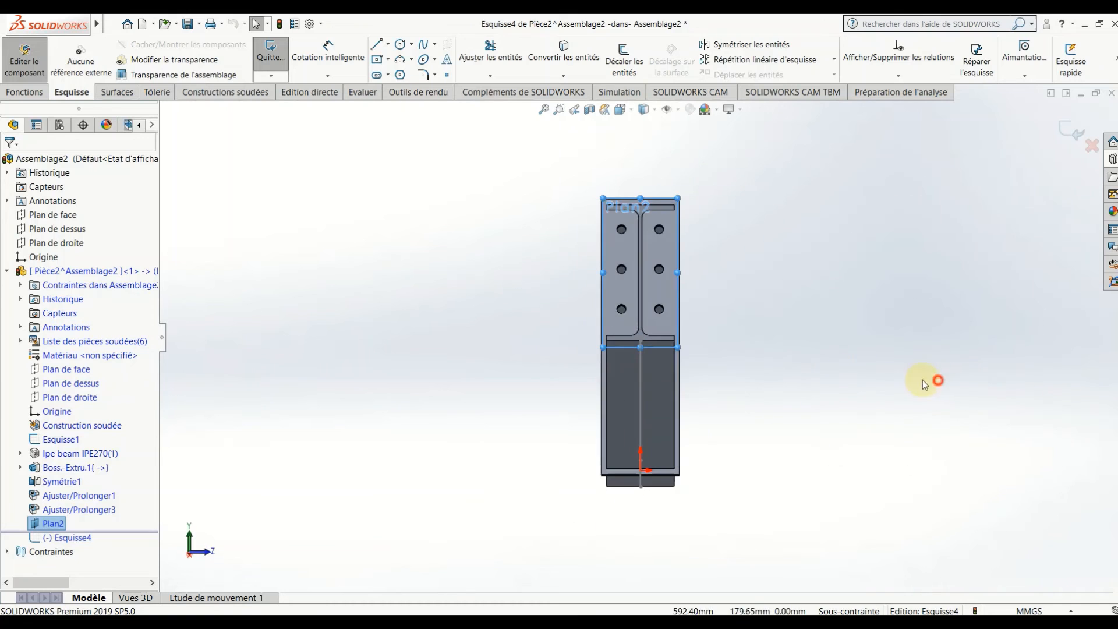
pyautogui.click(377, 44)
pyautogui.click(661, 198)
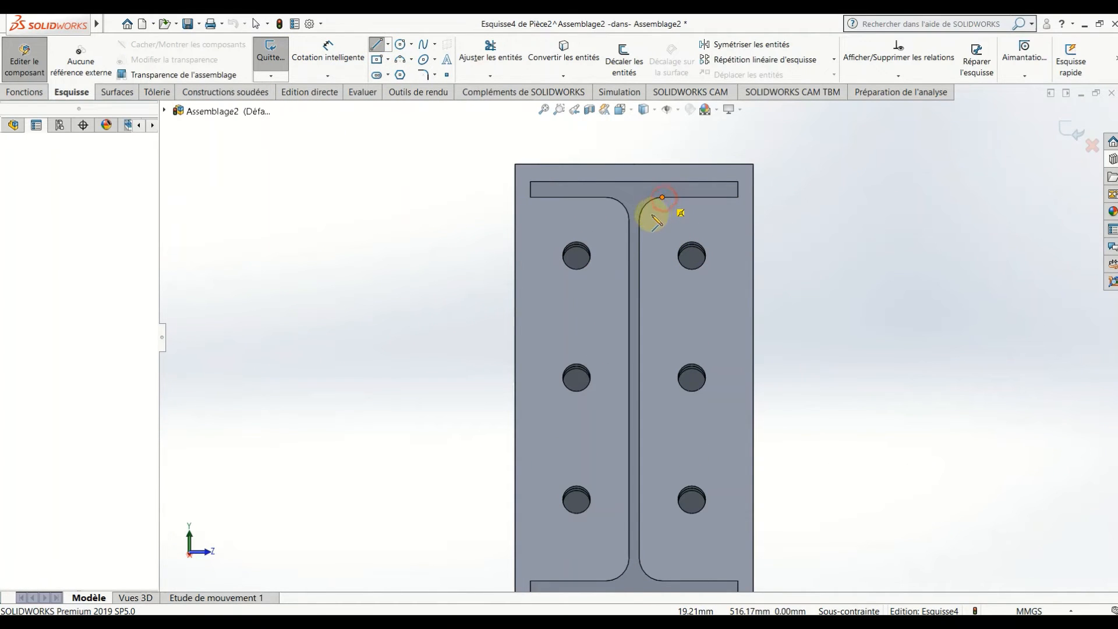
pyautogui.click(640, 220)
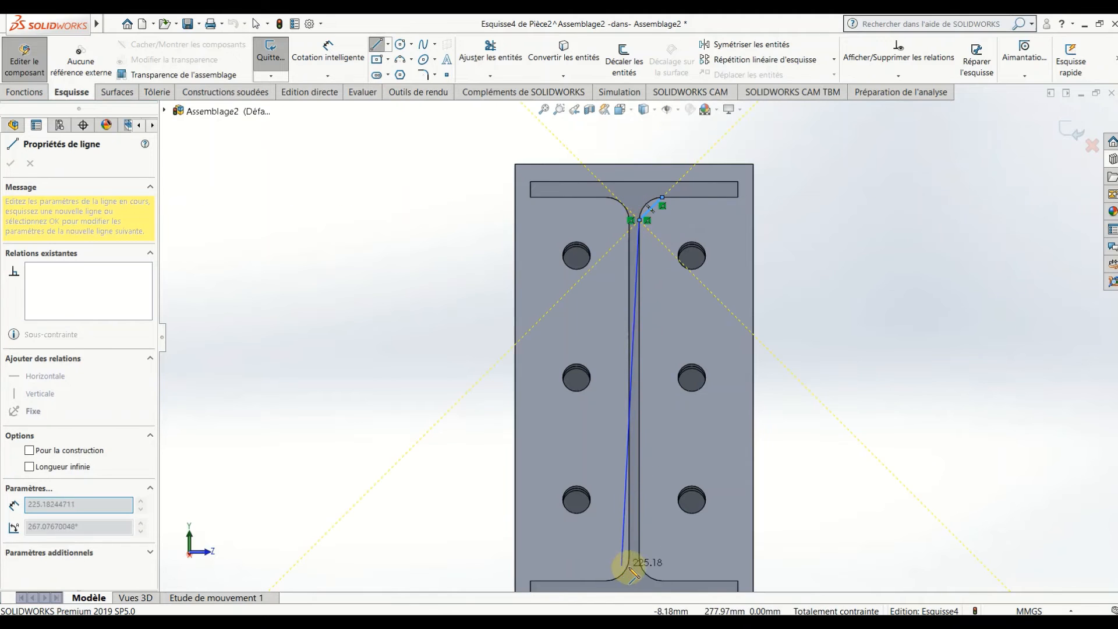
pyautogui.click(639, 558)
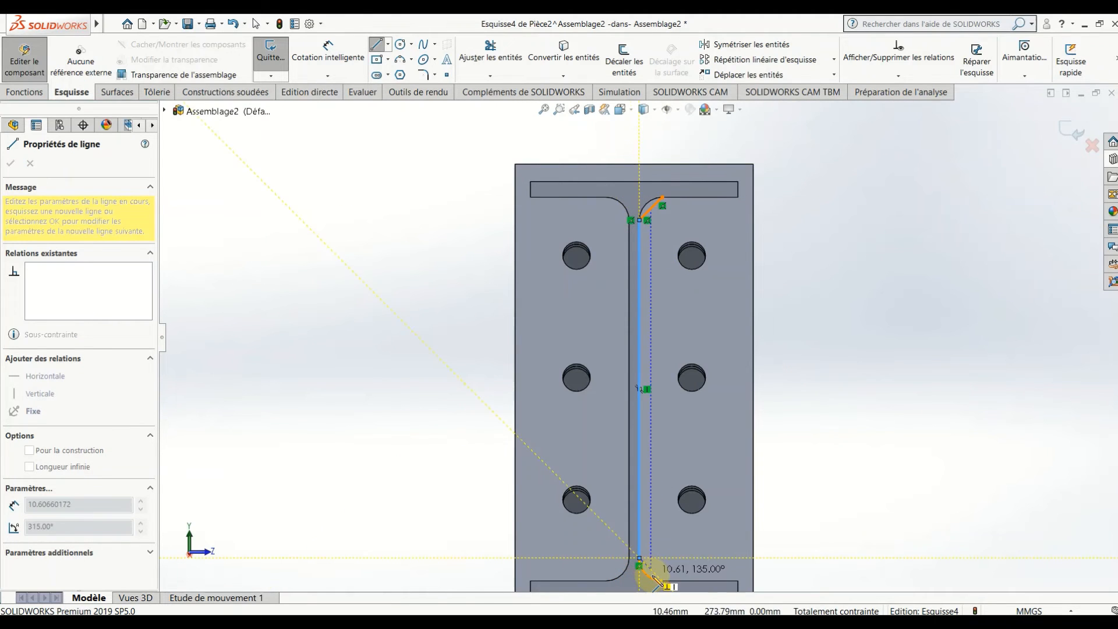
pyautogui.click(662, 580)
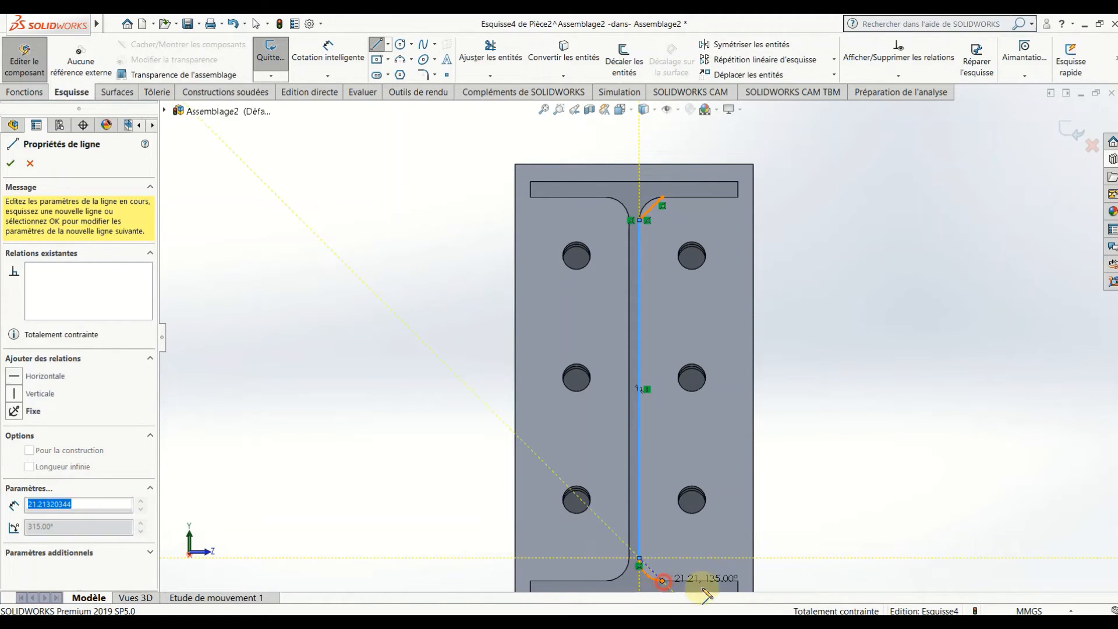
pyautogui.click(738, 581)
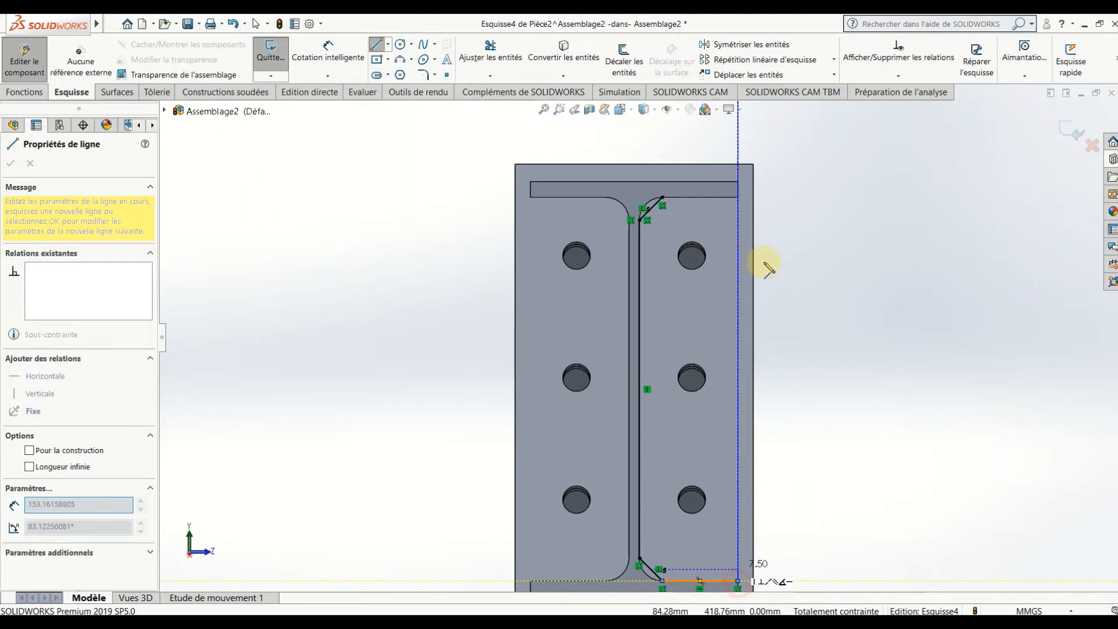
pyautogui.click(738, 197)
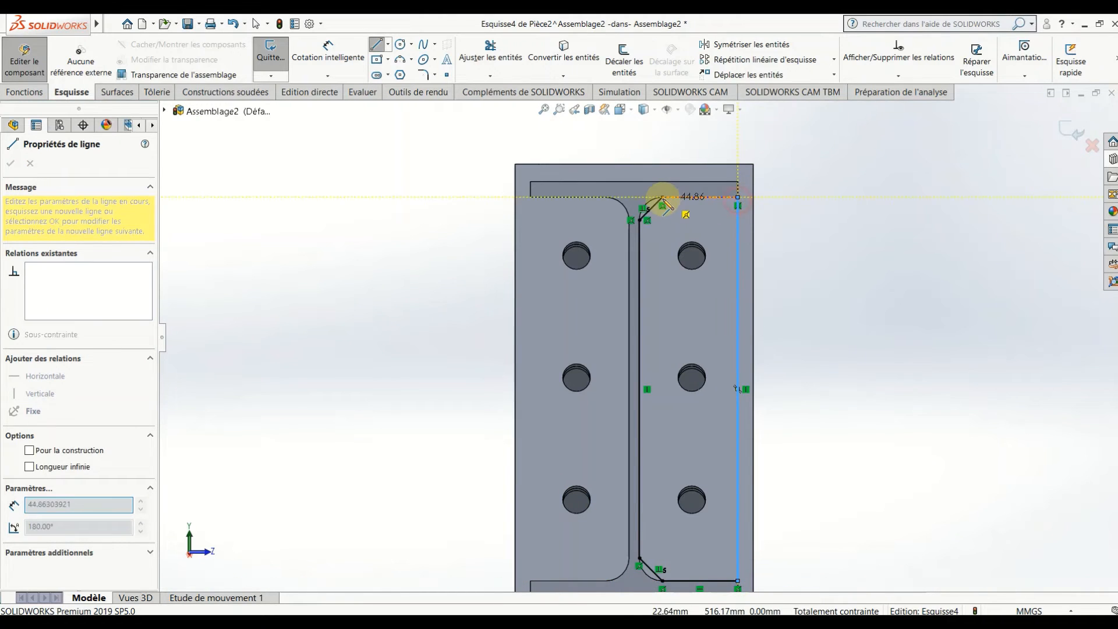
pyautogui.click(662, 197)
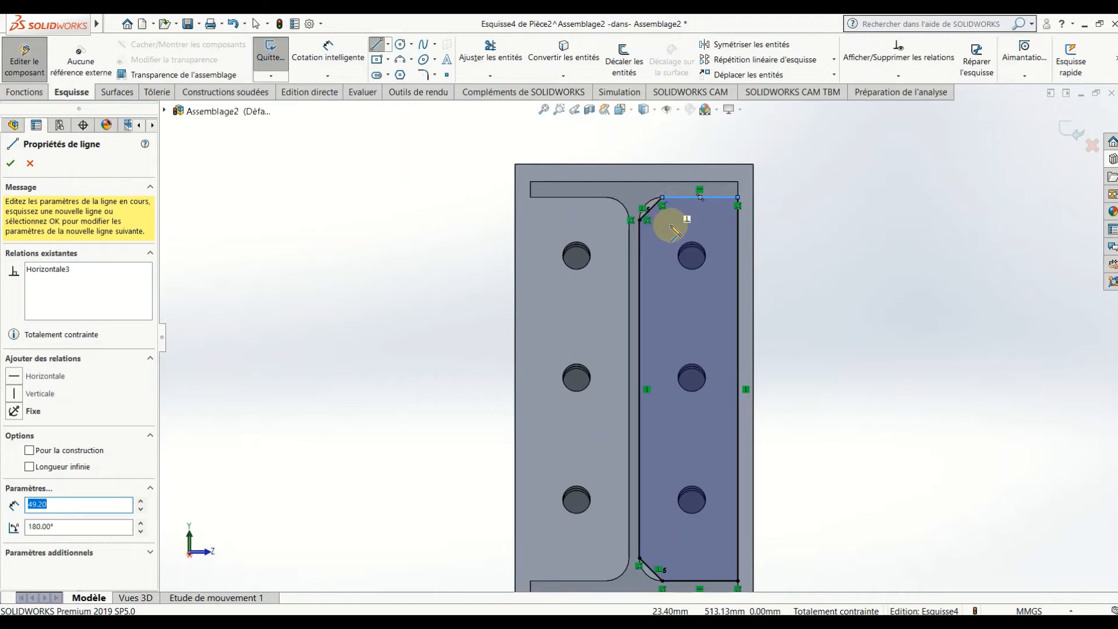
pyautogui.hotkey('ctrl', '7')
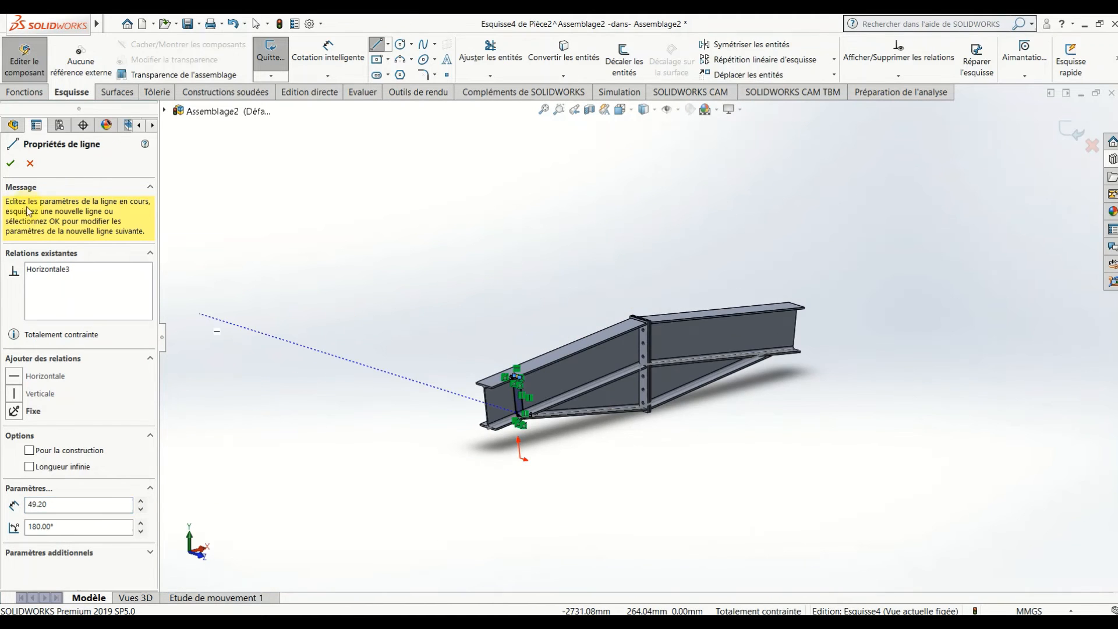
pyautogui.click(9, 162)
# Step: Extrude the stiffener profile 8 mm as a separate body, with the direction reversed towards the end plate
pyautogui.click(31, 94)
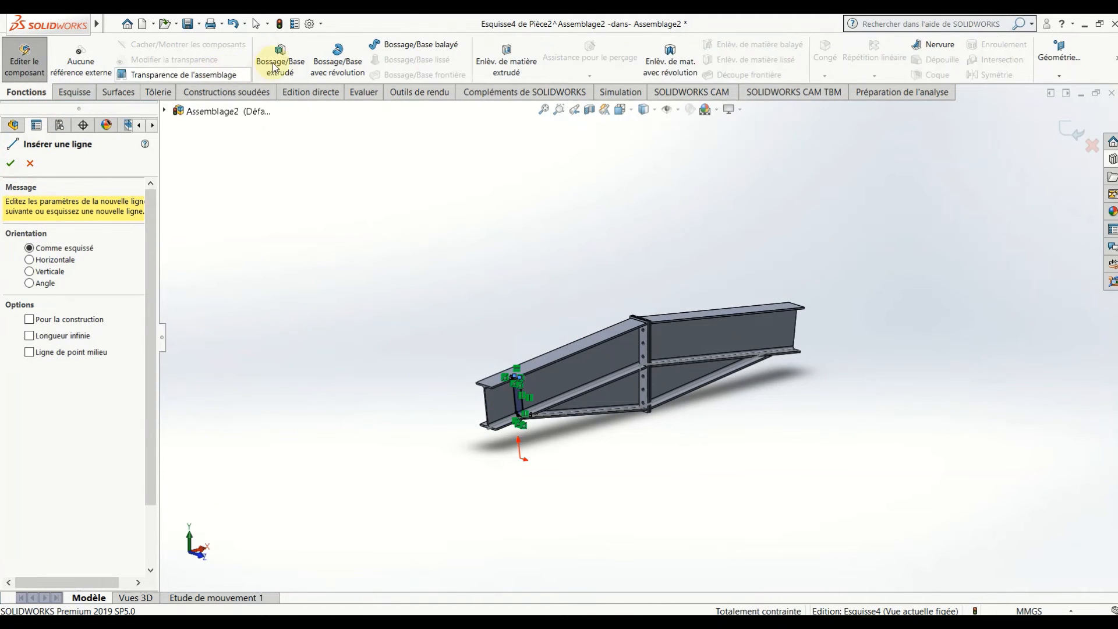
pyautogui.click(273, 60)
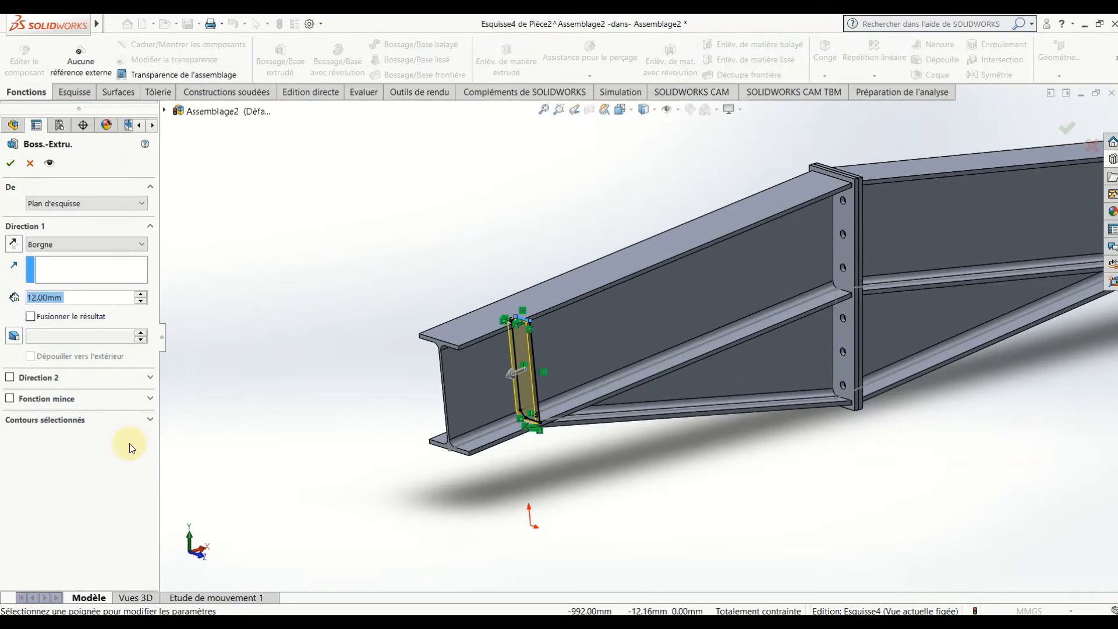
pyautogui.click(14, 246)
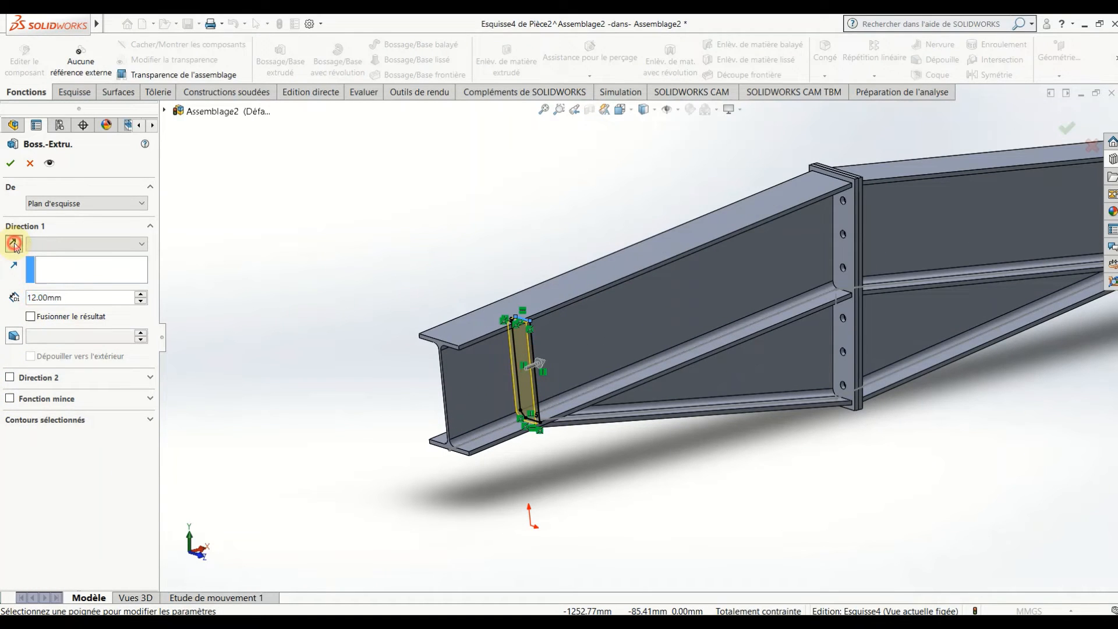
pyautogui.moveTo(64, 297); pyautogui.dragTo(4, 298)
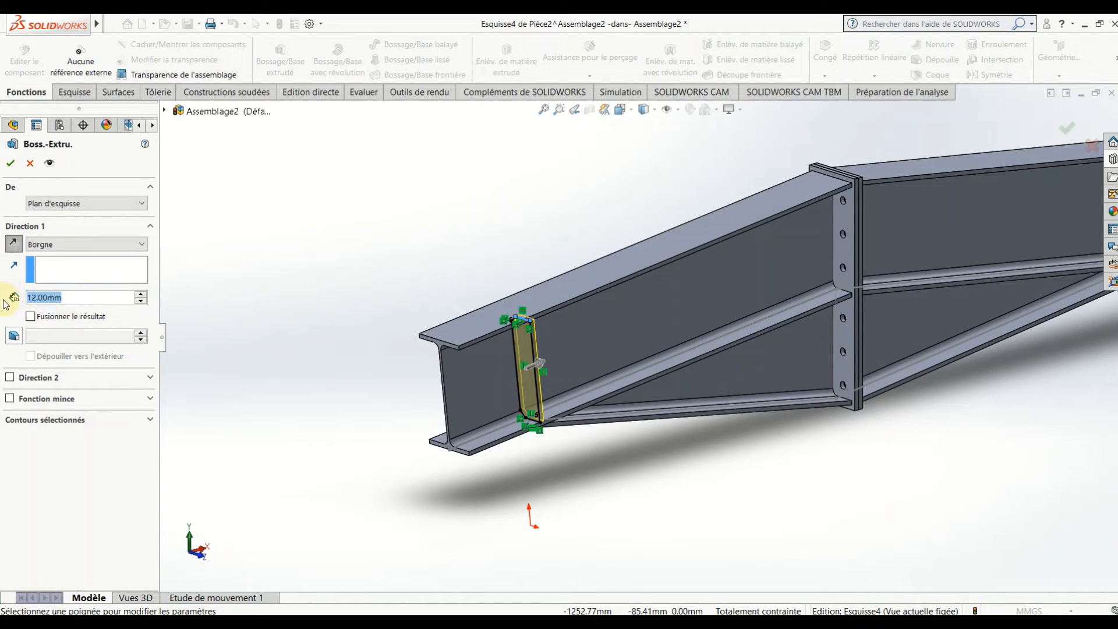
pyautogui.write('10')
pyautogui.press('Return')
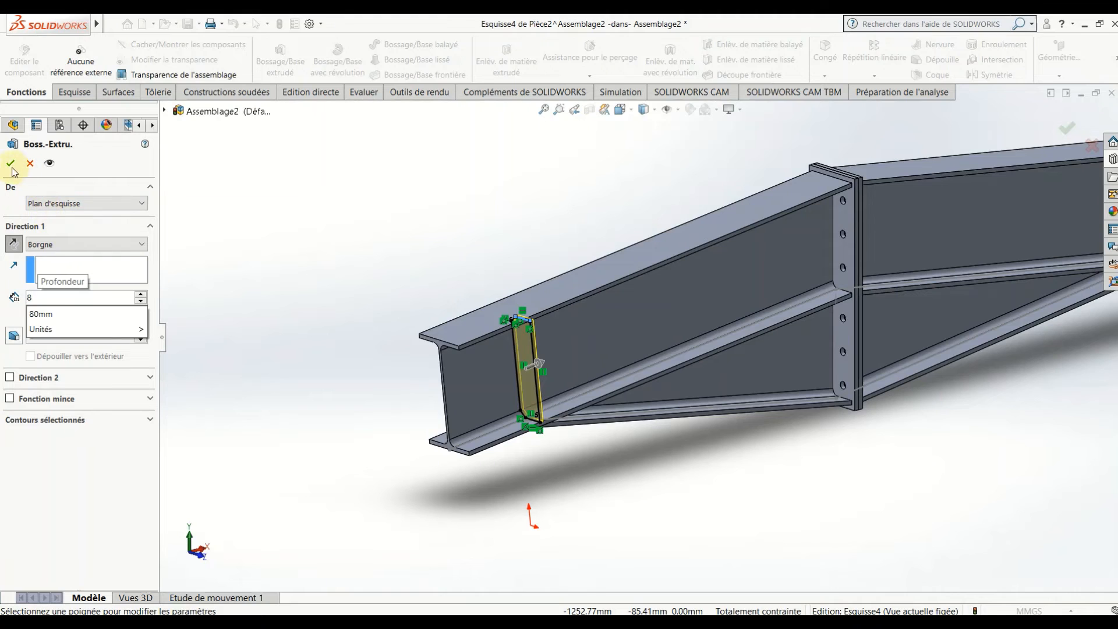
pyautogui.click(11, 164)
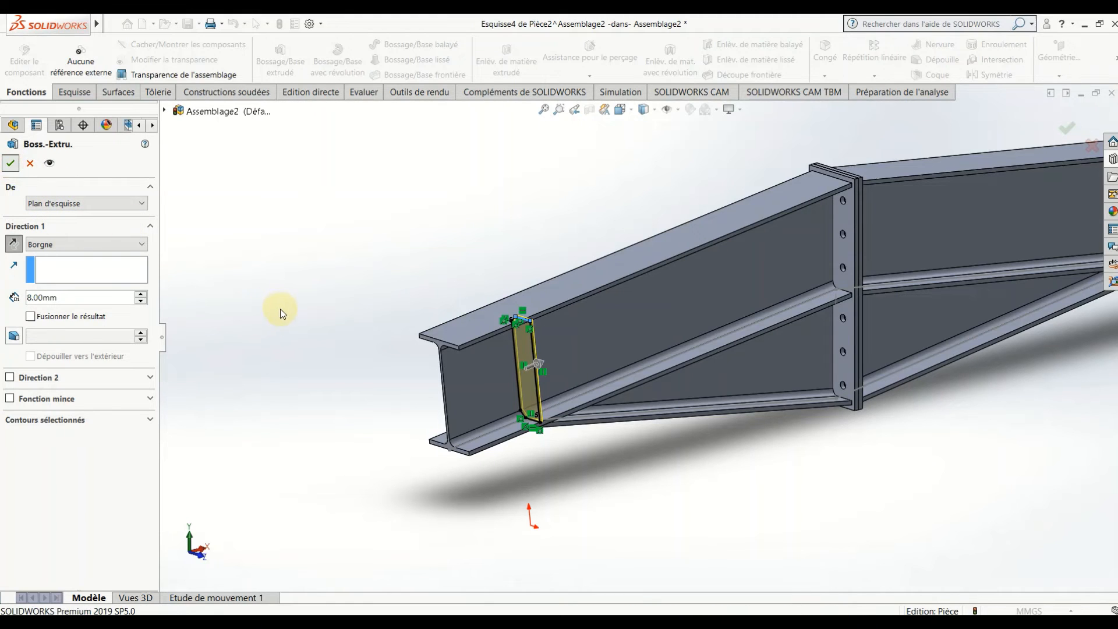
pyautogui.click(313, 271)
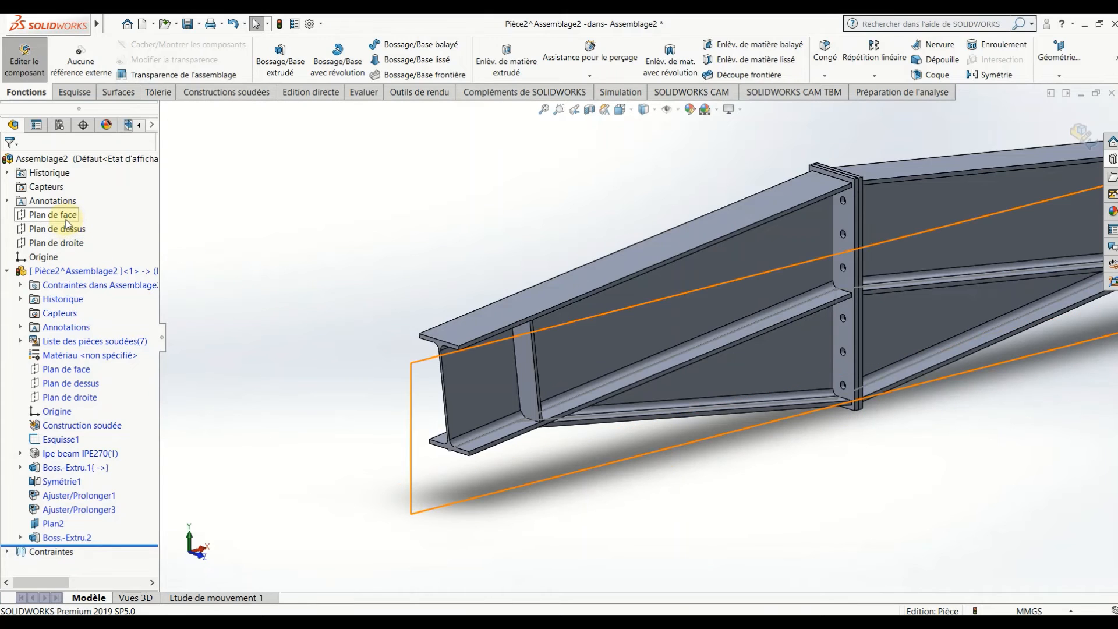
# Step: Try to mirror using the assembly's Plan de face as the mirror plane
pyautogui.click(65, 216)
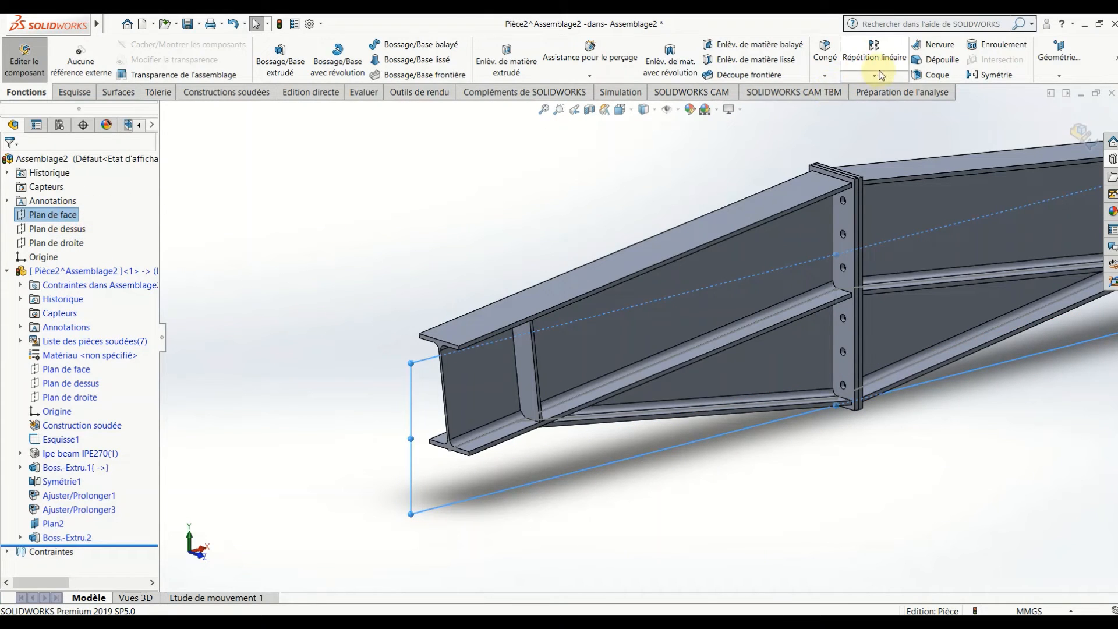
pyautogui.click(992, 76)
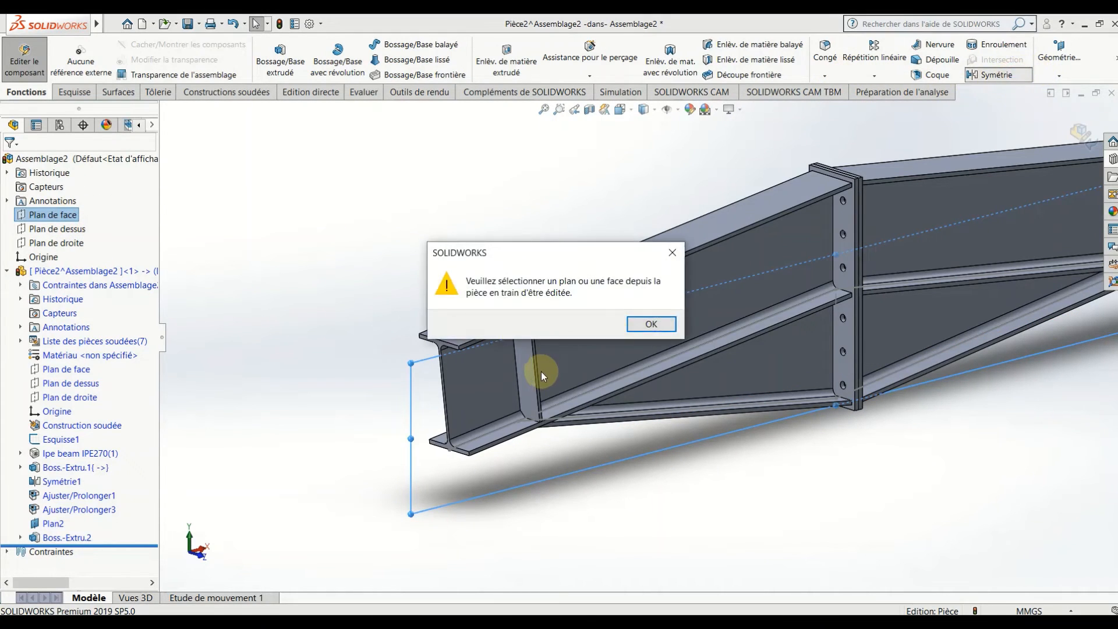
pyautogui.click(672, 328)
pyautogui.click(645, 325)
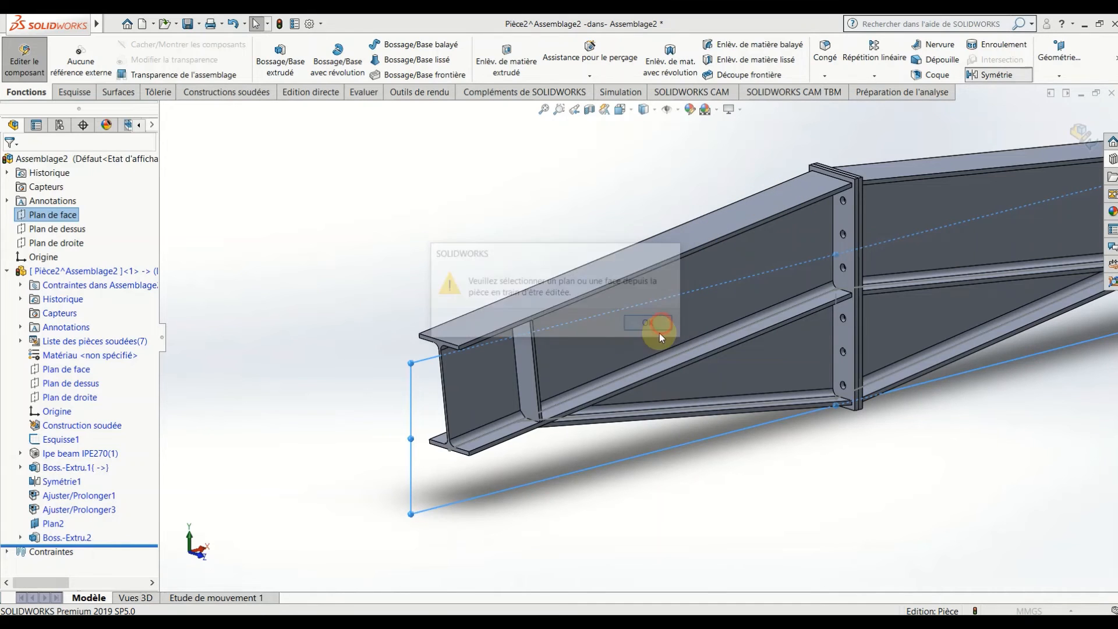
pyautogui.click(644, 324)
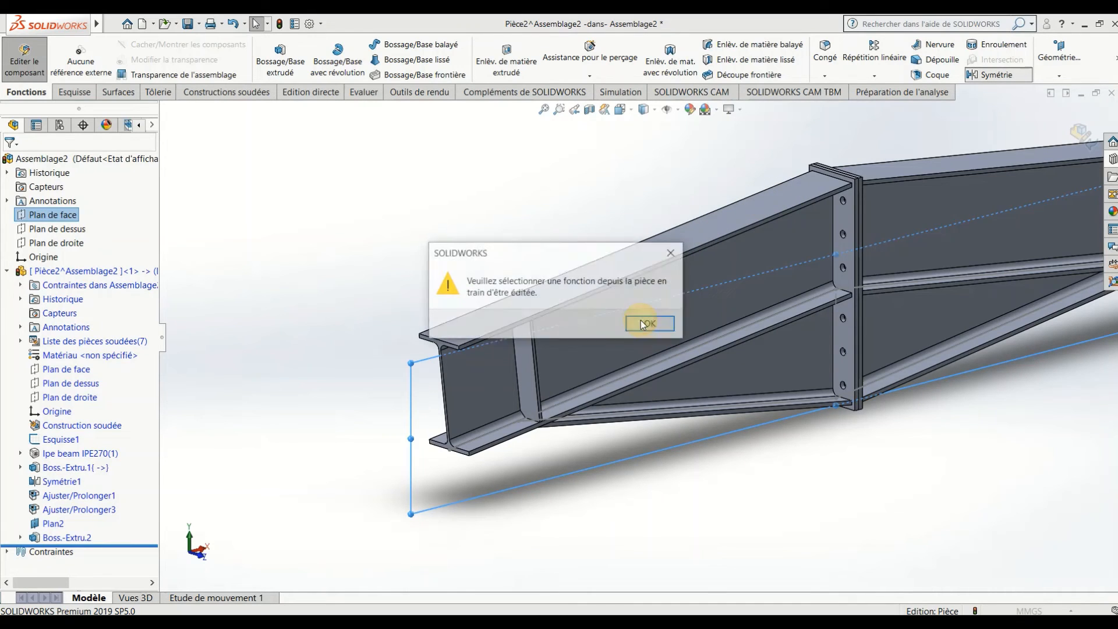
pyautogui.click(672, 254)
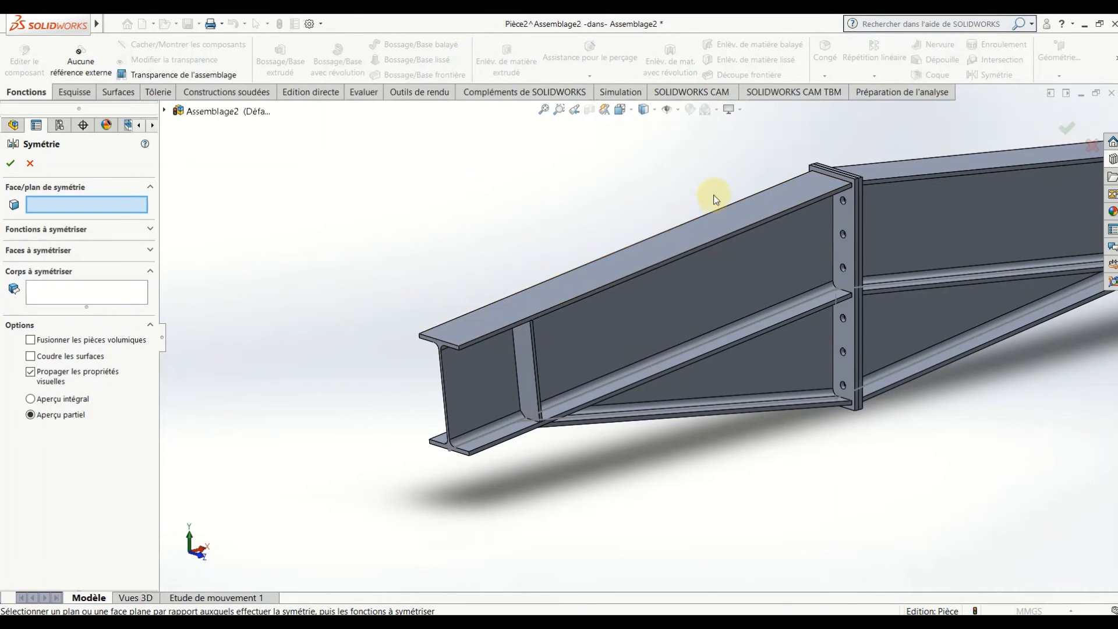
# Step: Mirror the stiffener body to the other side of the web about the part's Plan de face
pyautogui.click(165, 111)
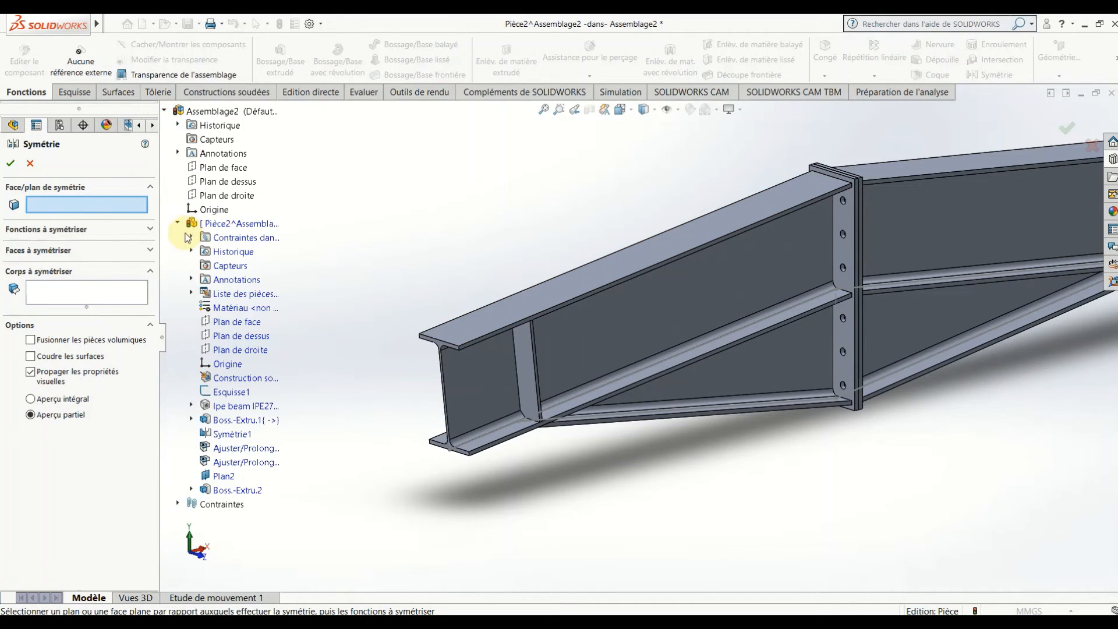
pyautogui.click(235, 325)
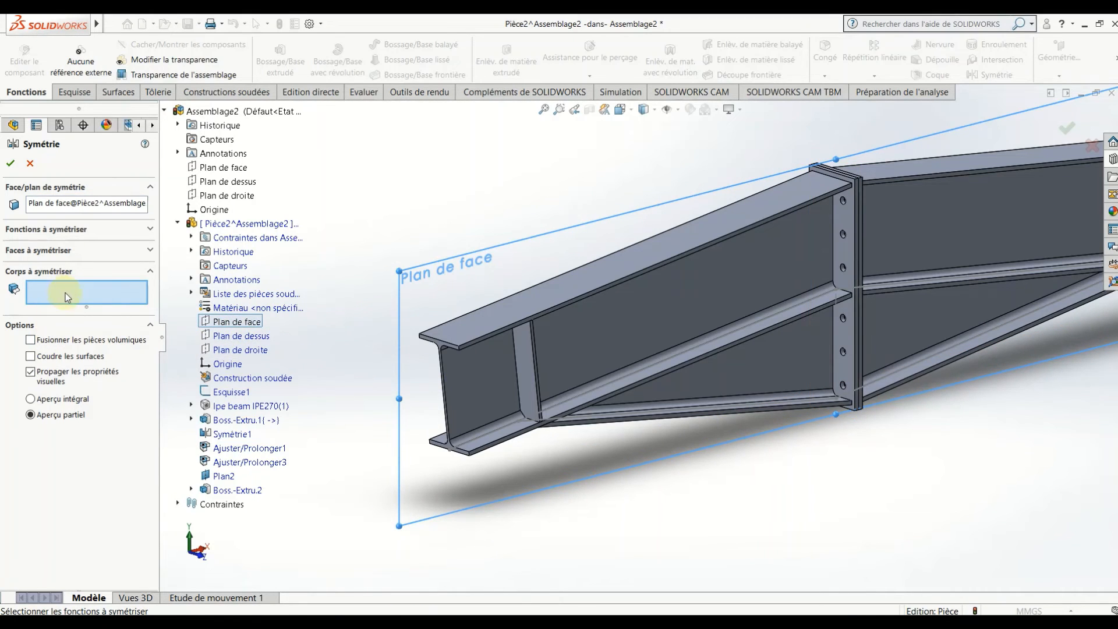
pyautogui.click(530, 370)
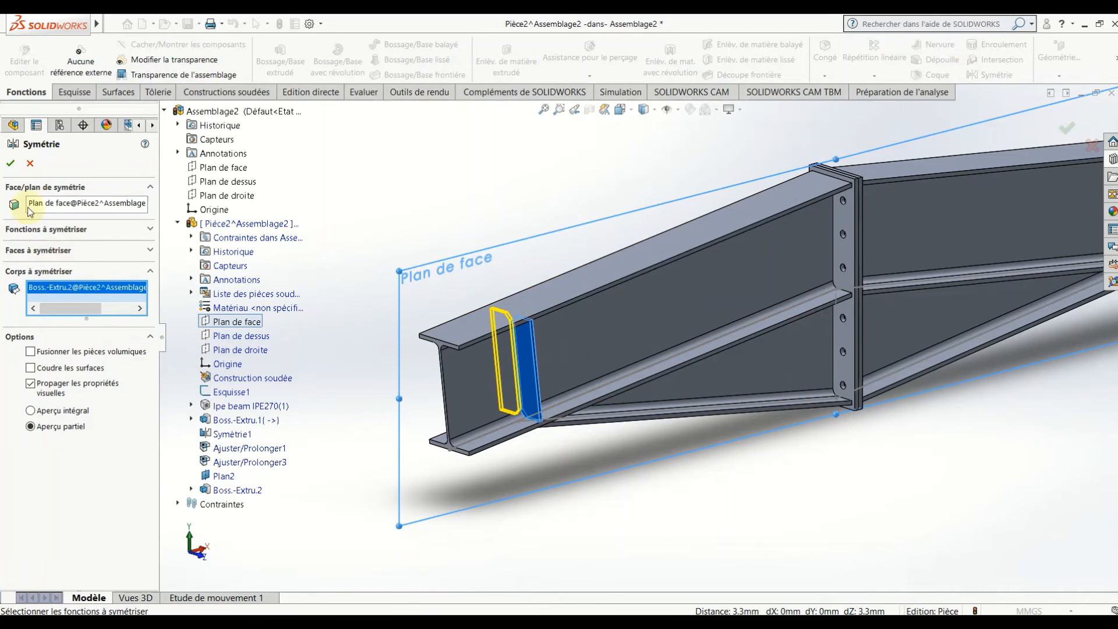
pyautogui.click(12, 165)
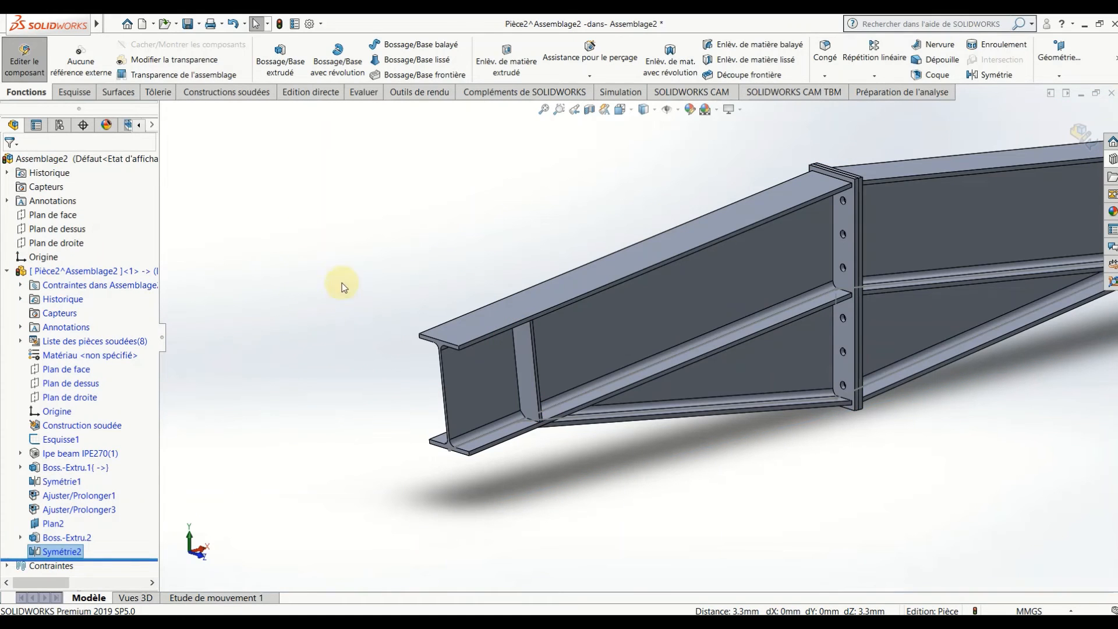
# Step: Mirror the two stiffener bodies to the opposite beam about the part's Plan de droite, as bodies instead of features
pyautogui.click(996, 76)
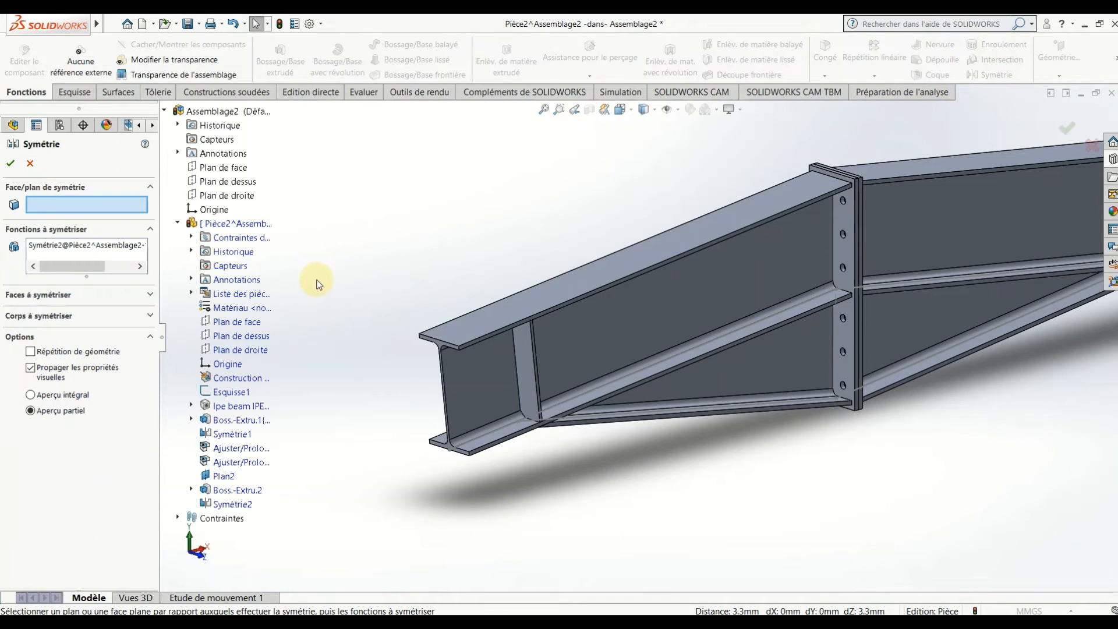
pyautogui.click(241, 349)
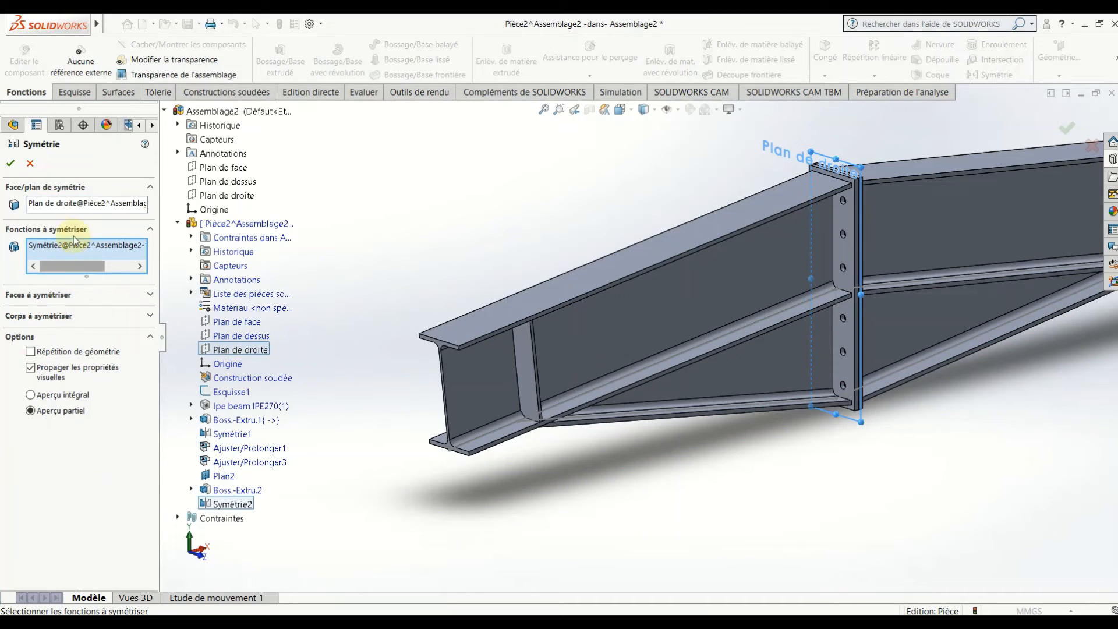
pyautogui.rightClick(80, 246)
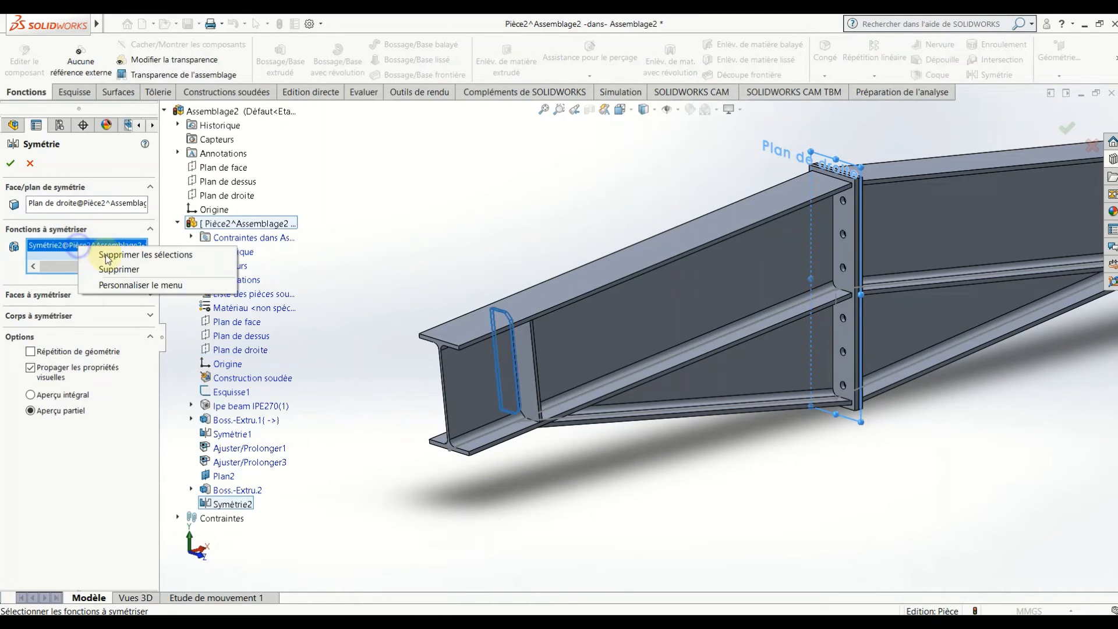
pyautogui.click(102, 252)
pyautogui.click(49, 304)
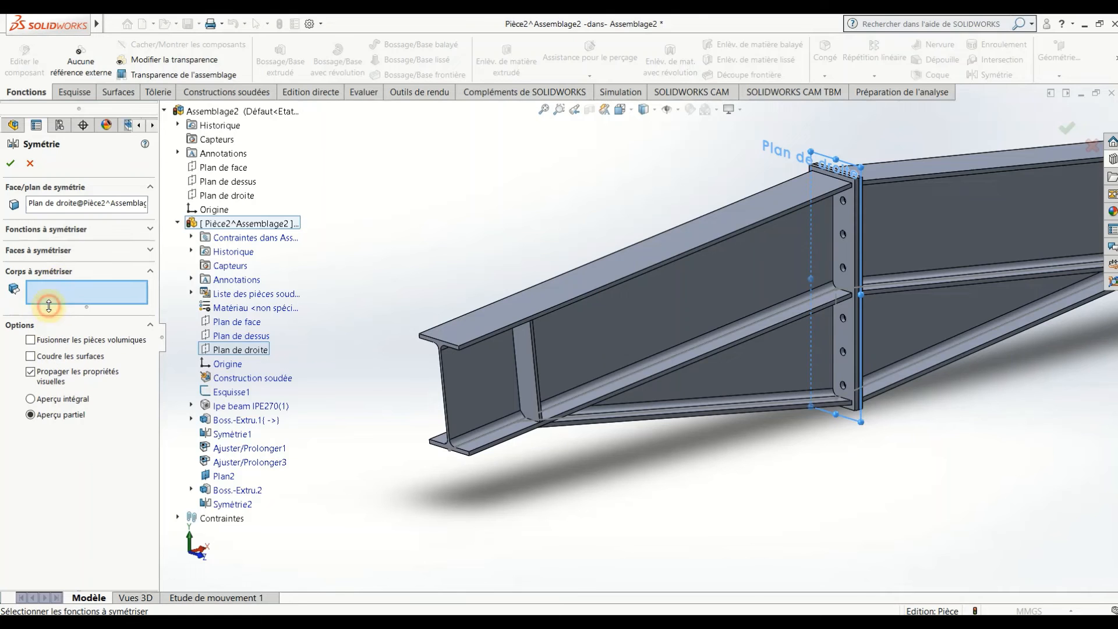
pyautogui.click(535, 369)
pyautogui.moveTo(535, 368); pyautogui.dragTo(506, 379, button='middle')
pyautogui.click(506, 378)
pyautogui.moveTo(651, 385); pyautogui.dragTo(398, 364, button='middle')
pyautogui.click(12, 165)
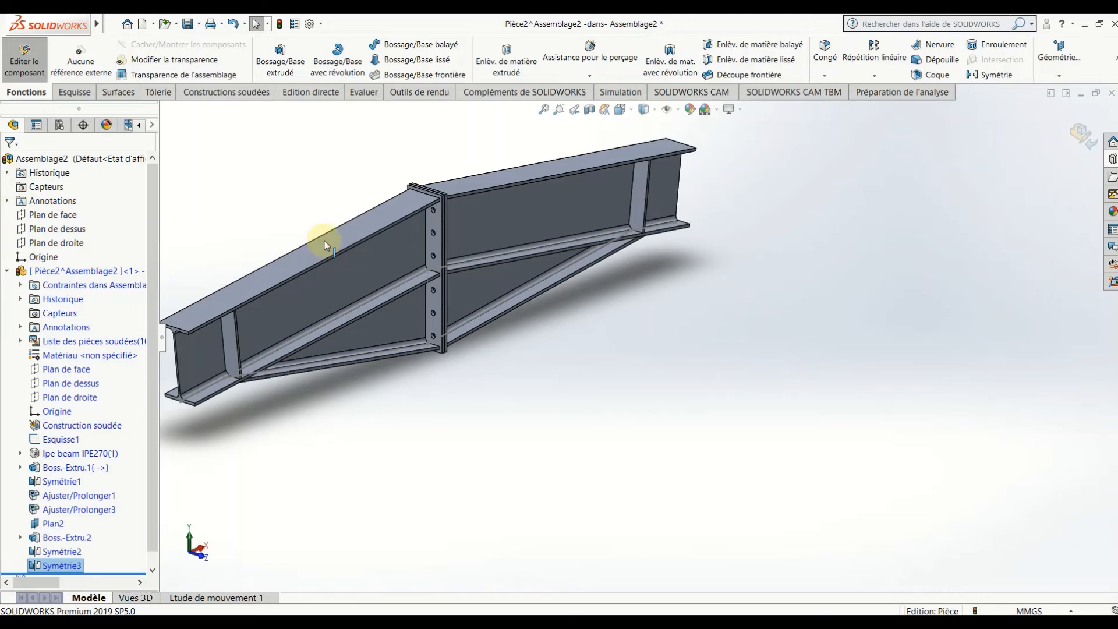
# Step: Hide the beam layout sketch Esquisse1 and leave part editing to return to the assembly
pyautogui.scroll(5, 635, 304)
pyautogui.moveTo(662, 337); pyautogui.dragTo(599, 350, button='middle')
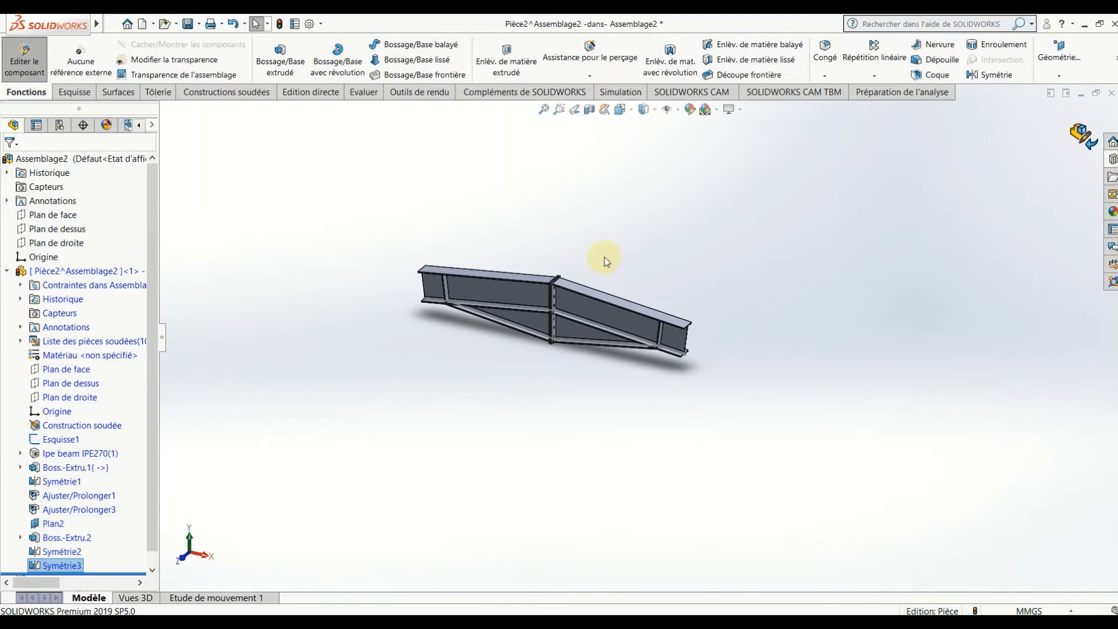
pyautogui.rightClick(61, 439)
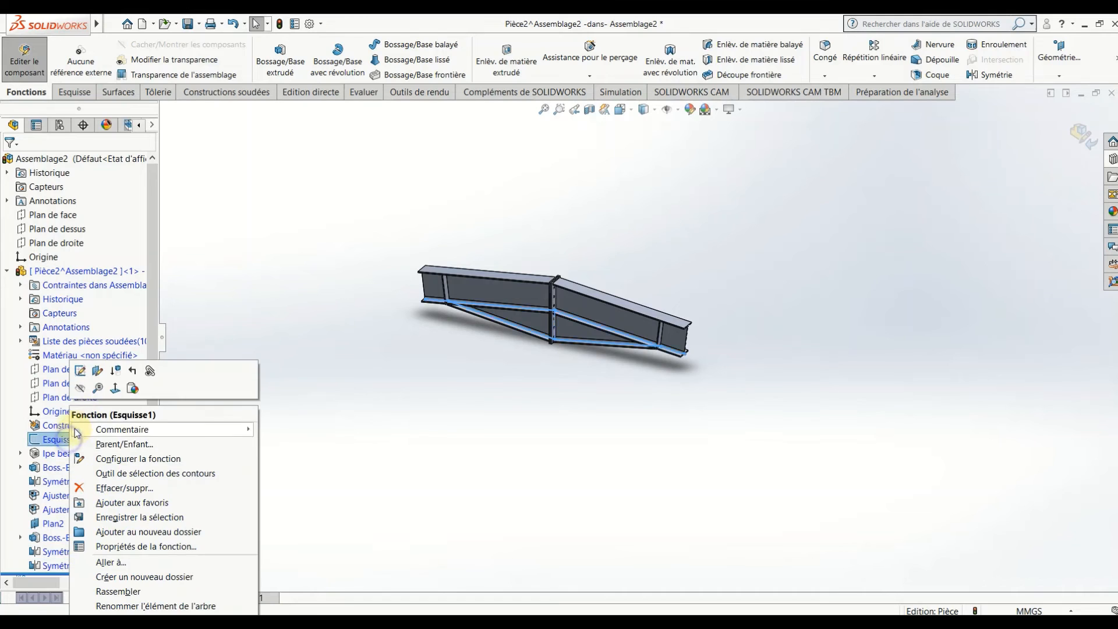
pyautogui.click(76, 388)
pyautogui.click(357, 429)
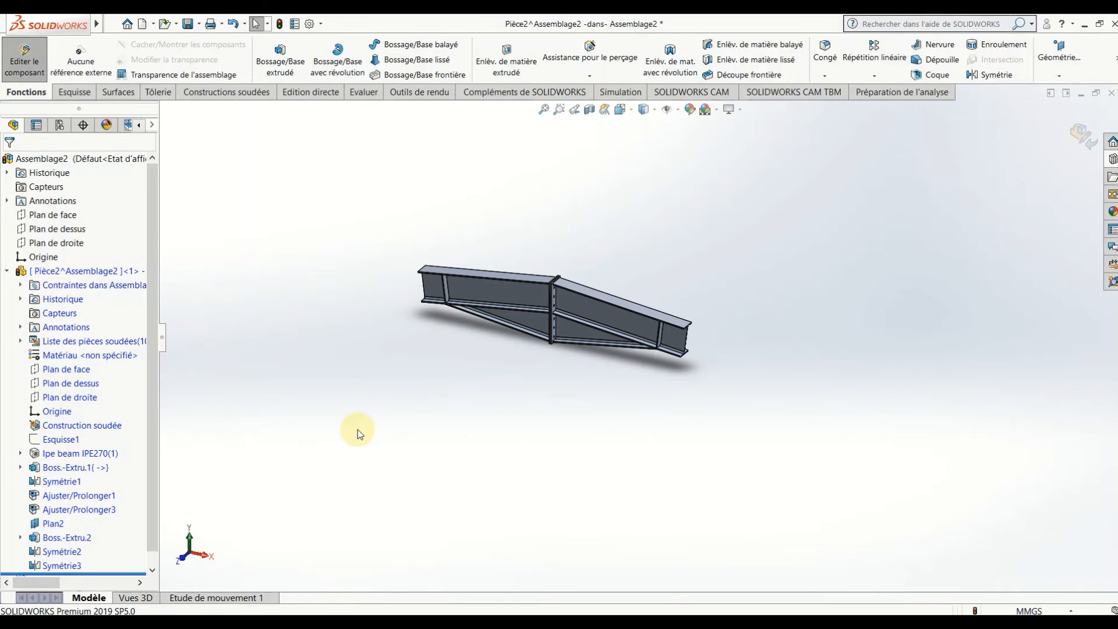
pyautogui.click(1077, 145)
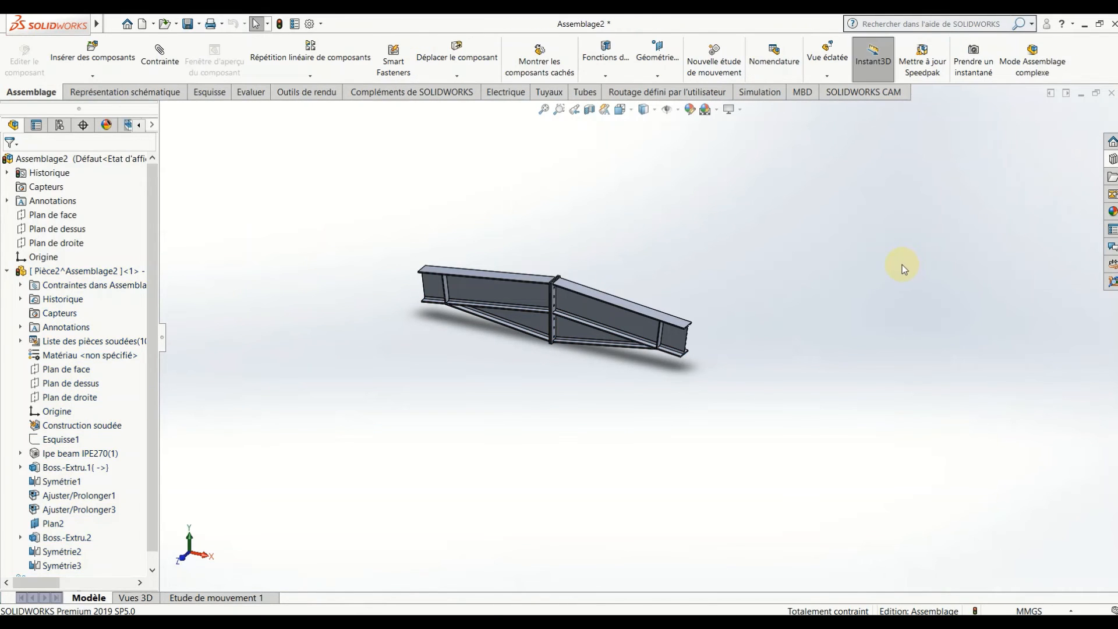
# Step: Apply a green colour to both main IPE270 beam bodies, at body level in the part document
pyautogui.scroll(-7, 483, 307)
pyautogui.moveTo(704, 330); pyautogui.dragTo(833, 314, button='middle')
pyautogui.rightClick(836, 310)
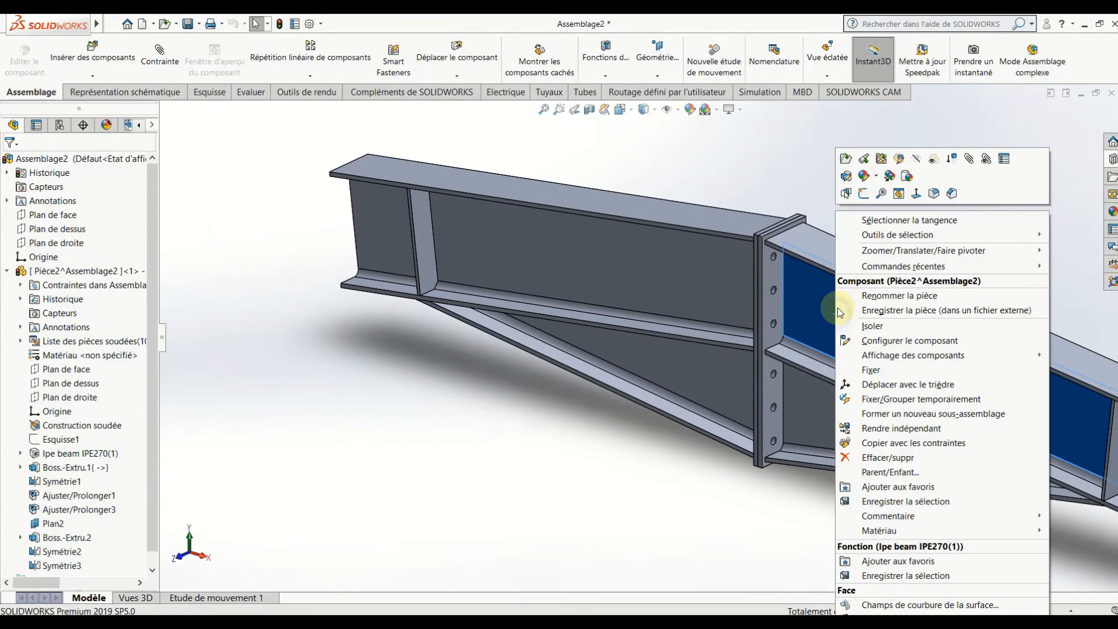
pyautogui.click(877, 177)
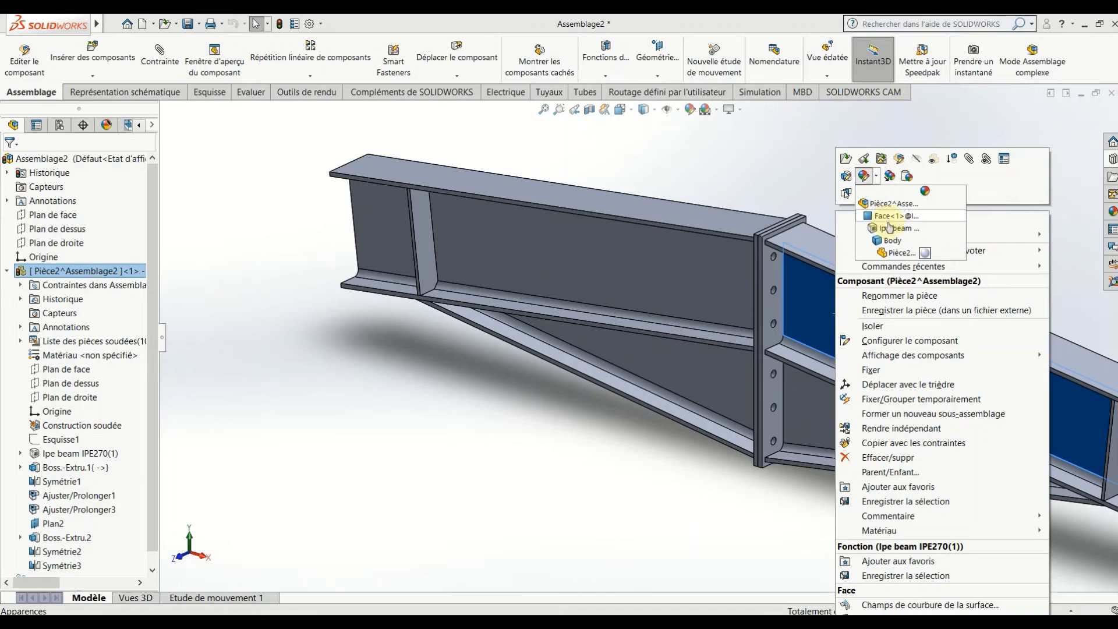
pyautogui.click(893, 242)
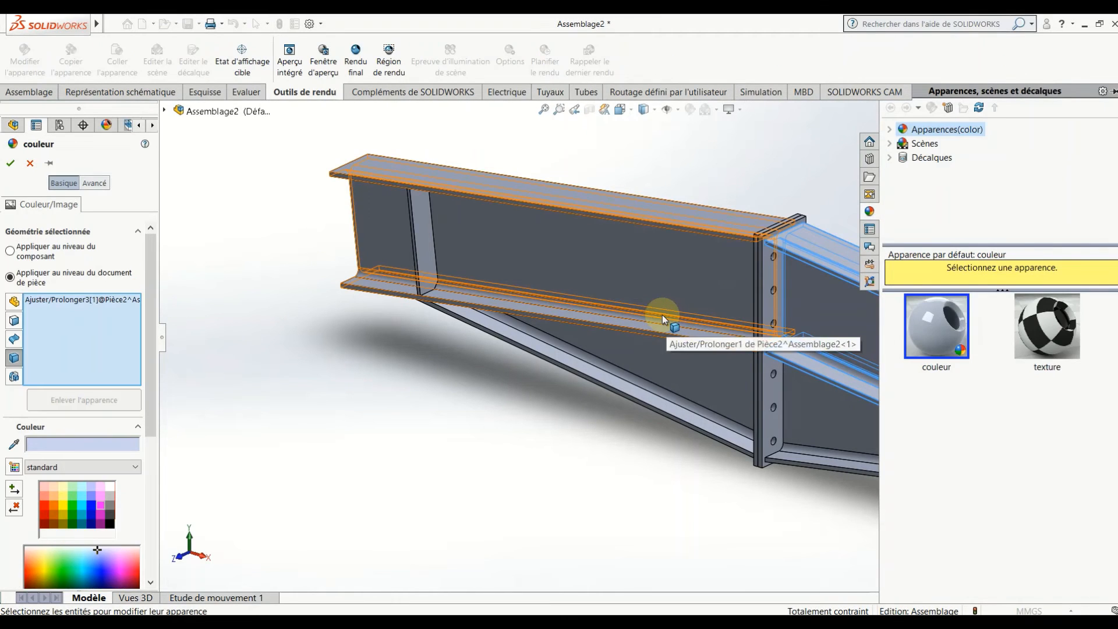
pyautogui.scroll(5, 708, 327)
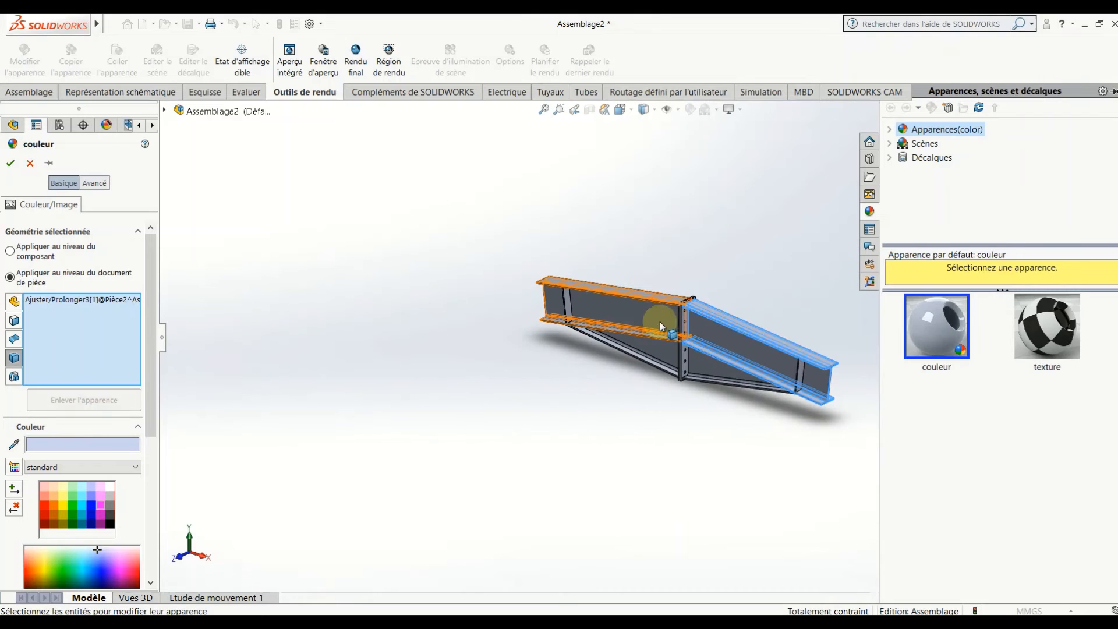
pyautogui.click(654, 319)
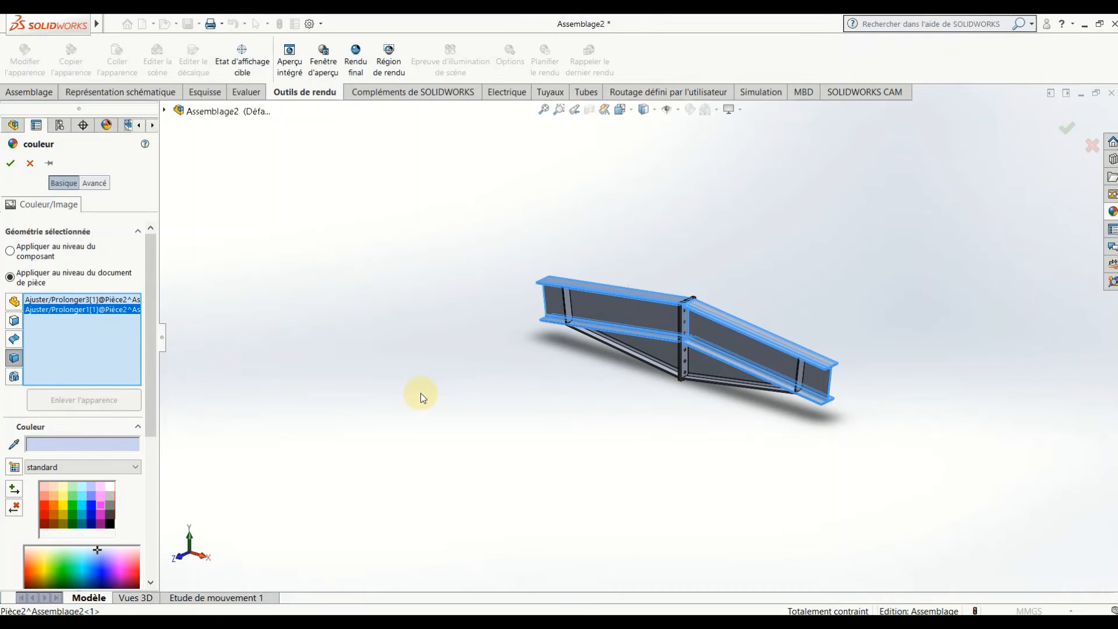
pyautogui.click(74, 507)
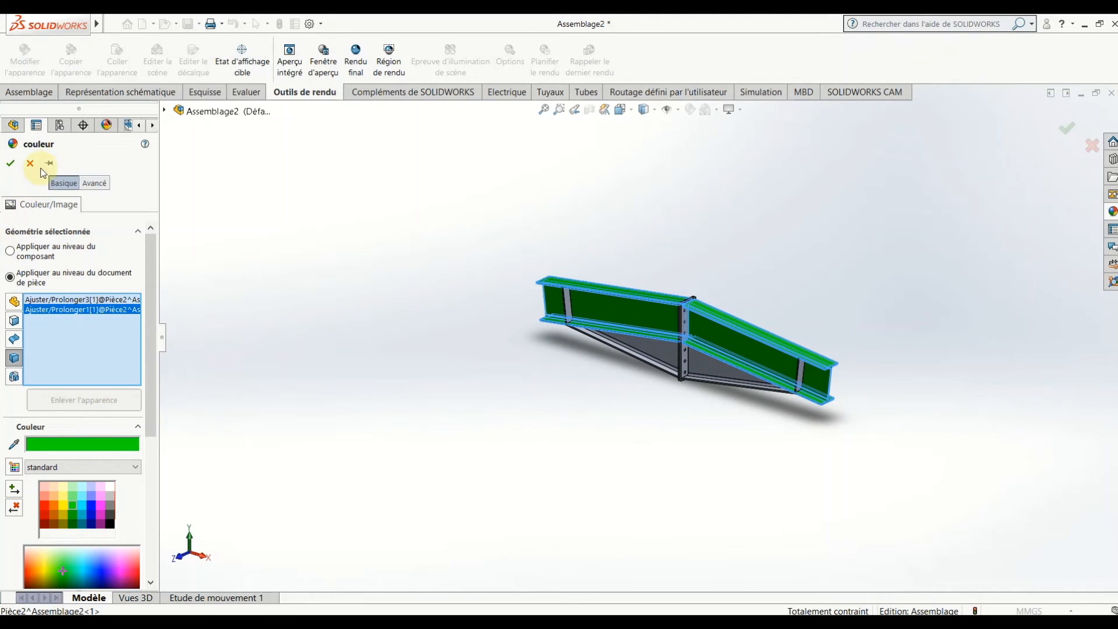
pyautogui.click(10, 164)
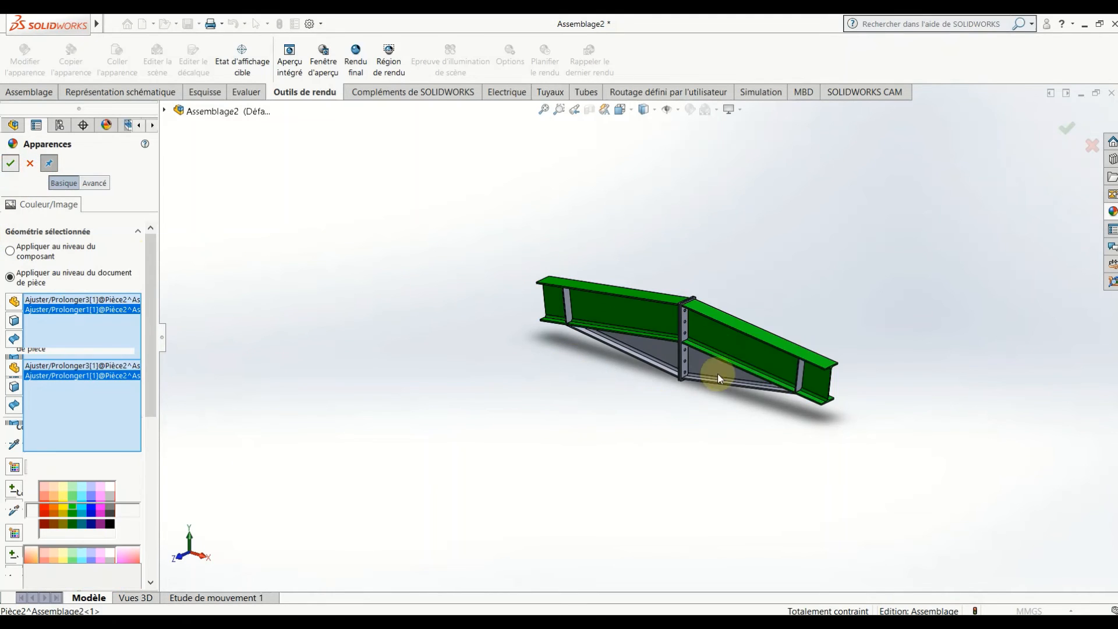
# Step: Colour the two haunch bodies under the beams pale green
pyautogui.scroll(-4, 699, 373)
pyautogui.click(696, 371)
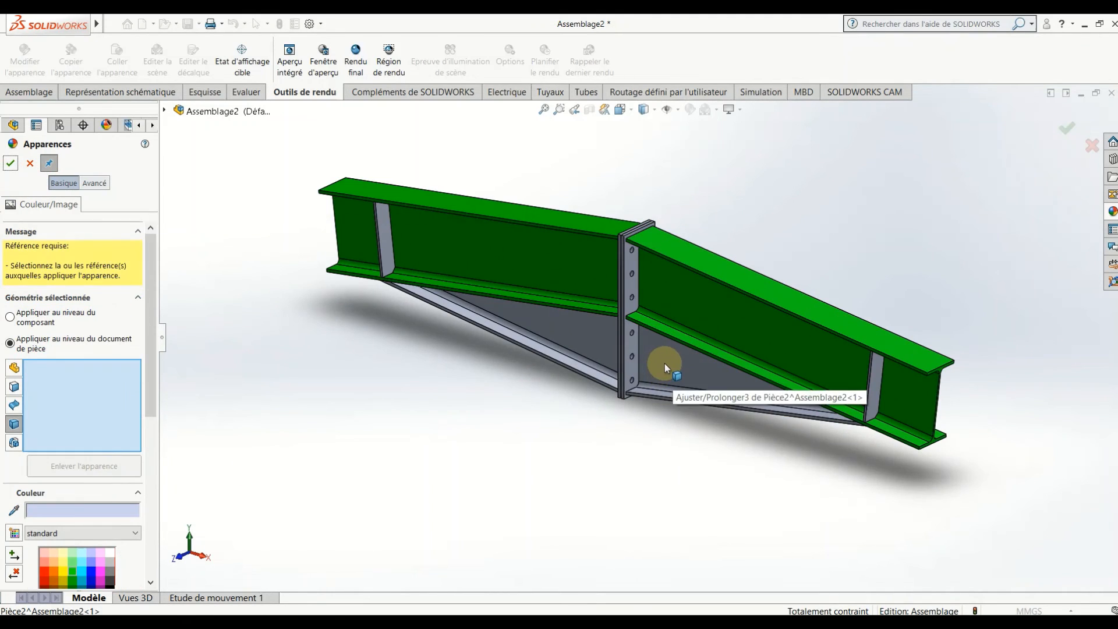
pyautogui.click(576, 343)
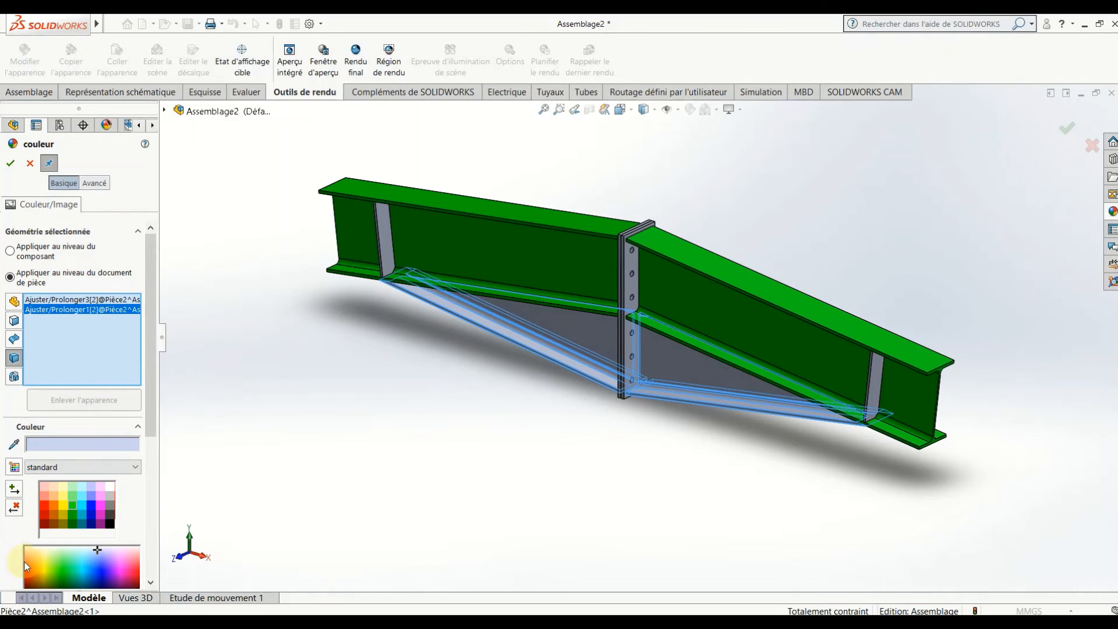
pyautogui.click(74, 488)
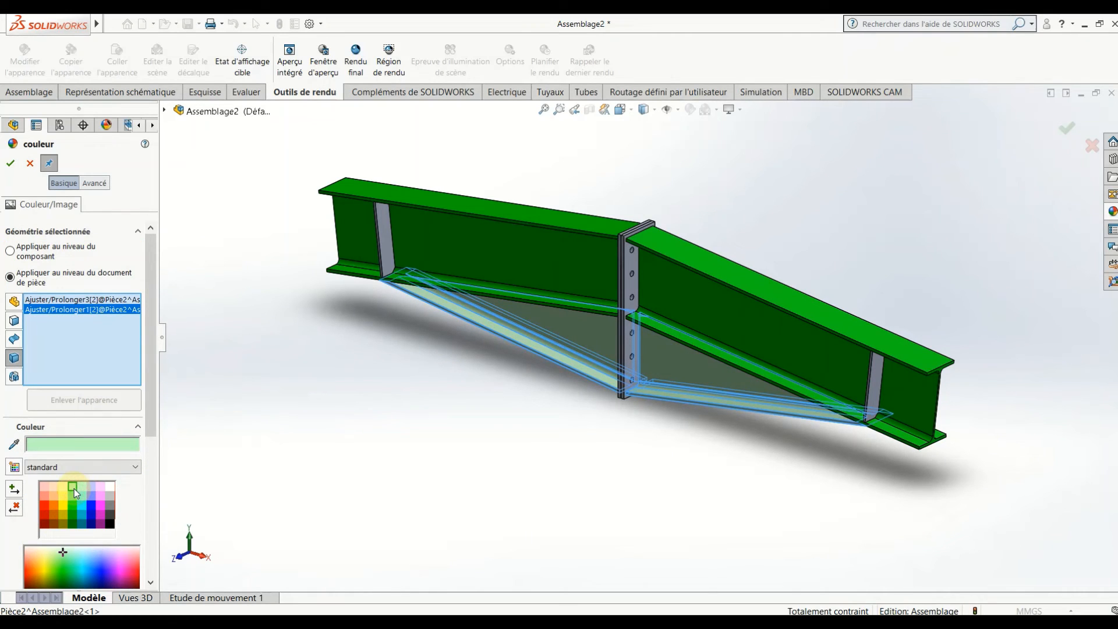
pyautogui.click(10, 164)
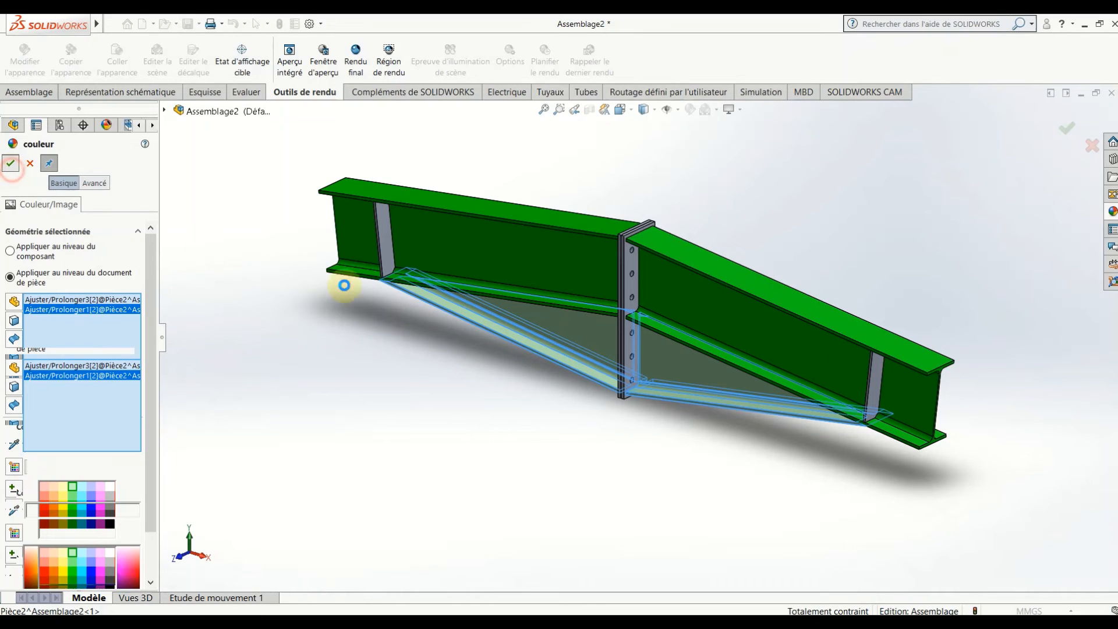
# Step: Colour all four web stiffener bodies red, on both sides of the webs
pyautogui.click(386, 255)
pyautogui.click(871, 387)
pyautogui.moveTo(872, 387); pyautogui.dragTo(425, 338, button='middle')
pyautogui.click(361, 357)
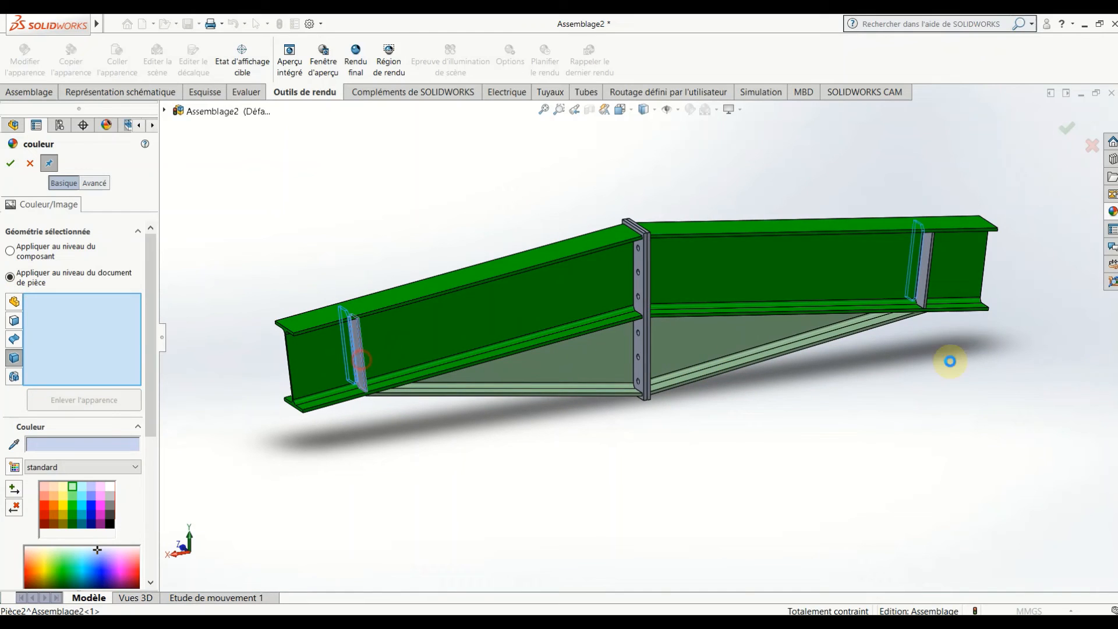
pyautogui.click(925, 281)
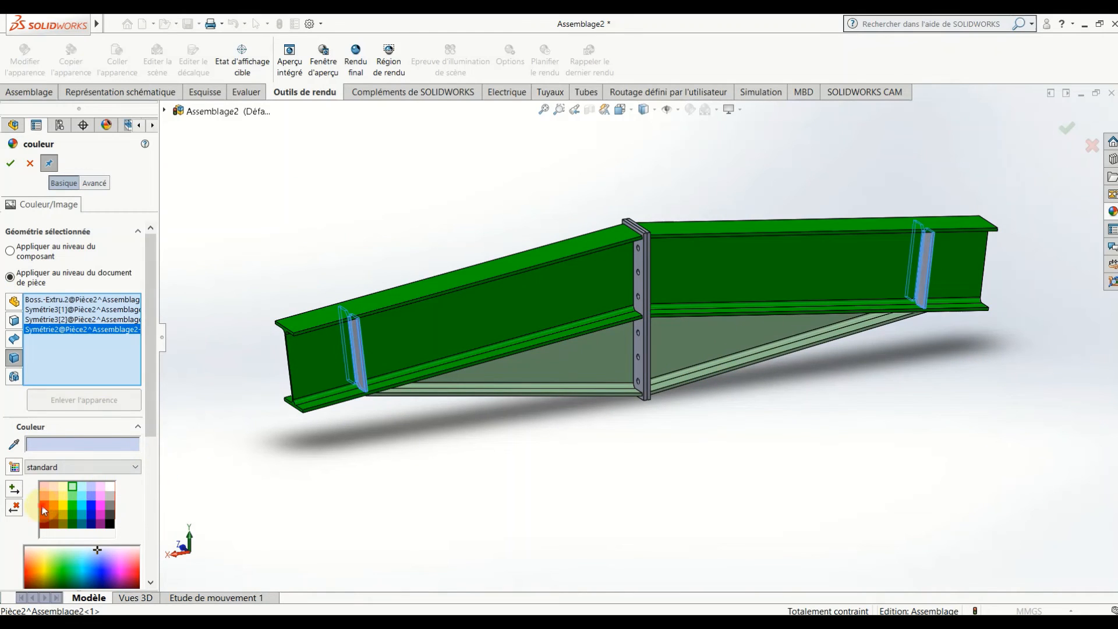
pyautogui.click(45, 505)
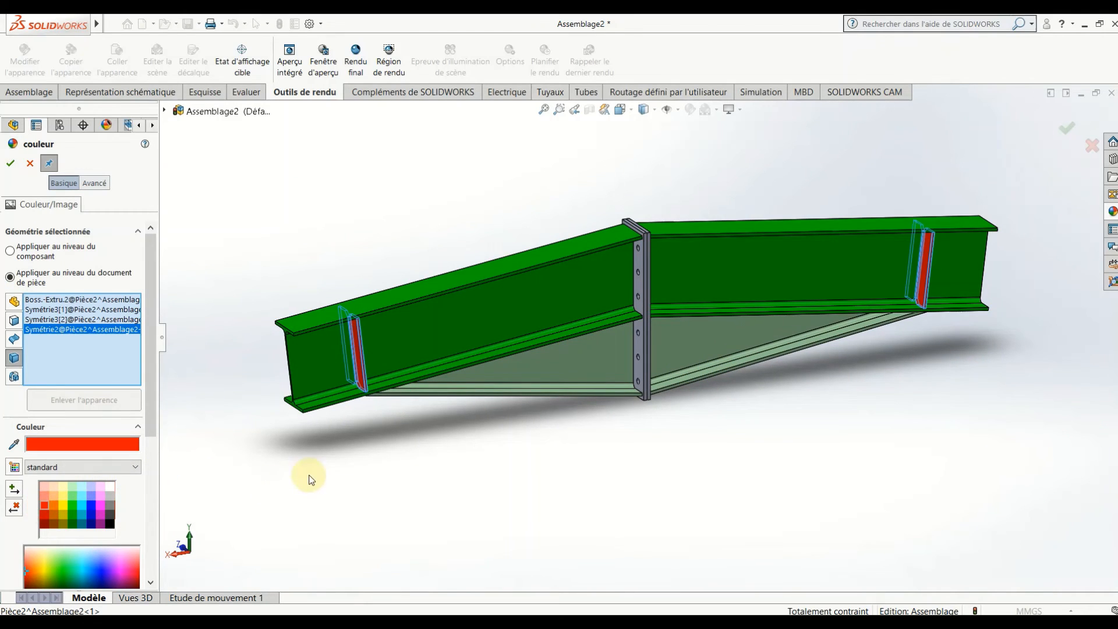
pyautogui.click(13, 166)
# Step: Colour both end plate bodies magenta
pyautogui.click(644, 351)
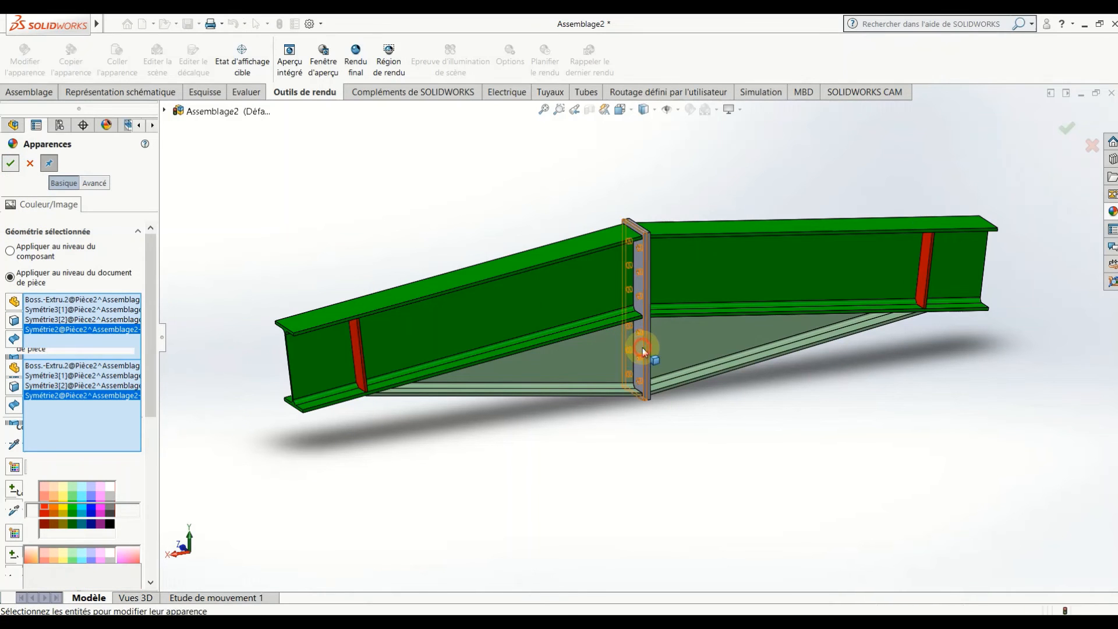
pyautogui.scroll(-5, 643, 347)
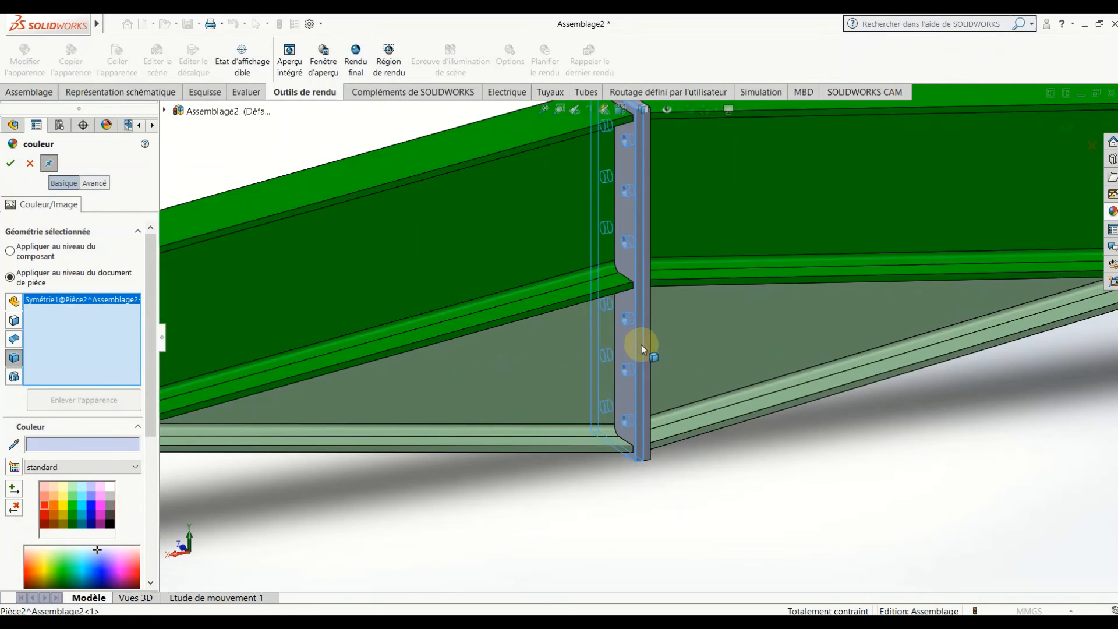
pyautogui.click(640, 355)
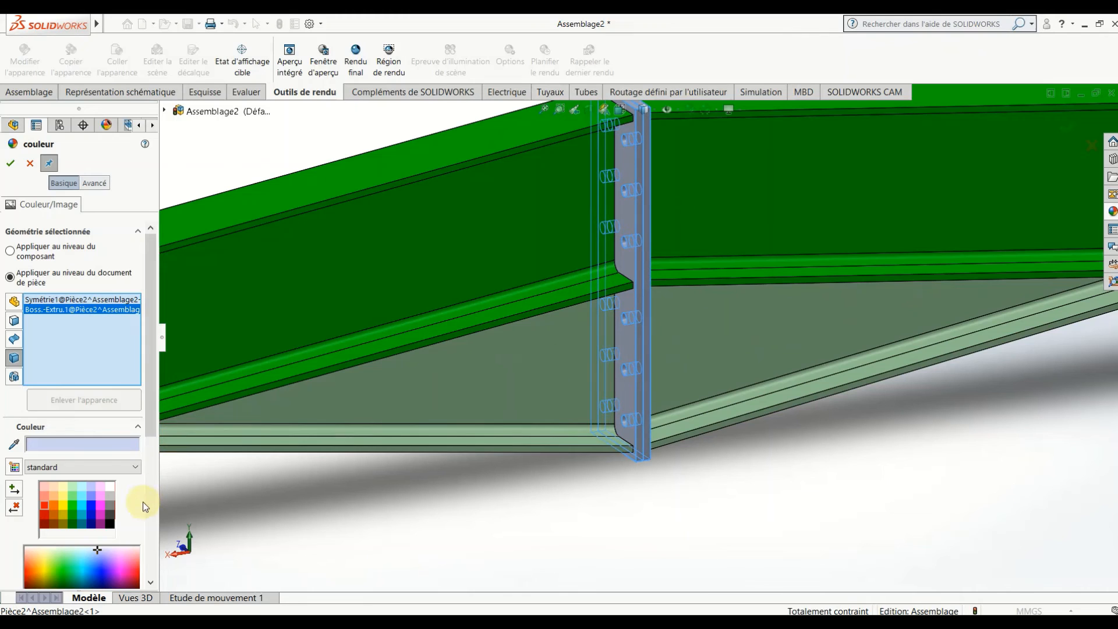
pyautogui.click(100, 505)
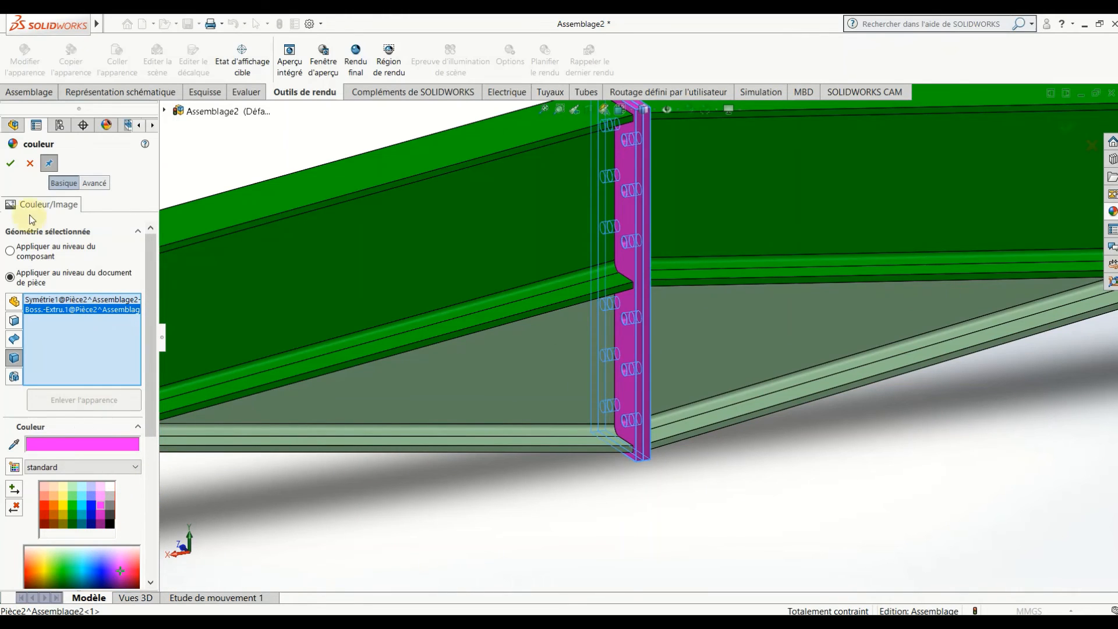
pyautogui.click(8, 164)
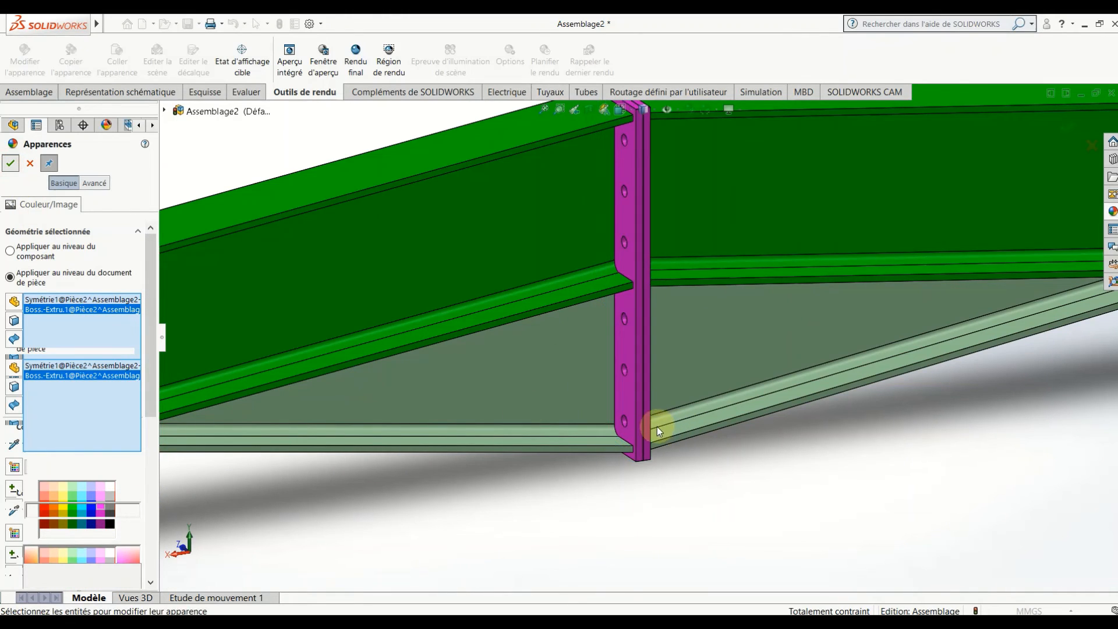
# Step: Open the Toolbox screw folder Vis hexagonales - Construction in the design library
pyautogui.scroll(5, 645, 439)
pyautogui.moveTo(474, 407); pyautogui.dragTo(158, 356, button='middle')
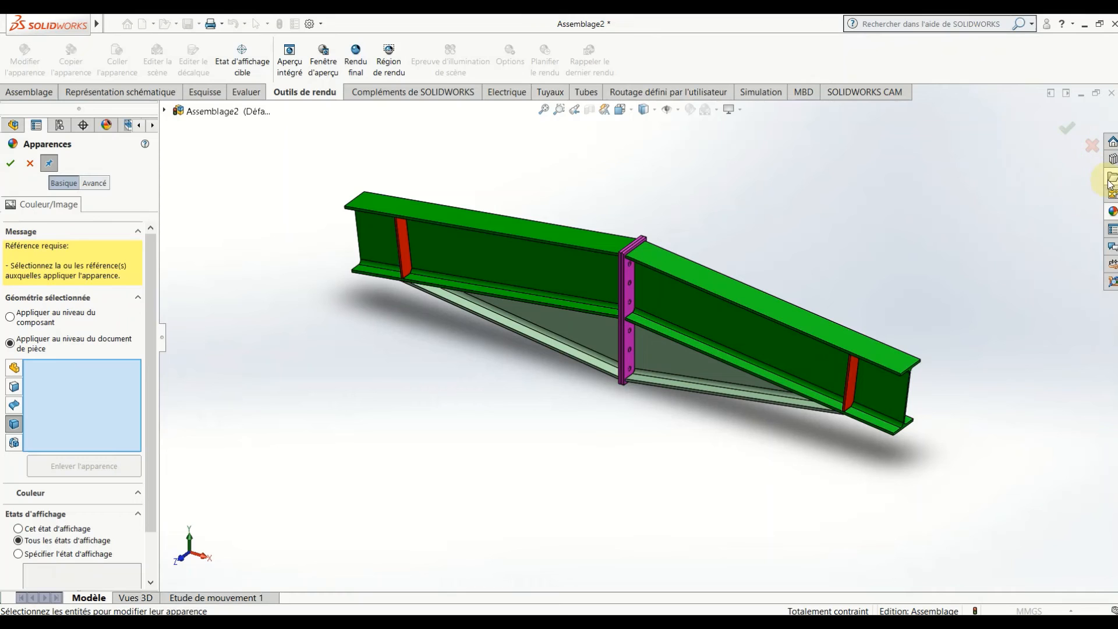
pyautogui.click(1113, 161)
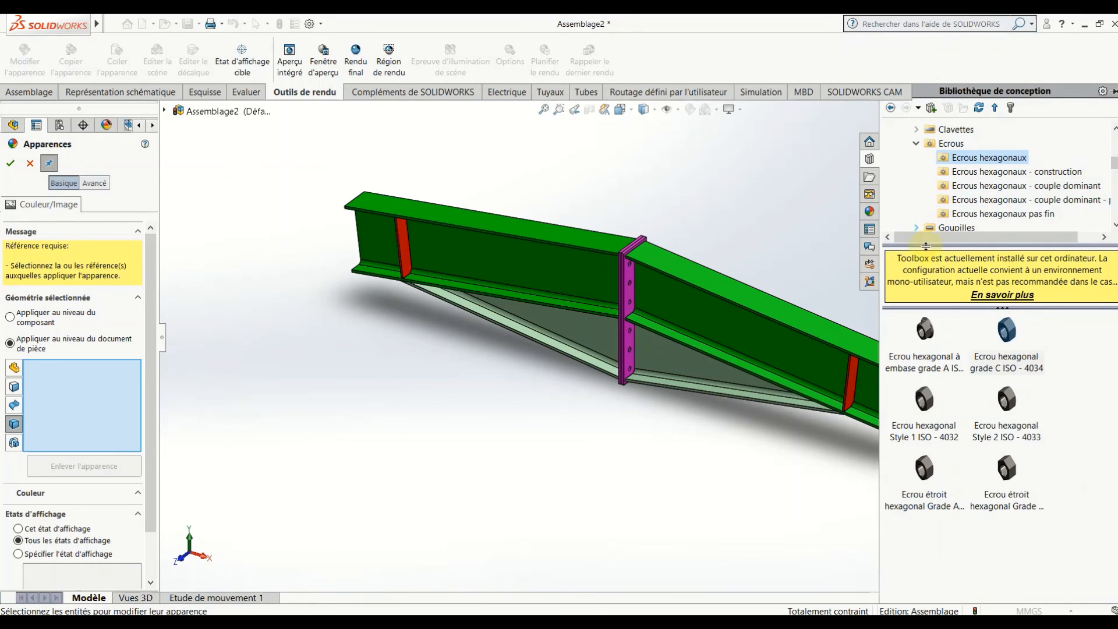
pyautogui.click(891, 108)
pyautogui.click(891, 108)
pyautogui.doubleClick(1010, 333)
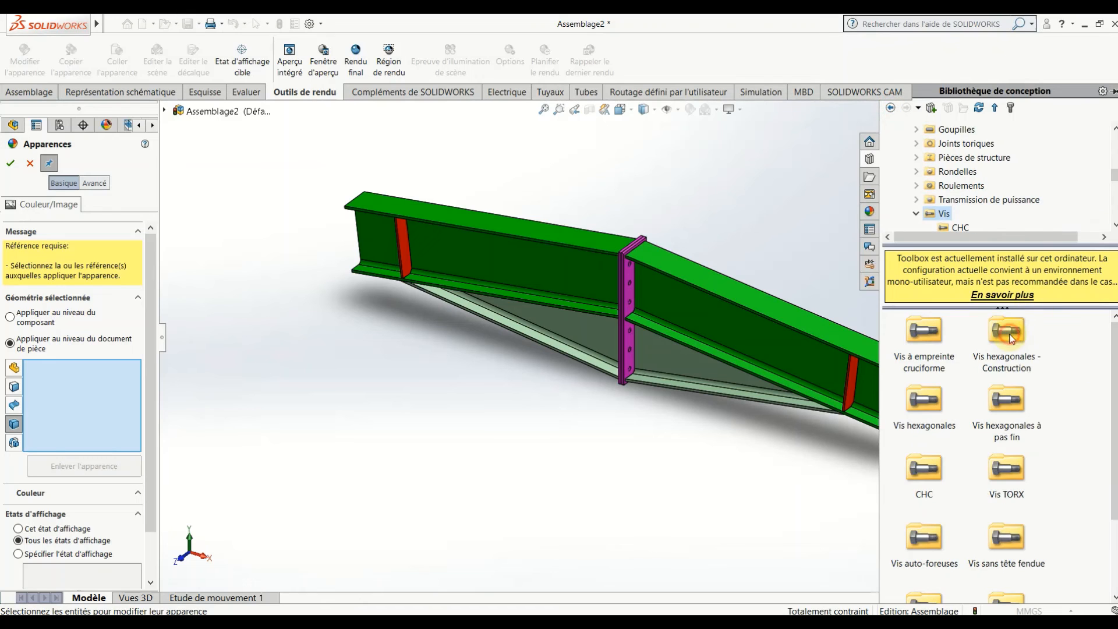
pyautogui.doubleClick(1011, 343)
pyautogui.scroll(-5, 644, 274)
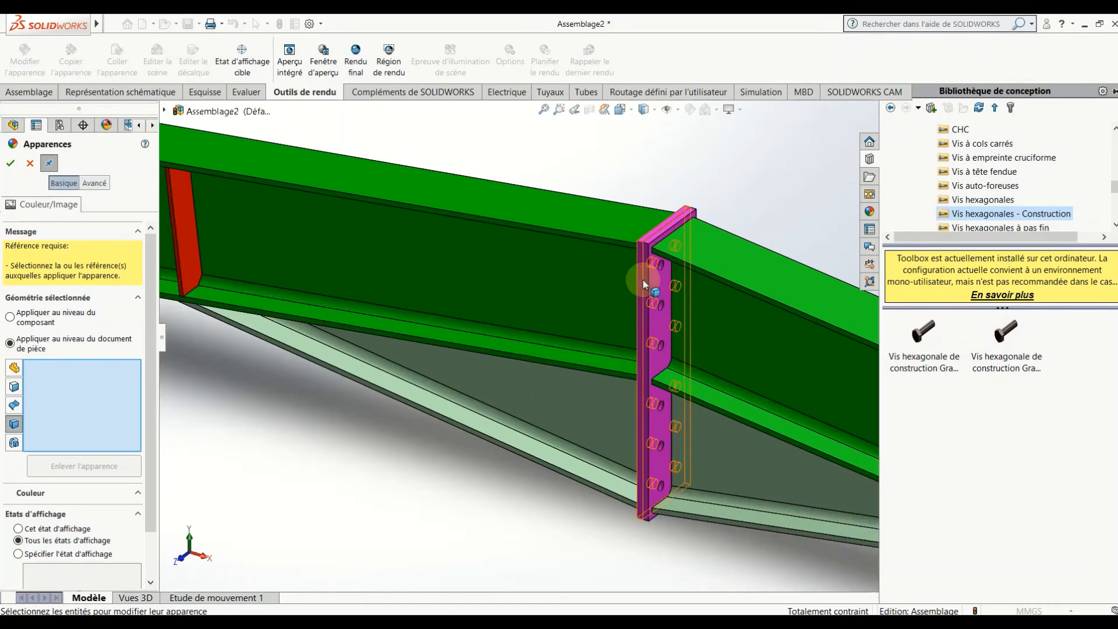
# Step: Close the appearance settings and reopen the design library at the hexagonal construction screws
pyautogui.moveTo(925, 337); pyautogui.dragTo(670, 272)
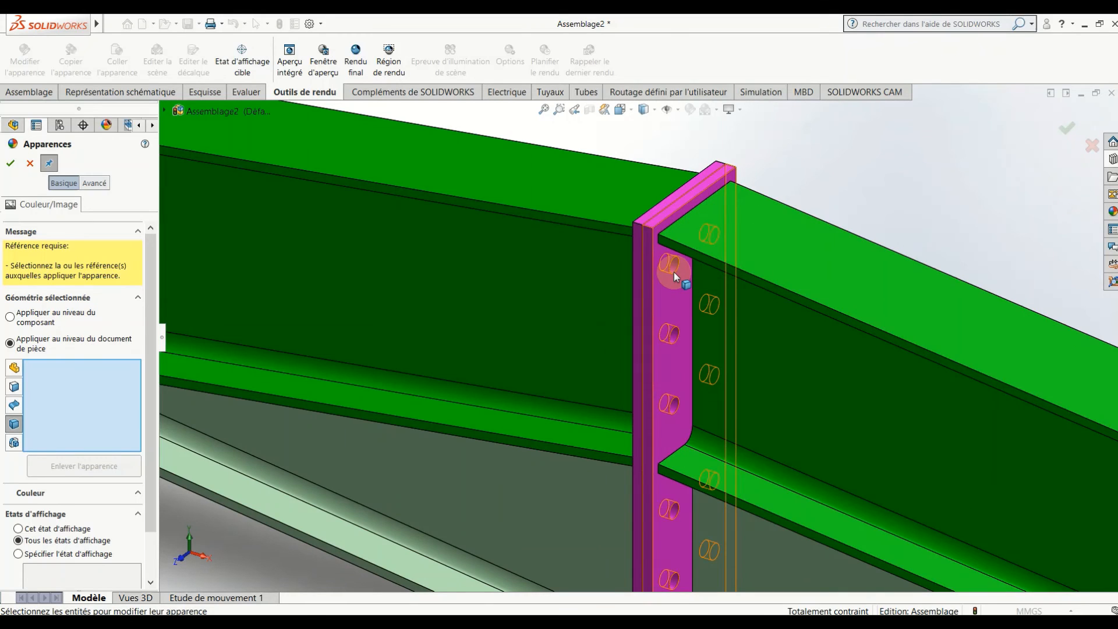
pyautogui.click(1069, 129)
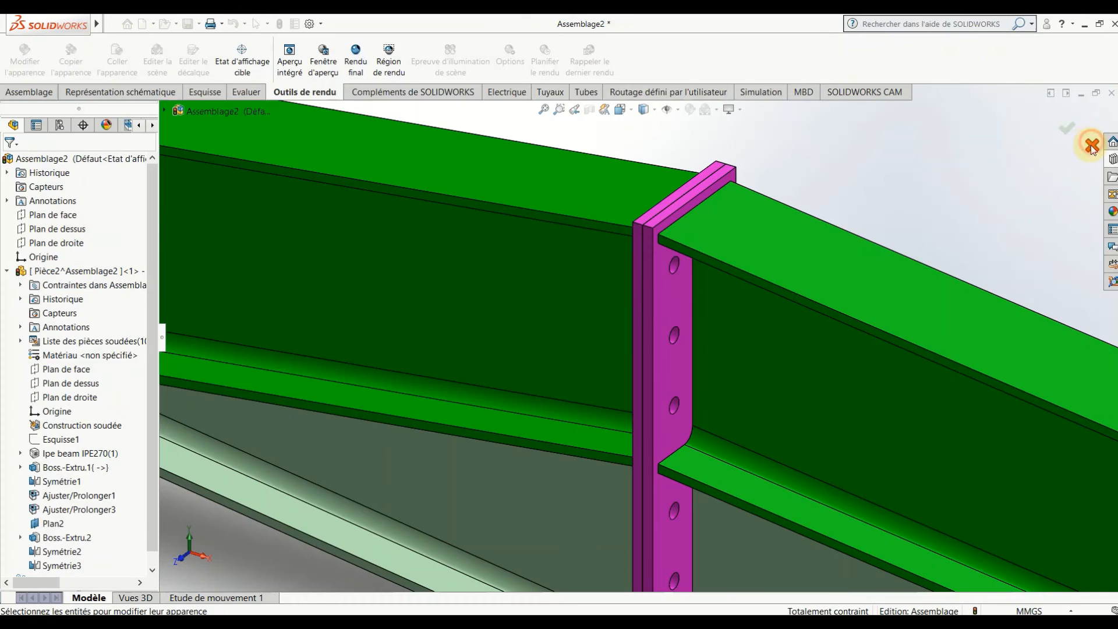
pyautogui.click(1110, 163)
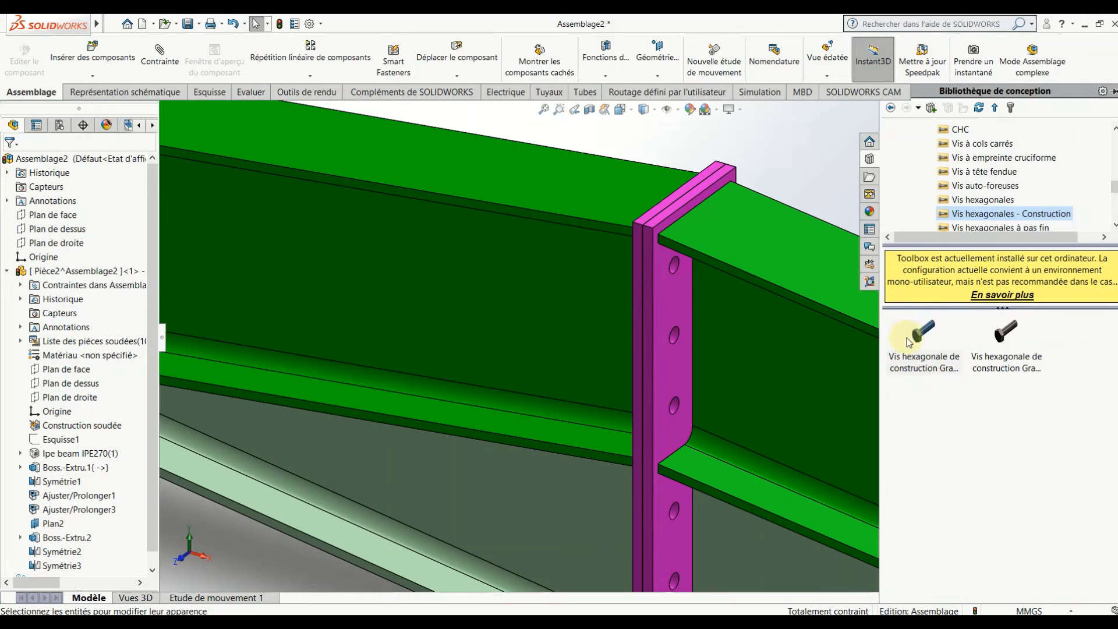
# Step: Place an M16 x 45 hexagonal construction bolt with Schématique thread display in the end plate's top hole
pyautogui.moveTo(927, 340); pyautogui.dragTo(669, 271)
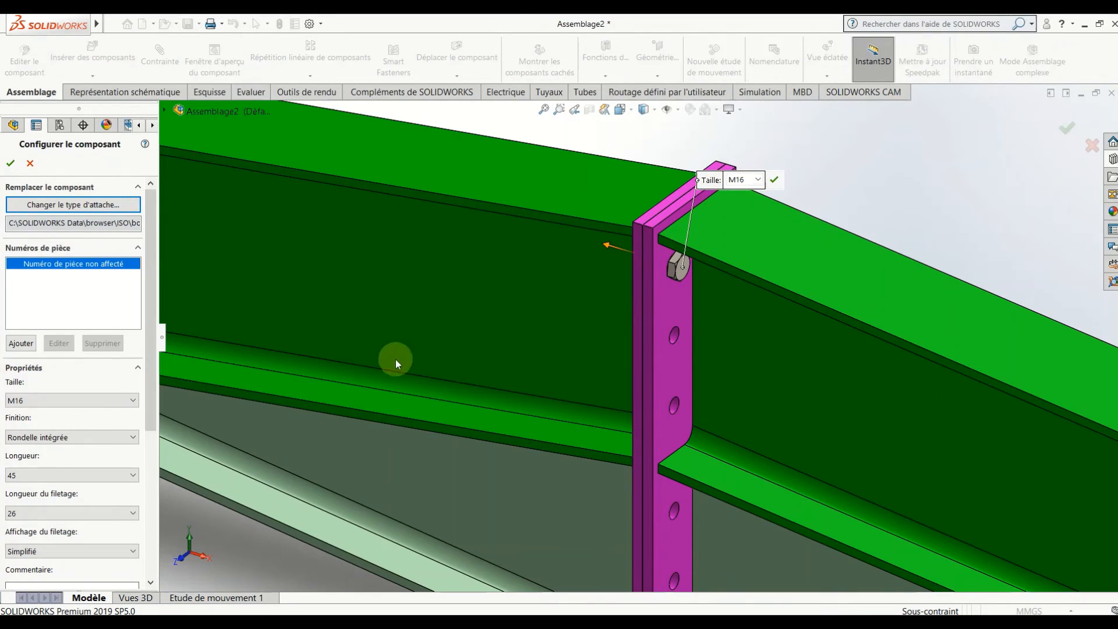
pyautogui.moveTo(154, 319); pyautogui.dragTo(147, 419)
pyautogui.click(52, 398)
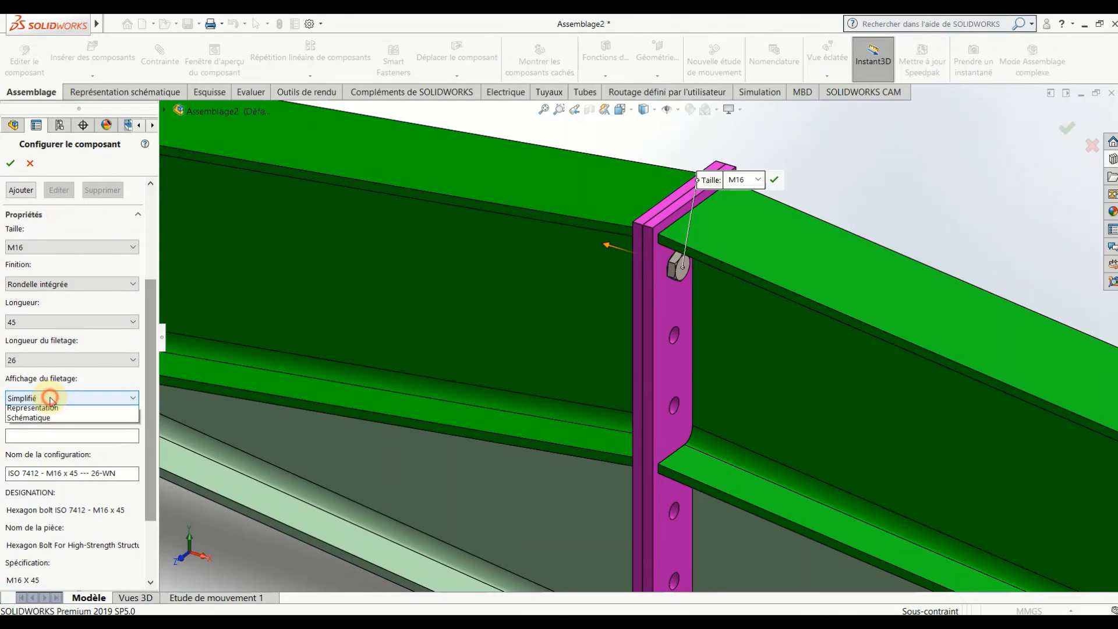
pyautogui.click(47, 430)
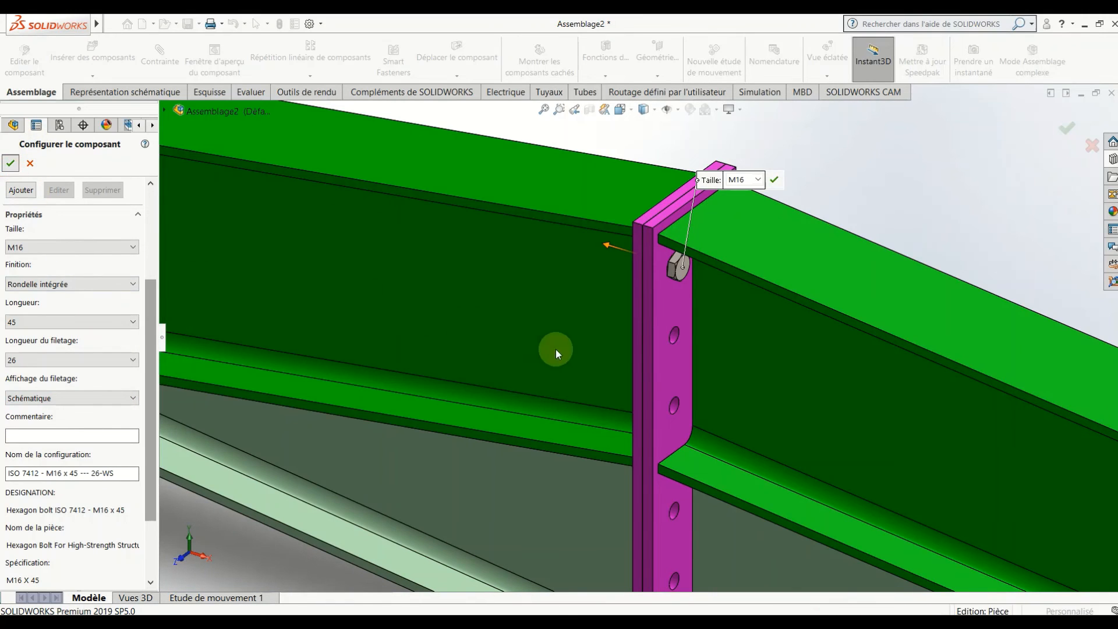
# Step: Place copies of the M16 bolt in the five remaining end plate holes on the same side of the web
pyautogui.click(664, 348)
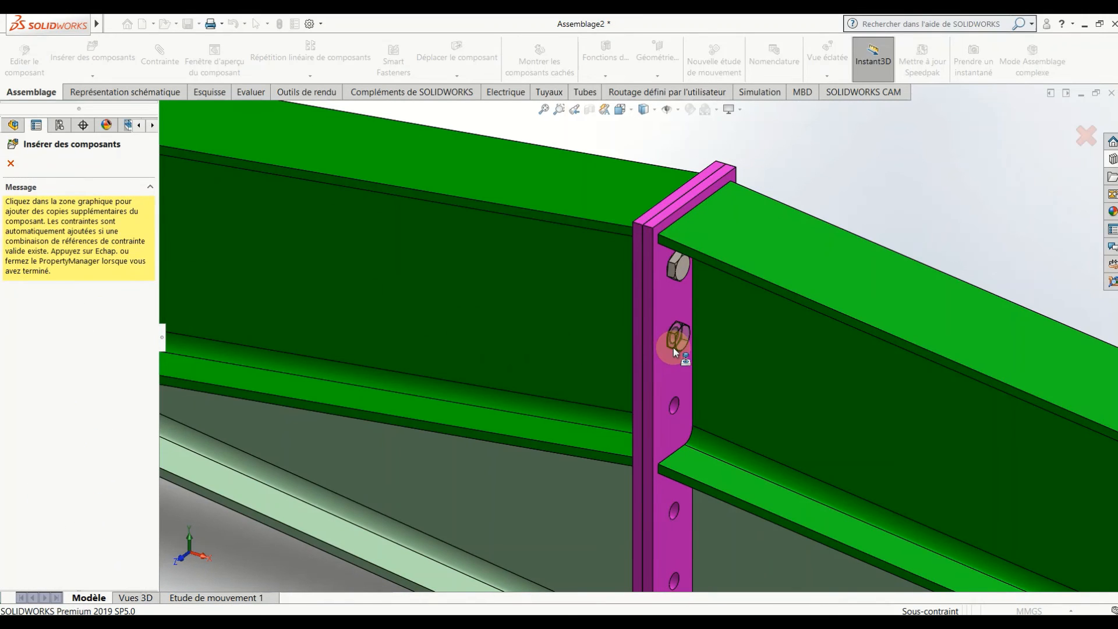
pyautogui.click(674, 419)
pyautogui.click(673, 414)
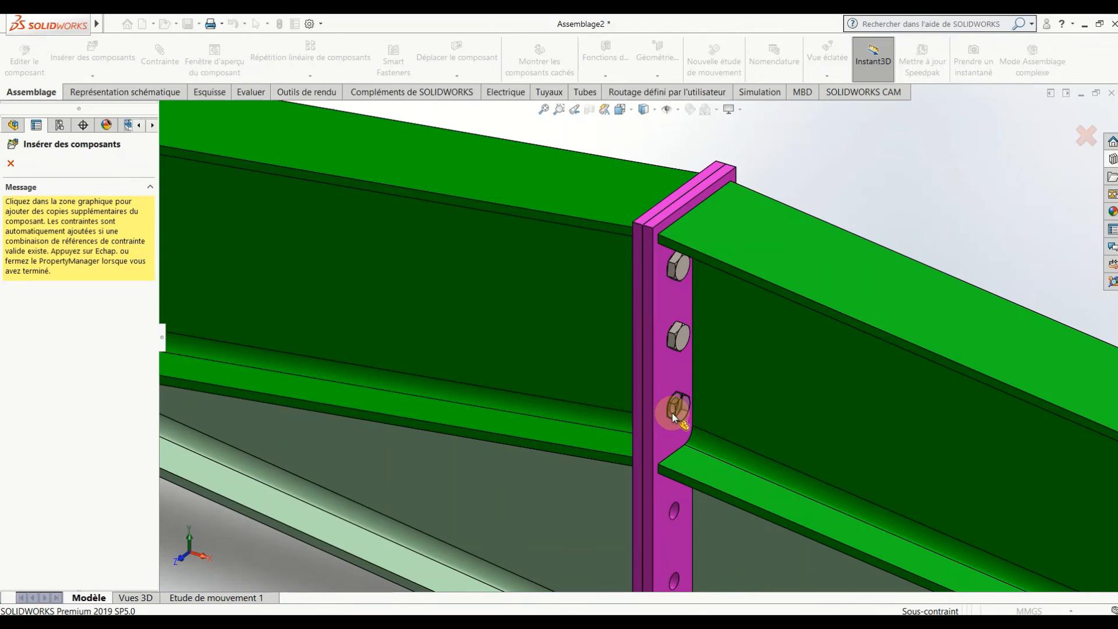
pyautogui.scroll(1, 672, 410)
pyautogui.scroll(1, 672, 410)
pyautogui.scroll(-2, 667, 445)
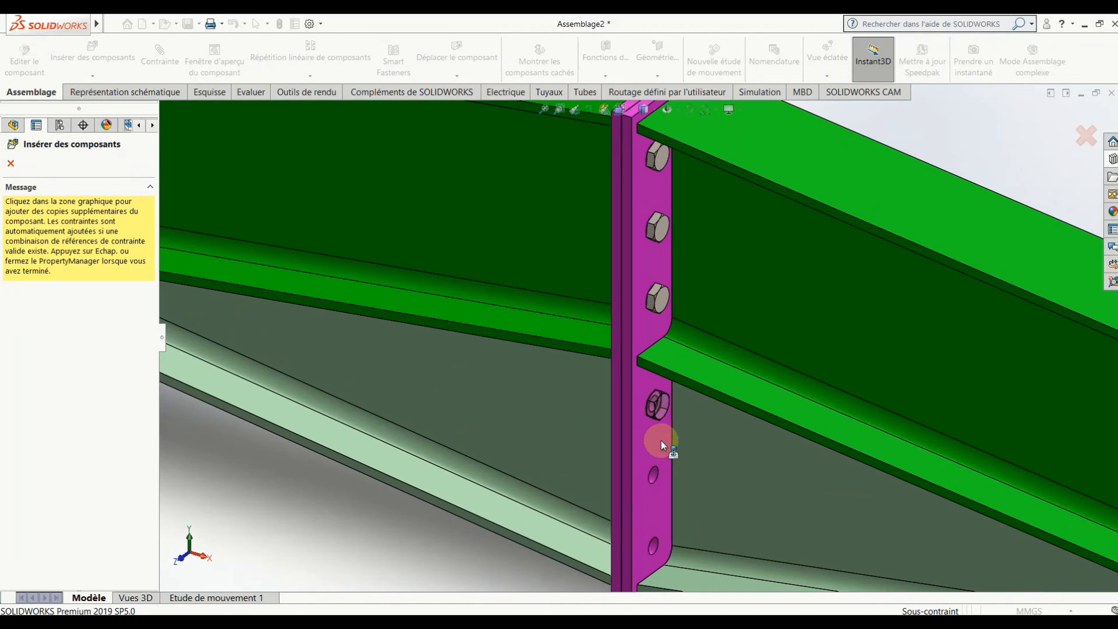
pyautogui.click(650, 420)
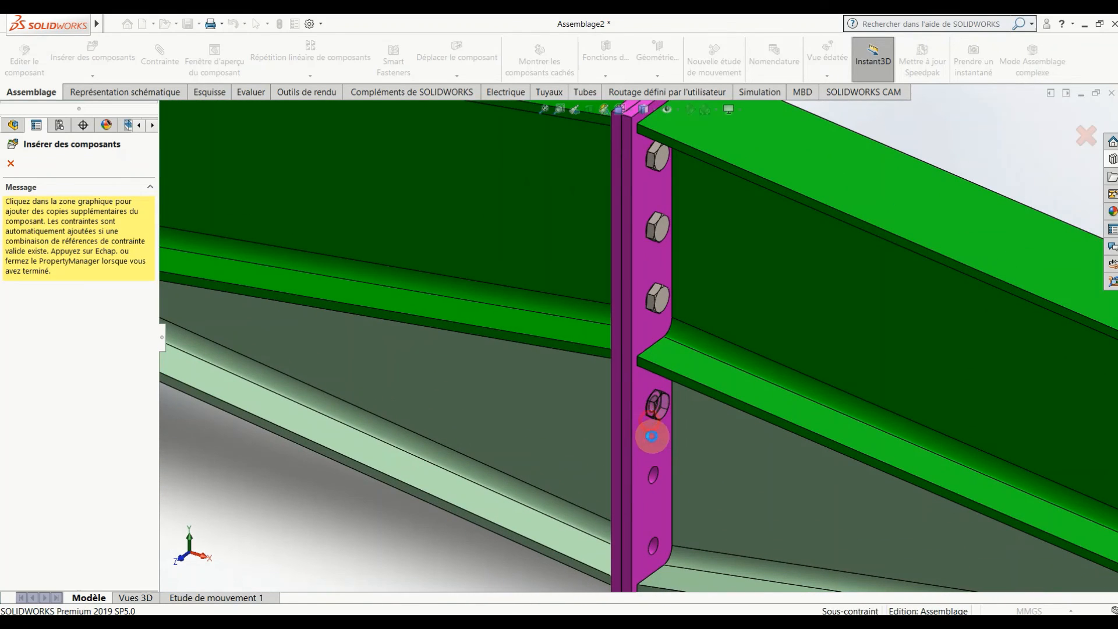
pyautogui.click(651, 482)
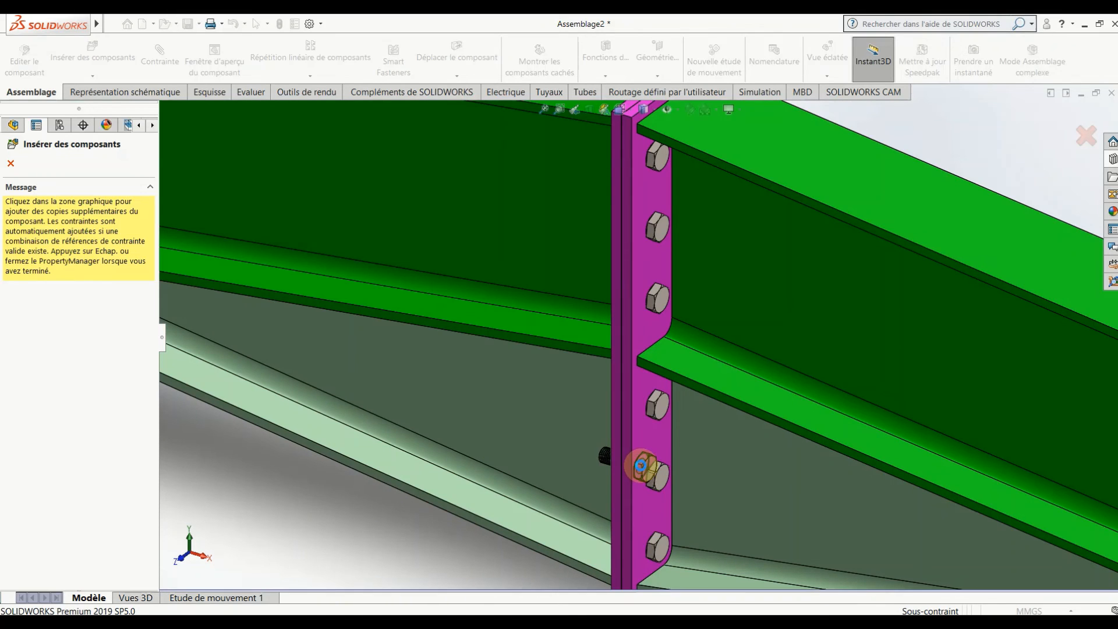
# Step: Place copies of the M16 bolt in all six end plate holes on the opposite side of the web and end the insertion
pyautogui.press('f')
pyautogui.moveTo(635, 396); pyautogui.dragTo(640, 350, button='middle')
pyautogui.scroll(-6, 639, 327)
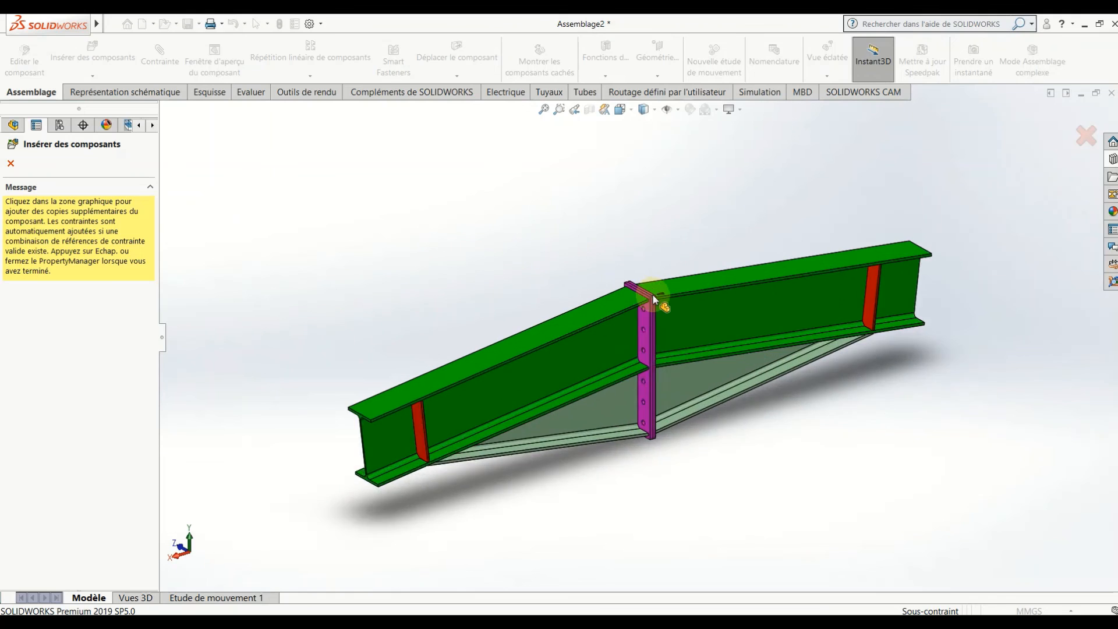
pyautogui.click(638, 328)
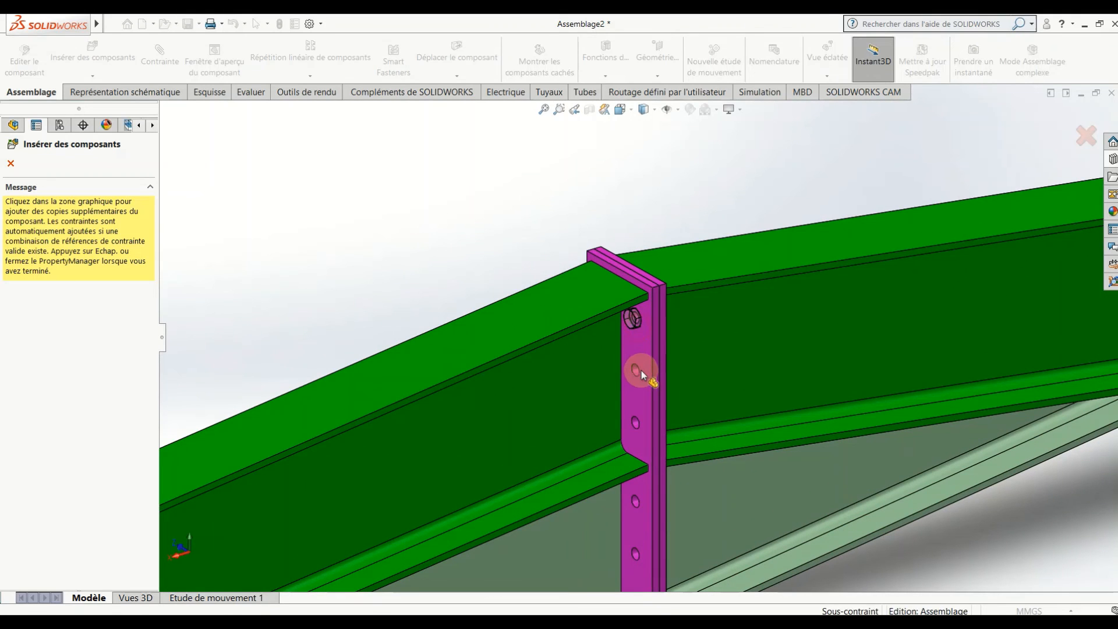
pyautogui.click(643, 385)
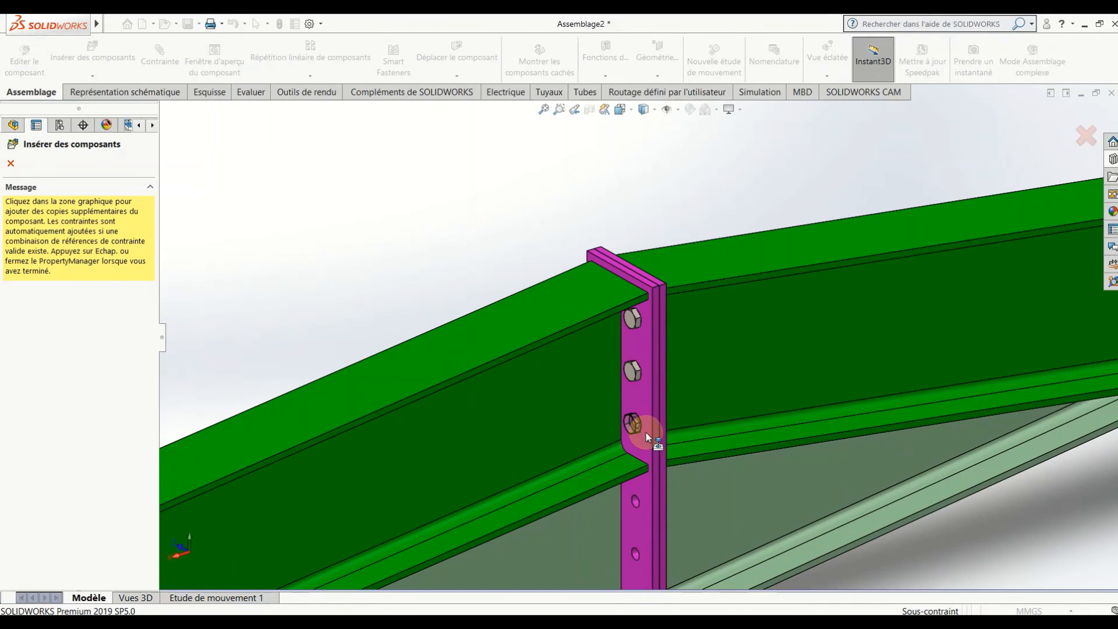
pyautogui.click(646, 434)
pyautogui.click(642, 505)
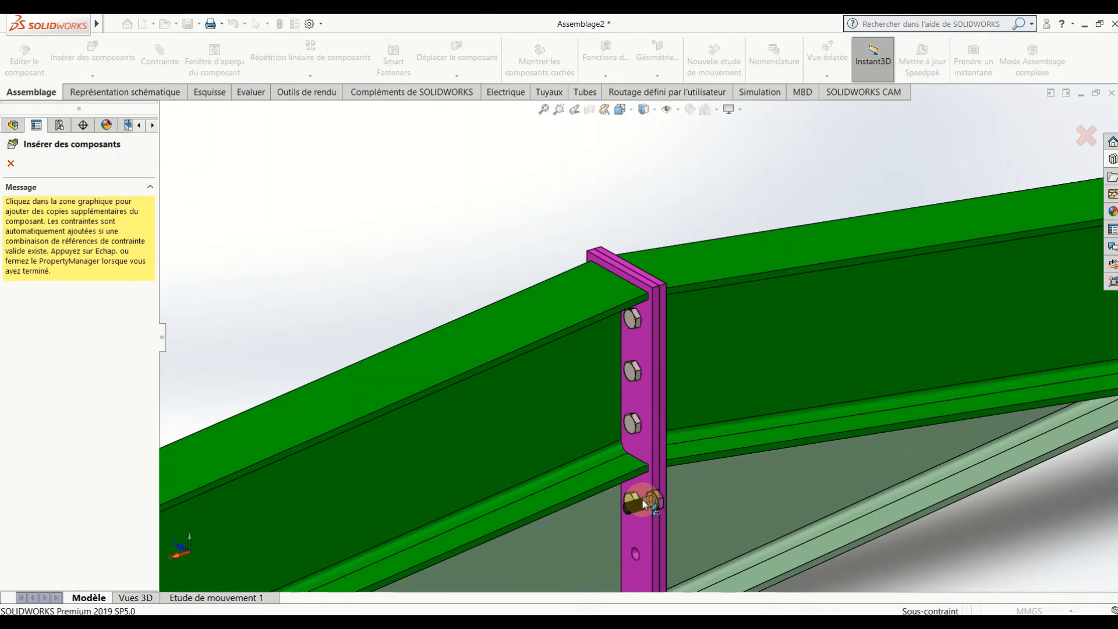
pyautogui.scroll(2, 642, 505)
pyautogui.scroll(-3, 640, 506)
pyautogui.click(640, 507)
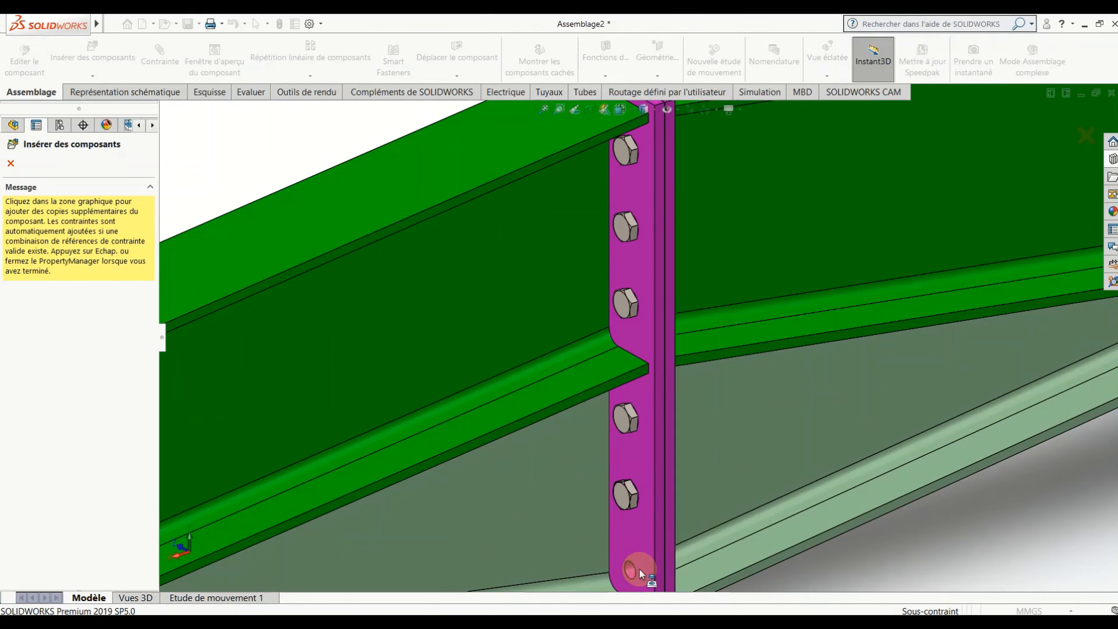
pyautogui.click(641, 568)
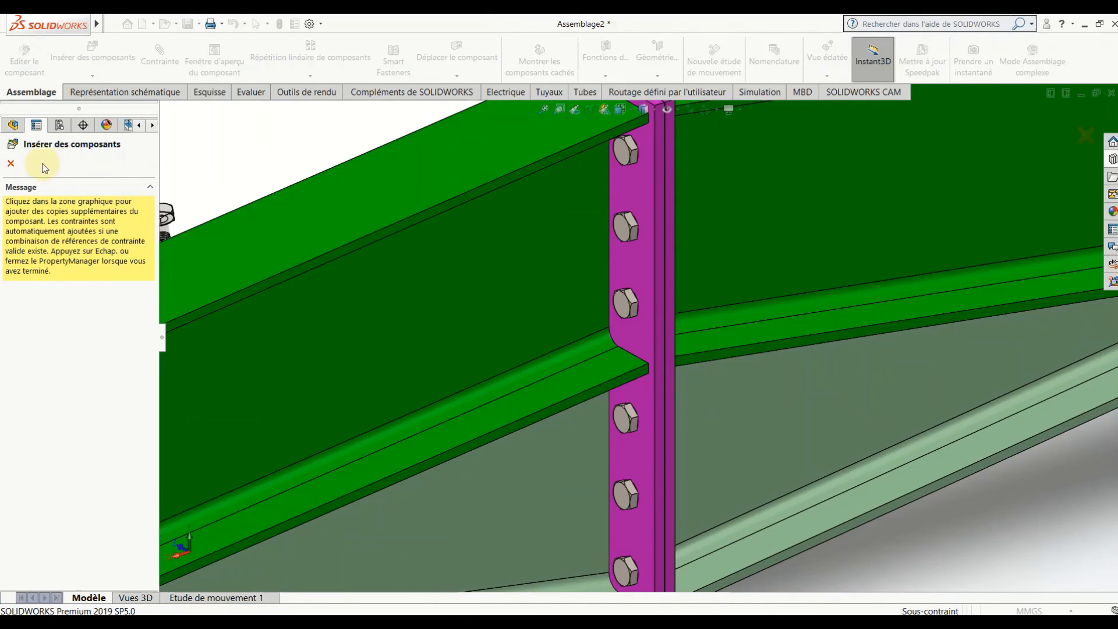
pyautogui.press('Escape')
pyautogui.scroll(3, 665, 291)
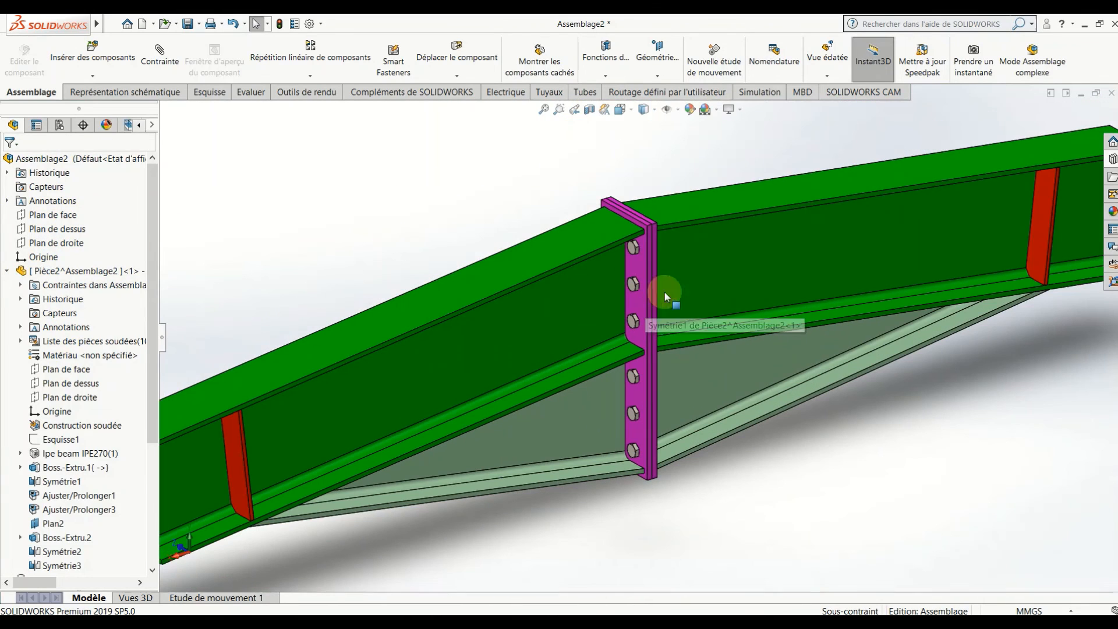
# Step: Open the ISO nut folder Ecrous hexagonaux in the Toolbox design library
pyautogui.click(1112, 158)
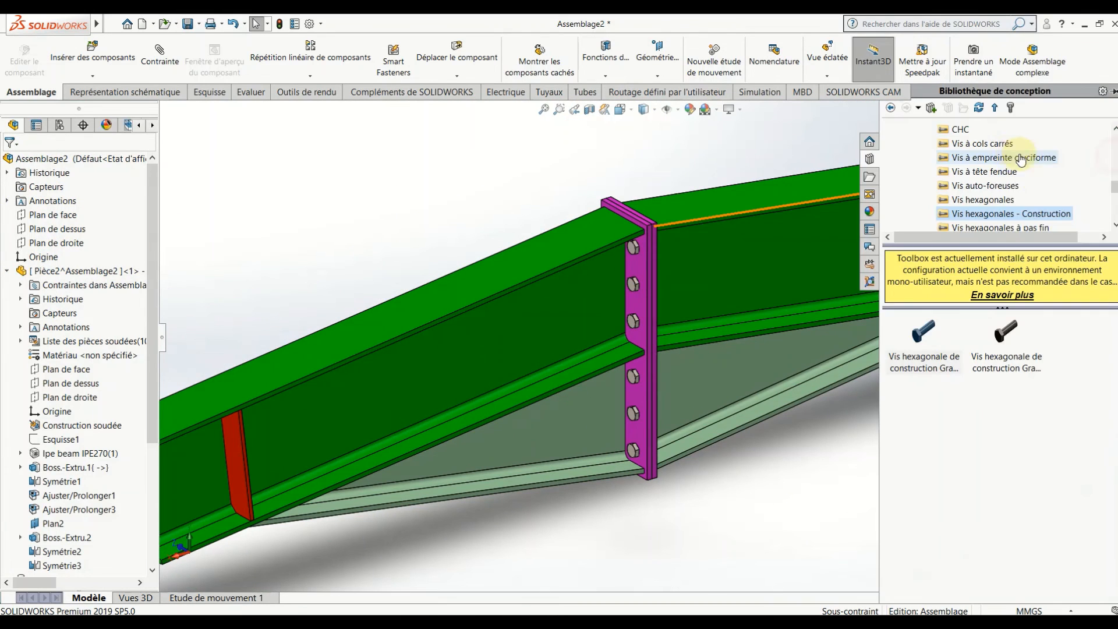
pyautogui.click(893, 108)
pyautogui.click(893, 109)
pyautogui.doubleClick(1008, 399)
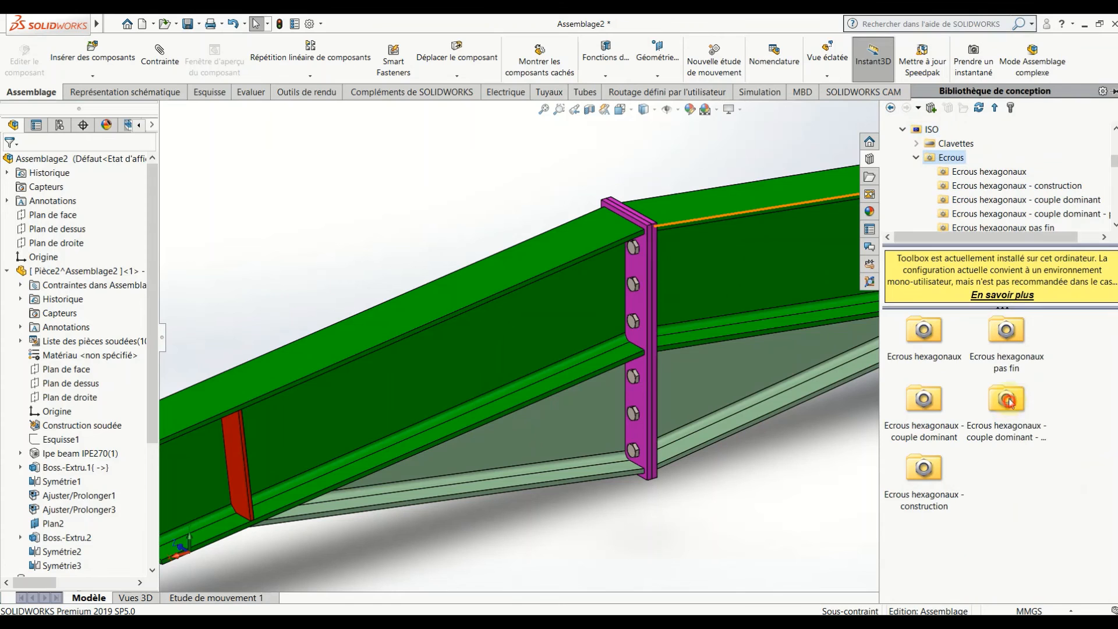
pyautogui.doubleClick(932, 338)
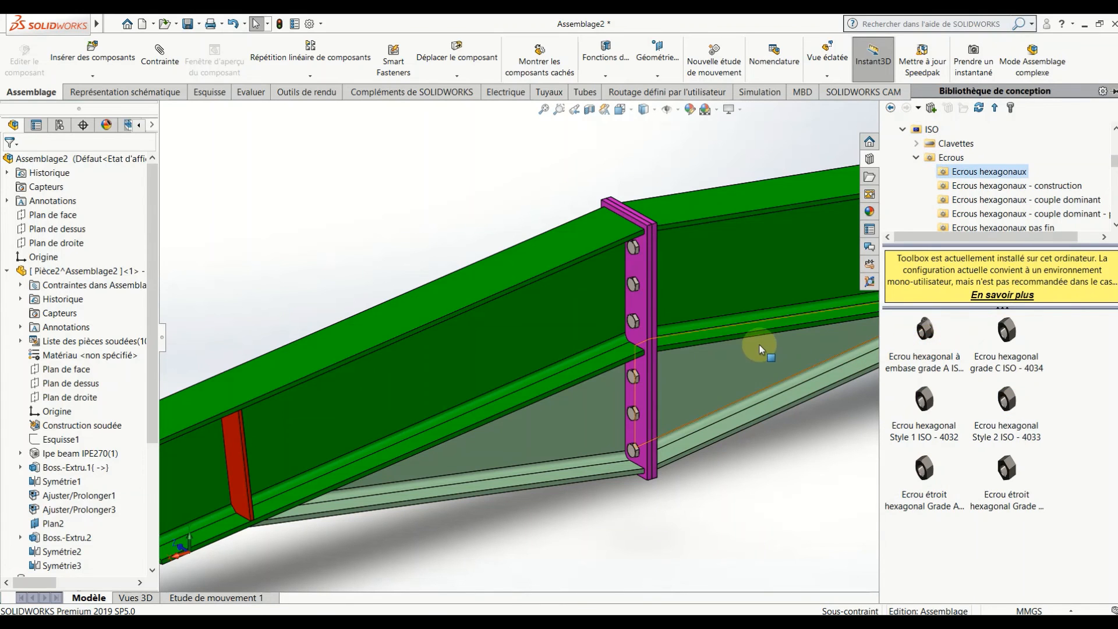
# Step: Place an M16 grade C ISO 4034 hexagon nut on the threaded end of the top bolt
pyautogui.moveTo(760, 345); pyautogui.dragTo(646, 345, button='middle')
pyautogui.scroll(-5, 670, 338)
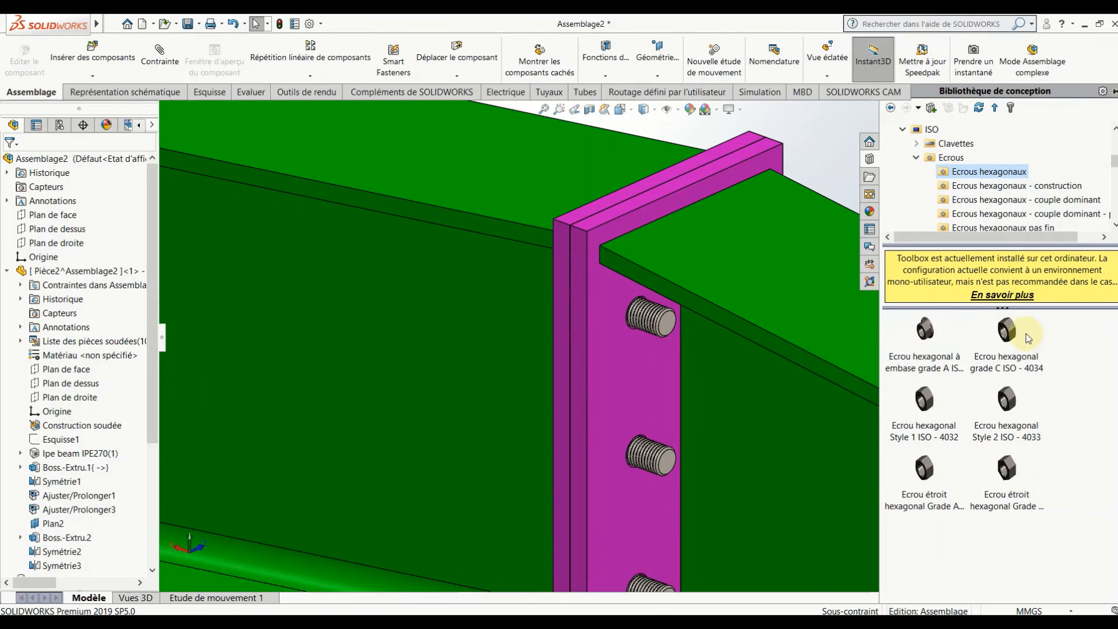
pyautogui.moveTo(1017, 335); pyautogui.dragTo(639, 349)
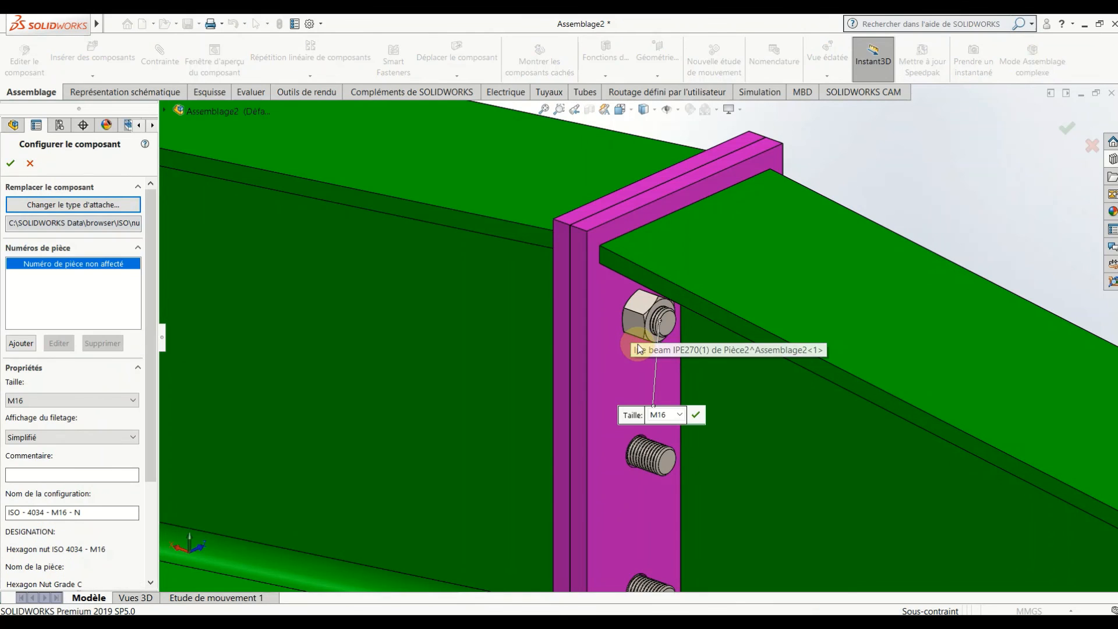
pyautogui.click(10, 165)
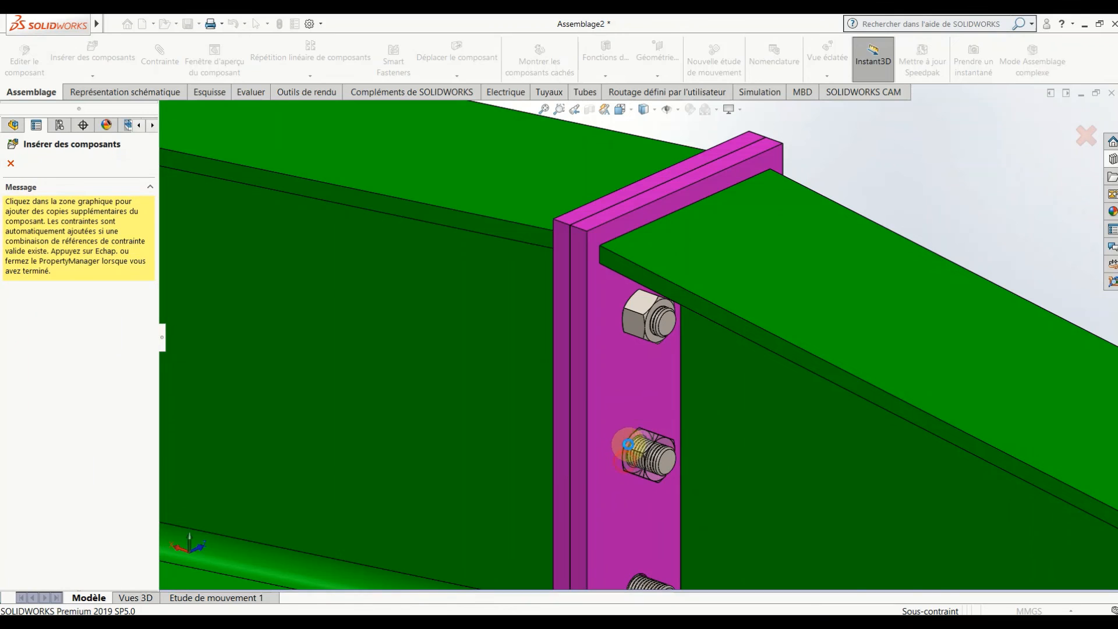
# Step: Place copies of the M16 nut on the five remaining bolts of the same column
pyautogui.click(629, 444)
pyautogui.scroll(4, 637, 445)
pyautogui.scroll(-2, 638, 465)
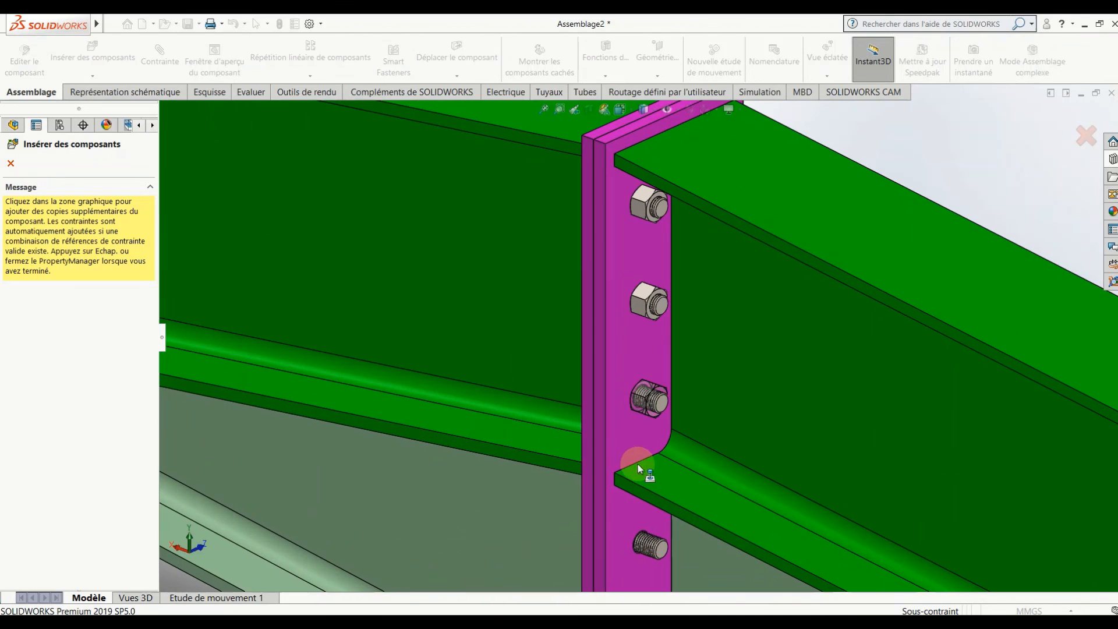
pyautogui.click(632, 418)
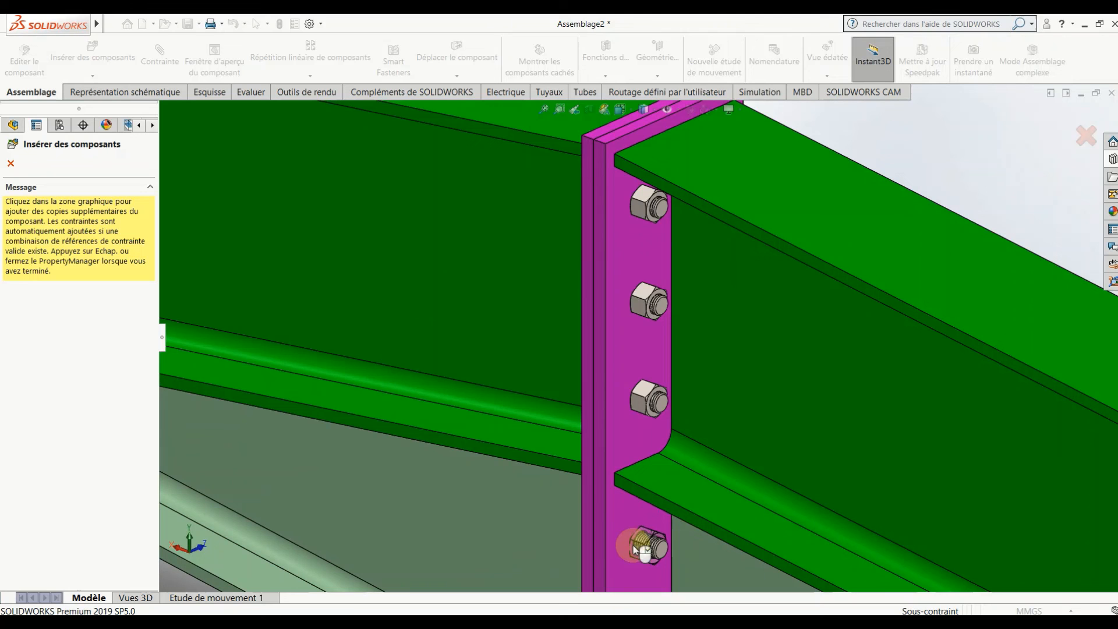
pyautogui.click(636, 532)
pyautogui.scroll(4, 638, 524)
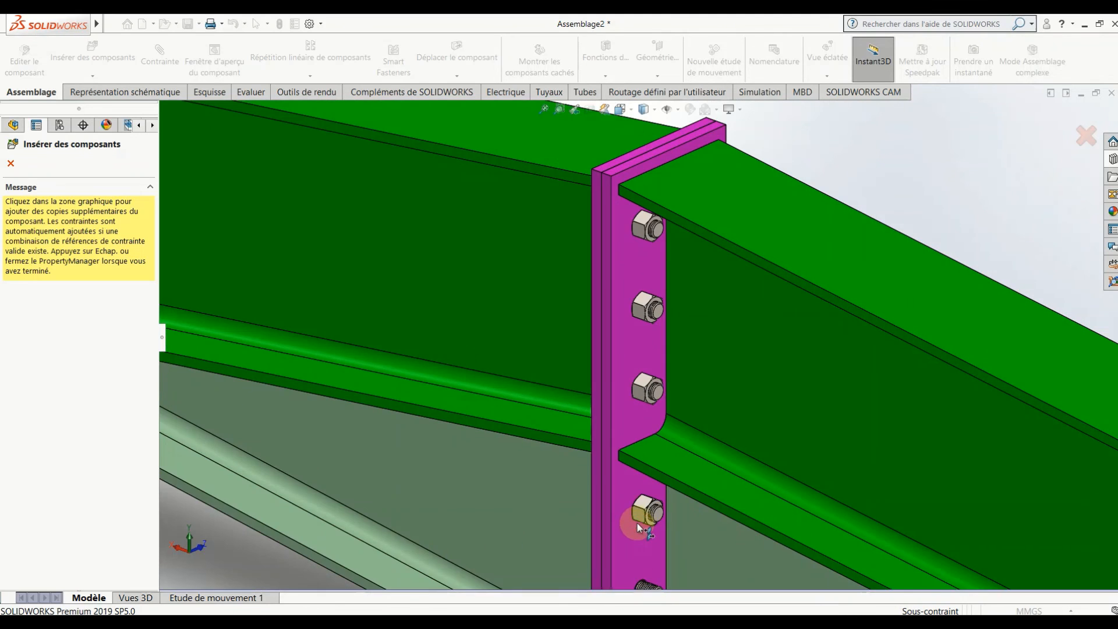
pyautogui.scroll(-4, 638, 522)
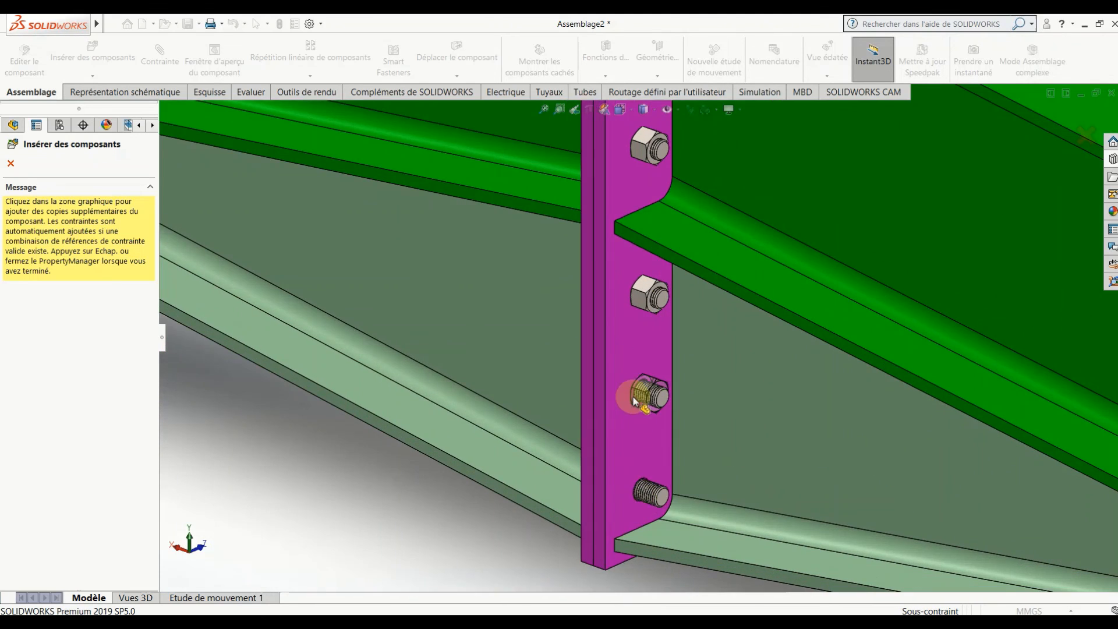
pyautogui.click(635, 402)
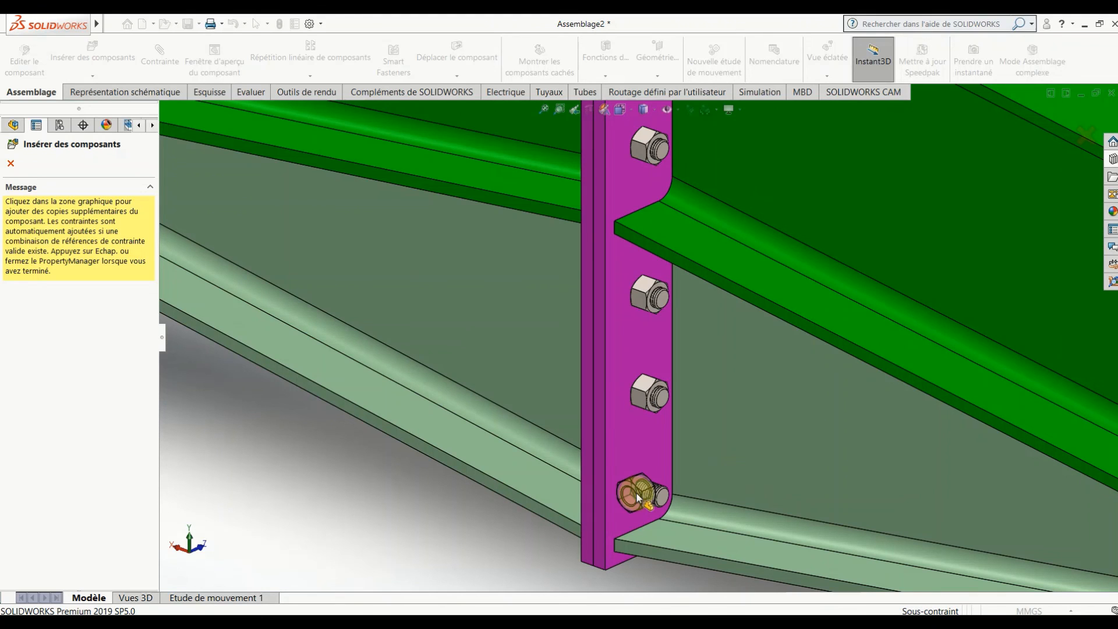
pyautogui.click(646, 493)
pyautogui.scroll(3, 648, 487)
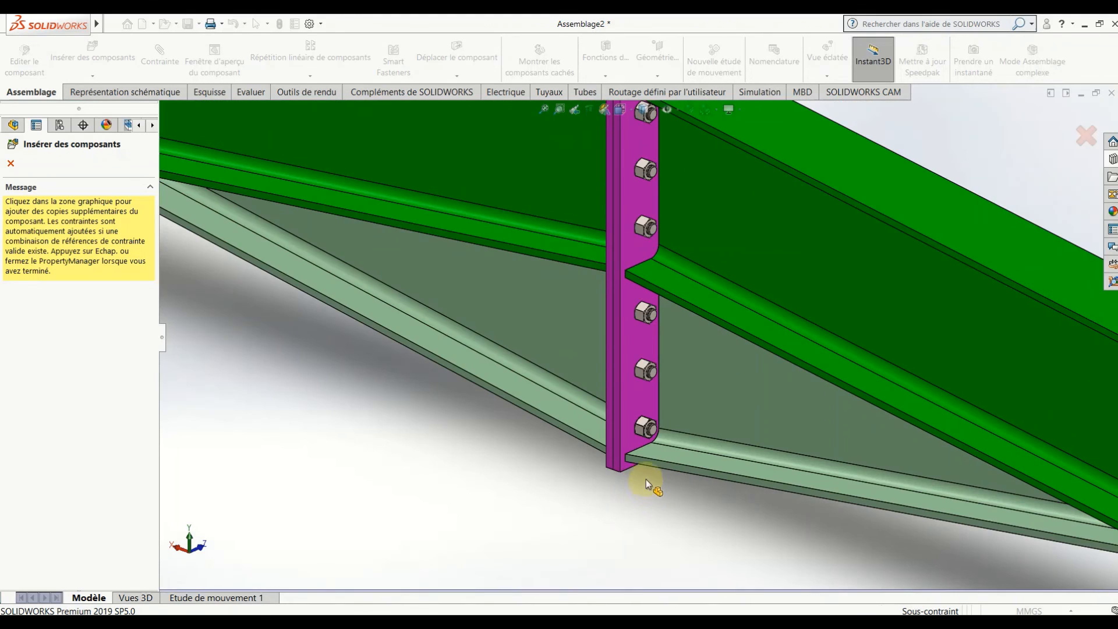
# Step: Place copies of the M16 nut on all six bolts on the opposite side of the web and end the insertion
pyautogui.scroll(5, 645, 411)
pyautogui.moveTo(637, 387); pyautogui.dragTo(679, 284, button='middle')
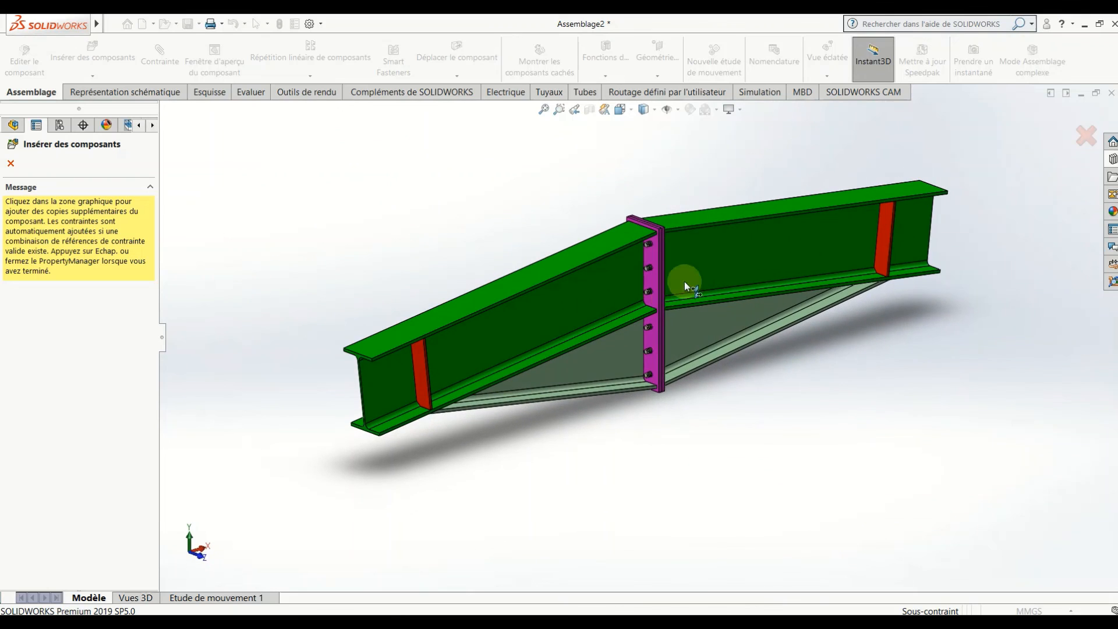
pyautogui.scroll(-5, 651, 240)
pyautogui.click(599, 240)
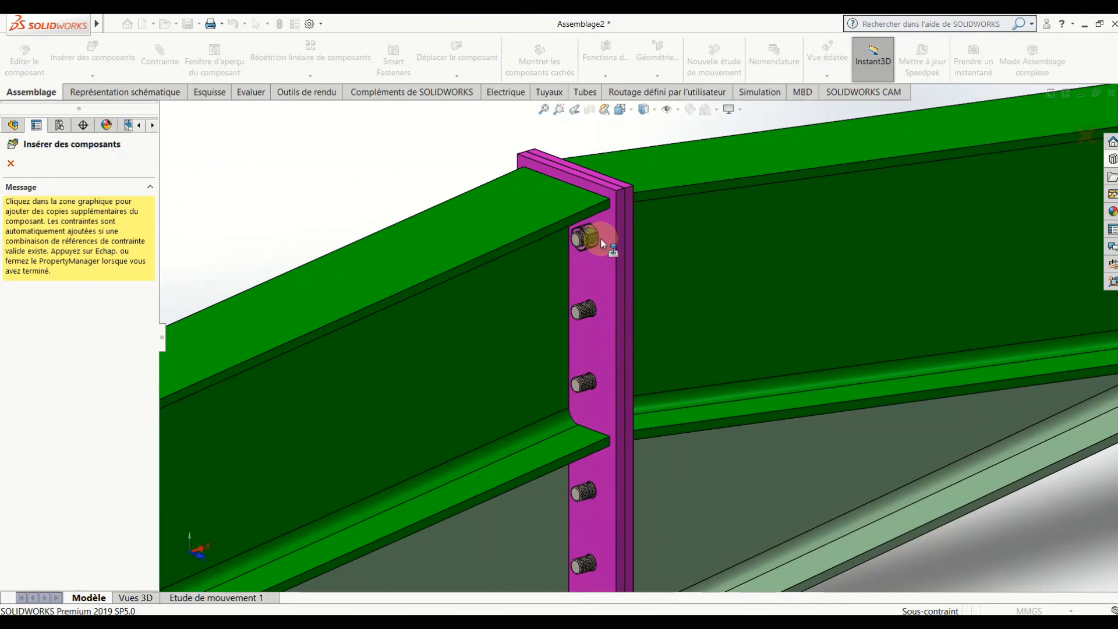
pyautogui.click(598, 315)
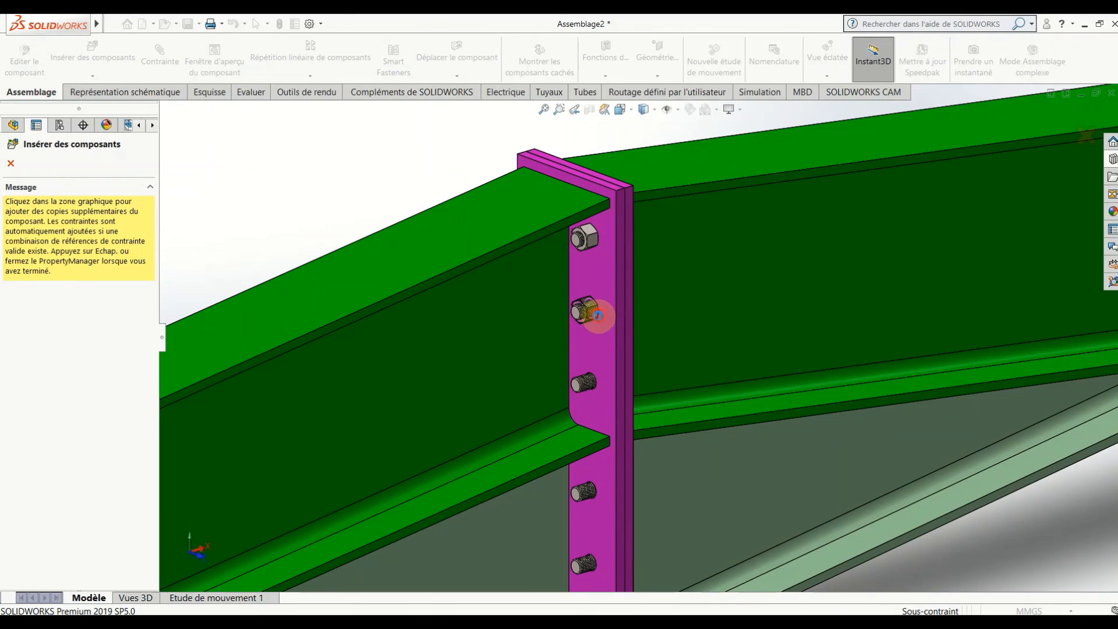
pyautogui.click(600, 382)
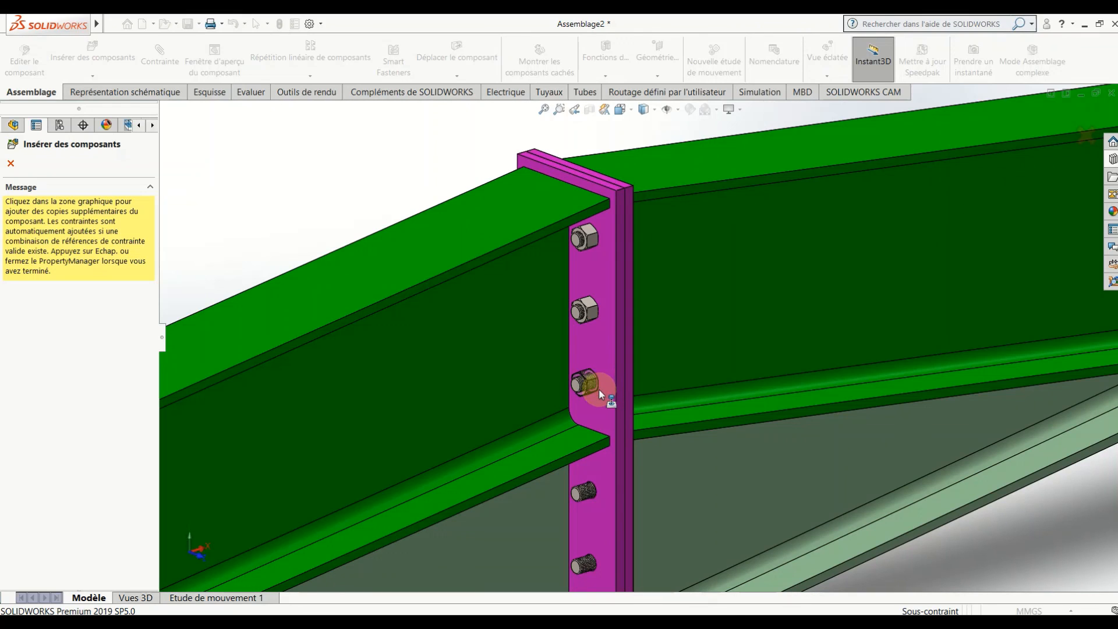
pyautogui.click(604, 491)
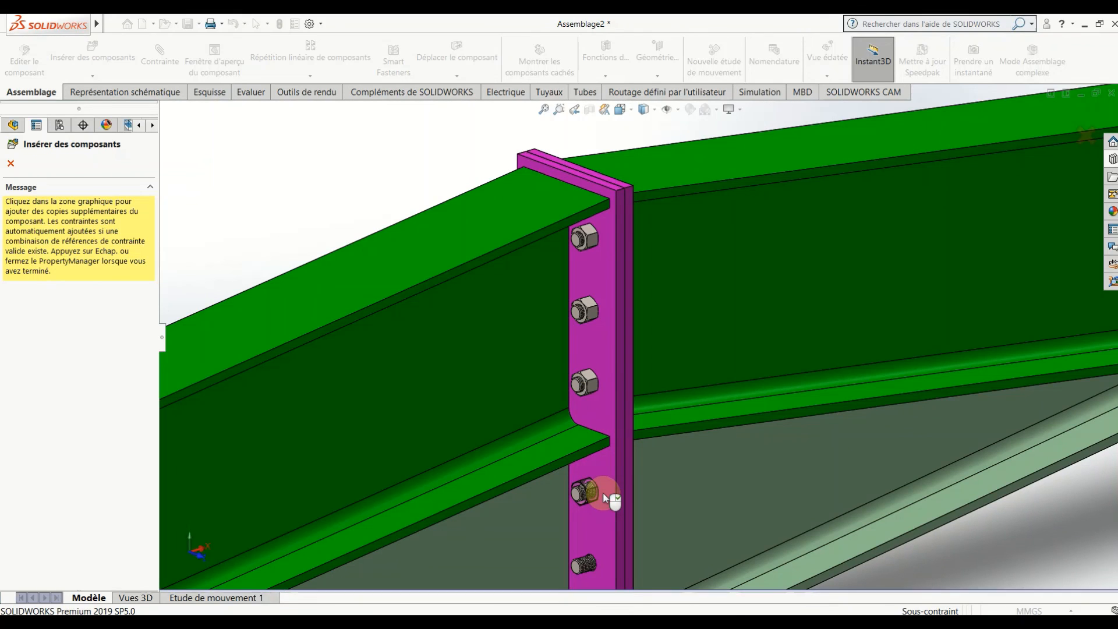
pyautogui.click(600, 564)
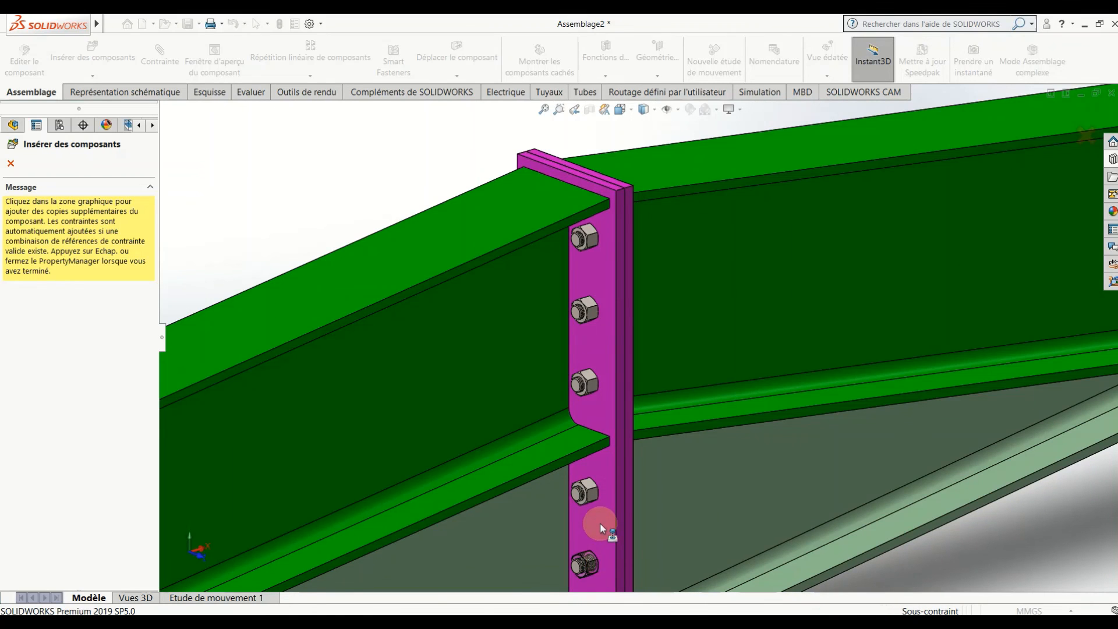
pyautogui.scroll(2, 600, 523)
pyautogui.scroll(-5, 609, 549)
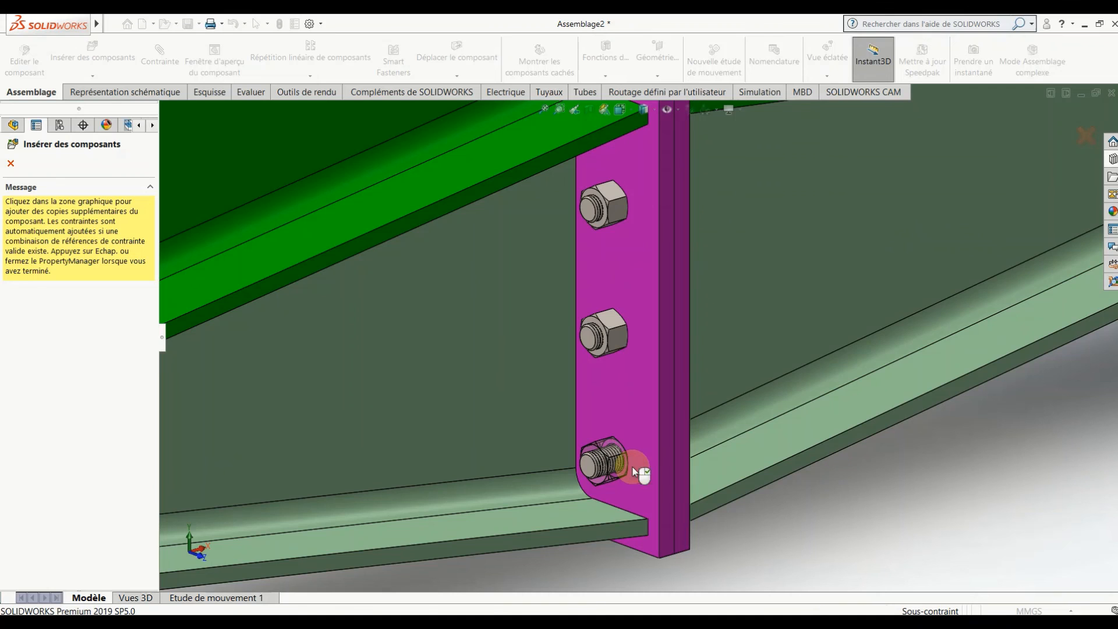
pyautogui.scroll(11, 635, 473)
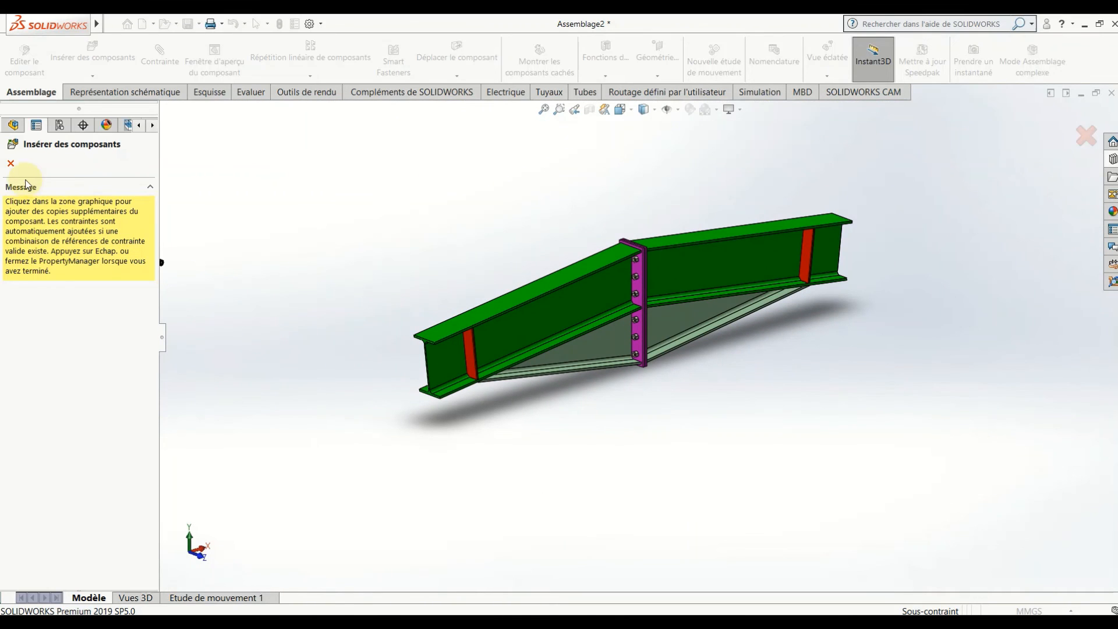
pyautogui.press('Escape')
# Step: Examine the finished beam joint from several sides, checking the bolts and nuts along both columns of the end plates
pyautogui.moveTo(651, 348); pyautogui.dragTo(798, 308, button='middle')
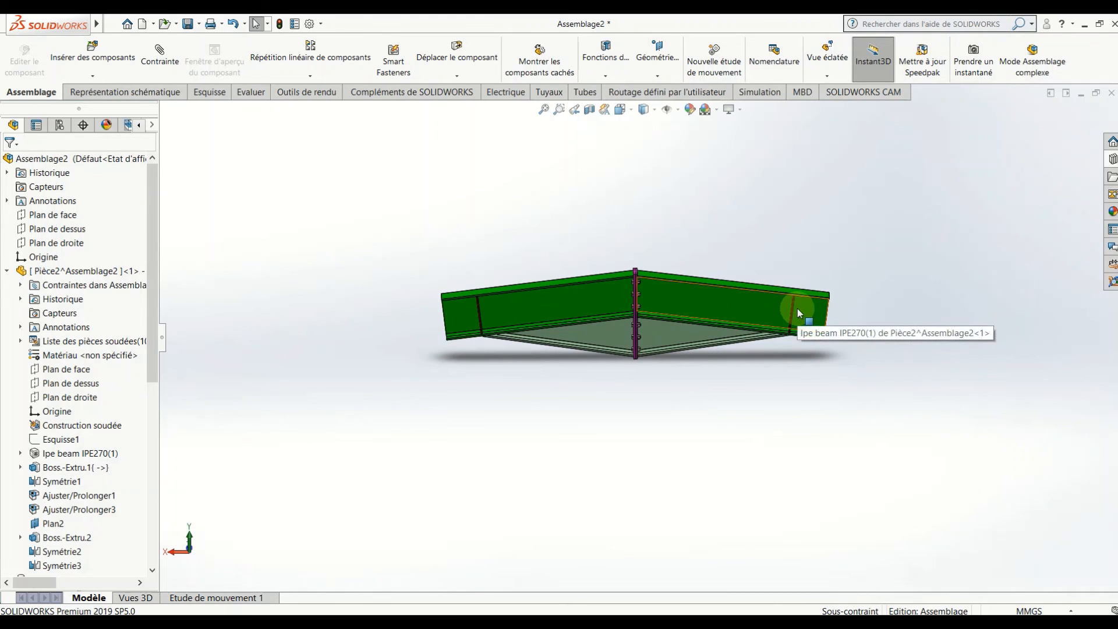
pyautogui.scroll(-4, 643, 300)
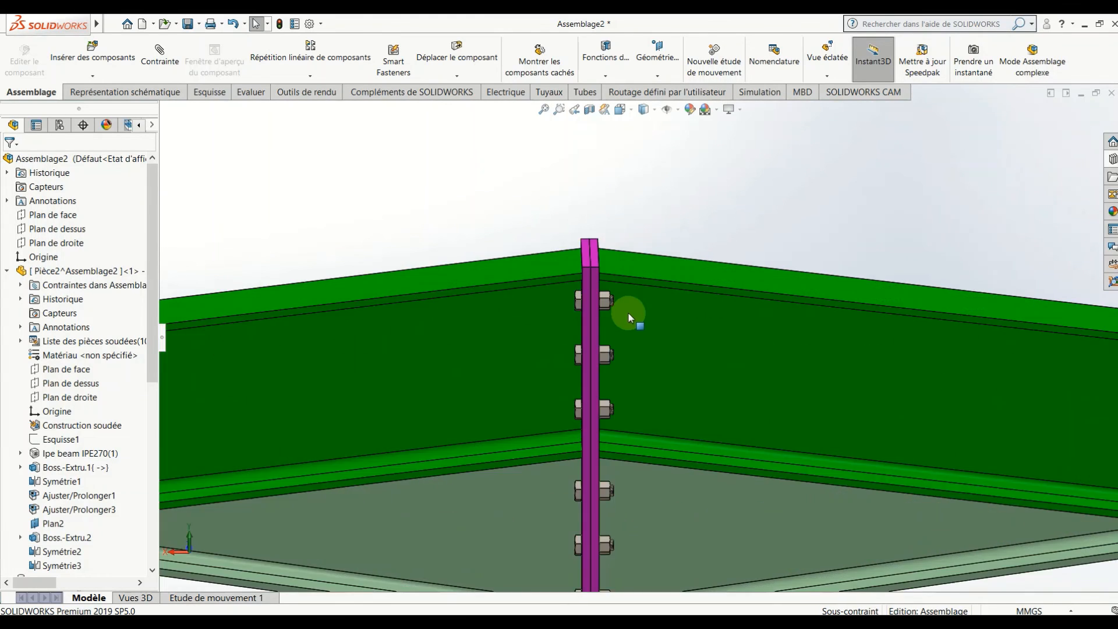
pyautogui.scroll(2, 635, 326)
pyautogui.scroll(3, 626, 340)
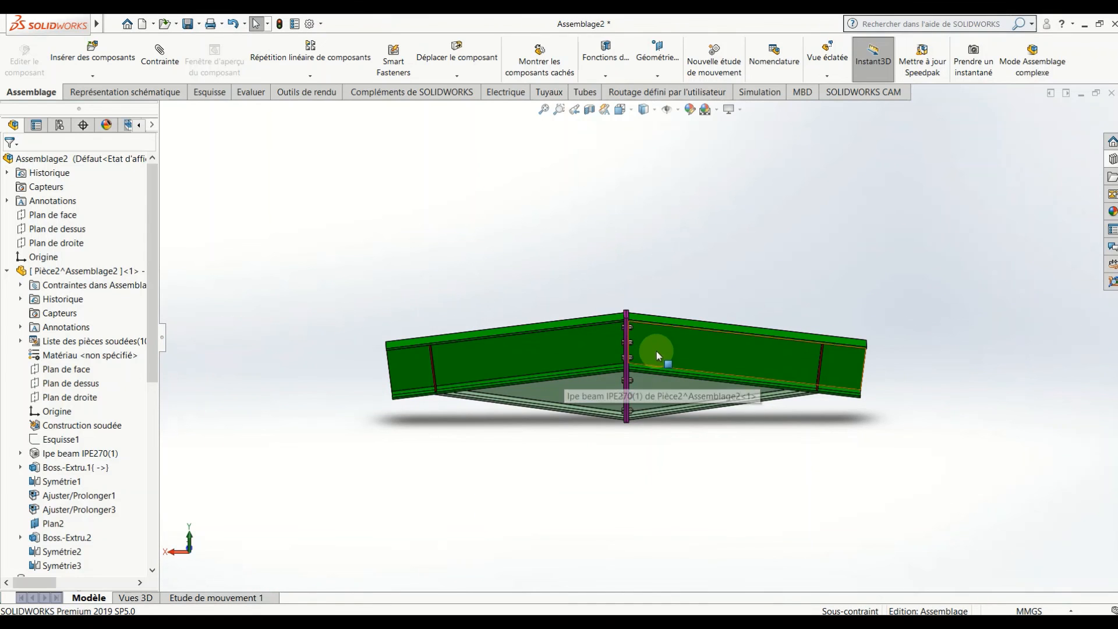
pyautogui.moveTo(656, 351)
pyautogui.mouseDown(button='middle')
pyautogui.moveTo(614, 350)
pyautogui.moveTo(582, 366)
pyautogui.moveTo(645, 341)
pyautogui.mouseUp(button='middle')
pyautogui.scroll(-5, 644, 344)
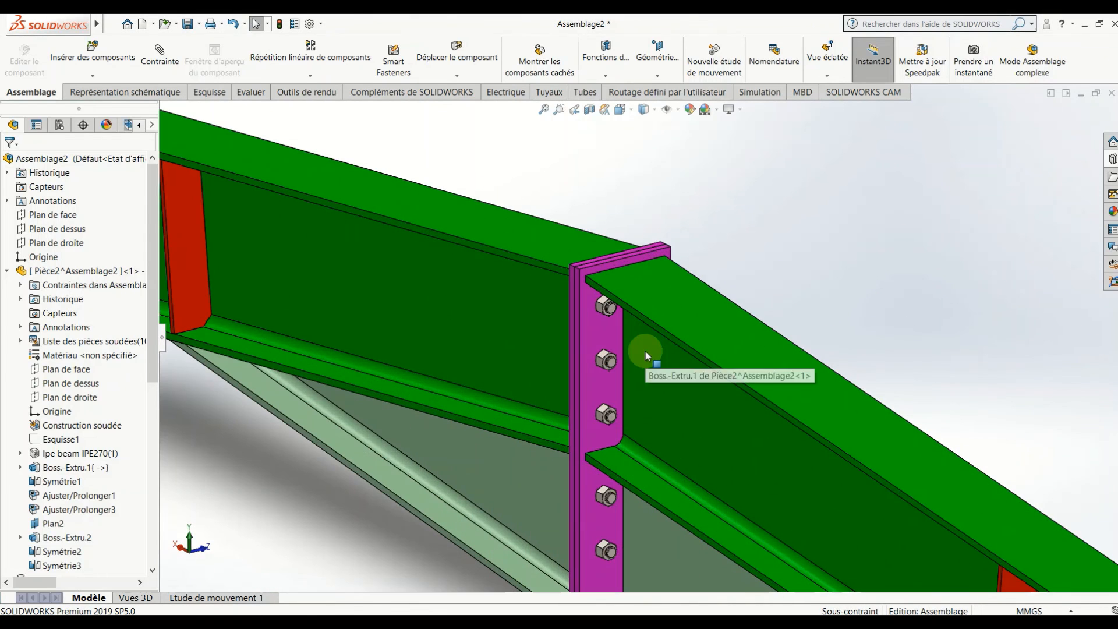
pyautogui.scroll(3, 639, 364)
pyautogui.moveTo(608, 432); pyautogui.dragTo(766, 451, button='middle')
pyautogui.scroll(-2, 586, 396)
pyautogui.scroll(5, 587, 393)
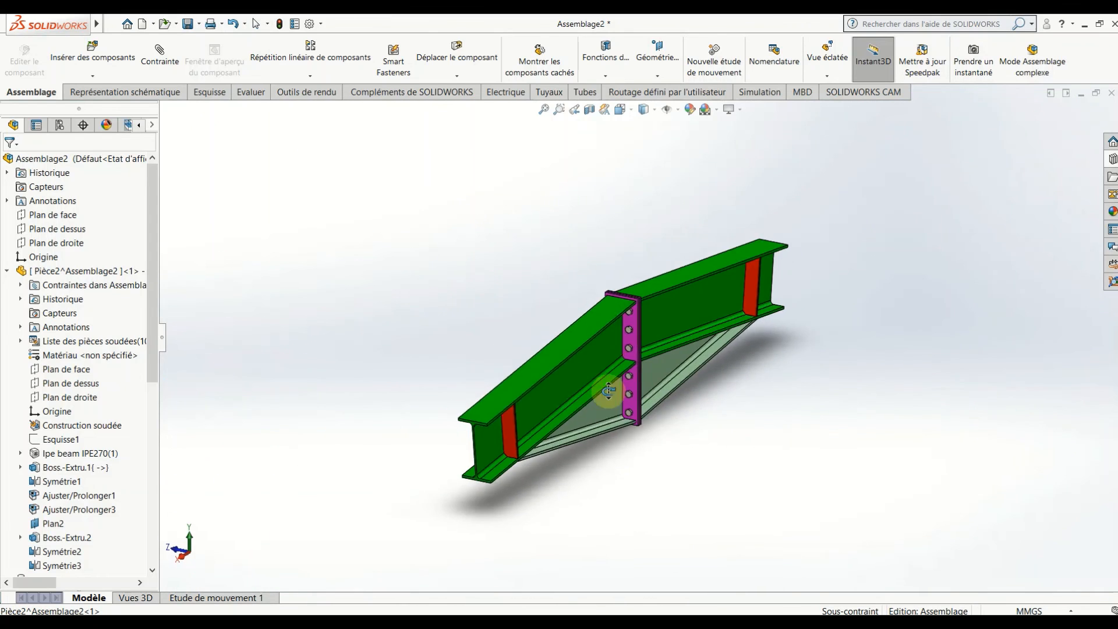
pyautogui.moveTo(588, 396); pyautogui.dragTo(638, 384, button='middle')
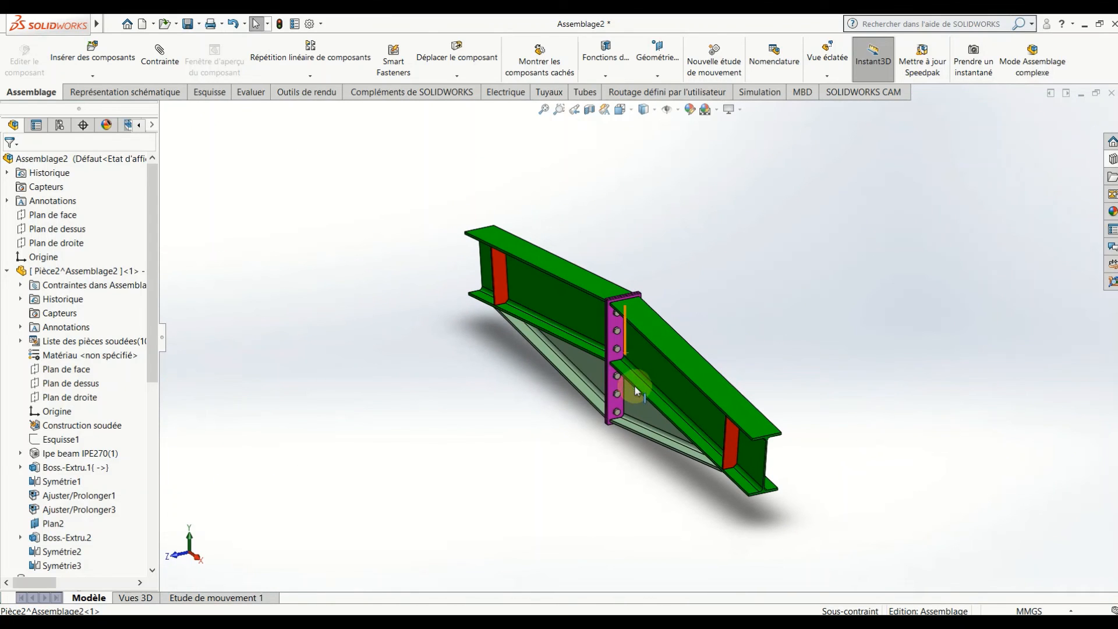
pyautogui.scroll(-4, 619, 329)
pyautogui.scroll(2, 611, 348)
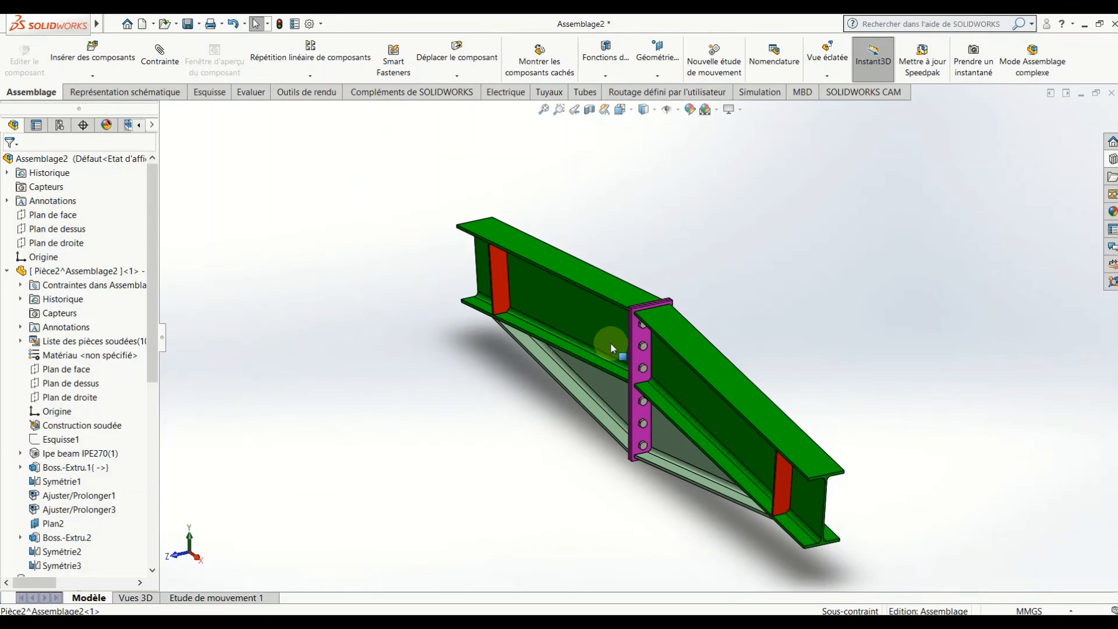
pyautogui.moveTo(610, 347); pyautogui.dragTo(586, 315, button='middle')
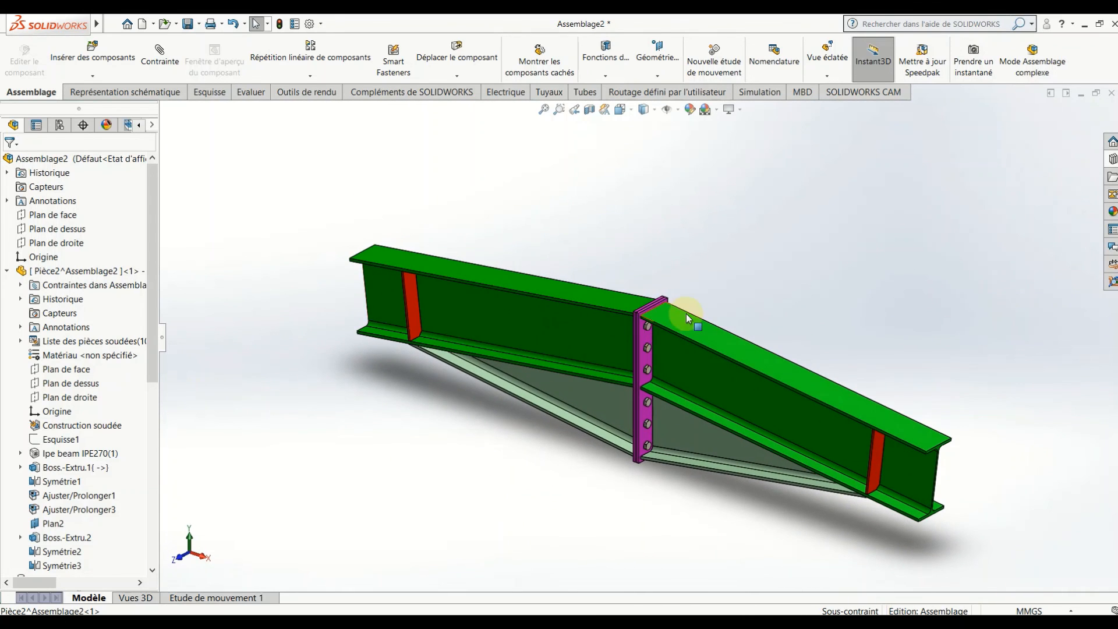